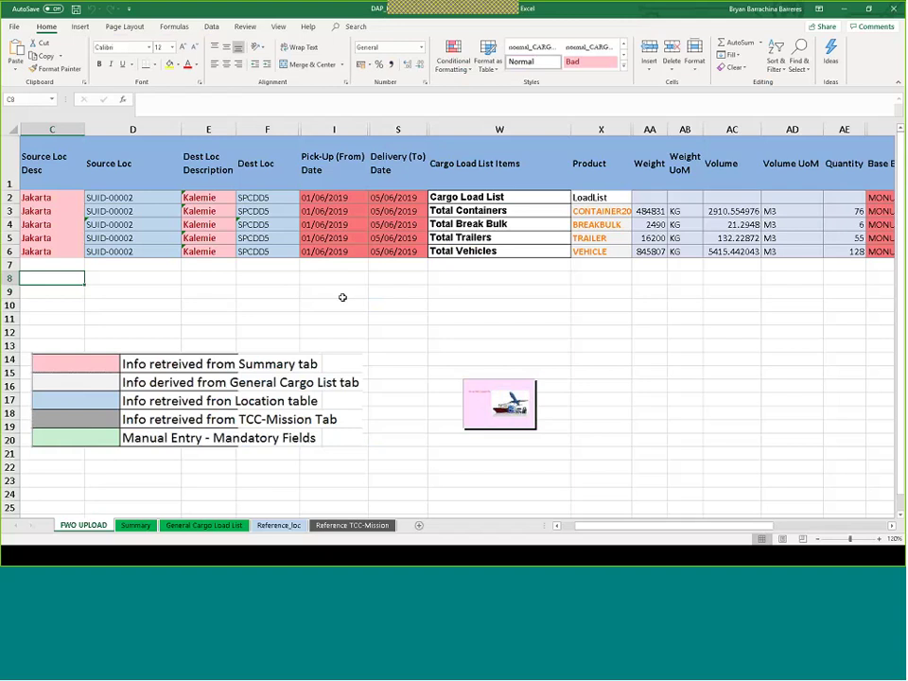
Step: Inspect the Jakarta source formula in C2 and the Kalemie destination formula in E2
left_click(111, 475)
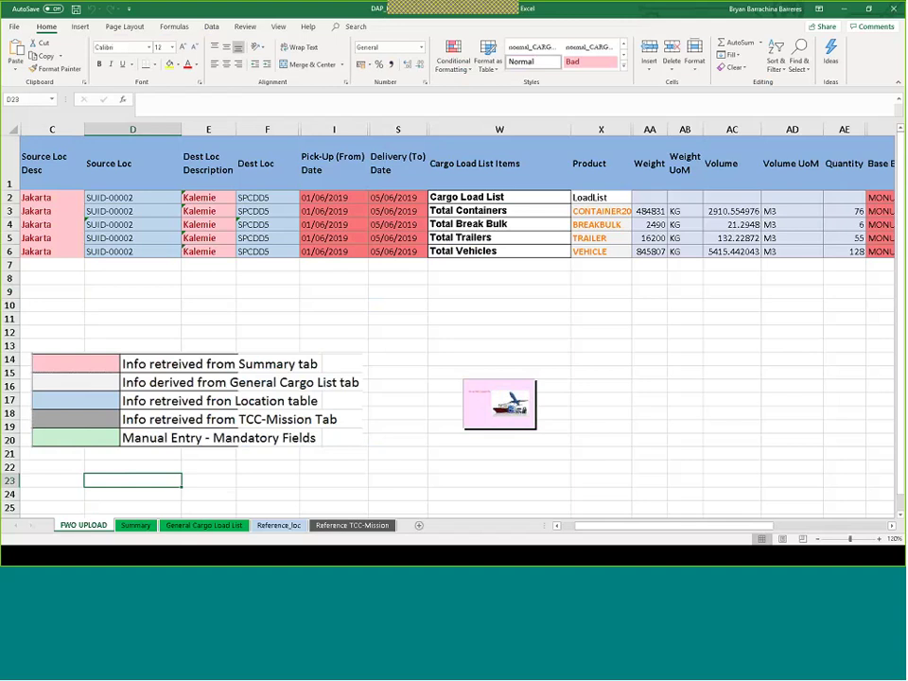
left_click(57, 198)
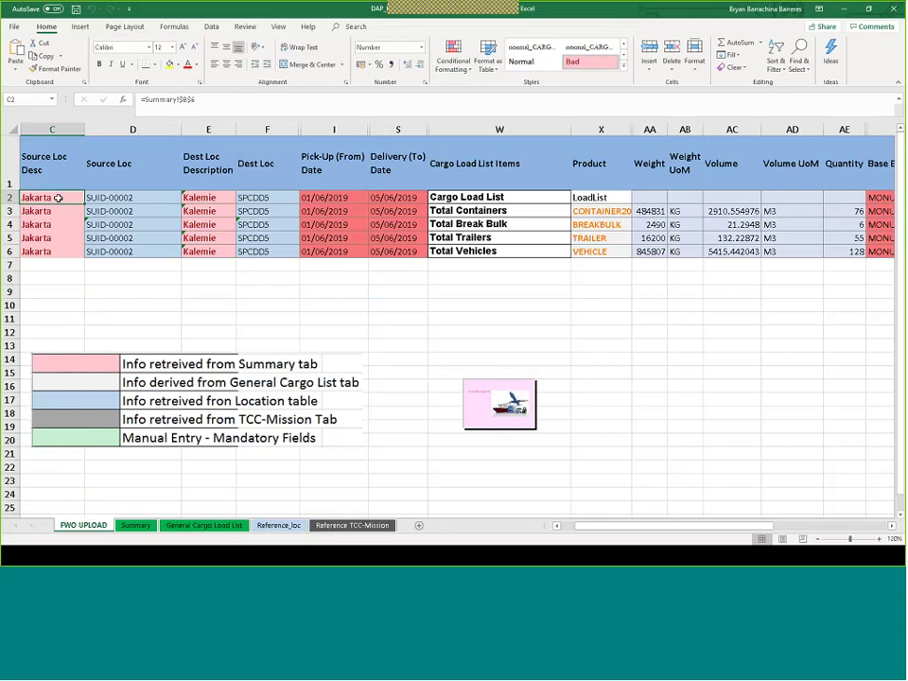
left_click(217, 196)
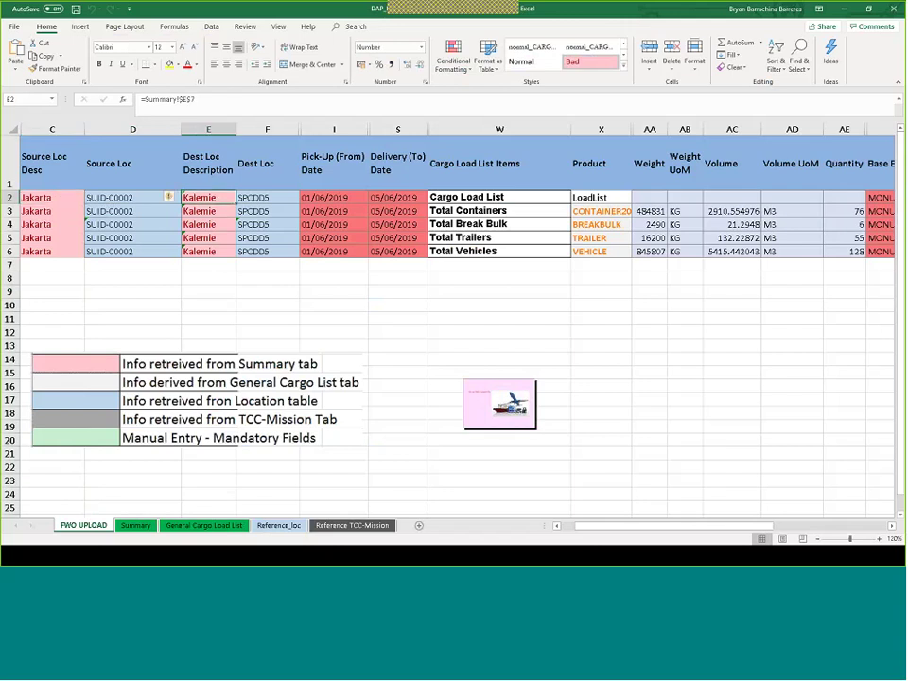
left_click_drag(700, 530, 782, 527)
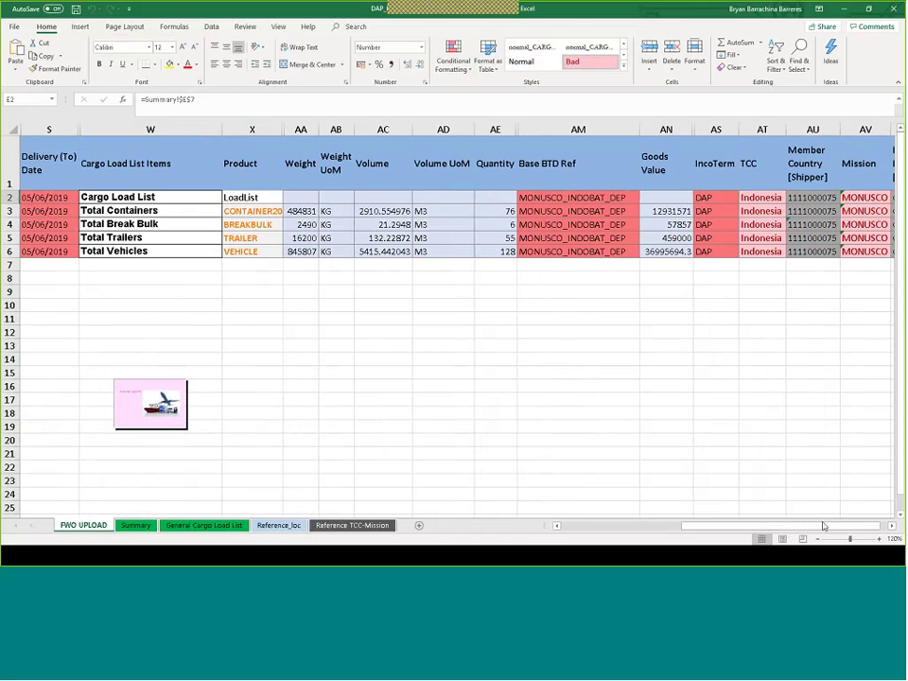
left_click_drag(824, 526, 243, 351)
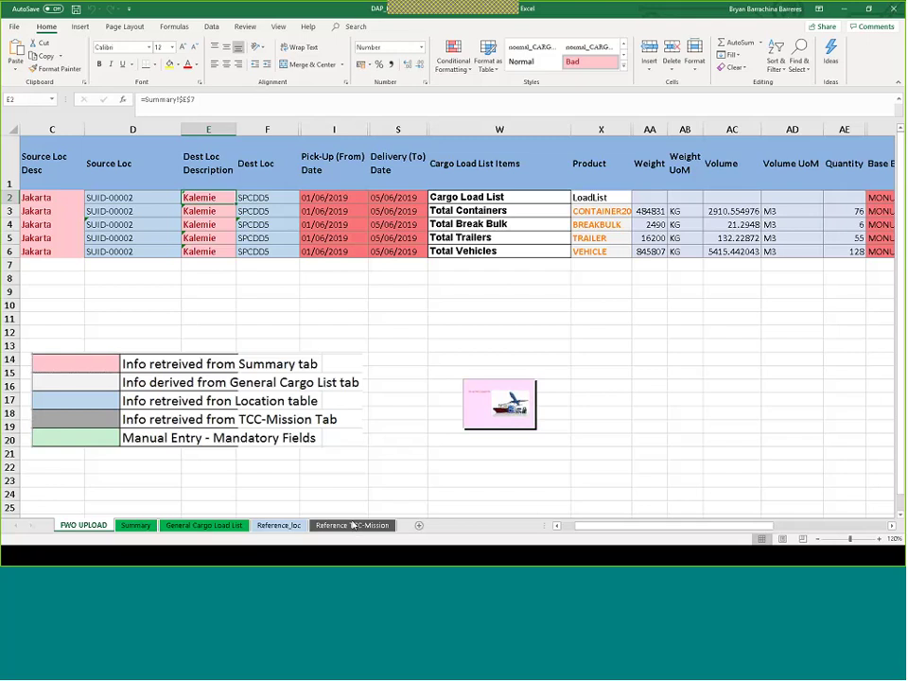
Step: Review the Source Loc codes in D2:D6 and the Dest Loc lookup formula in F2
left_click_drag(114, 200, 127, 260)
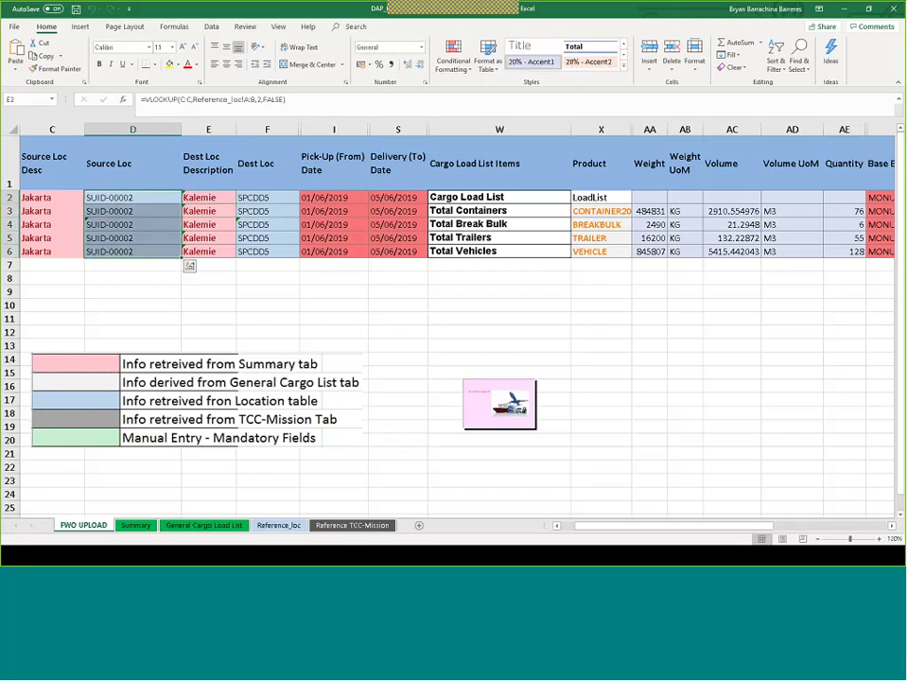
left_click(109, 274)
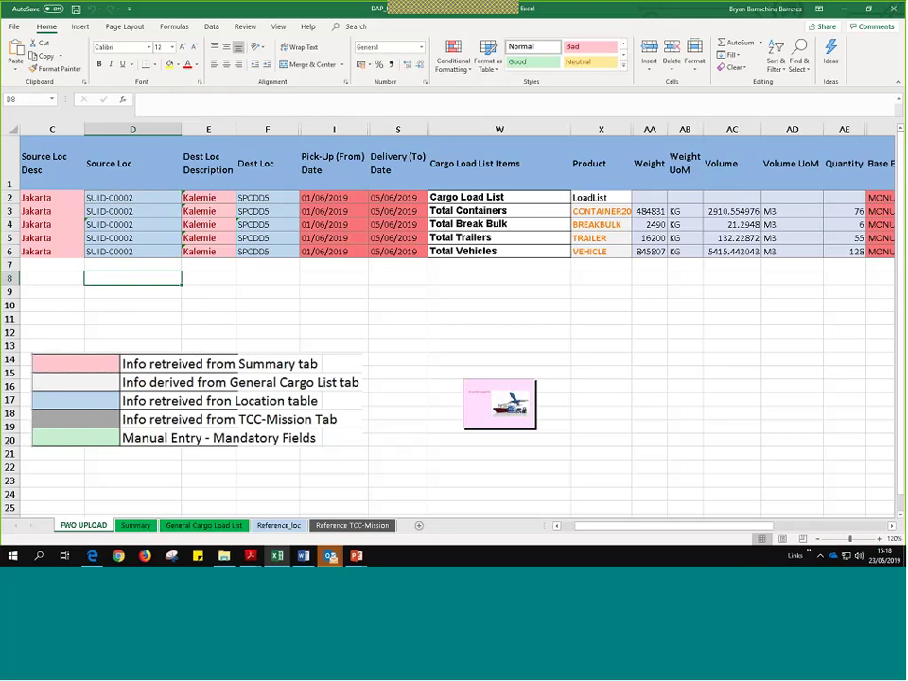
left_click(52, 197)
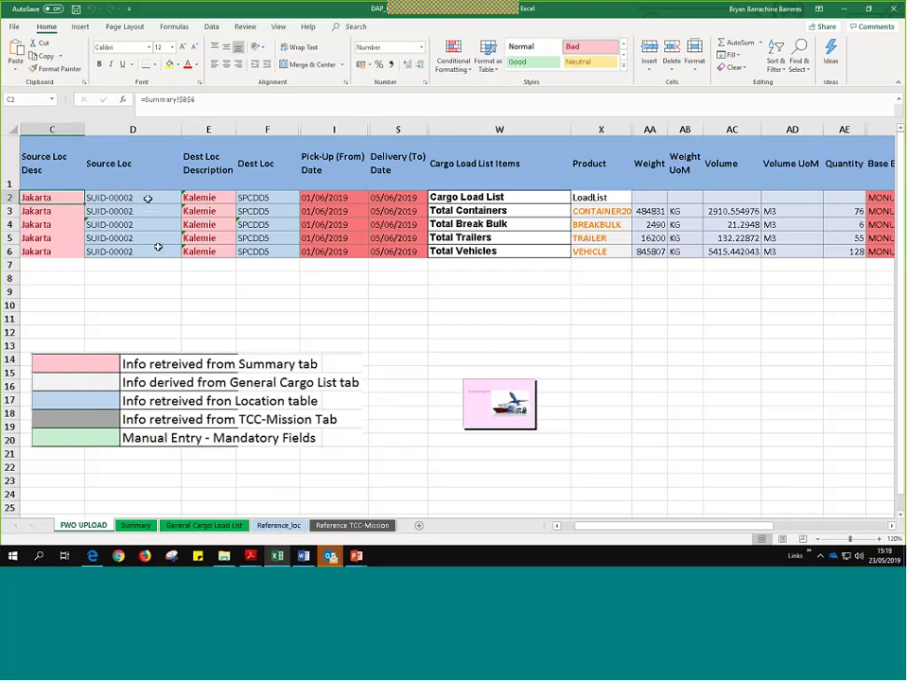
left_click_drag(126, 198, 147, 248)
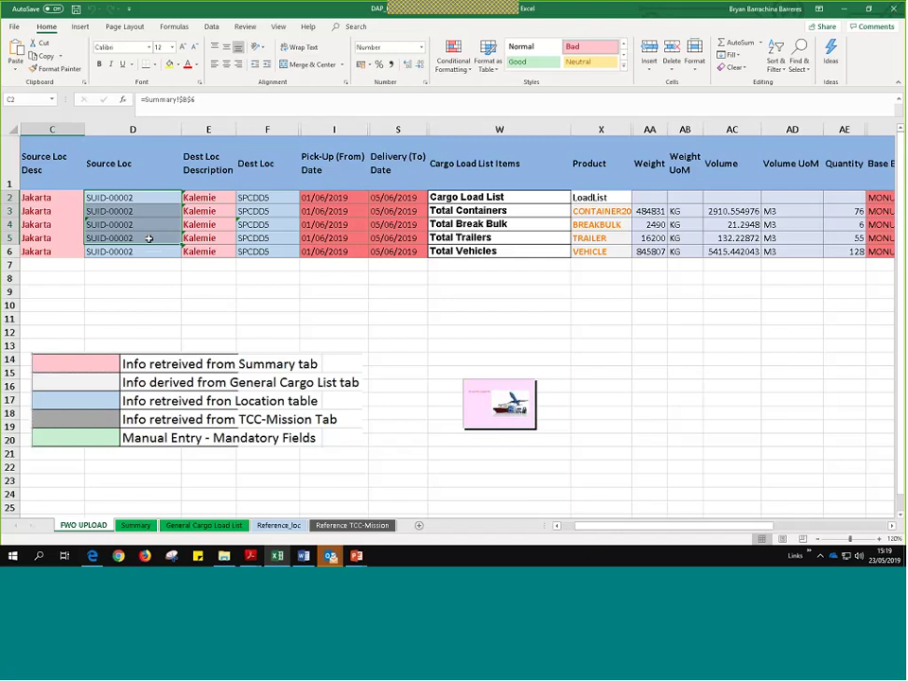
left_click(255, 252, "shift")
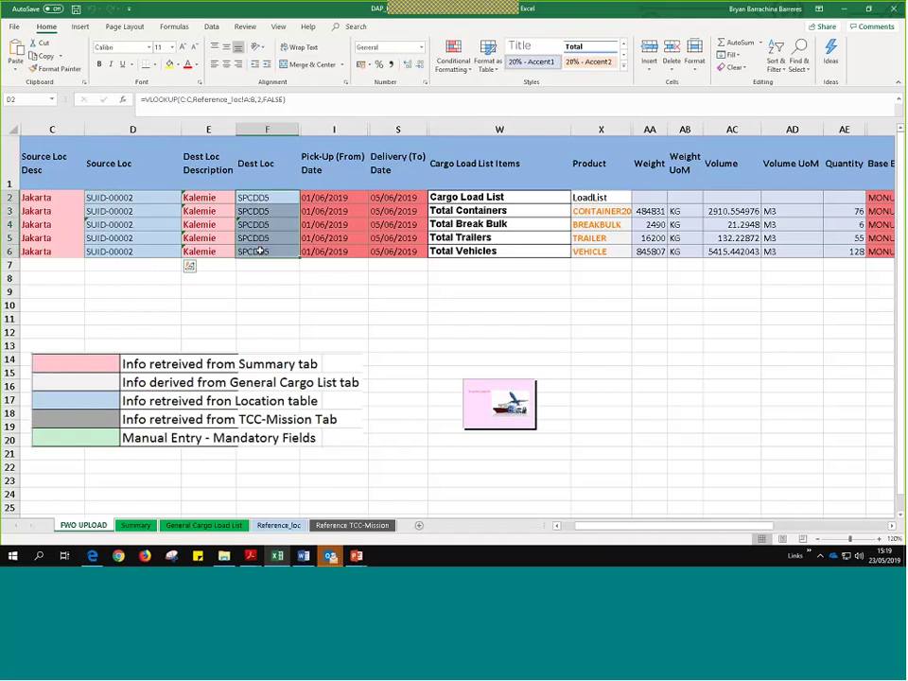
left_click(274, 199)
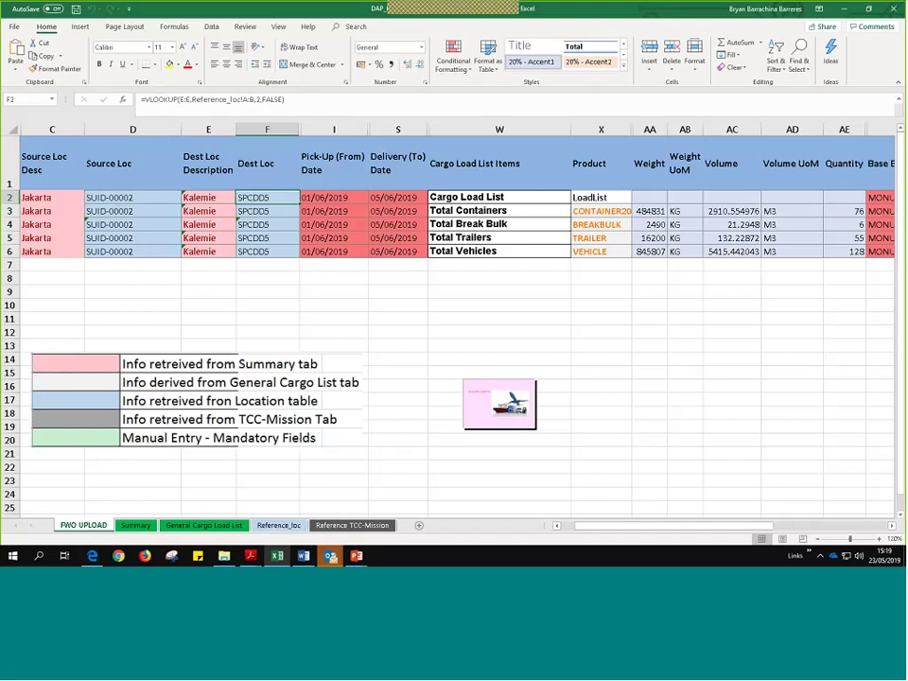
Step: Look over the Pick-Up dates in I2:I6 and the Delivery dates in S2:S6
left_click_drag(669, 532, 595, 539)
left_click_drag(331, 198, 346, 251)
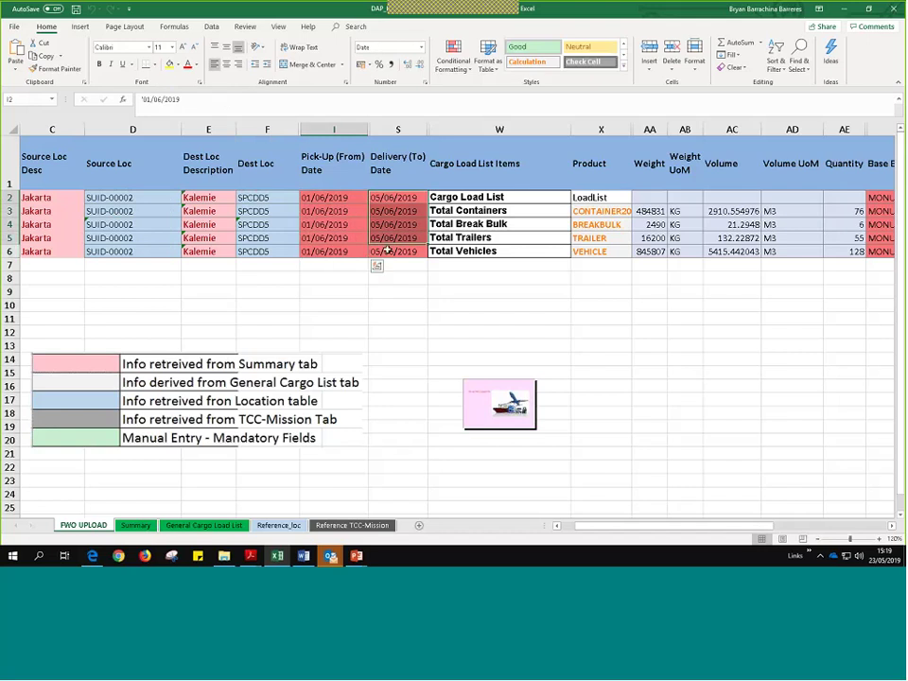
left_click_drag(398, 198, 397, 252)
key("ctrl+v")
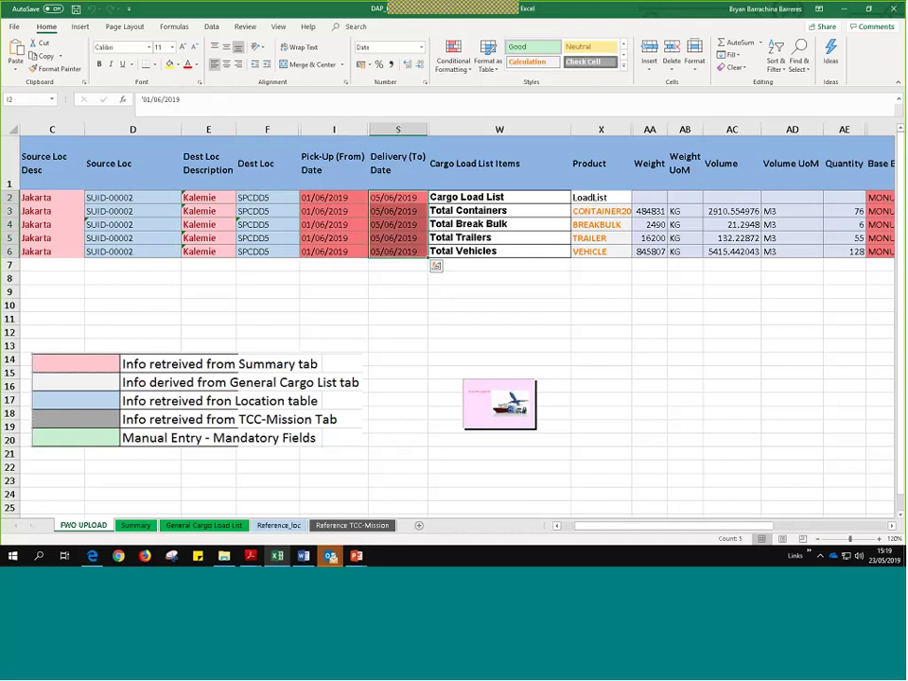
key("Escape")
left_click(64, 198)
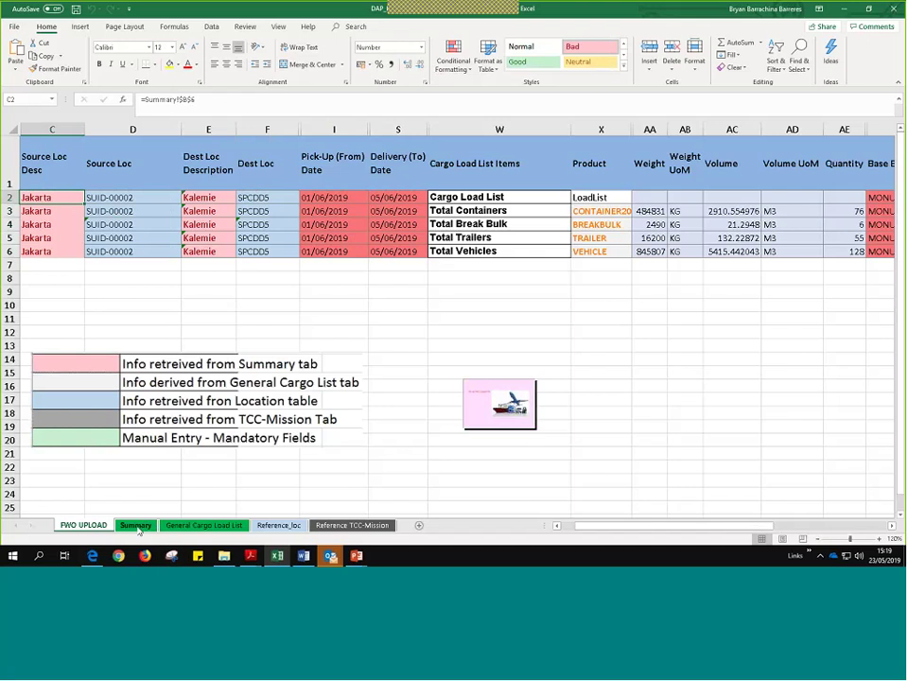
Step: On the Summary sheet, check TCC Indonesia, Jakarta, Kalemie, date 13/07/2018 and Mombasa, Kenya
left_click(135, 526)
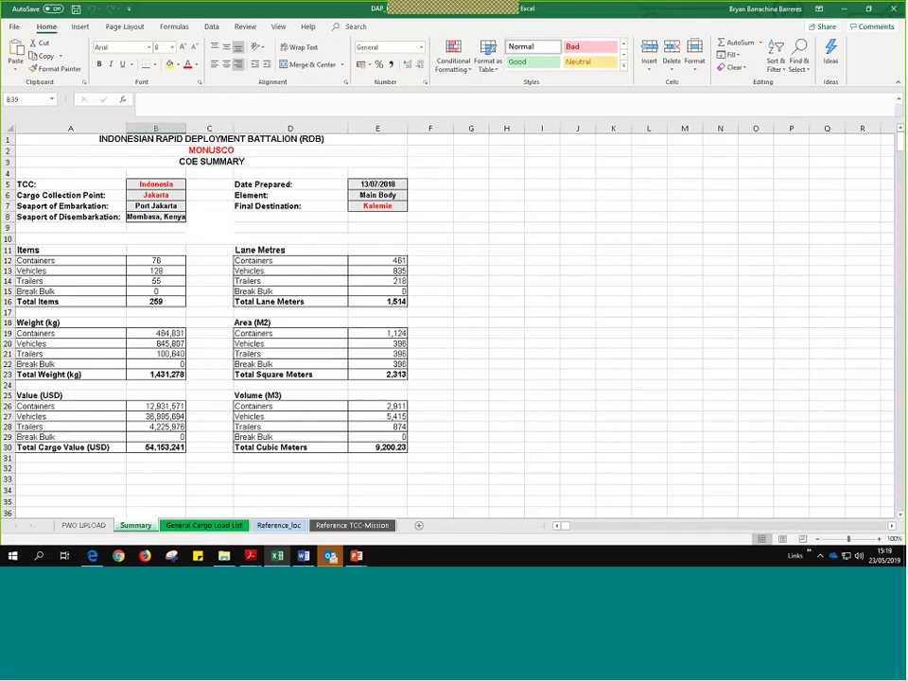
left_click(230, 151)
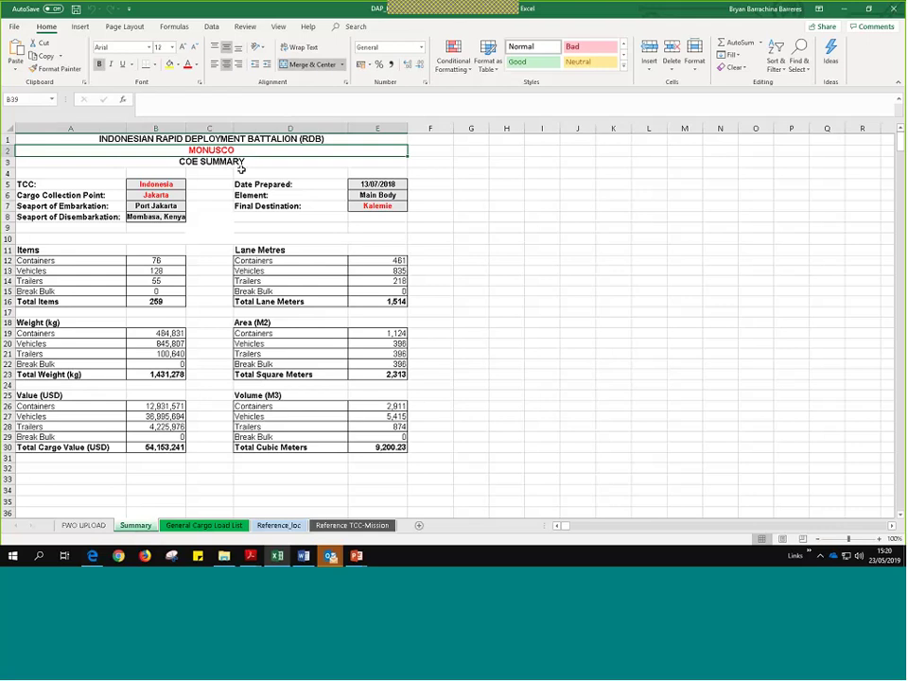
left_click(172, 184)
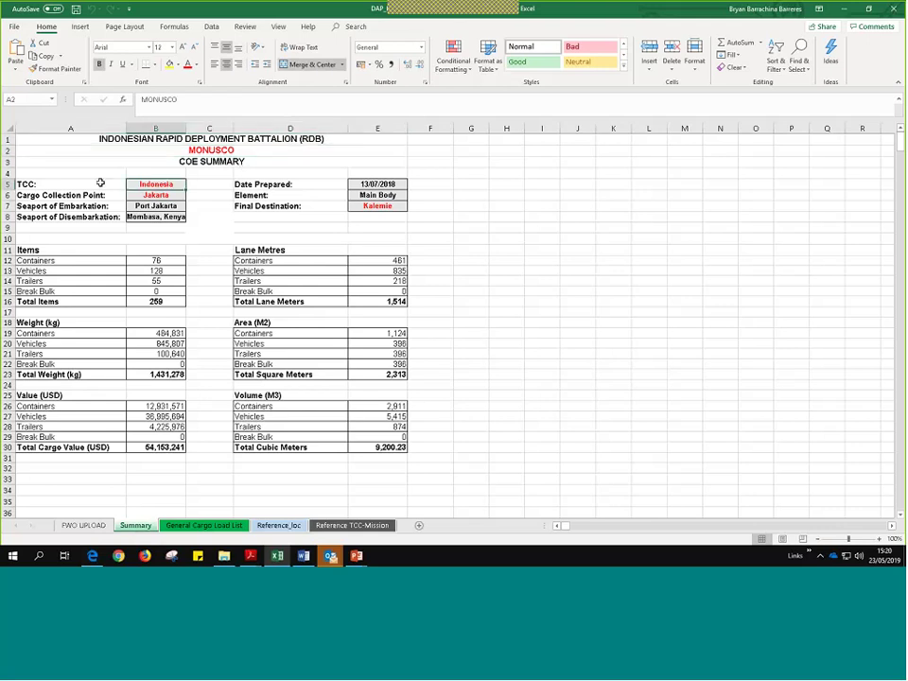
left_click(173, 196)
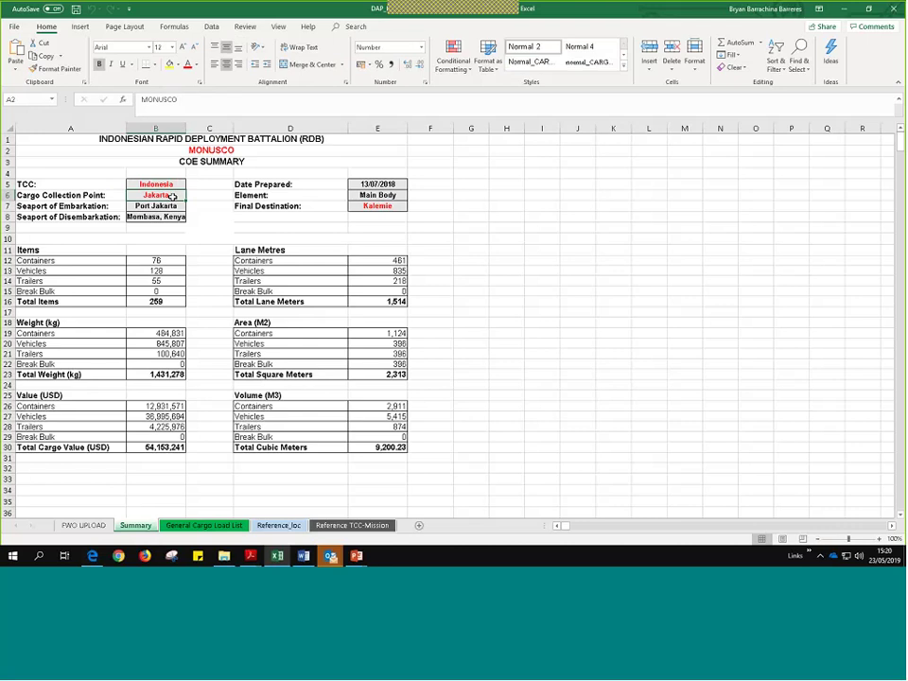
left_click(388, 204)
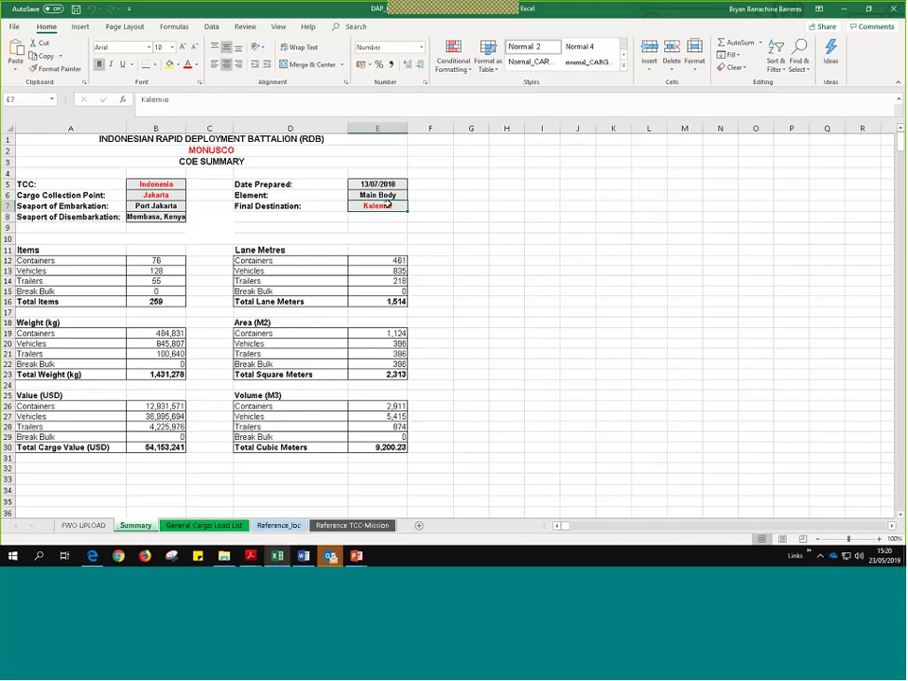
left_click(390, 184)
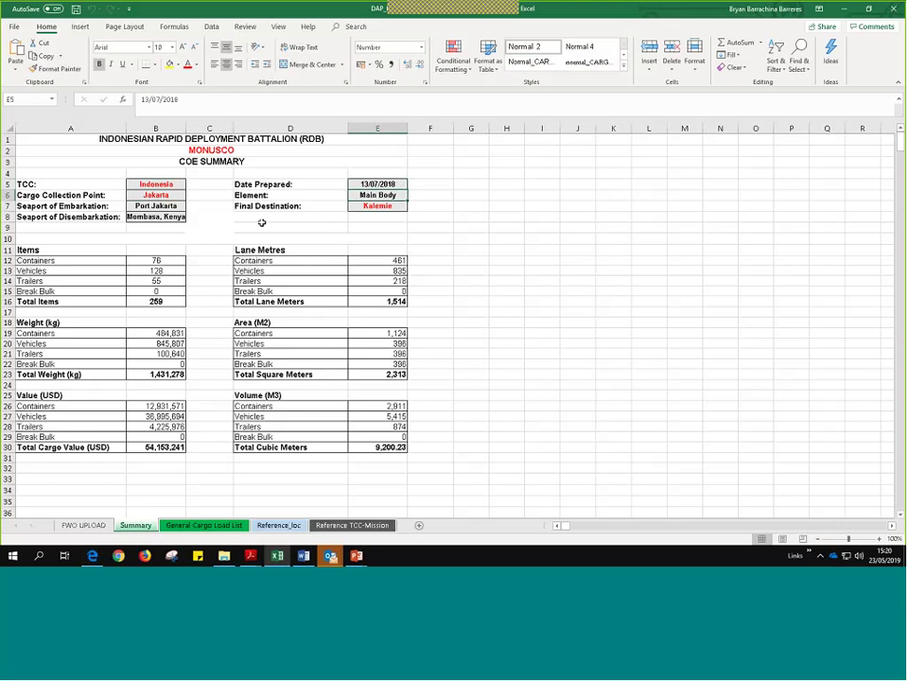
left_click(154, 218)
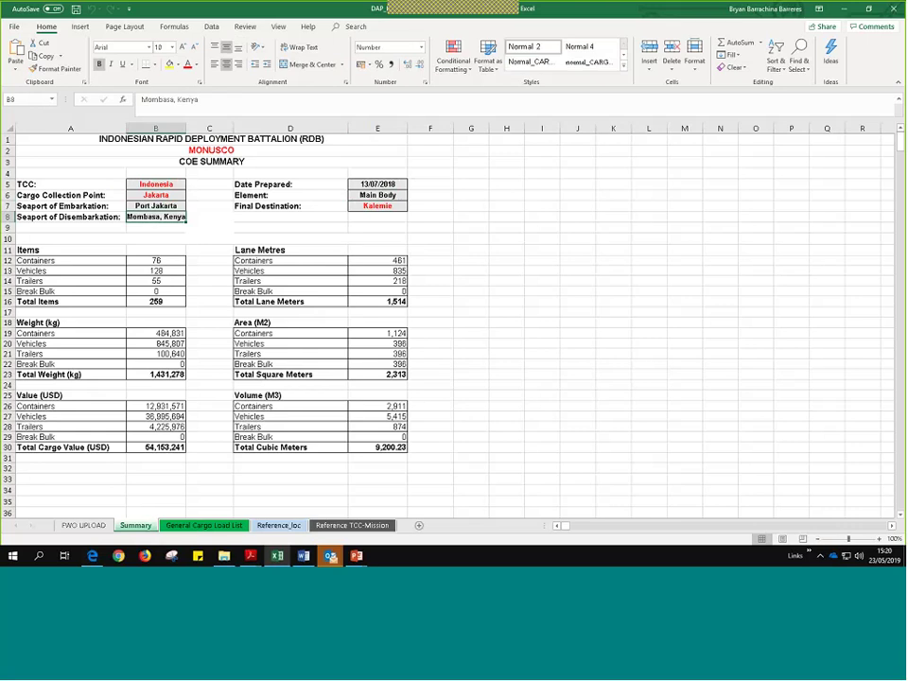
Step: Review the item counts, lane metres and volume totals, then go to General Cargo Load List
left_click_drag(156, 260, 156, 301)
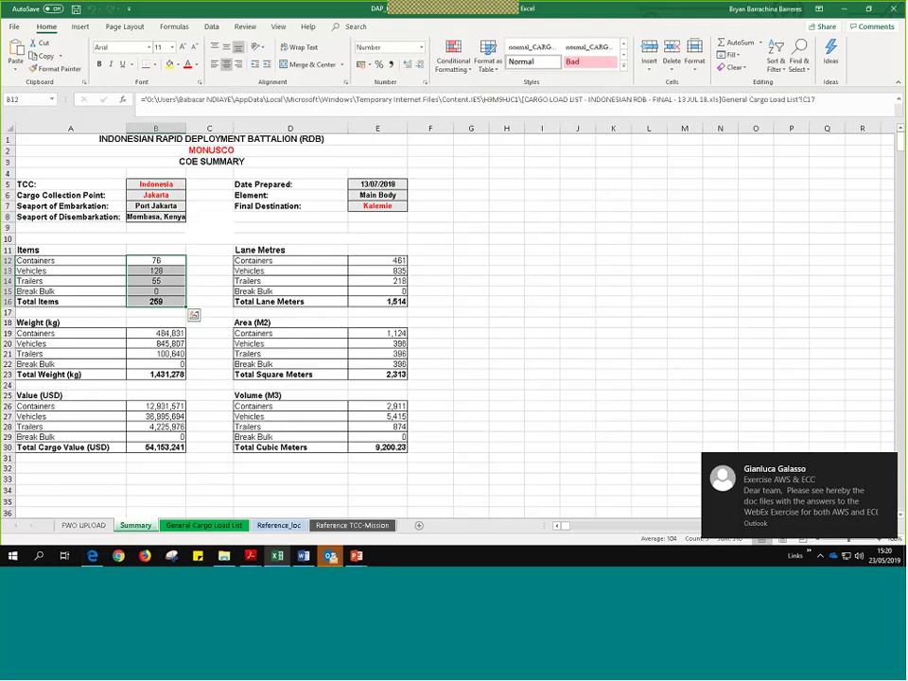
left_click_drag(378, 260, 378, 301)
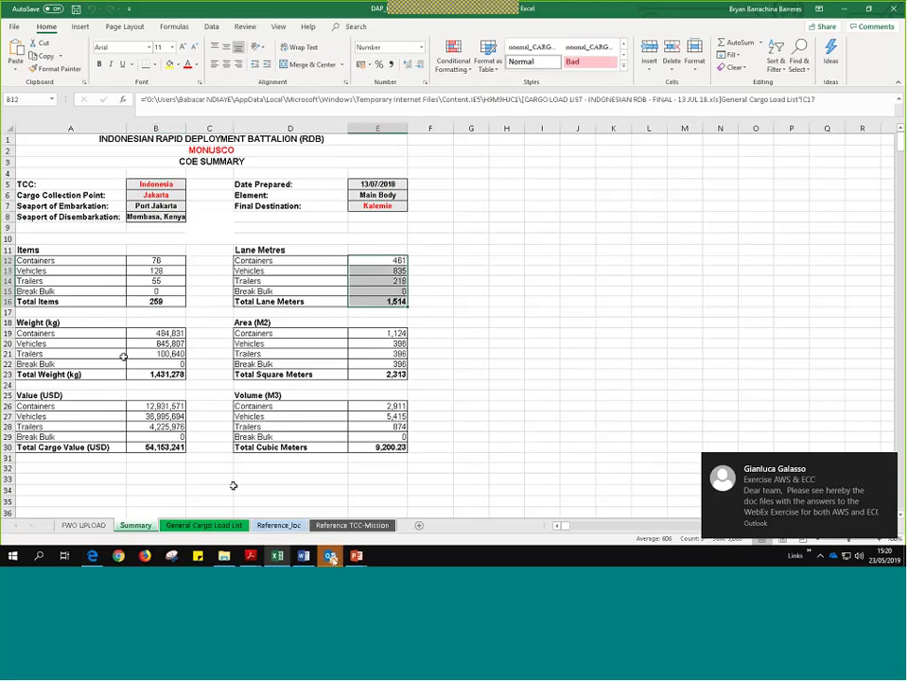
mouse_move(330, 557)
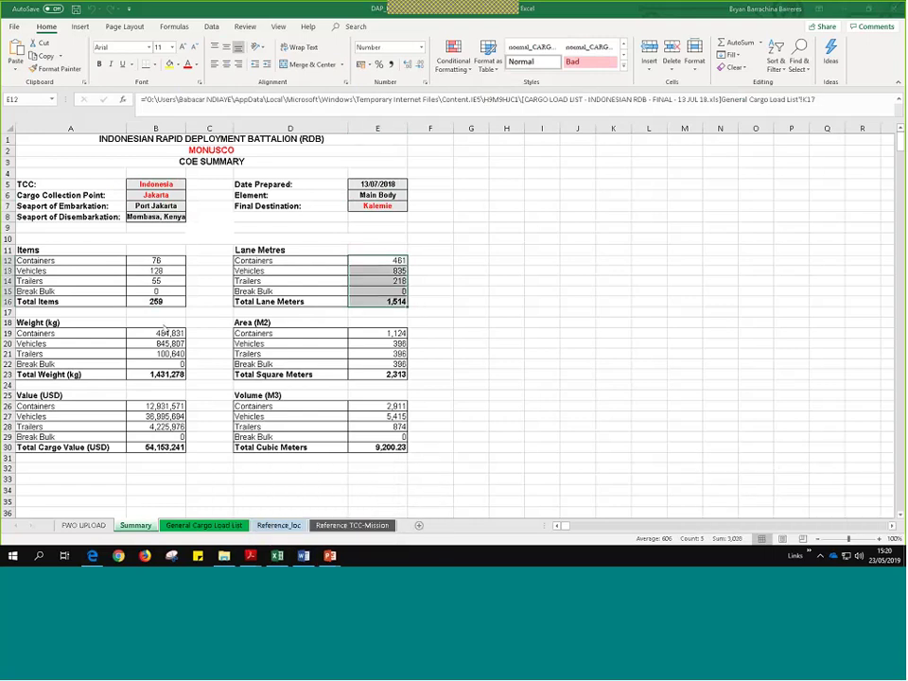
left_click(120, 262)
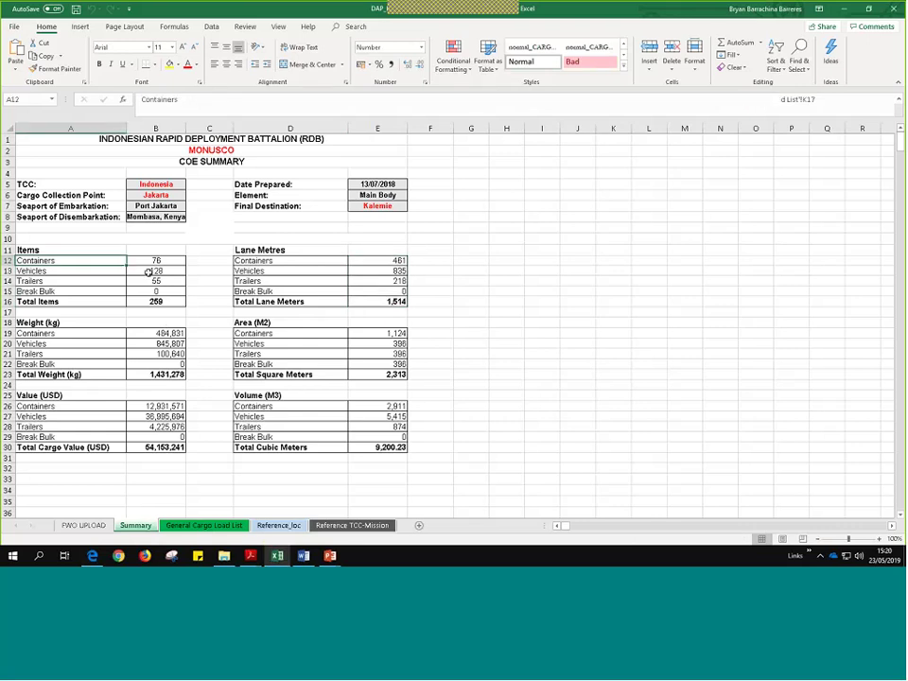
key("Up")
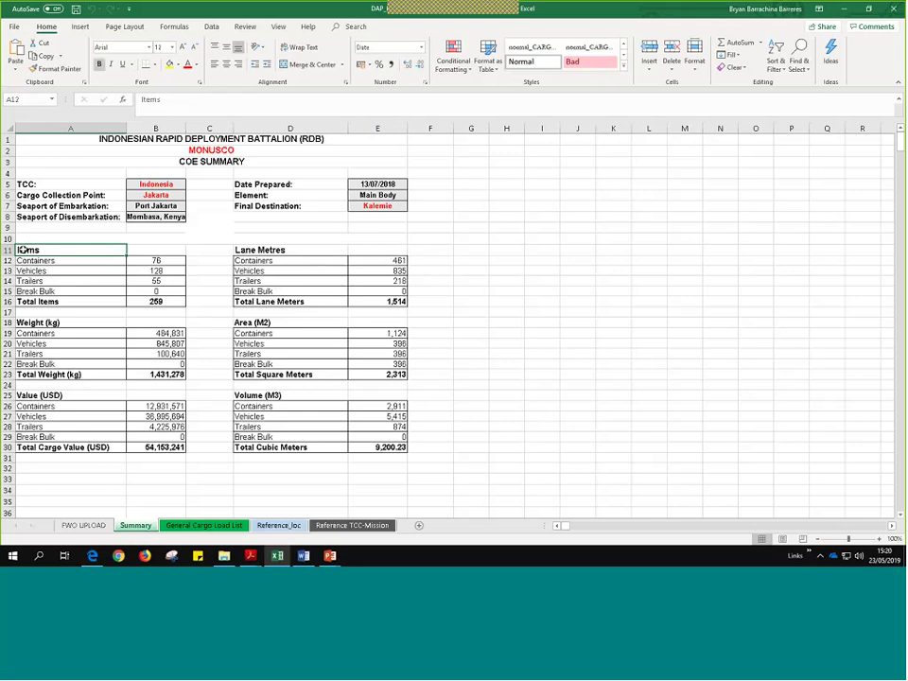
key("Down")
key("Down")
key("Down")
key("Down")
key("Down")
key("Down")
key("Down")
key("Down")
key("Down")
key("Down")
key("Down")
key("Down")
key("Down")
key("Down")
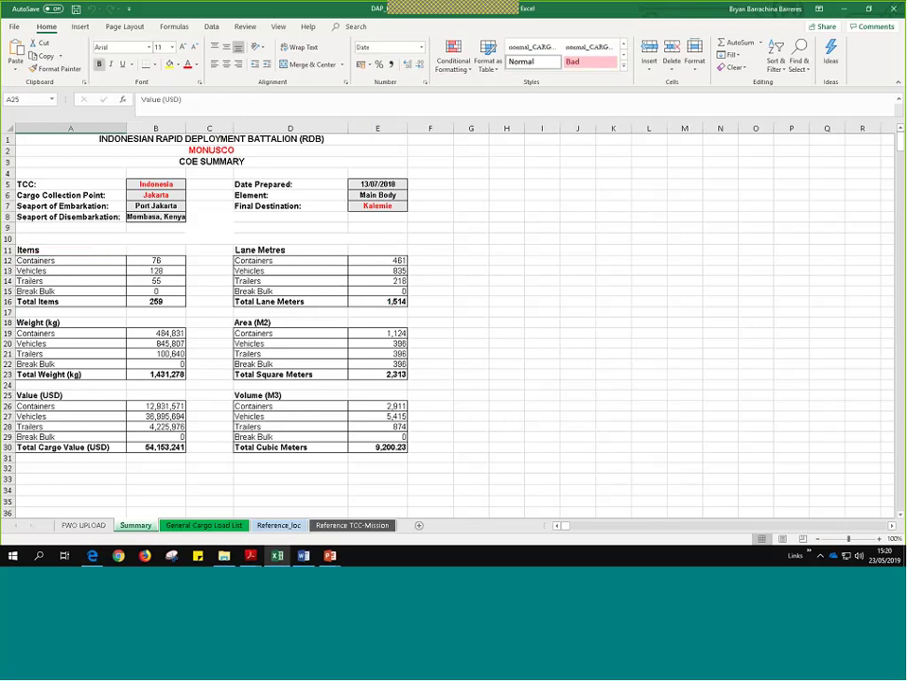
left_click_drag(337, 247, 386, 420)
left_click(261, 185)
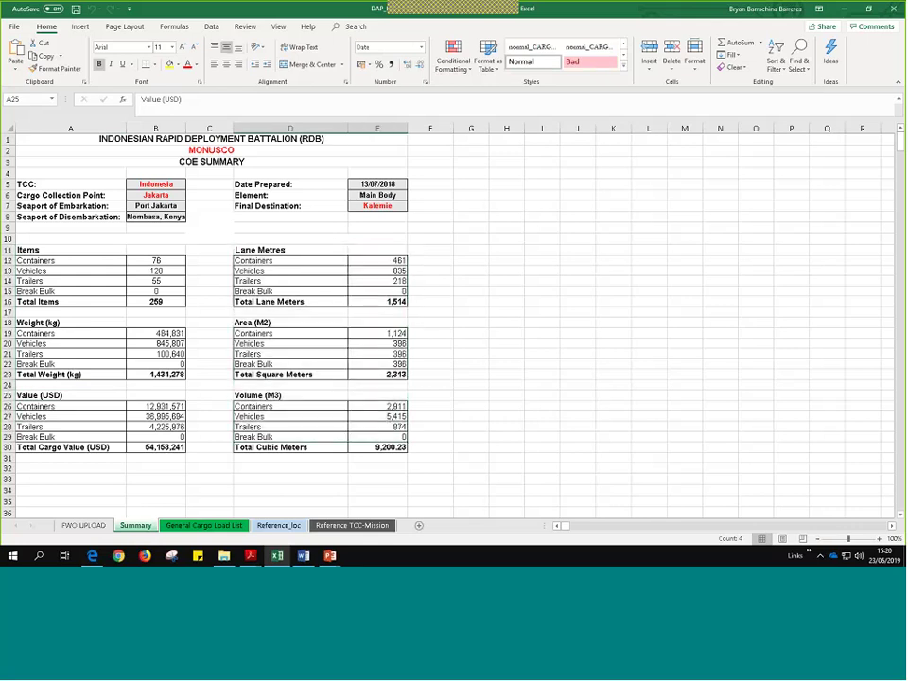
left_click(186, 526)
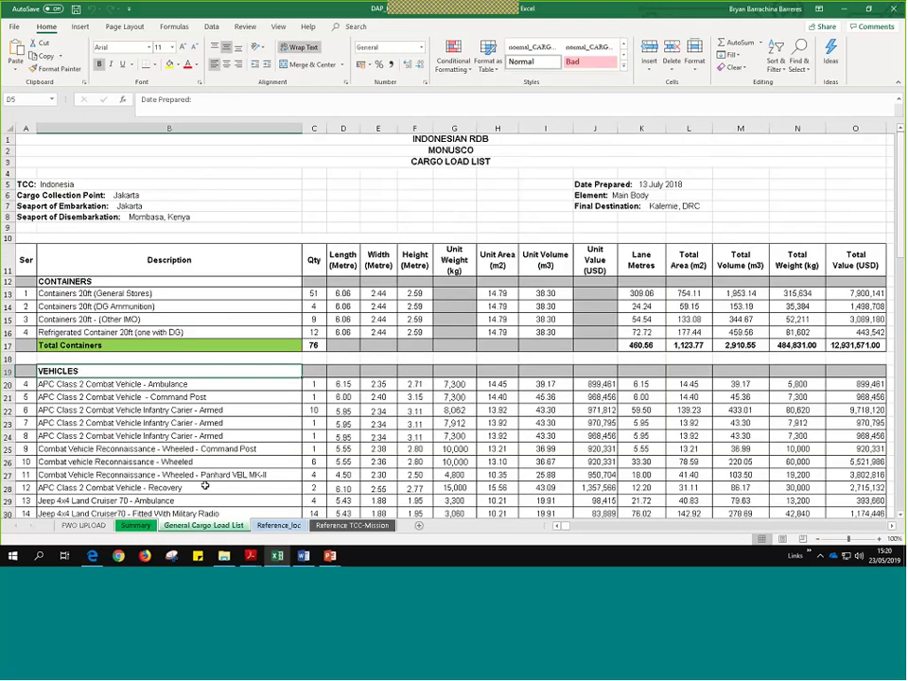
Step: Scroll the General Cargo Load List down to its TOTAL row and back, then return to Summary
scroll(153, 364, "down", 1)
scroll(445, 379, "down", 1)
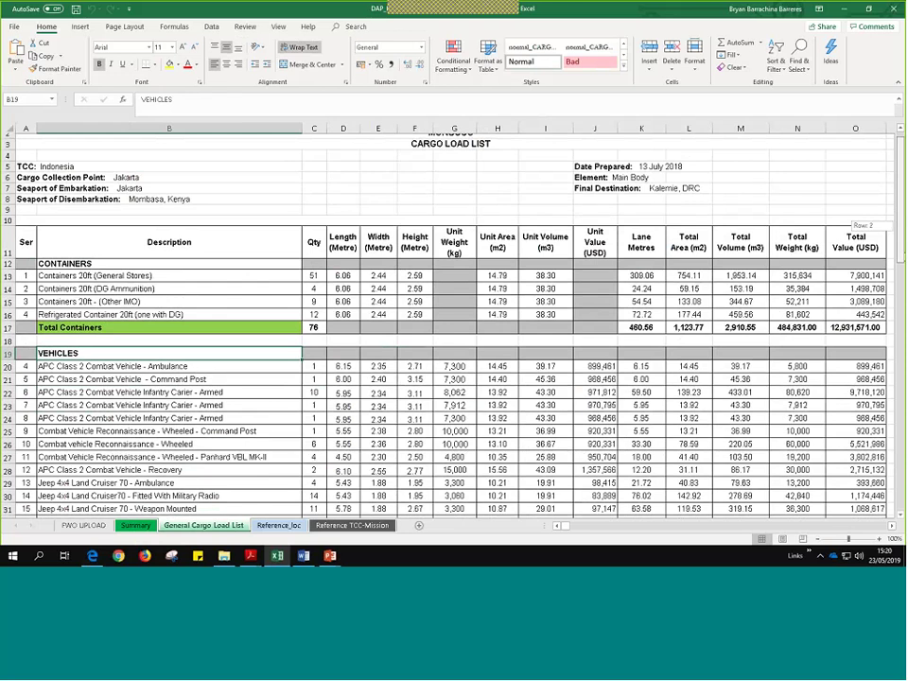
scroll(445, 378, "down", 2)
scroll(901, 425, "down", 12)
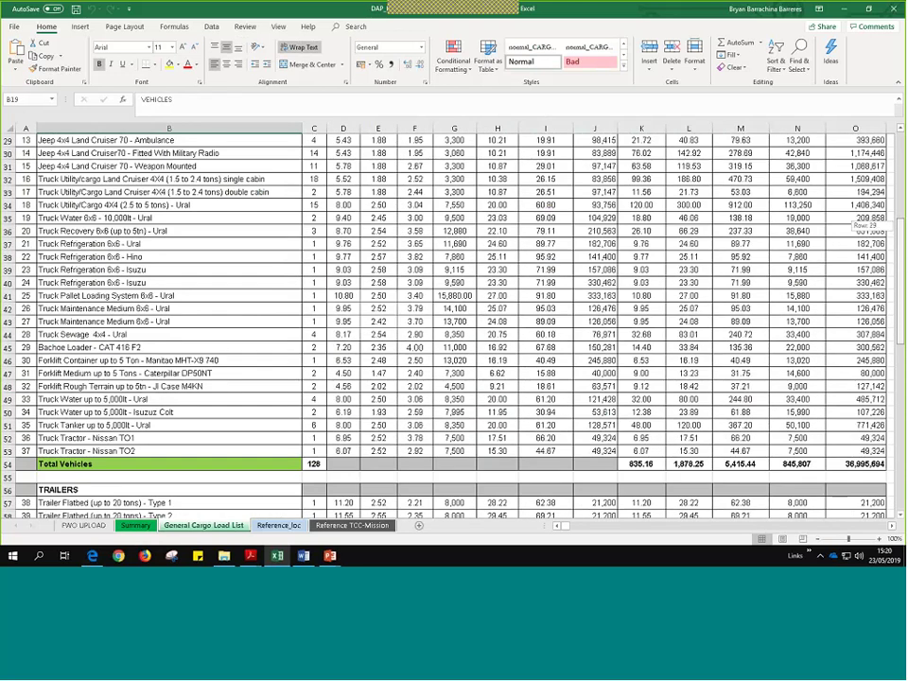
scroll(901, 425, "down", 6)
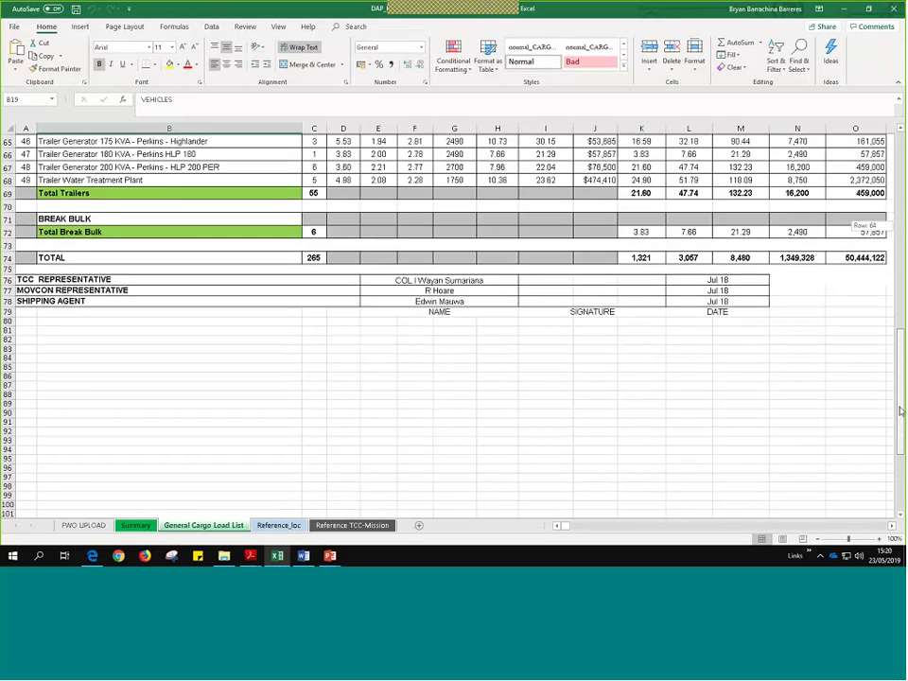
scroll(897, 313, "up", 2)
scroll(897, 313, "up", 20)
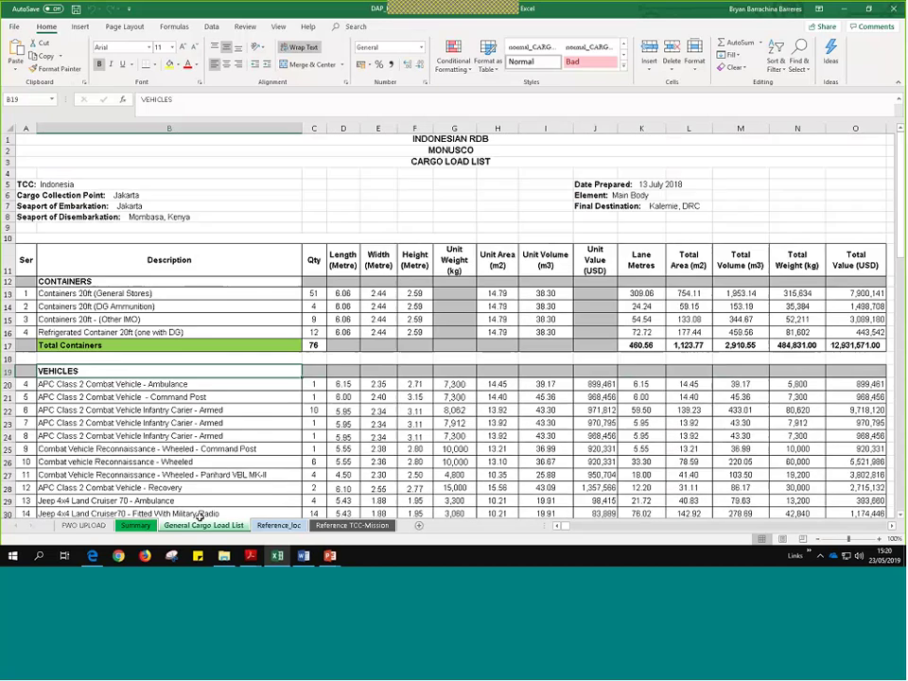
left_click(136, 526)
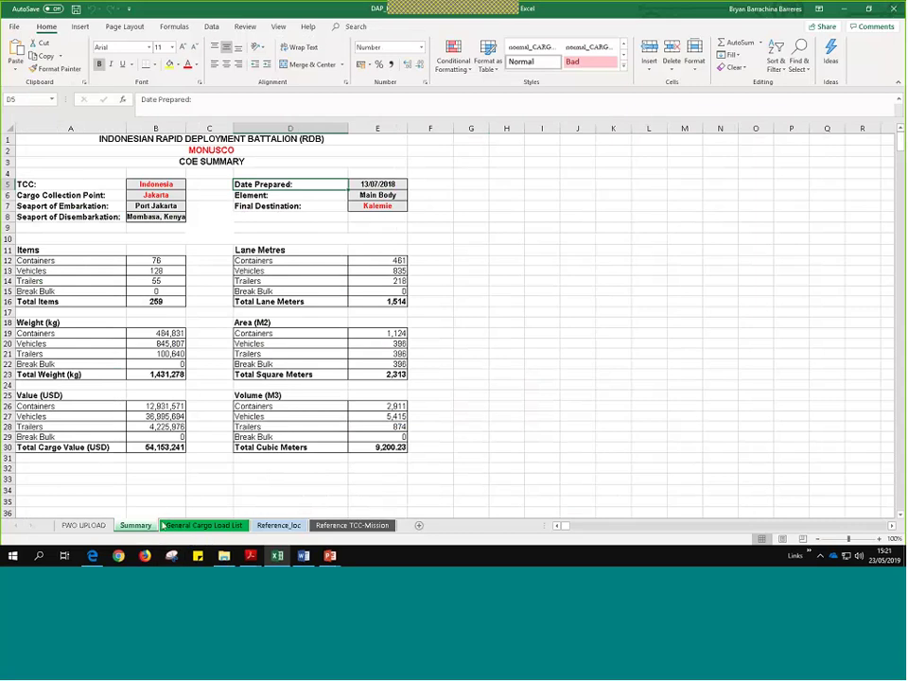
Step: Check the top of Reference_loc (Zhukovsky, ZHUKOVSKY_AIRPORT), then return to the FWO UPLOAD sheet
left_click(289, 528)
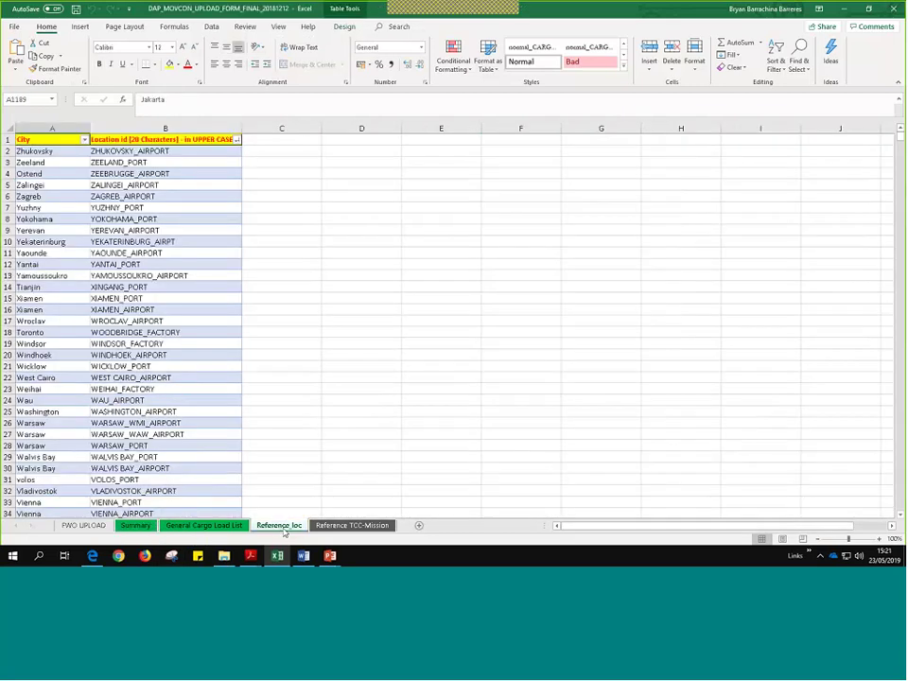
key("ctrl+Home")
left_click(153, 149)
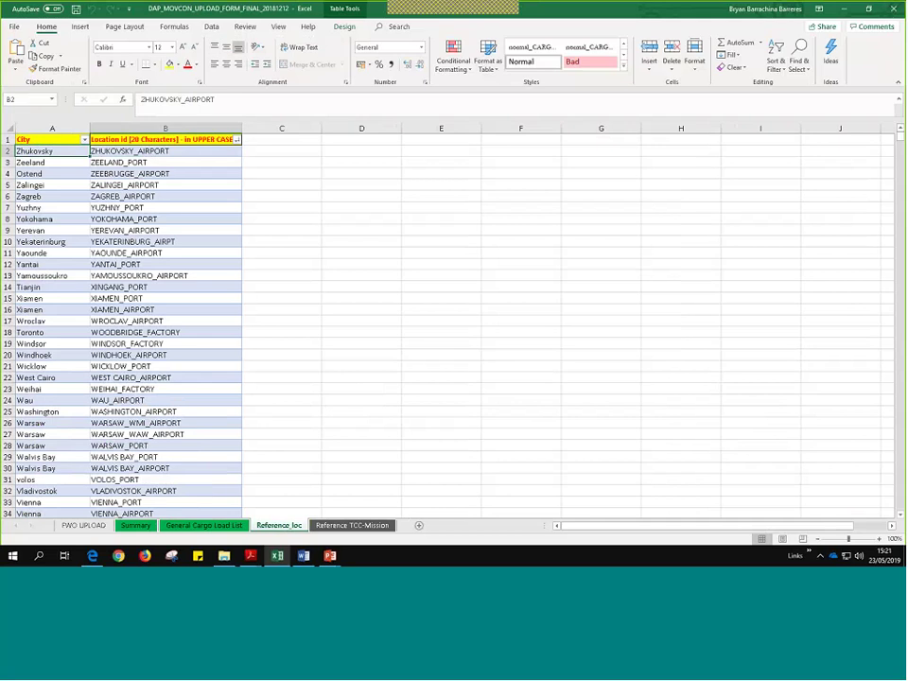
key("Left")
left_click(87, 526)
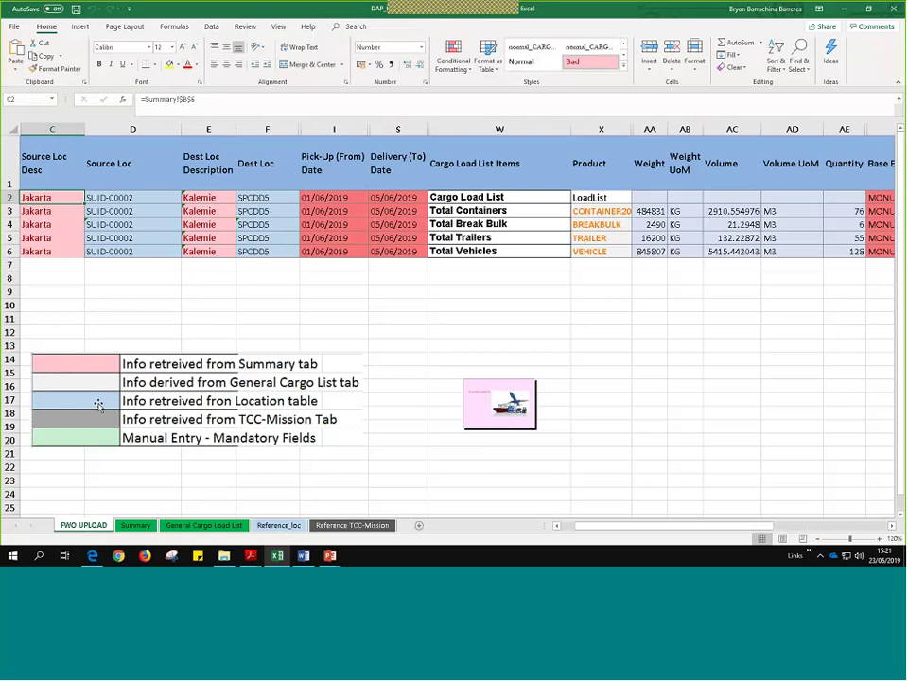
Step: Search Reference_loc for SUID and locate Jakarta's SUID-00002 location ID
left_click(126, 199)
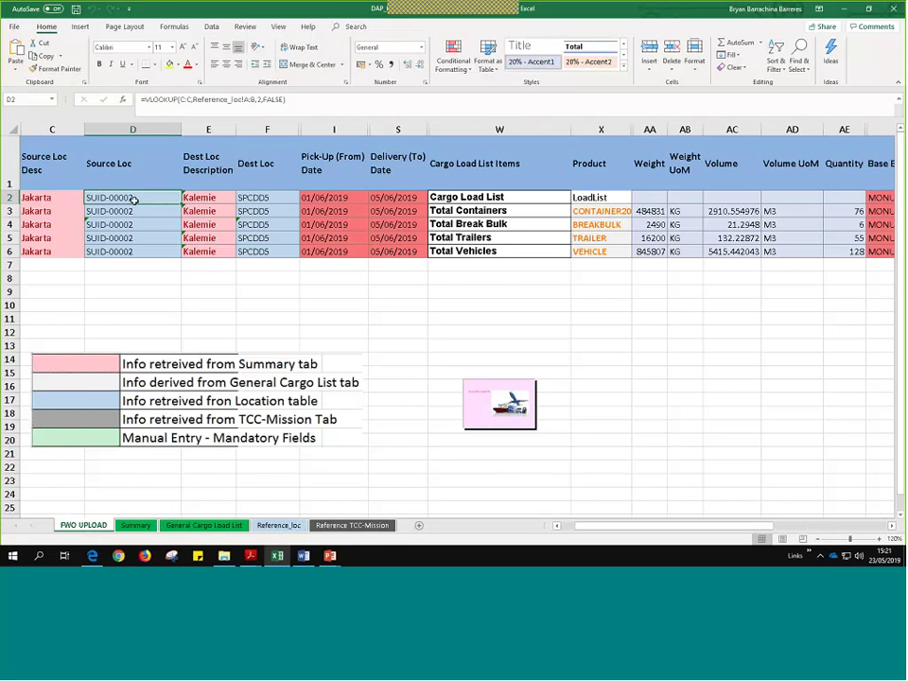
key("ctrl+Page_Down")
key("ctrl+Page_Down")
key("ctrl+Page_Down")
left_click(307, 309)
key("ctrl+f")
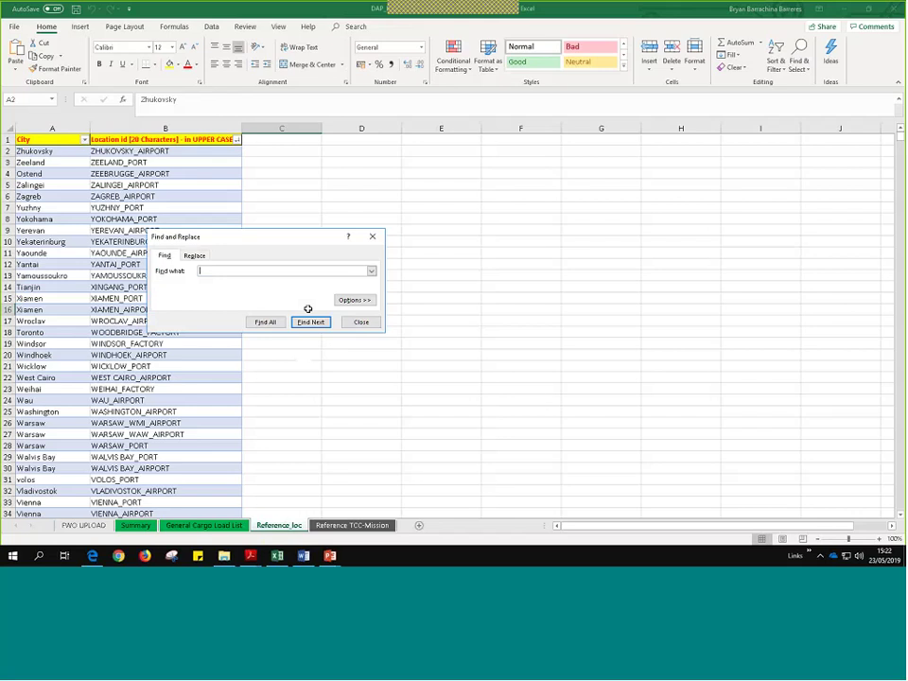
type("SUID")
key("Return")
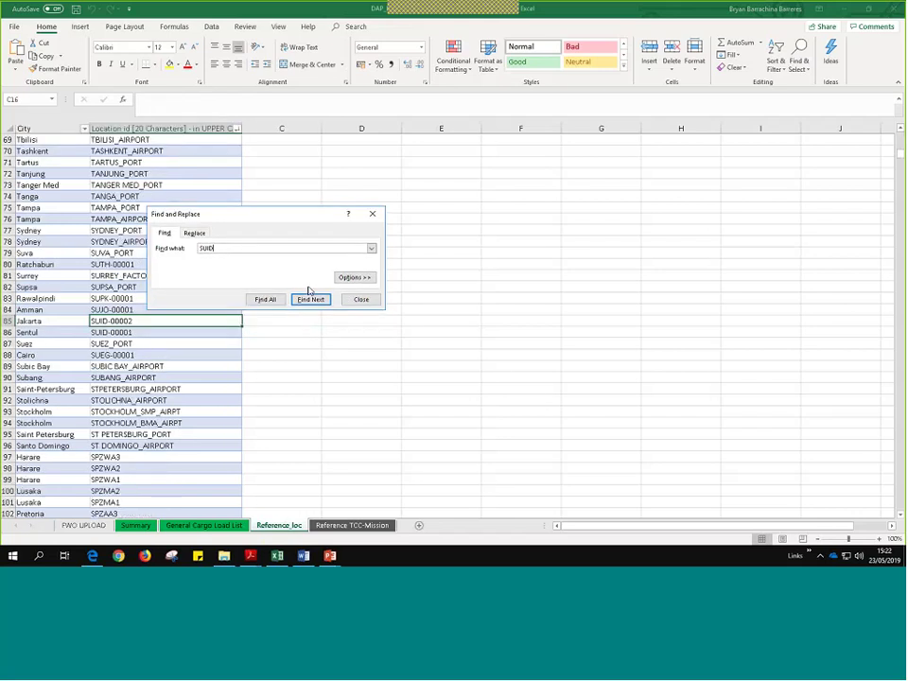
left_click(362, 299)
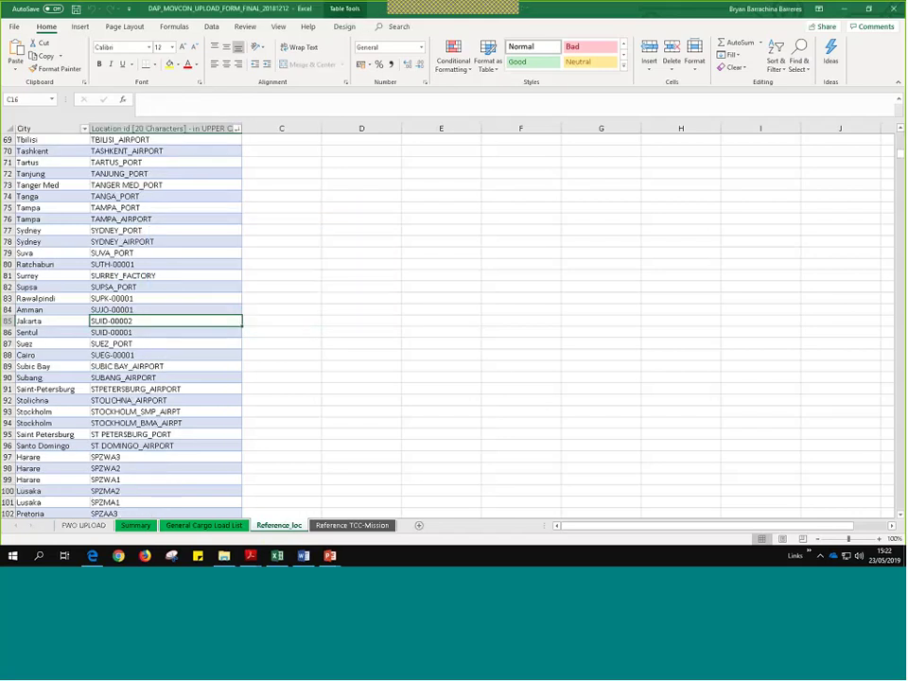
mouse_move(142, 323)
left_mouse_down()
mouse_move(142, 311)
mouse_move(142, 334)
left_mouse_up()
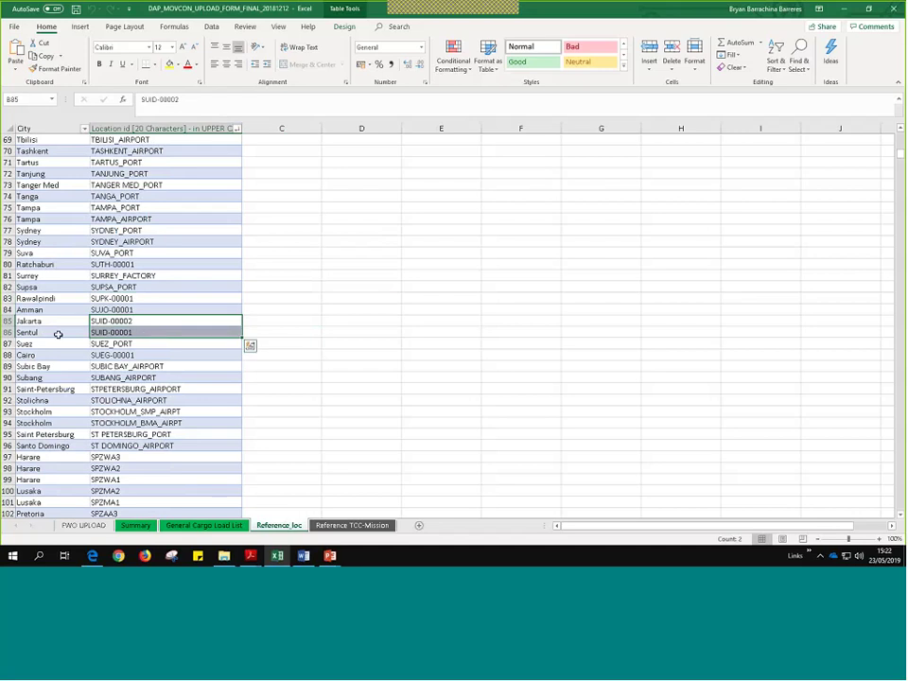
Step: Compare with the Source Loc Desc formula in C2, then search Reference_loc for SPCD without a match
key("ctrl+Page_Up")
key("ctrl+Page_Up")
key("ctrl+Page_Up")
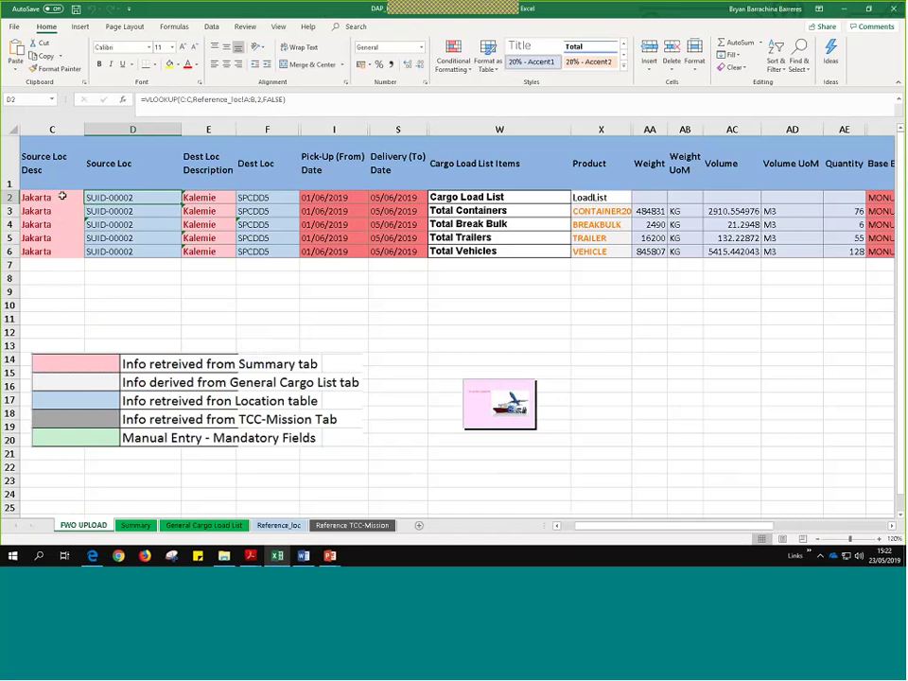
left_click(59, 197)
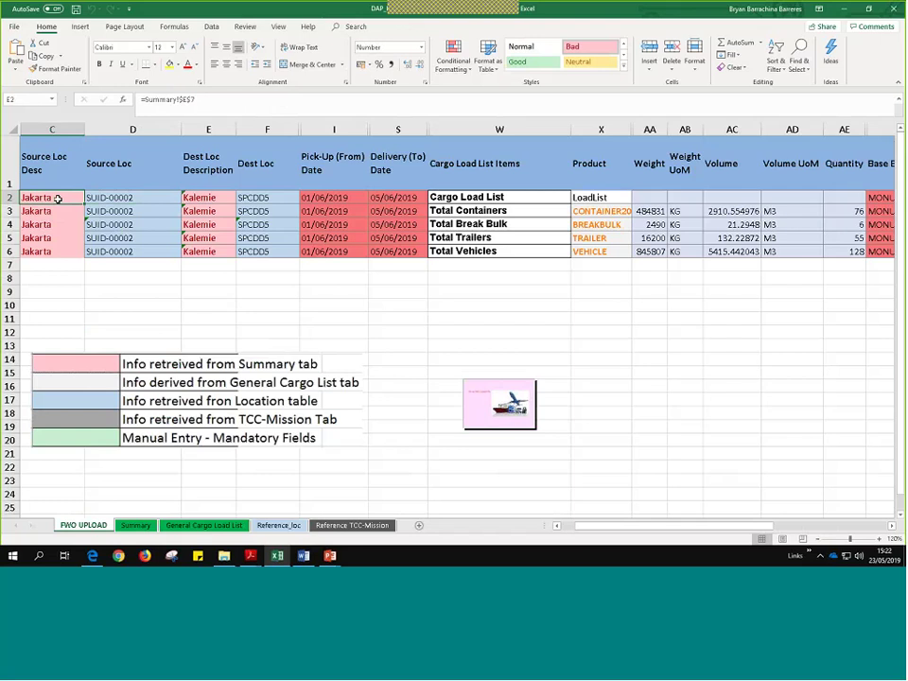
key("Right")
key("Right")
key("Right")
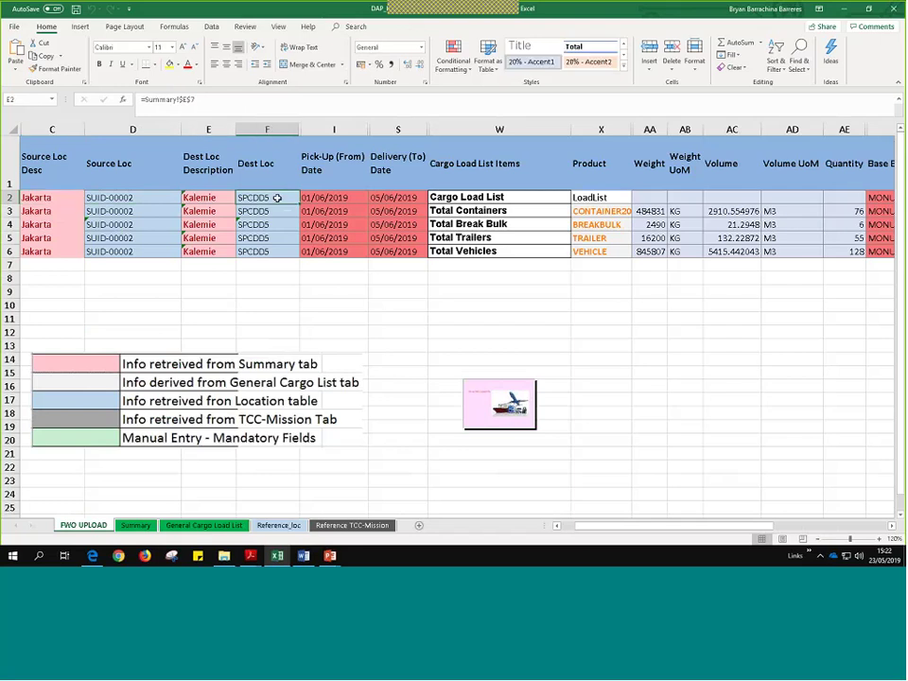
key("ctrl+Page_Down")
key("ctrl+Page_Down")
key("ctrl+Page_Down")
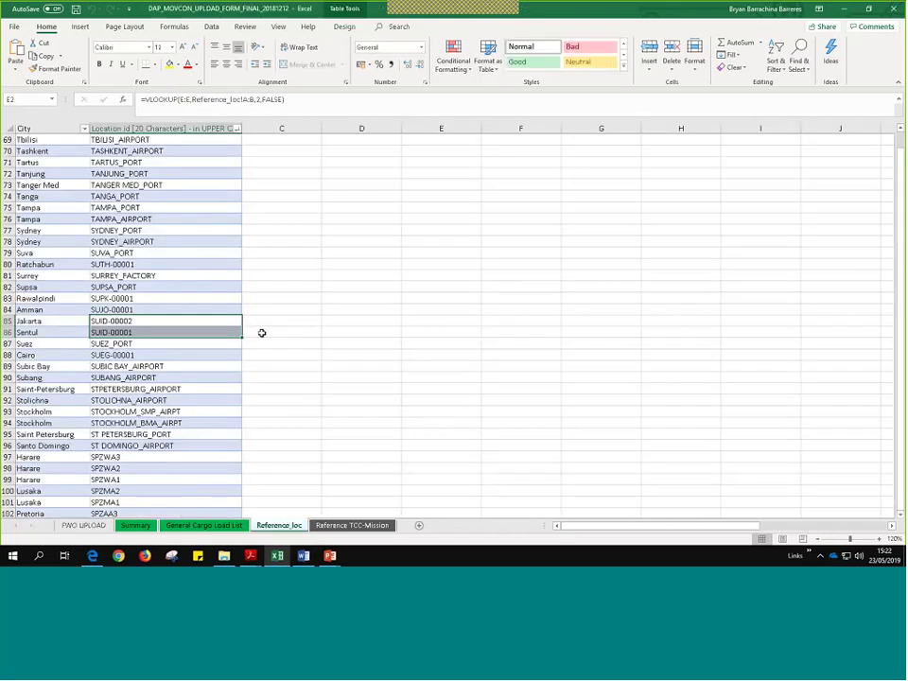
key("ctrl+f")
key("Return")
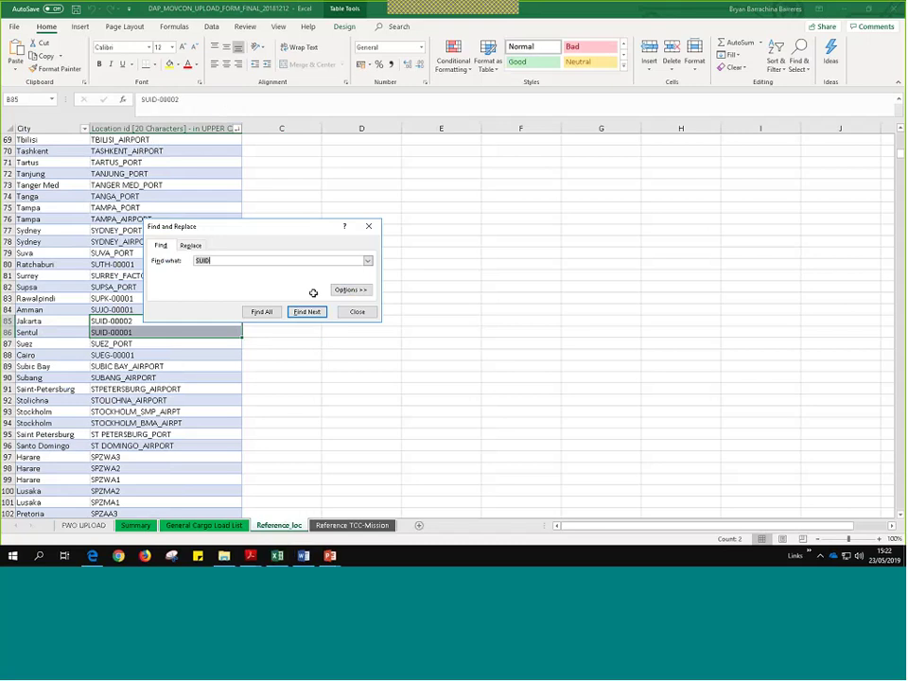
type("SPCD")
key("Return")
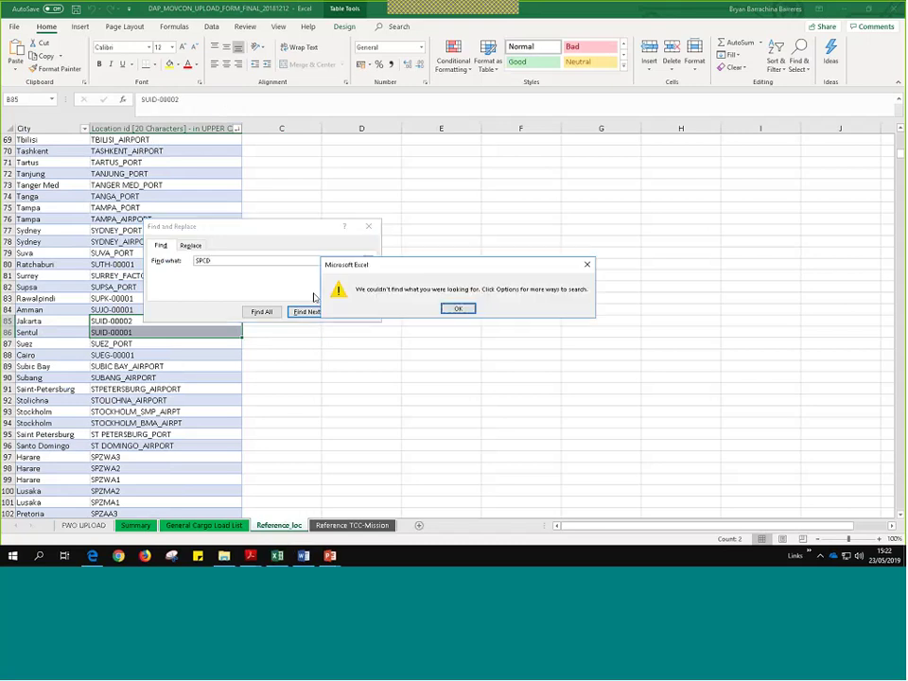
key("Return")
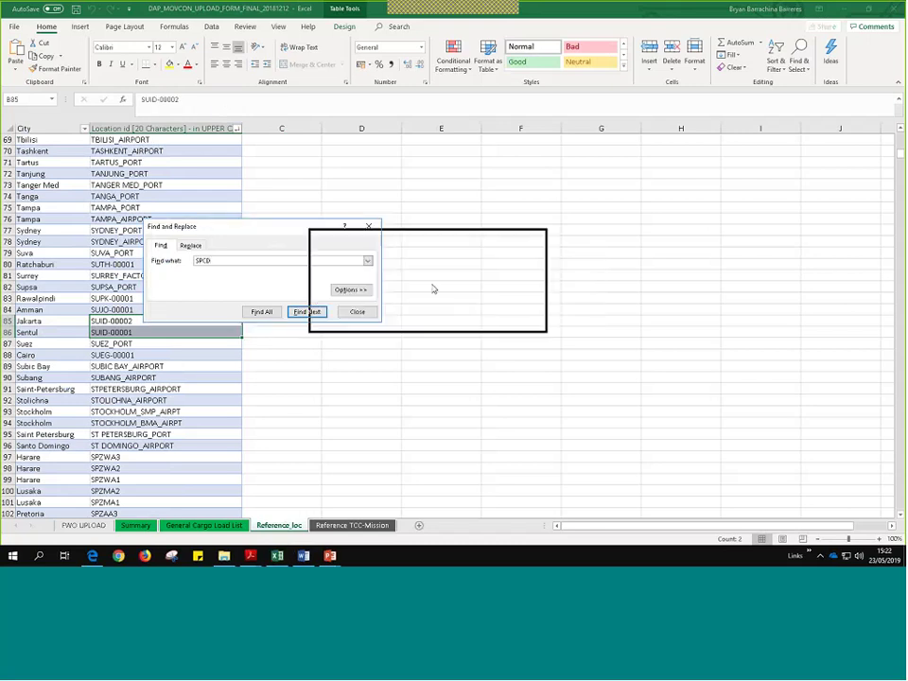
left_click_drag(158, 227, 349, 235)
key("Escape")
Step: Search the location table from B81 for SP codes, reaching SPZWA3
left_click(187, 277)
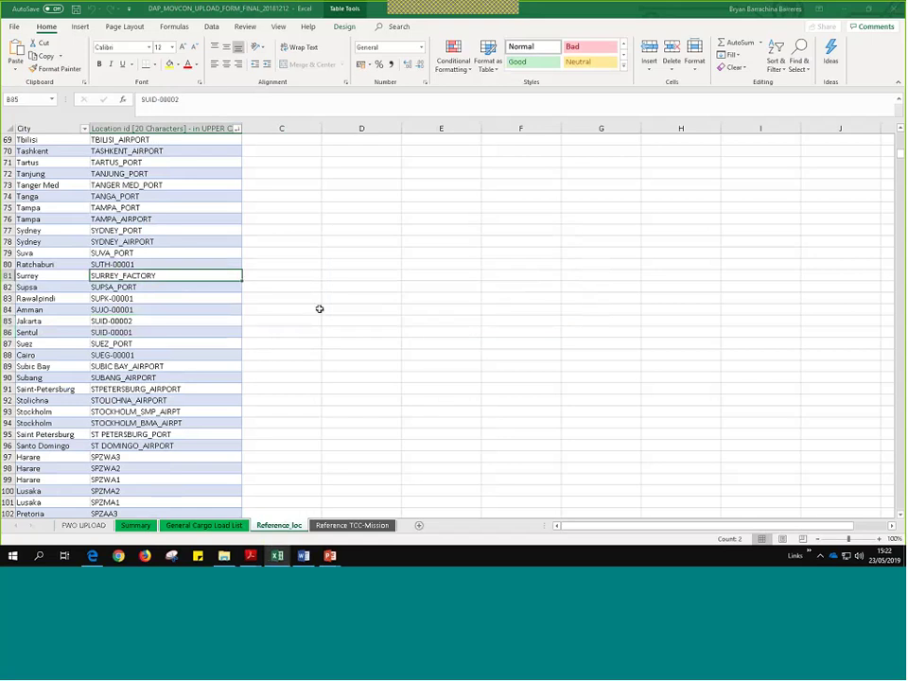
key("ctrl+f")
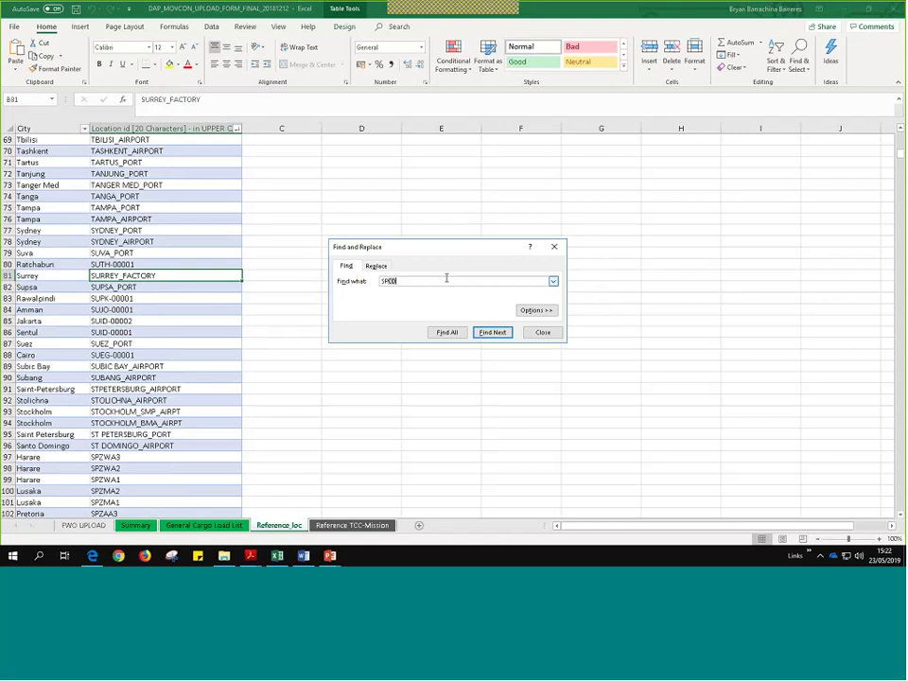
key("Return")
scroll(253, 438, "down", 5)
key("BackSpace")
key("BackSpace")
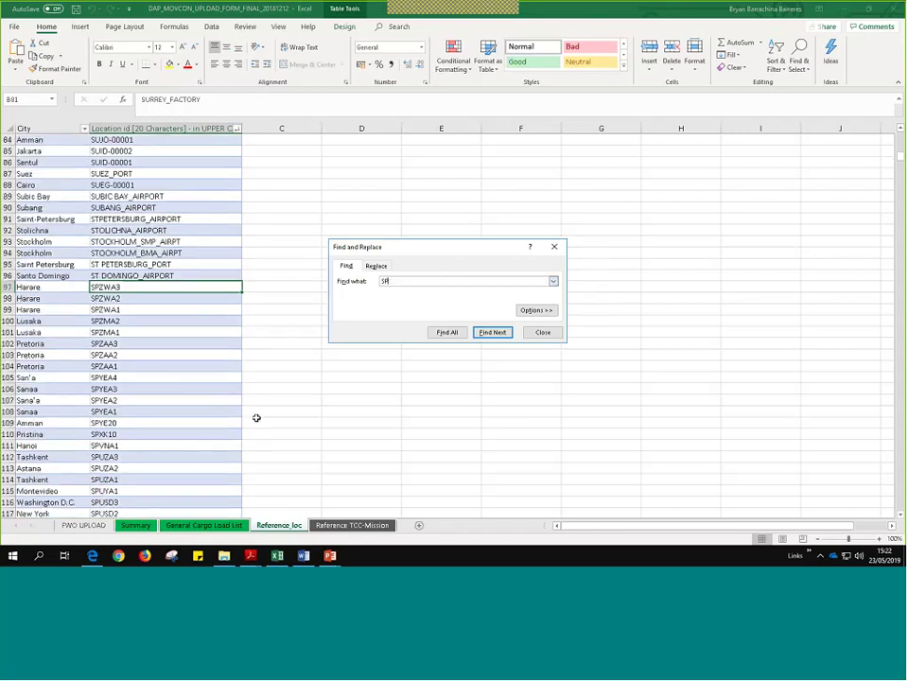
key("Escape")
scroll(171, 318, "down", 2)
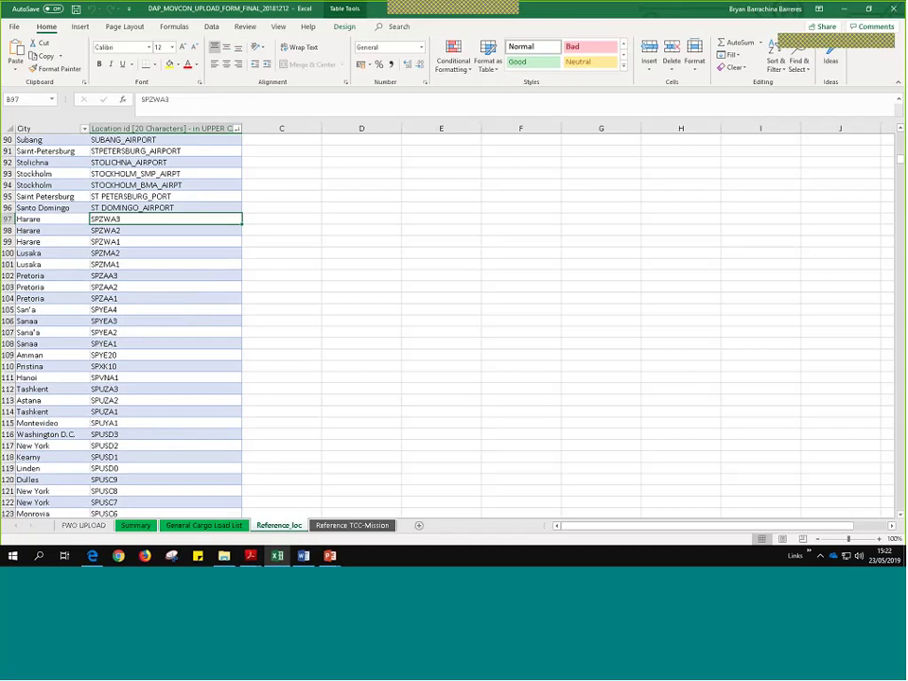
Step: Find Kalemie in Reference_loc to confirm its SPCDD5 code, then view Reference TCC-Mission
left_click(83, 525)
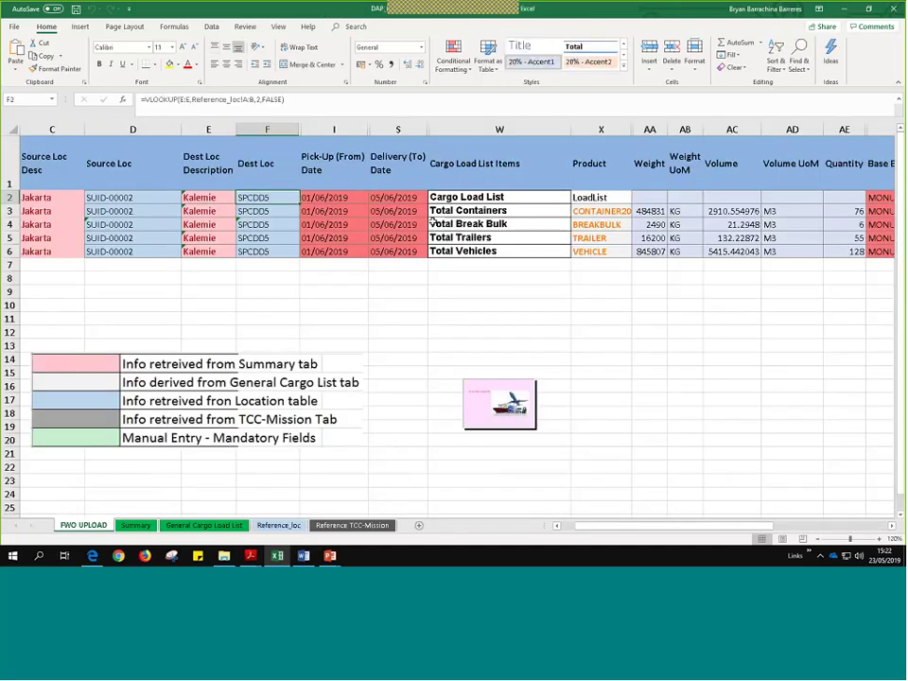
left_click(279, 525)
key("ctrl+f")
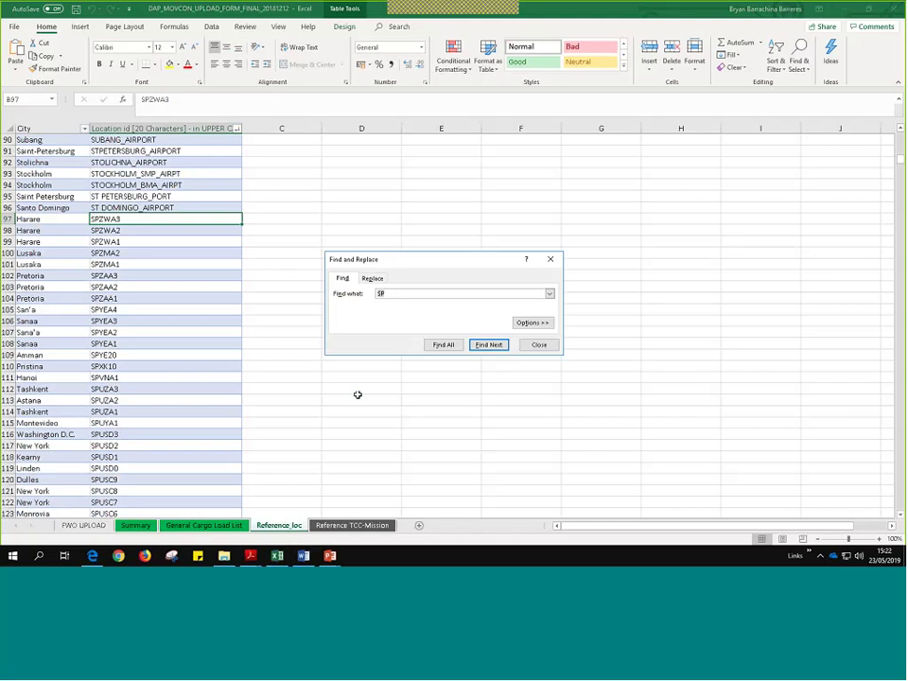
type("Kalemie")
key("Return")
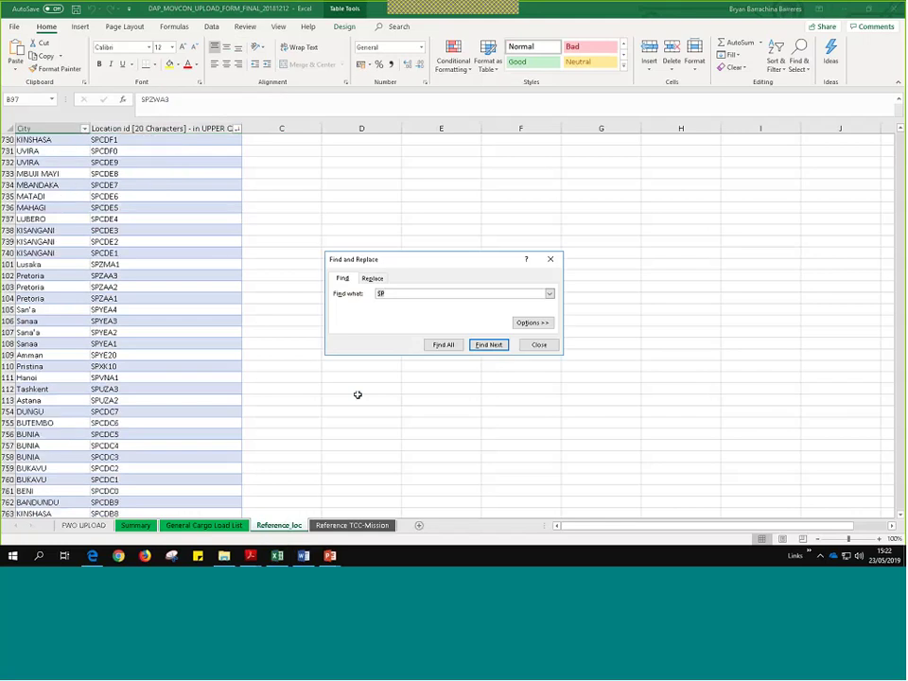
key("Escape")
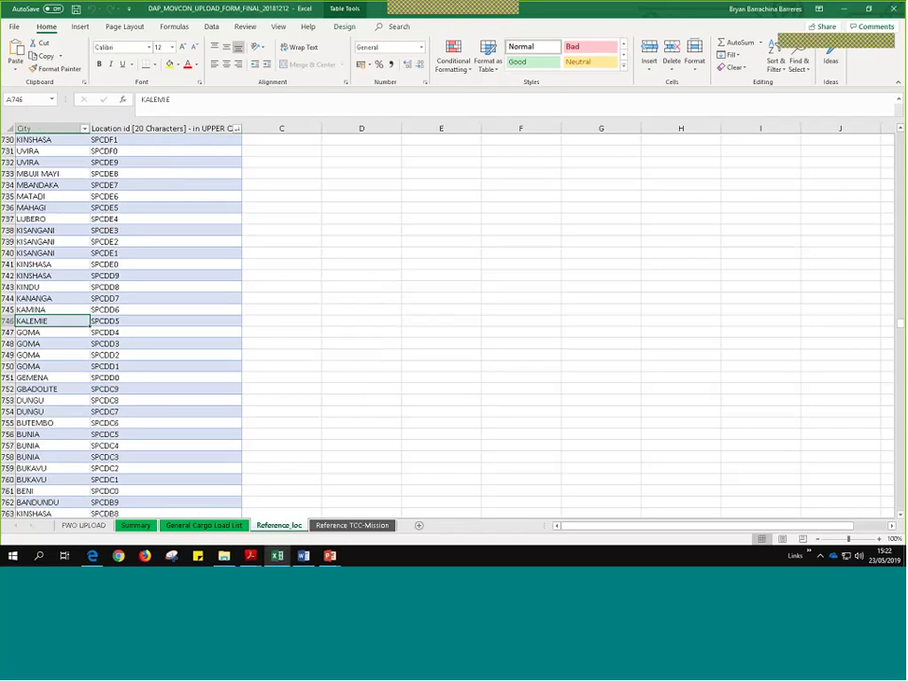
left_click(344, 526)
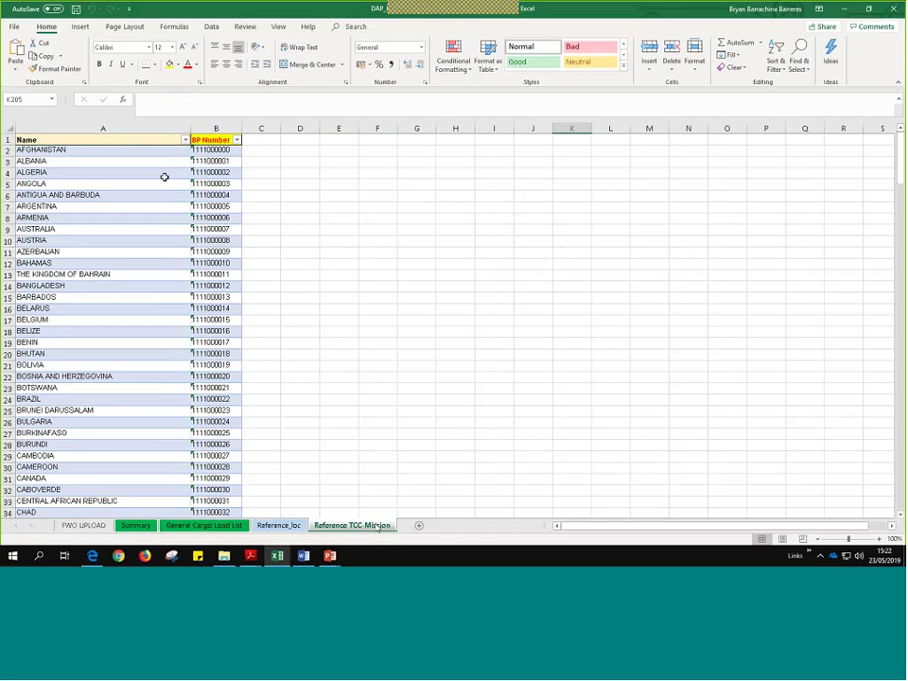
Step: Review the country BP numbers, then check the Member Country BP numbers on FWO UPLOAD
left_click(220, 151)
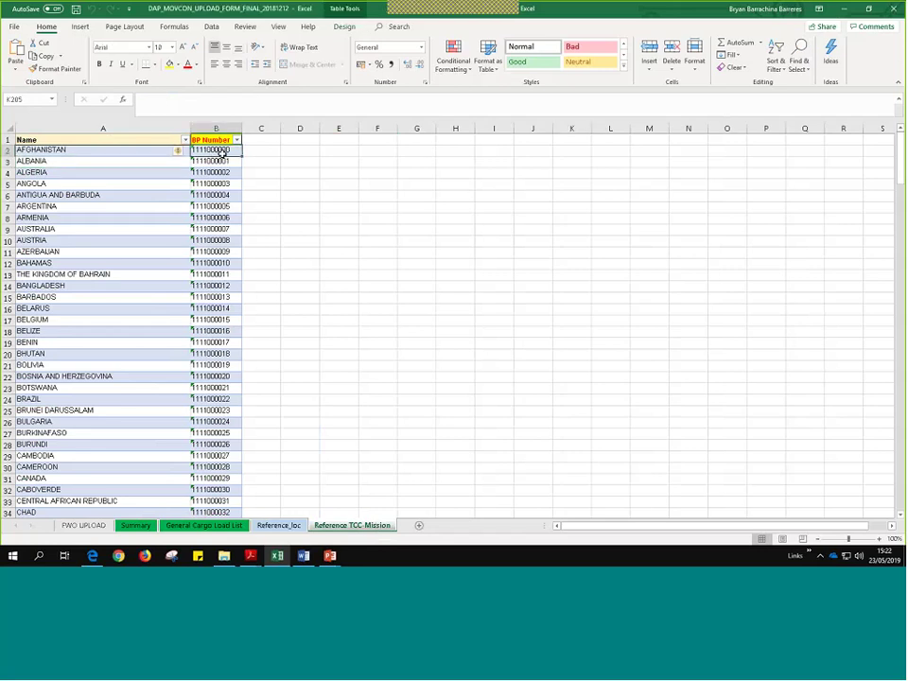
left_click_drag(123, 154, 134, 349)
left_click(169, 195)
left_click(83, 525)
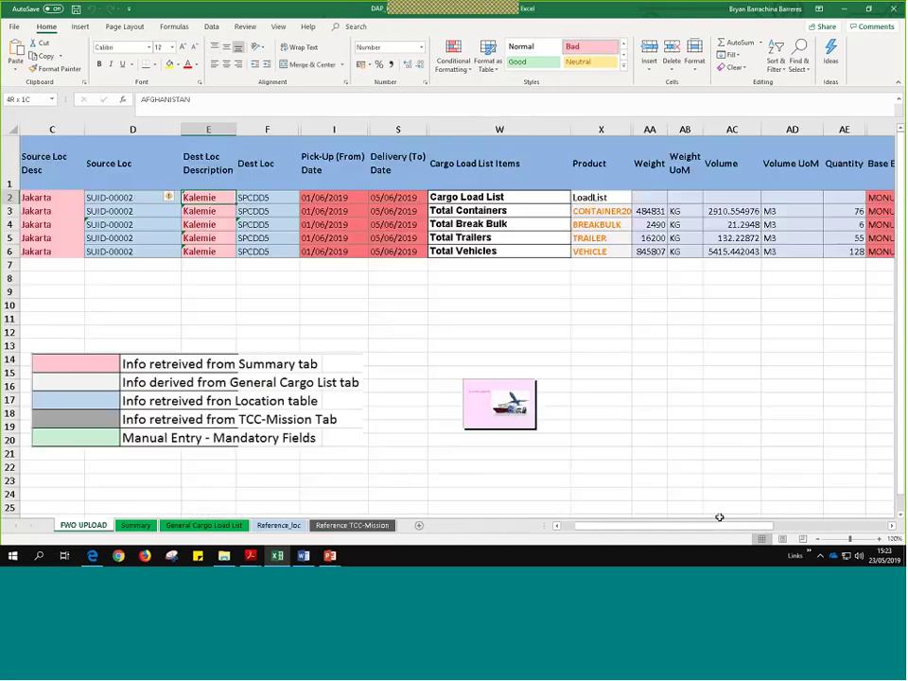
left_click_drag(669, 528, 786, 526)
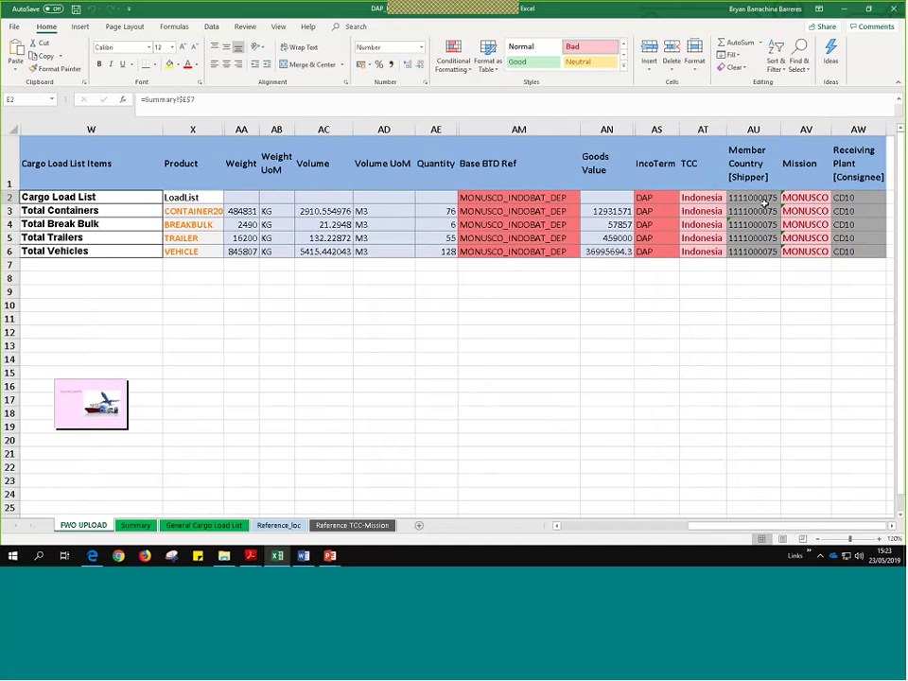
left_click_drag(764, 202, 757, 251)
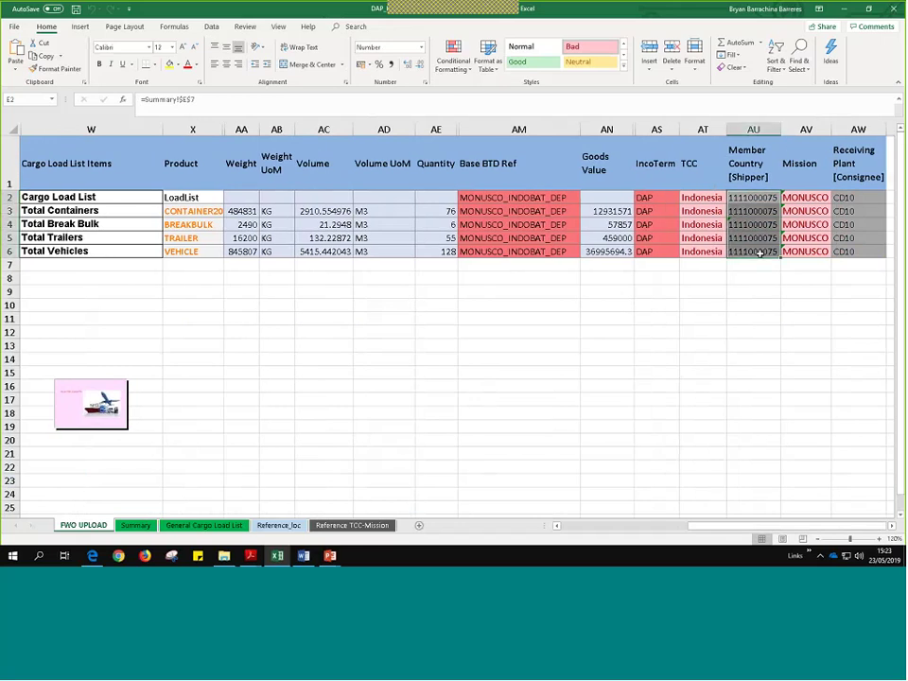
left_click(697, 360)
scroll(589, 467, "left", 3)
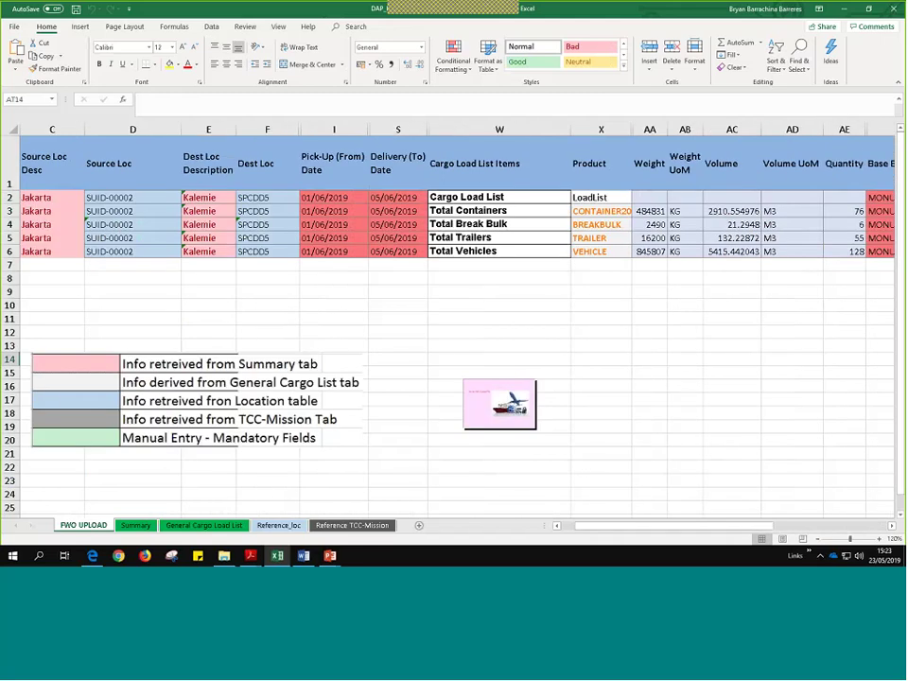
left_click(132, 525)
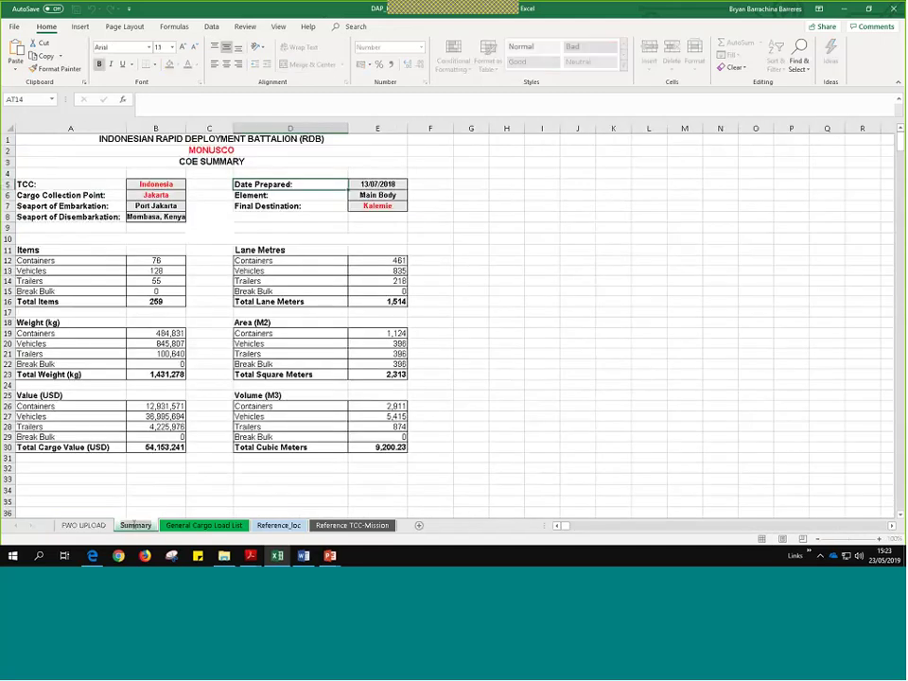
left_click(164, 183)
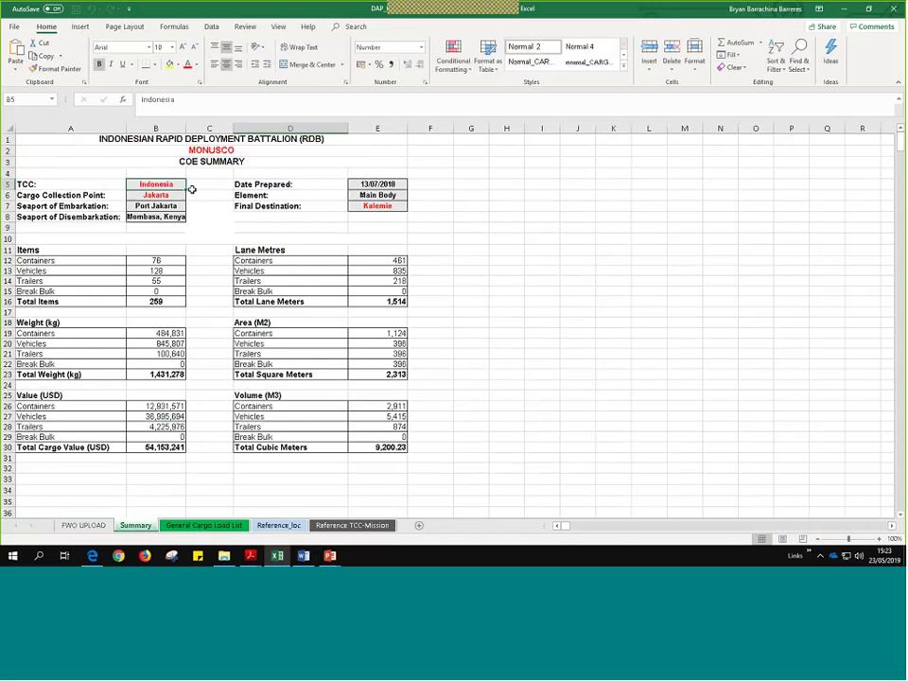
left_click(397, 206, "ctrl")
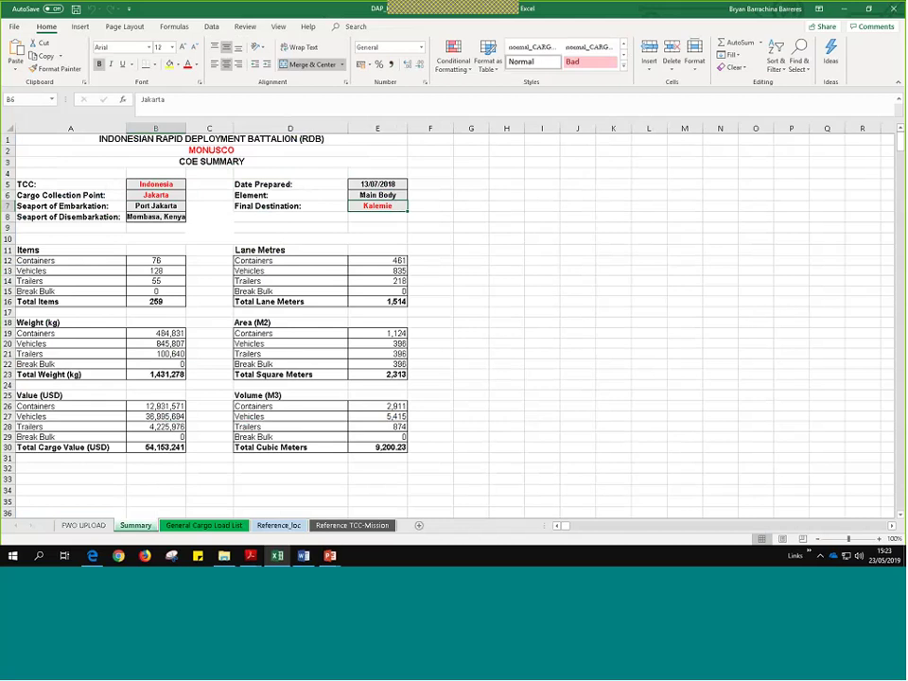
left_click(397, 193, "ctrl")
left_click(164, 195, "ctrl")
left_click(76, 526)
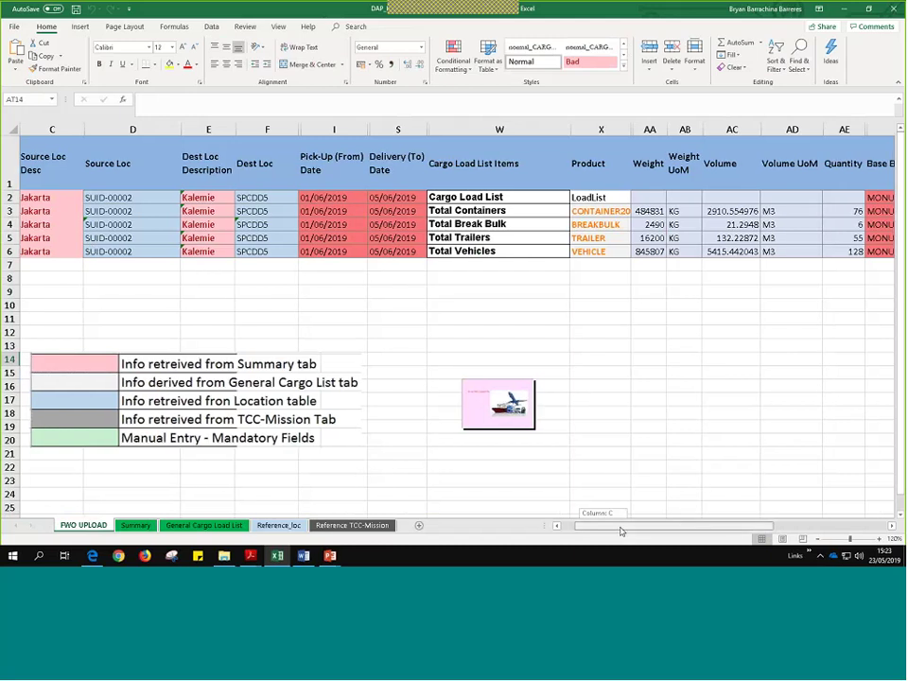
left_click_drag(589, 527, 615, 473)
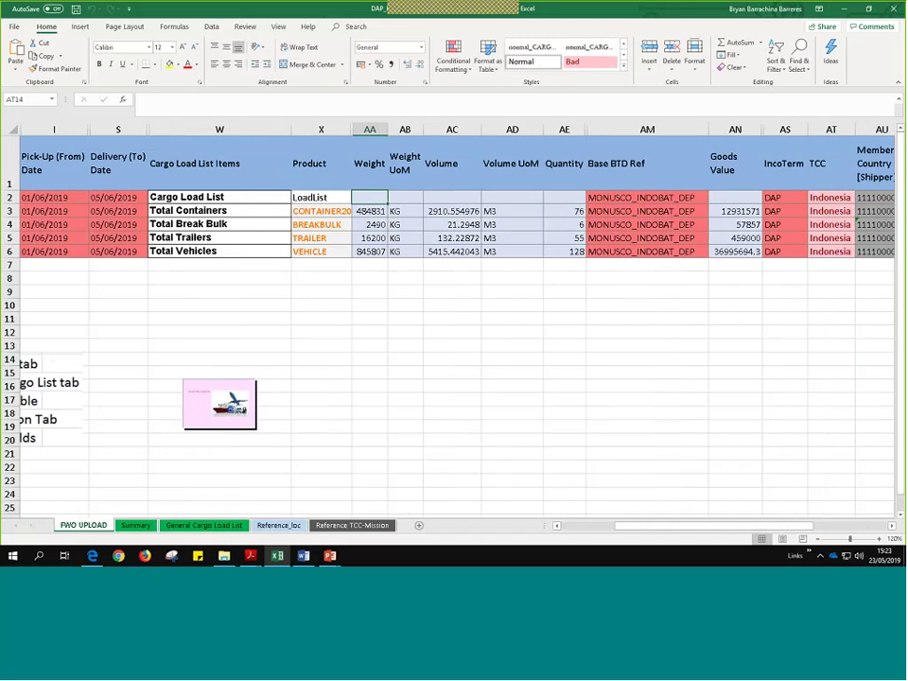
mouse_move(369, 197)
left_mouse_down()
mouse_move(558, 194)
mouse_move(620, 252)
mouse_move(483, 258)
left_mouse_up()
left_click_drag(323, 211, 335, 239)
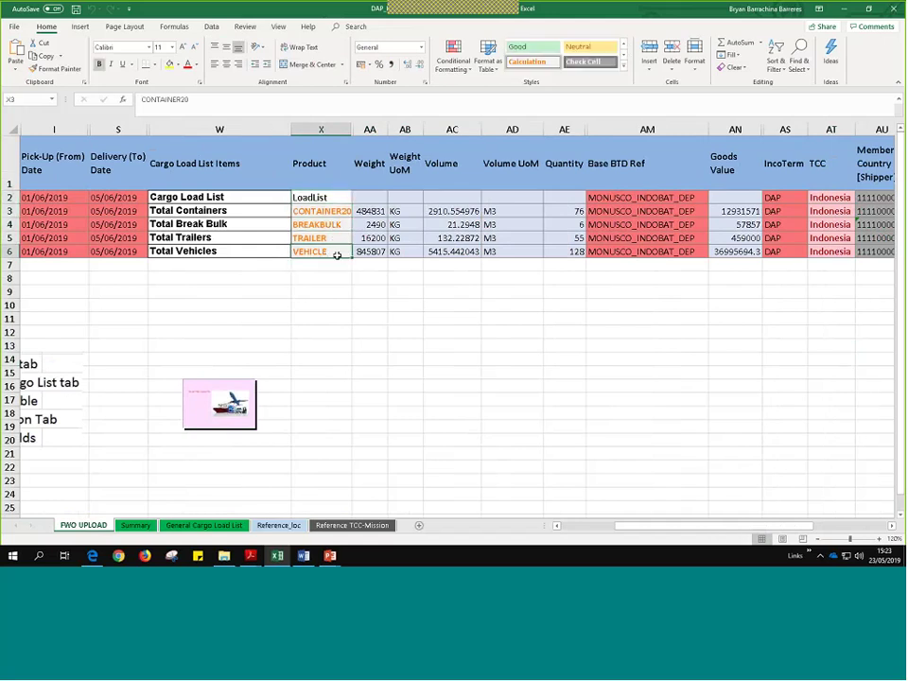
left_click(337, 256)
left_click_drag(197, 197, 197, 259)
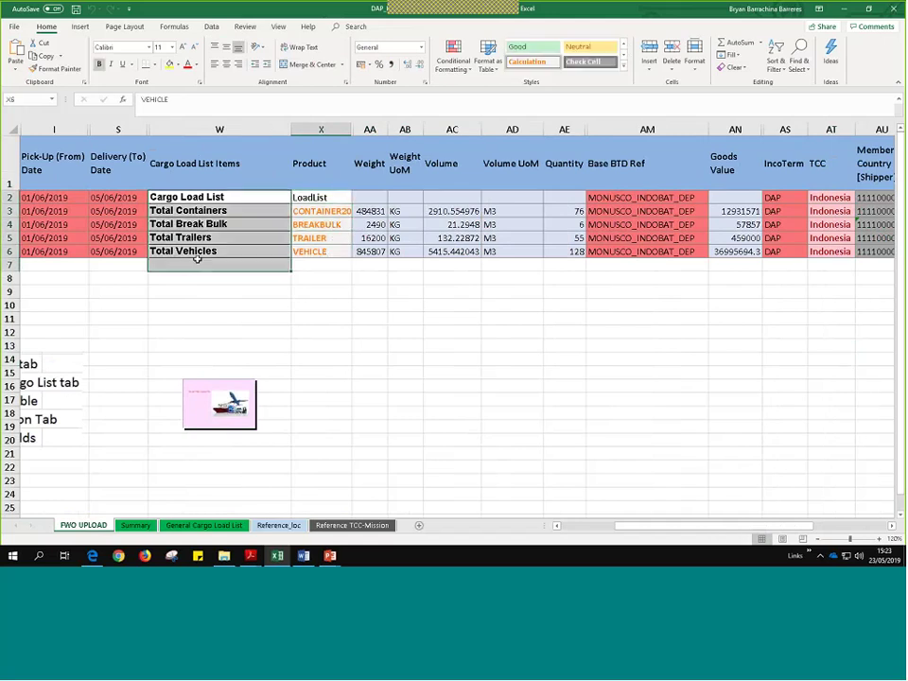
left_click_drag(629, 533, 578, 536)
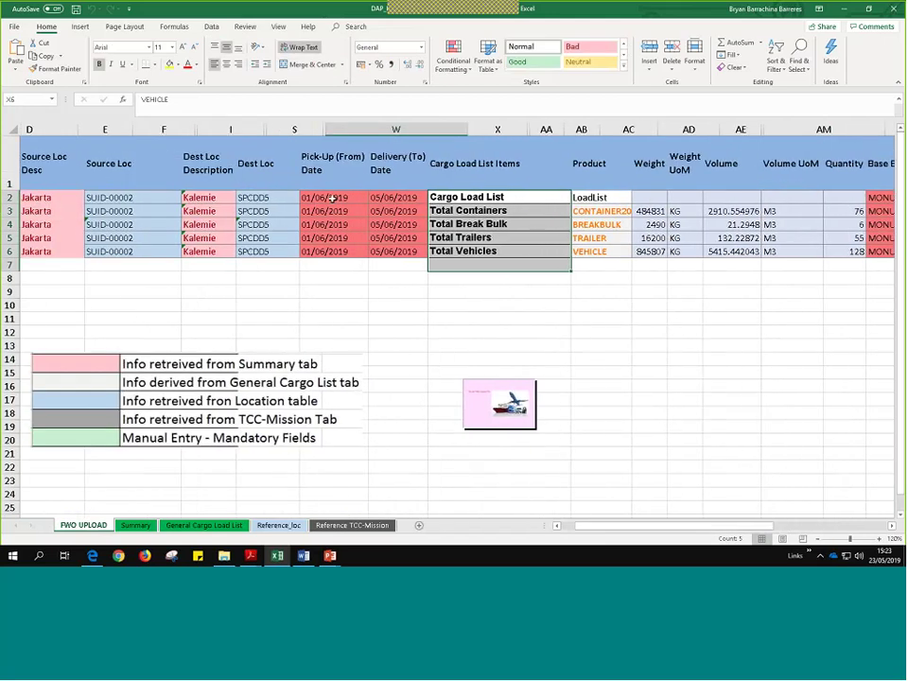
Step: Change the first pick-up date in I2 to 02/06/2019
left_click(386, 199)
left_click(343, 212)
key("Up")
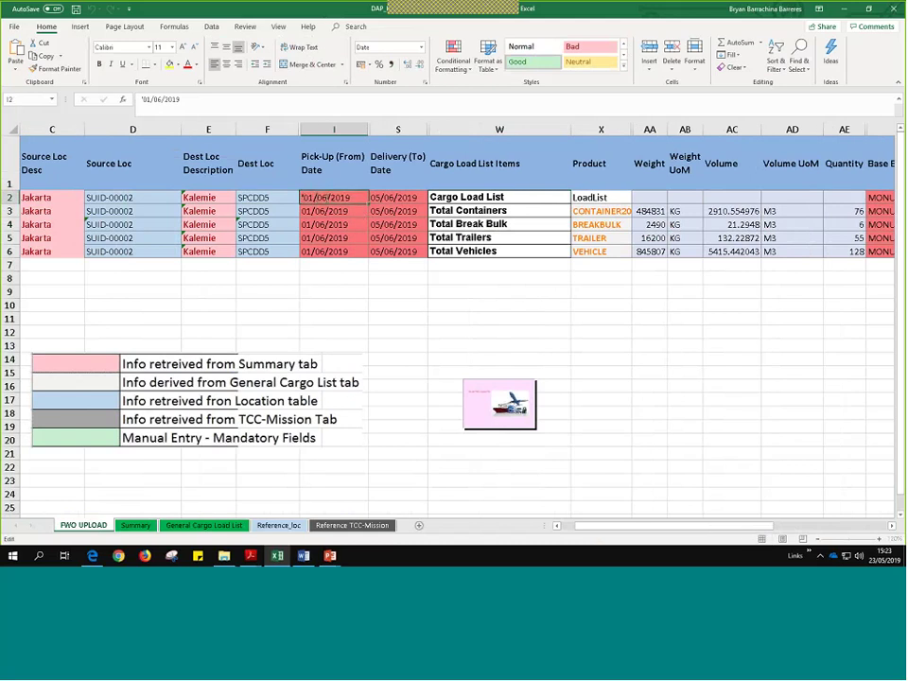
double_click(316, 197)
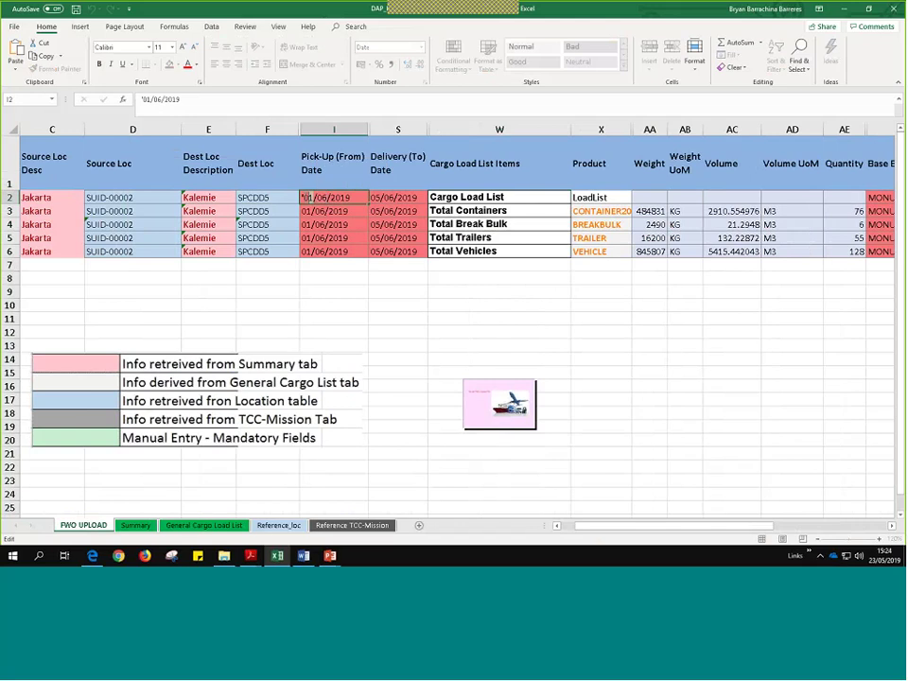
left_click_drag(305, 197, 313, 197)
type("02")
key("Return")
Step: Change the delivery date in S2 to 06/06/2019 and undo an accidental cell move
left_click(375, 196)
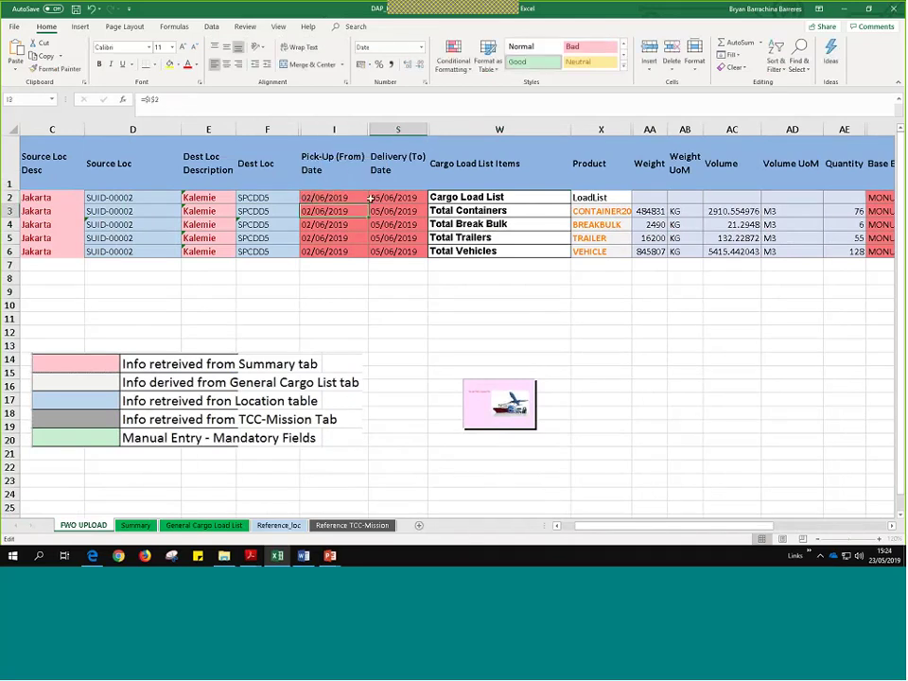
left_click_drag(377, 197, 386, 198)
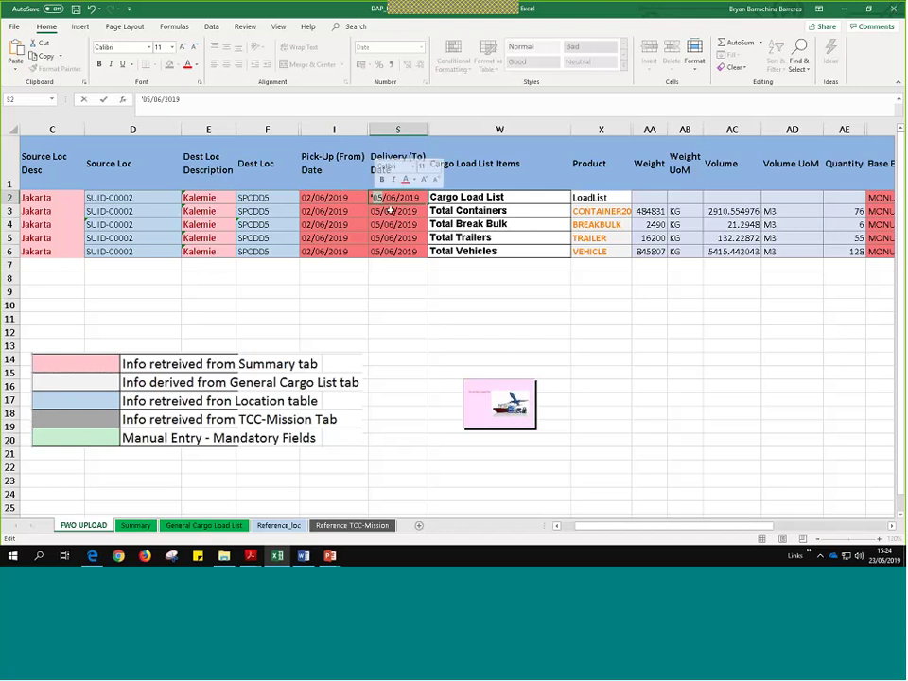
type("06")
key("Return")
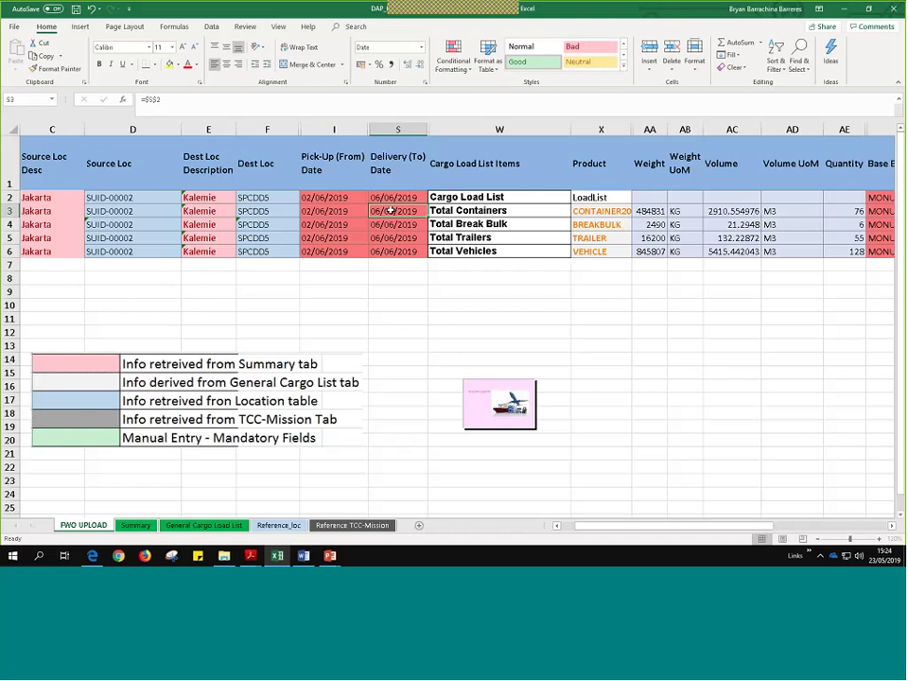
left_click_drag(391, 210, 398, 292)
left_click(506, 281)
key("ctrl+z")
key("Down")
key("Down")
key("Down")
left_click_drag(607, 531, 674, 530)
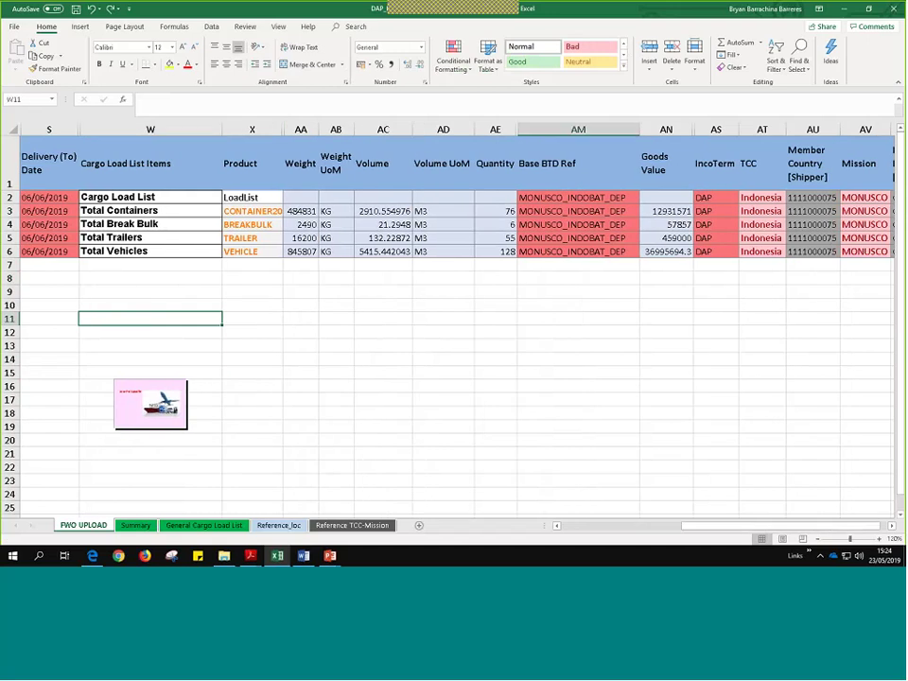
left_click(586, 198)
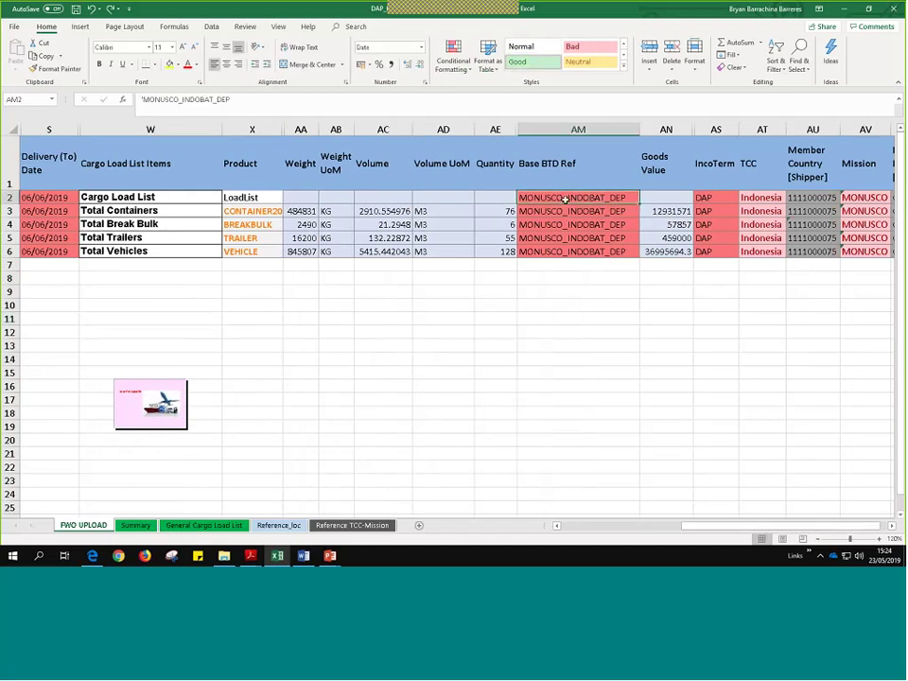
left_click(152, 525)
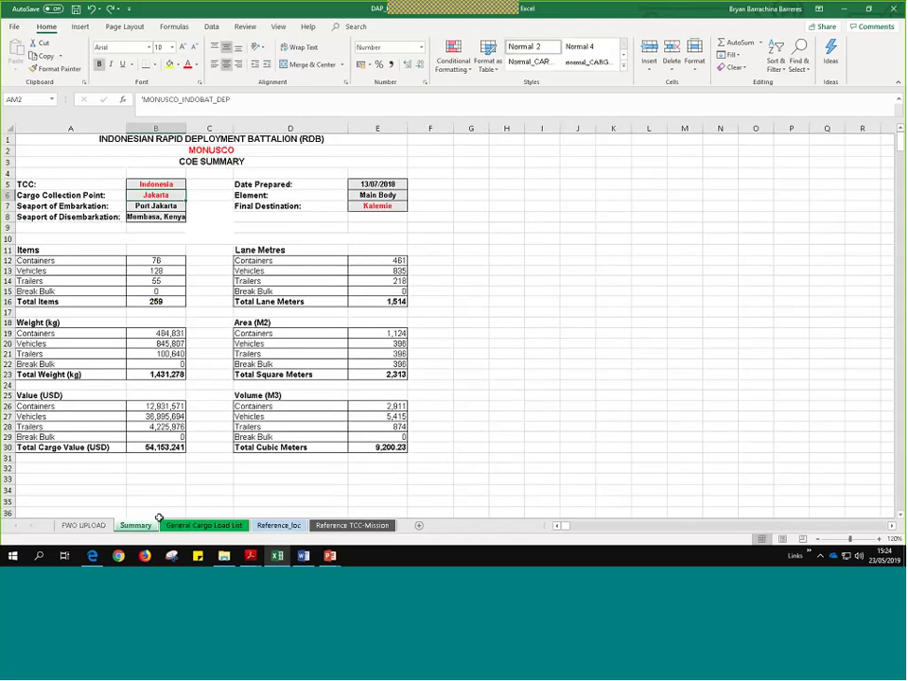
left_click(203, 525)
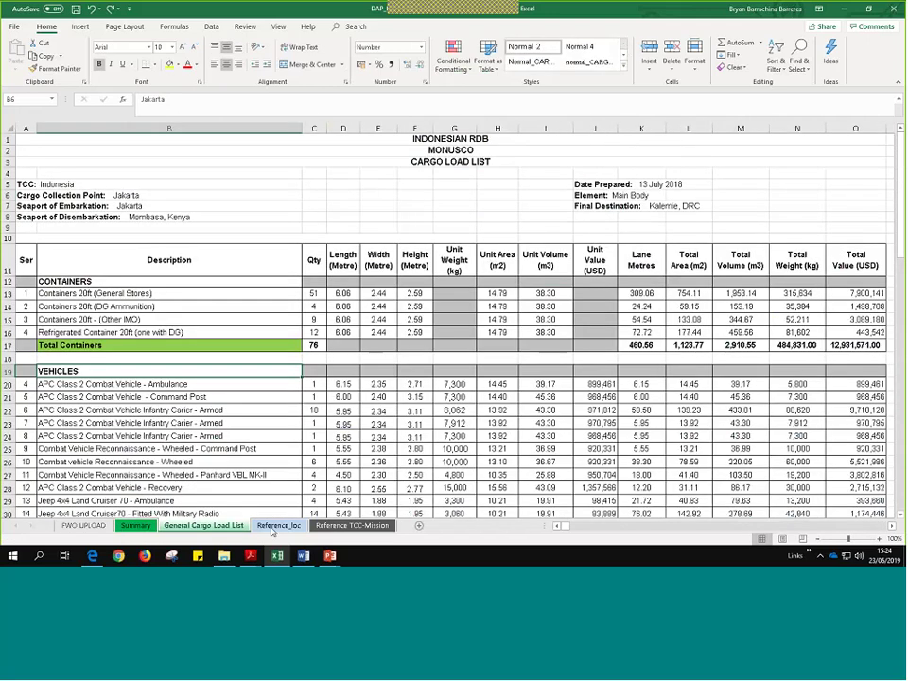
left_click(274, 526)
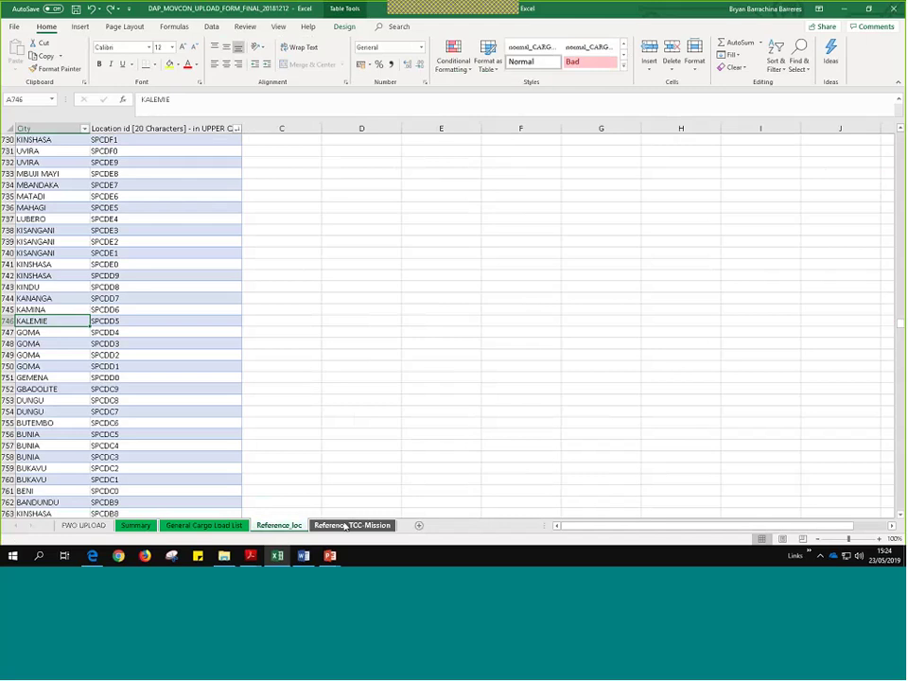
left_click(341, 525)
left_click(136, 525)
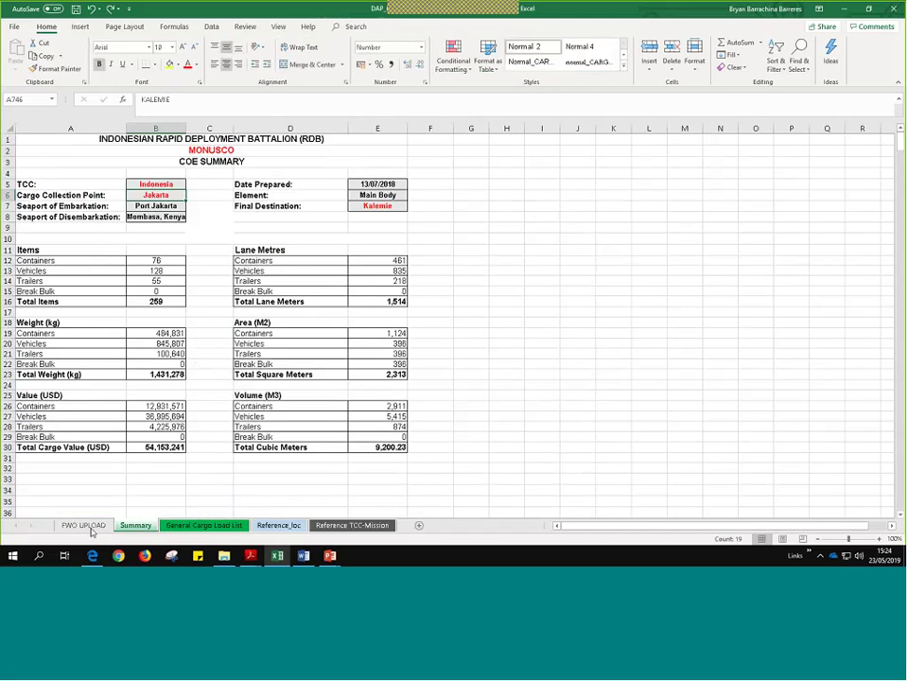
left_click(83, 526)
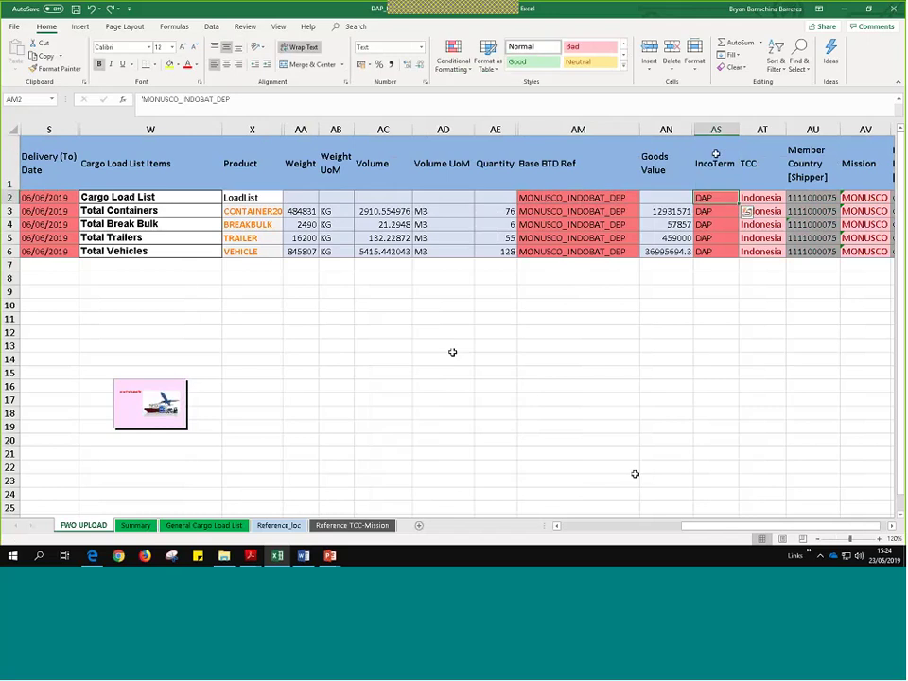
left_click(720, 198)
left_click_drag(720, 198, 722, 254)
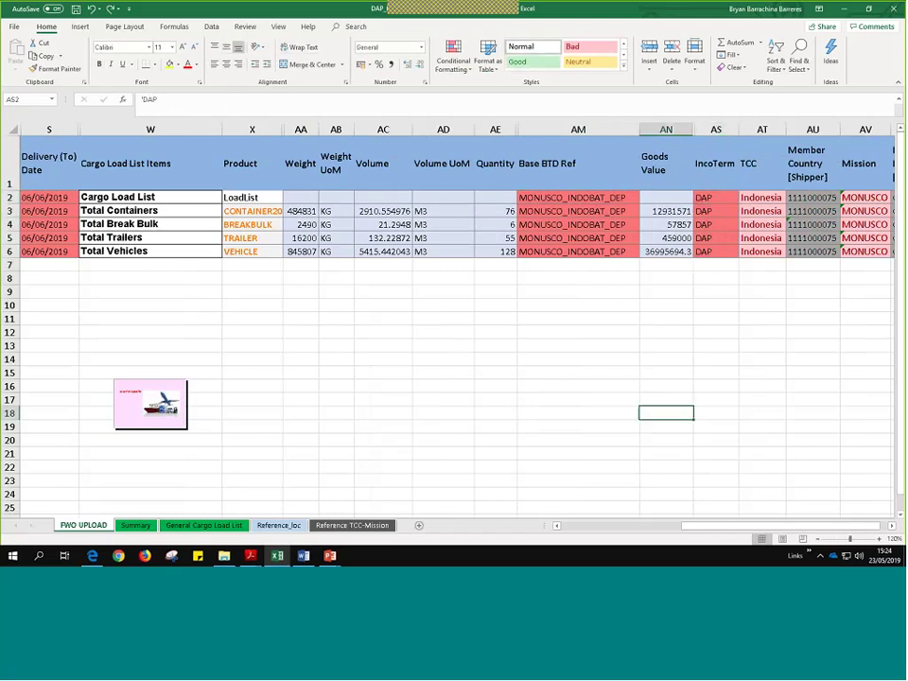
scroll(687, 292, "right", 2)
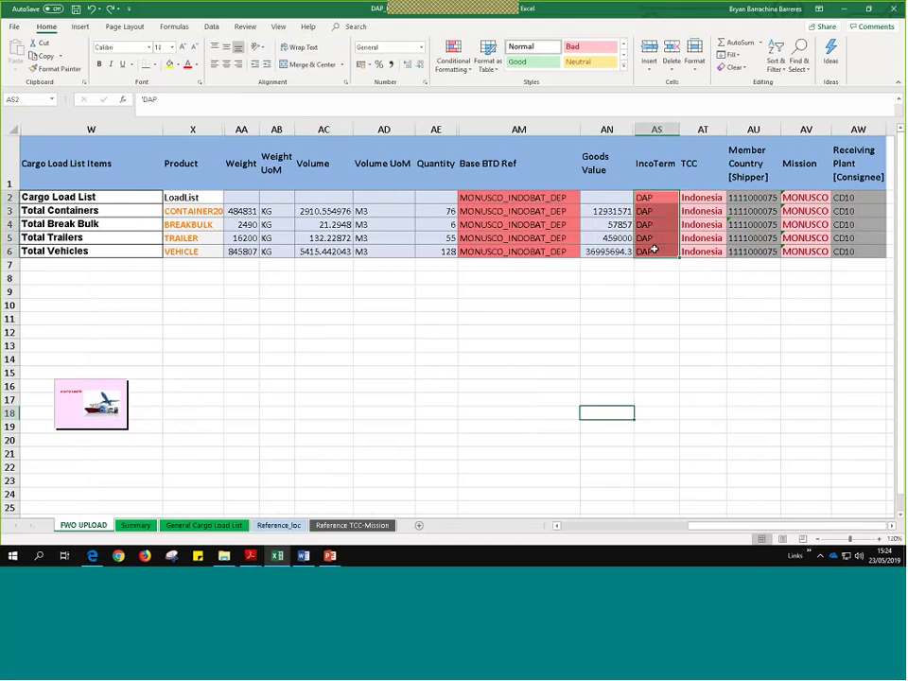
left_click_drag(654, 250, 654, 251)
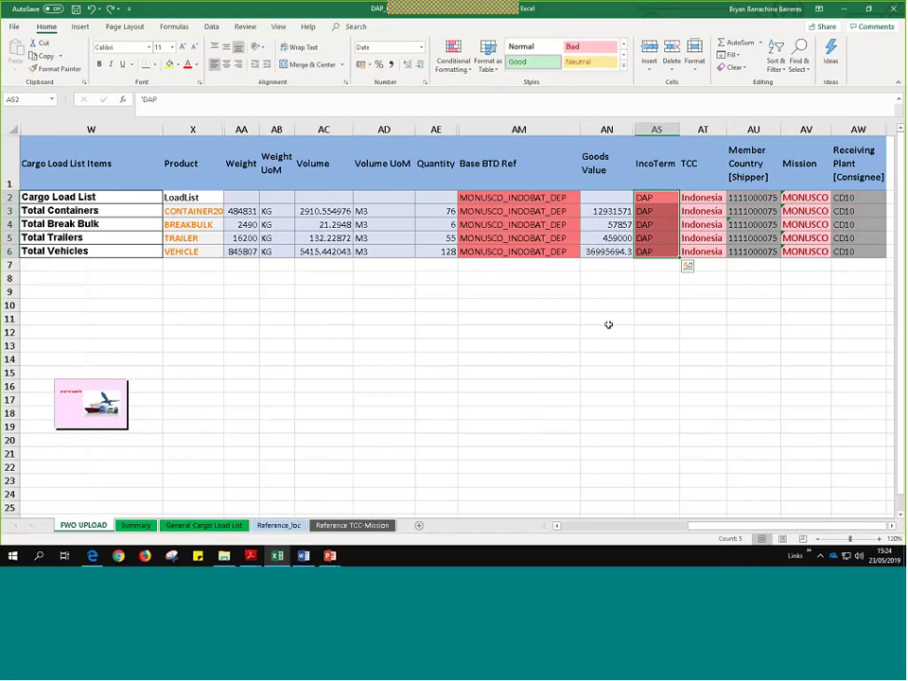
left_click_drag(653, 197, 651, 251)
left_click(654, 197)
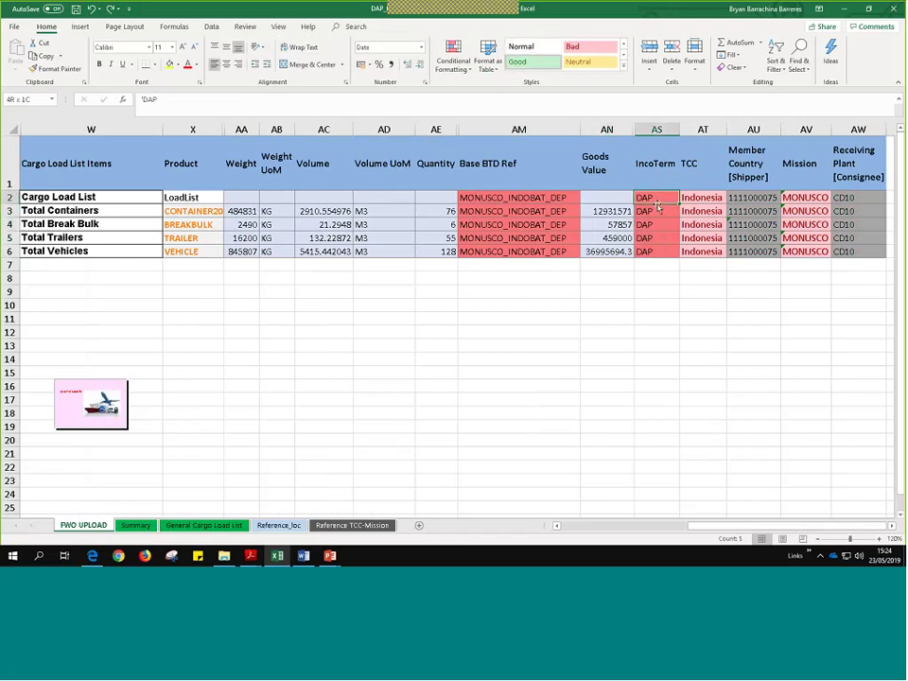
left_click_drag(659, 197, 653, 251)
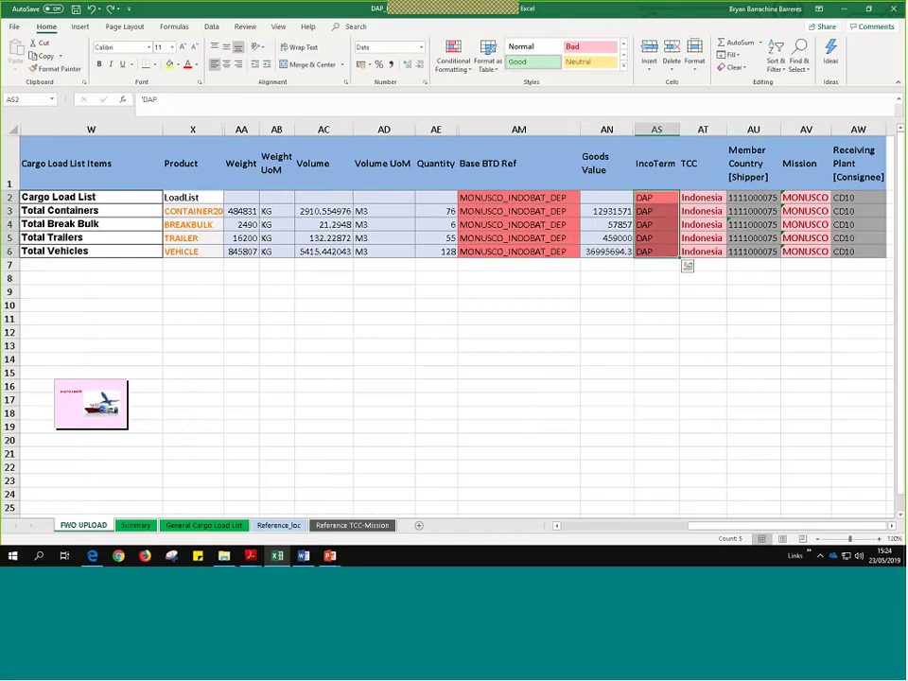
left_click(662, 196)
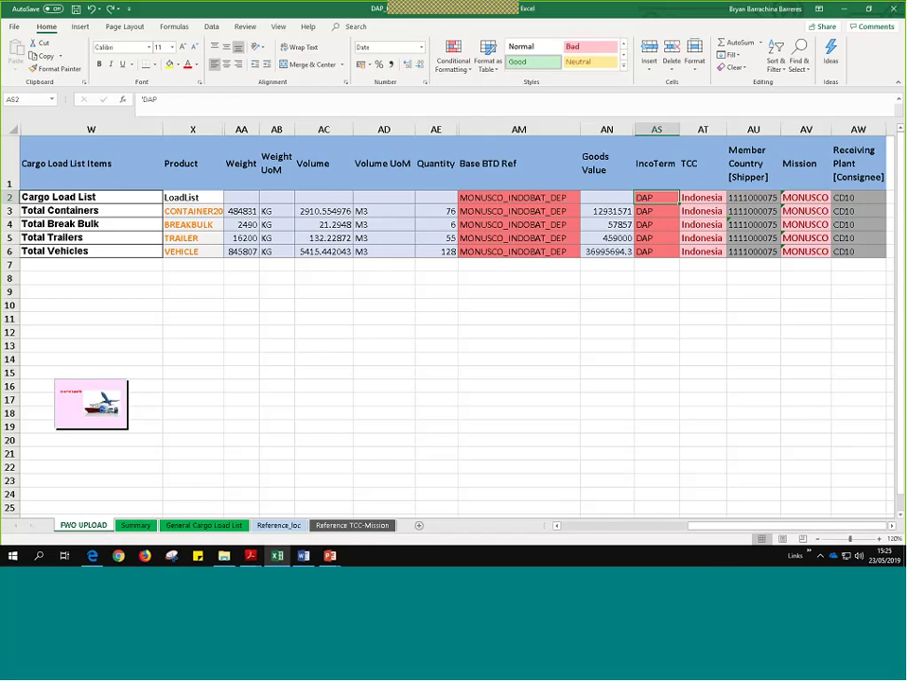
Step: Dismiss the file-created message, review rows A1:H6 of FWO_Upload_file, and close that workbook
left_click_drag(688, 528, 565, 530)
scroll(589, 454, "left", 5)
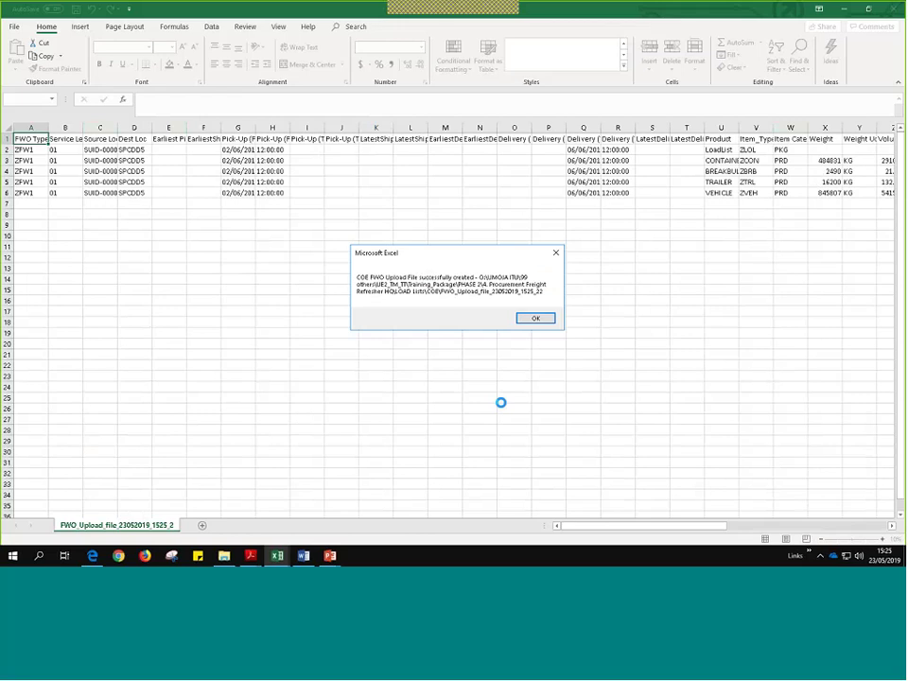
left_click(536, 319)
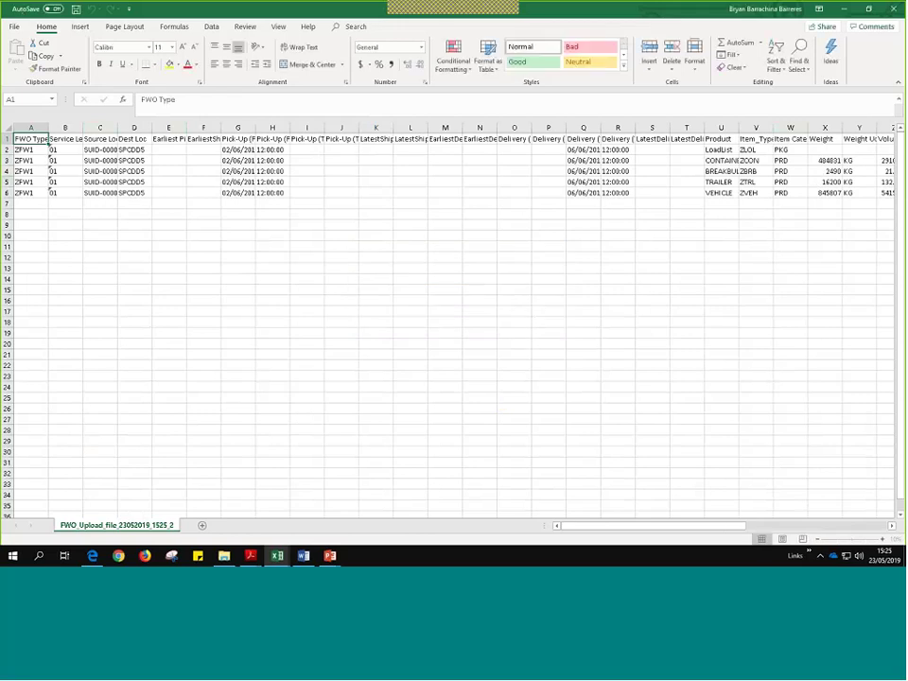
left_click_drag(33, 140, 265, 188)
left_click(528, 289)
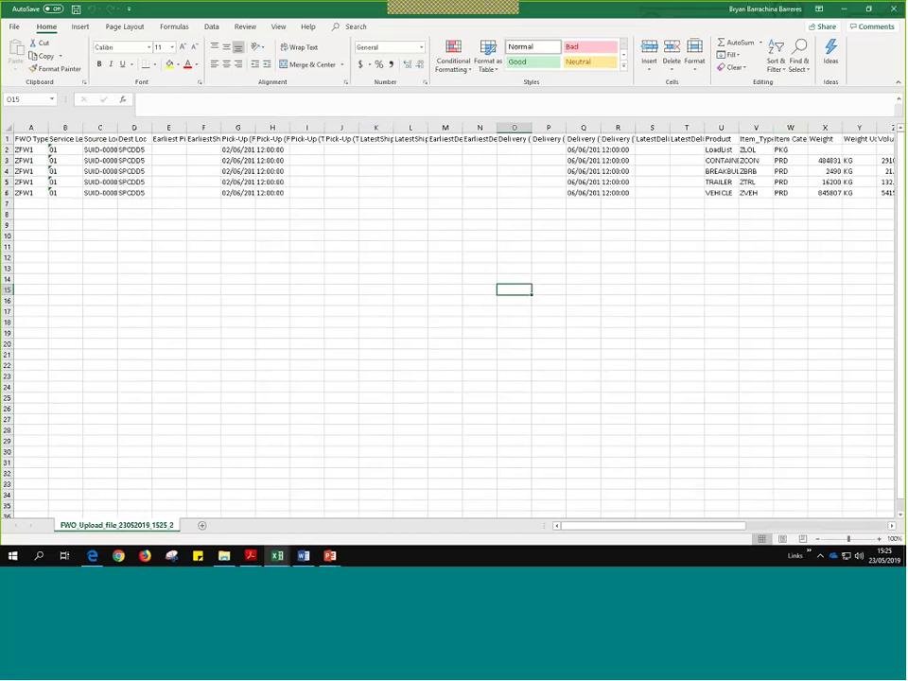
left_click(893, 10)
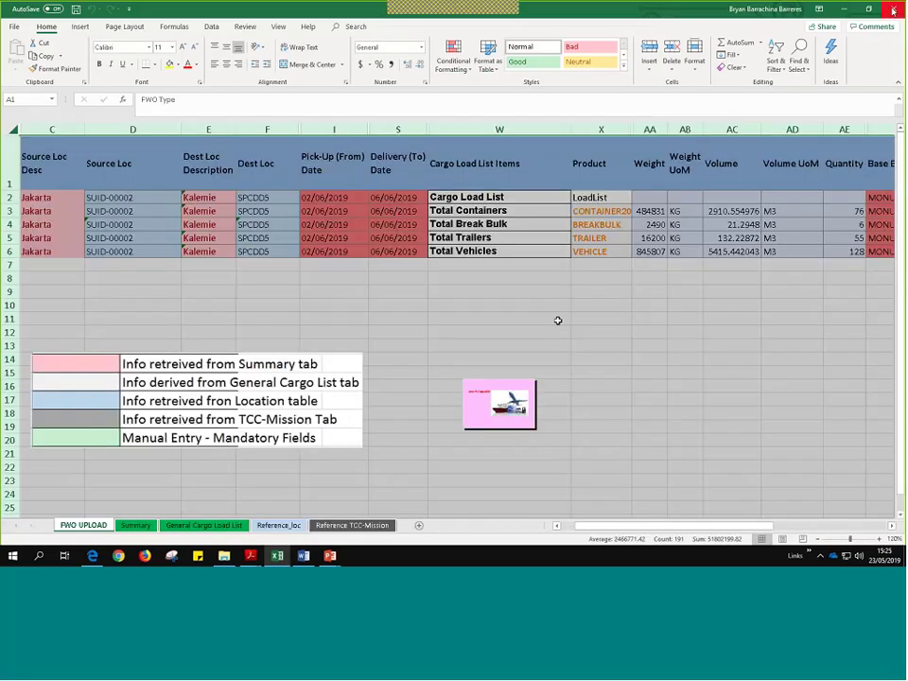
Step: Back in the DAP upload form after a look at the COE folder, select the DAP IncoTerm values
left_click(556, 320)
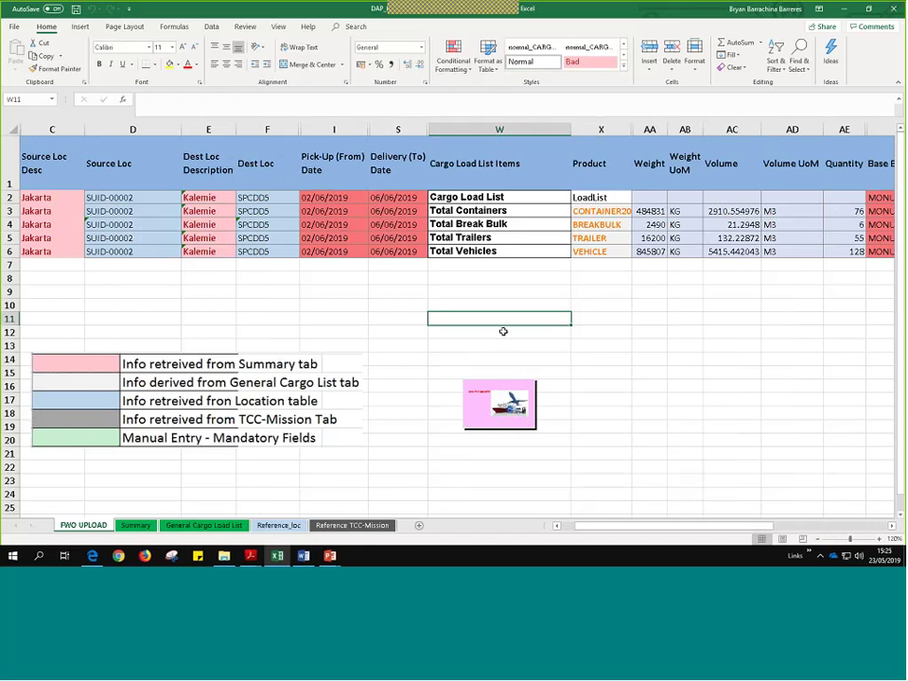
left_click(224, 556)
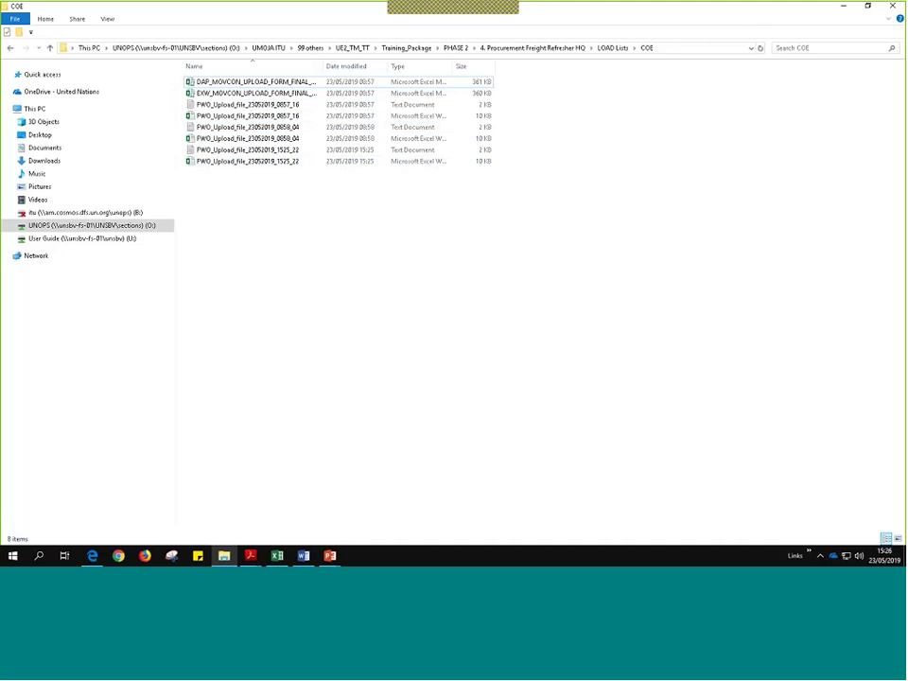
key("alt+Tab")
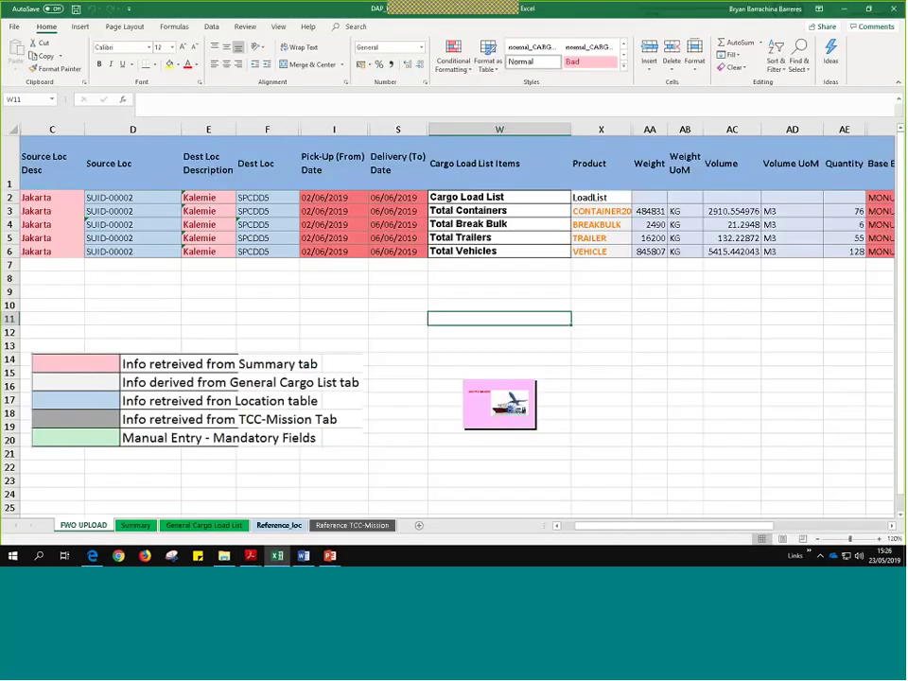
left_click_drag(724, 528, 828, 528)
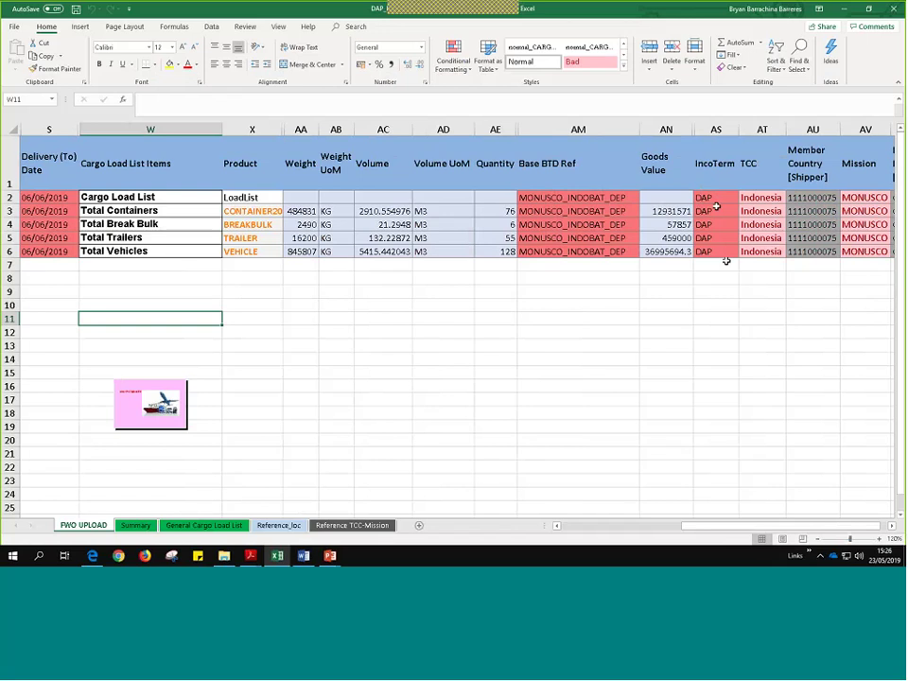
left_click_drag(716, 200, 722, 244)
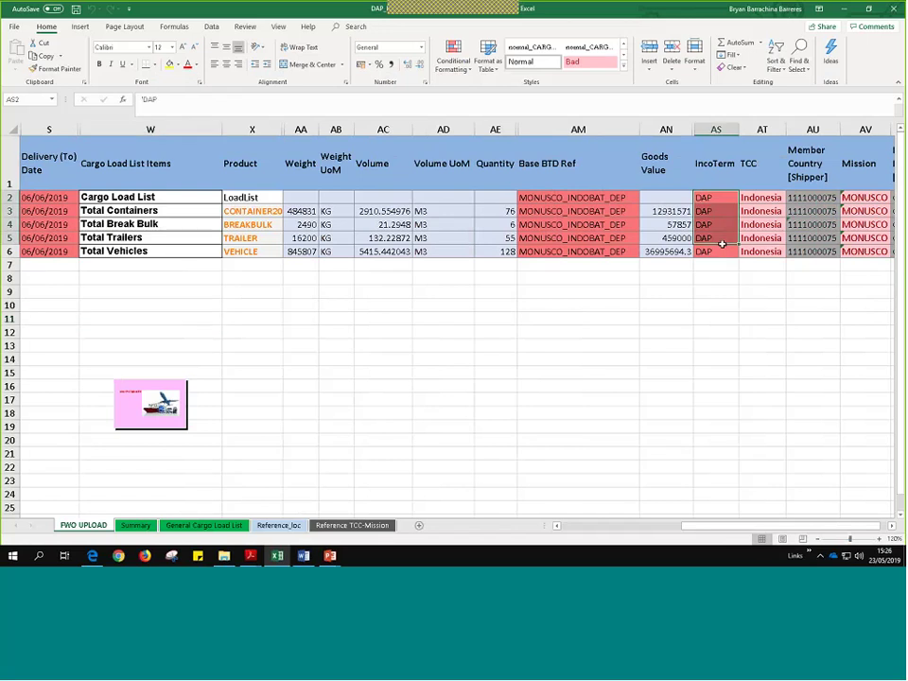
Step: Flip through the General Cargo Load List, Summary and FWO UPLOAD sheets, then bring up the COE folder
left_click(204, 525)
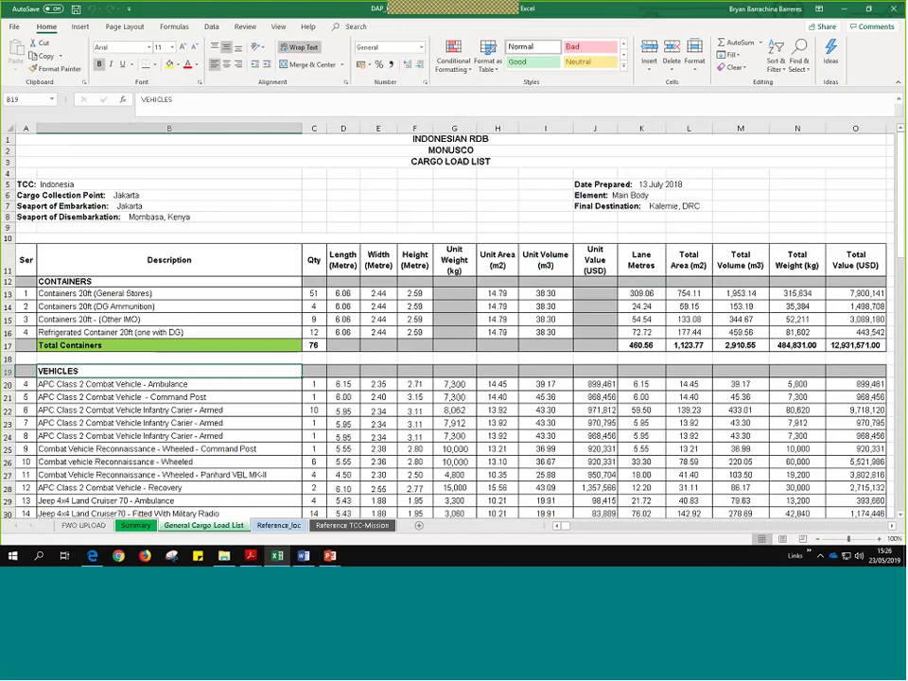
left_click(135, 525)
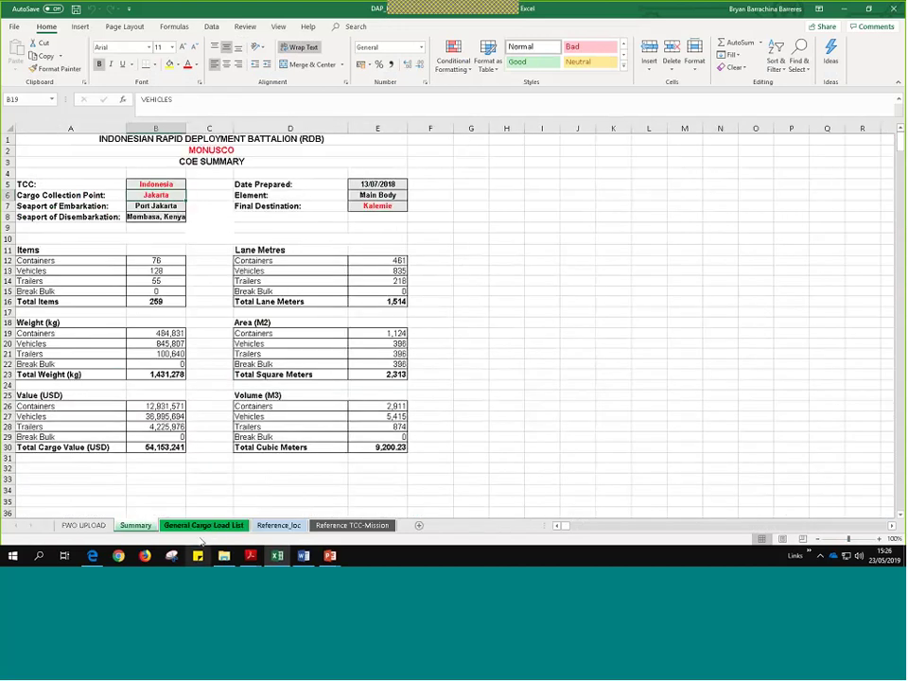
left_click(83, 526)
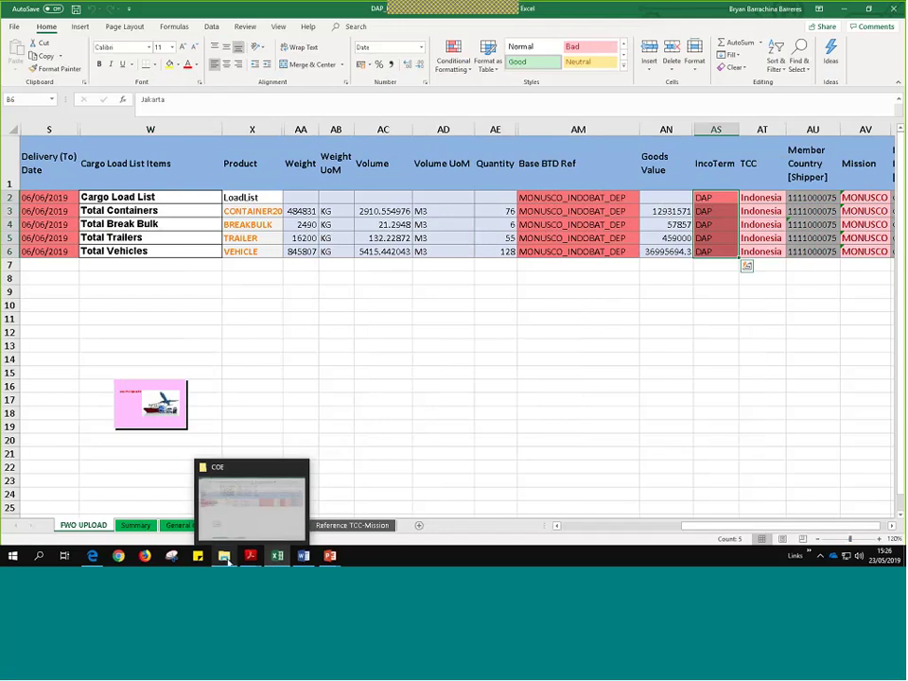
left_click(243, 501)
Step: Open EXW_MOVCON_UPLOAD_FORM_FINAL_20181212.xlsm from the COE folder
left_click(207, 94)
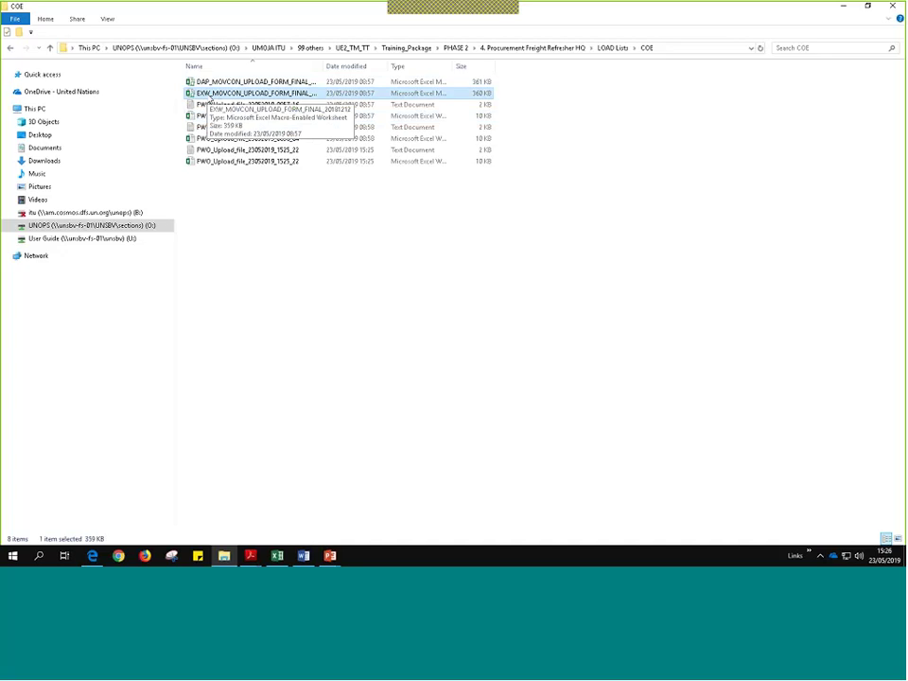
double_click(234, 99)
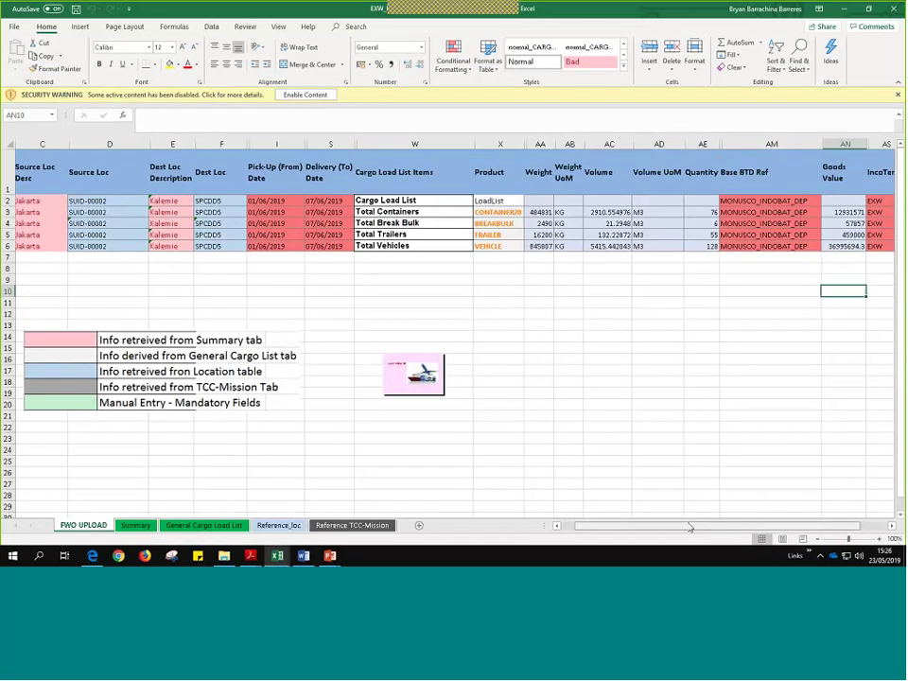
Step: Enable the EXW form's macros and run the embedded upload to create FWO_Upload_file_23052019_1526_53
scroll(613, 536, "right", 2)
left_click_drag(644, 200, 649, 246)
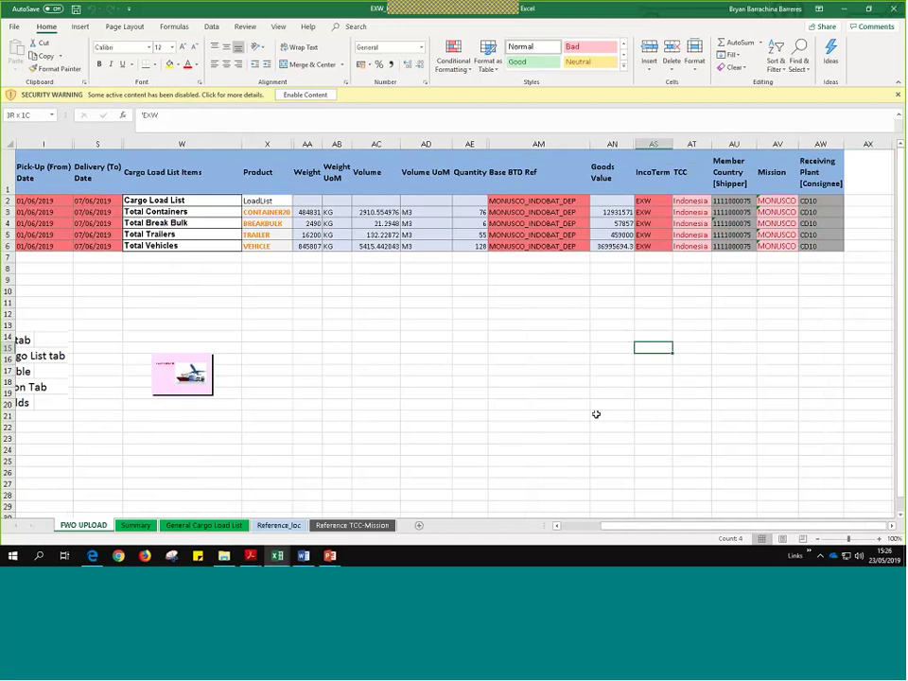
scroll(506, 406, "left", 2)
left_click(500, 358)
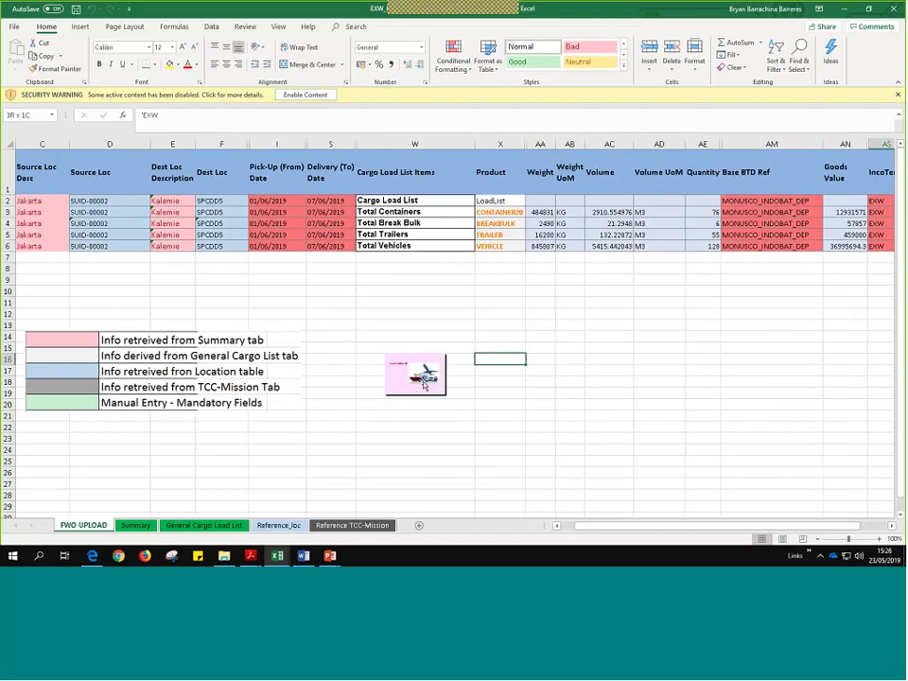
left_click(424, 385)
left_click(308, 95)
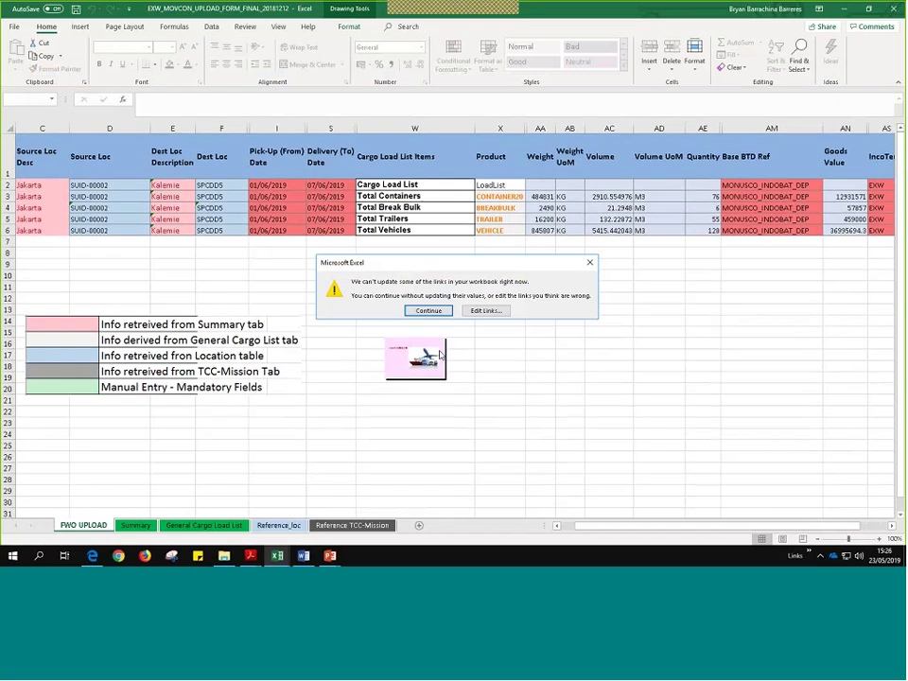
key("Return")
key("Return")
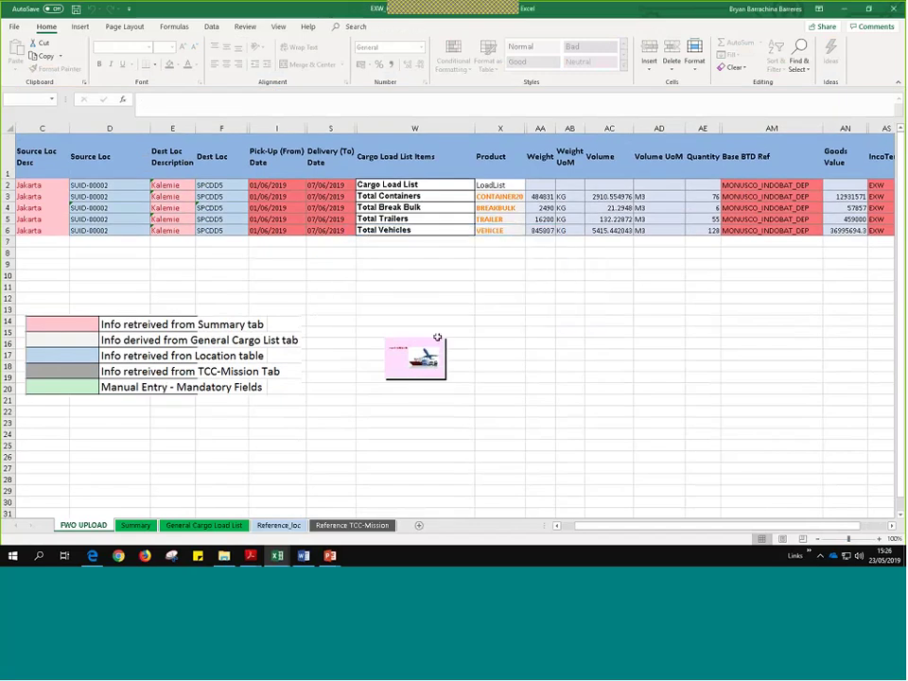
double_click(418, 366)
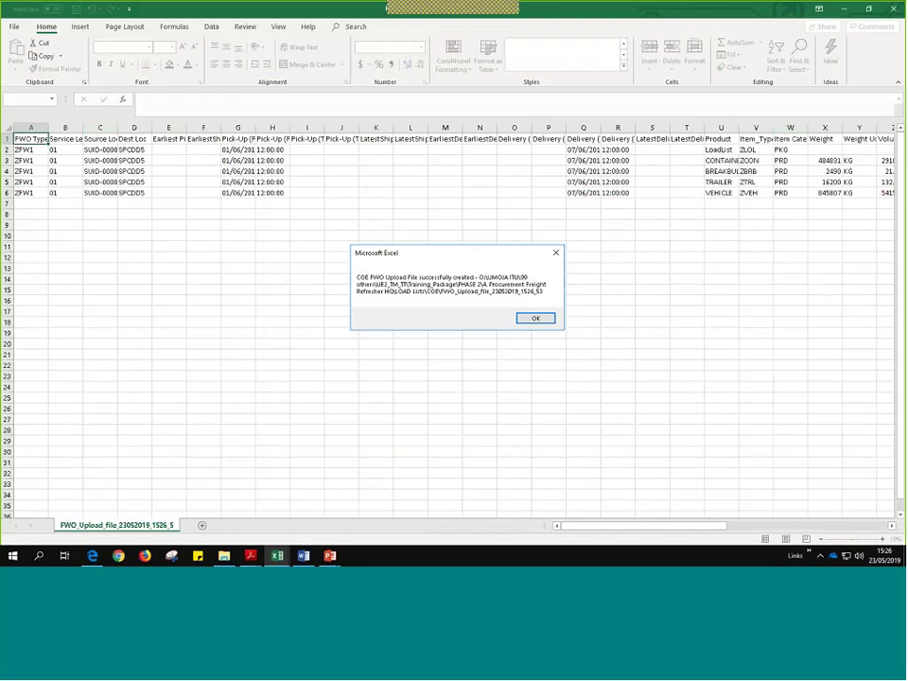
key("Return")
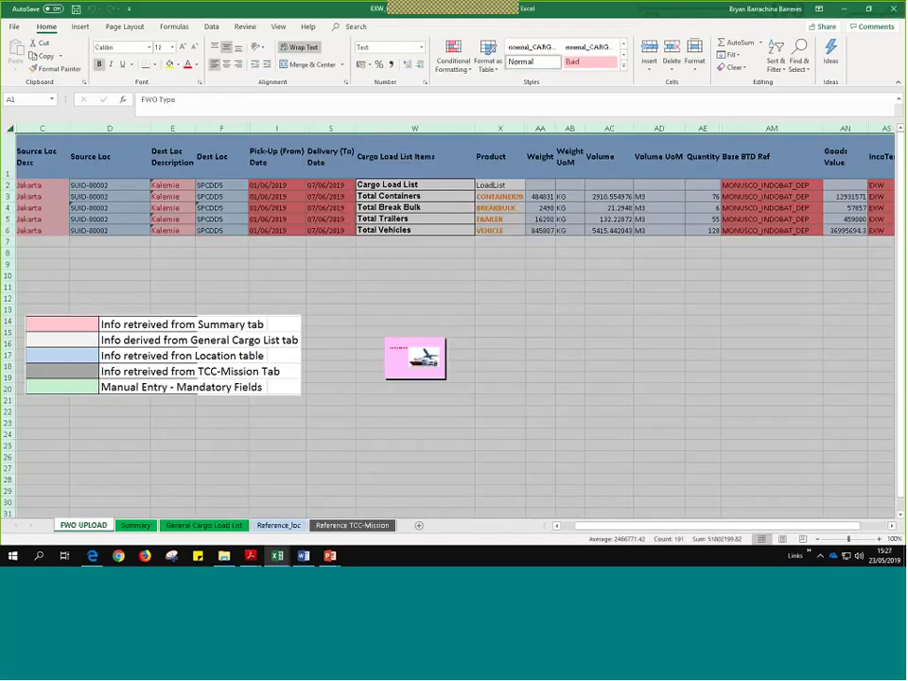
left_click(277, 458)
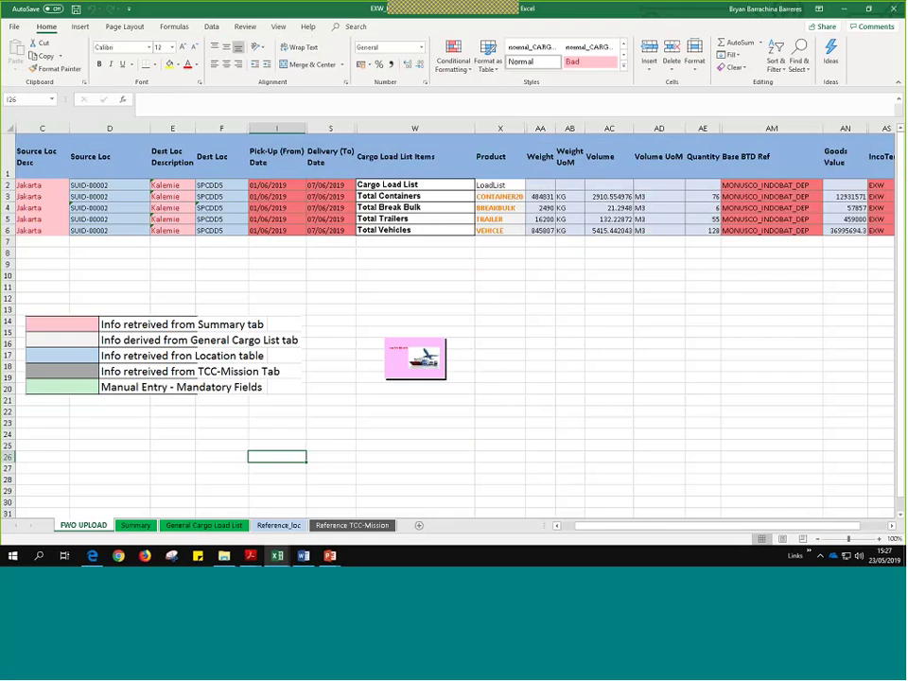
left_click_drag(540, 186, 666, 230)
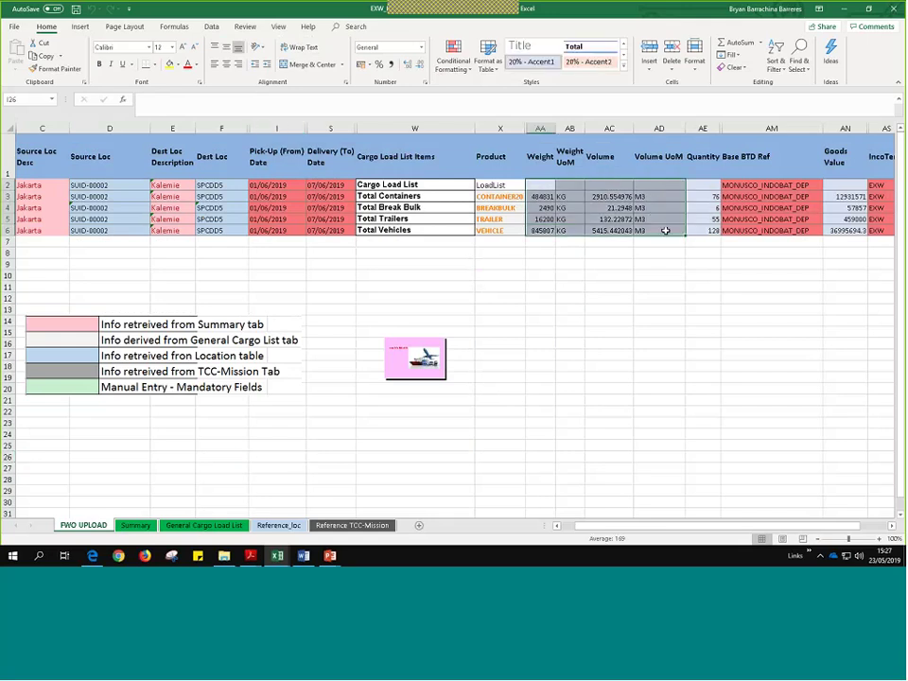
scroll(704, 422, "right", 4)
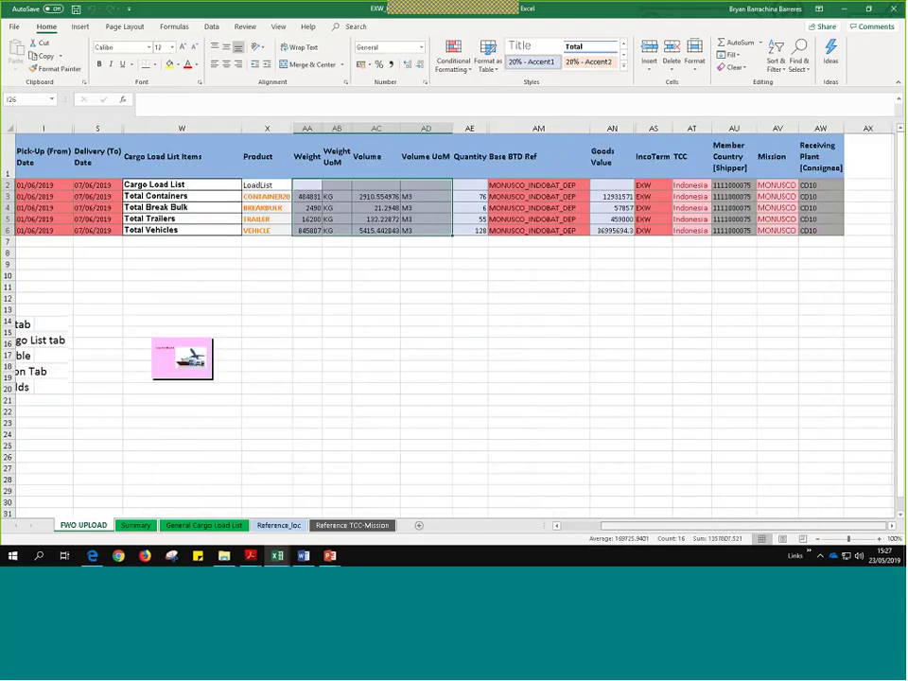
left_click(691, 320)
scroll(383, 525, "left", 2)
scroll(384, 525, "left", 3)
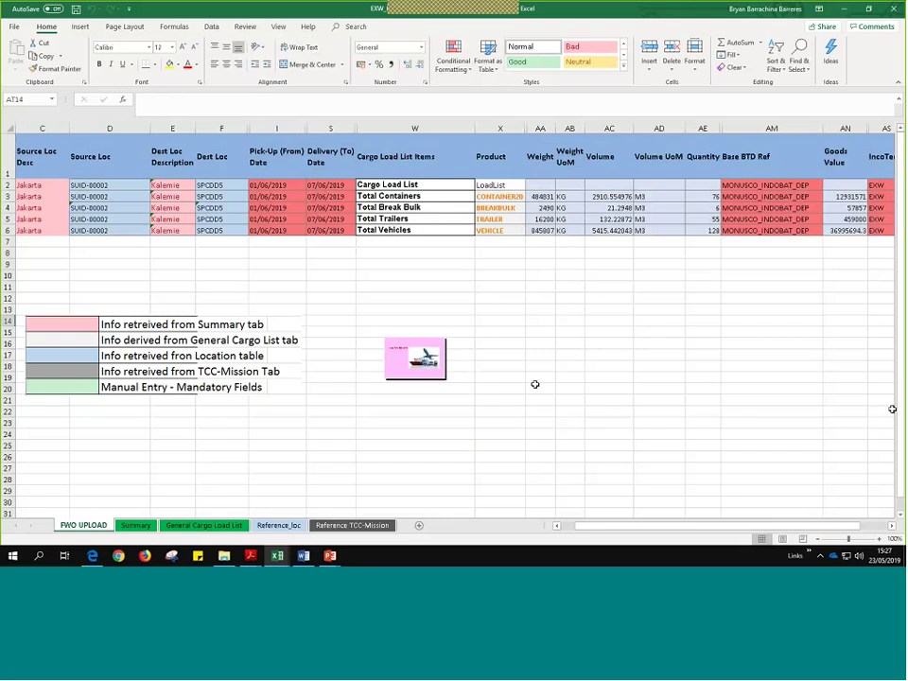
left_click_drag(764, 526, 731, 422)
Step: Close the EXW and DAP upload form workbooks, discarding changes to both
left_click(894, 9)
key("Return")
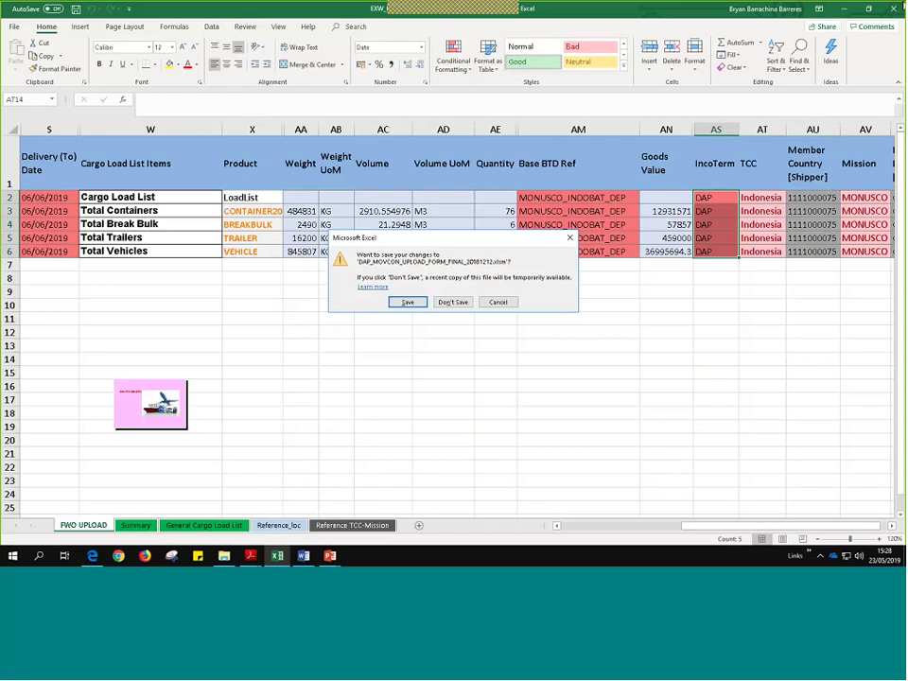
left_click(455, 301)
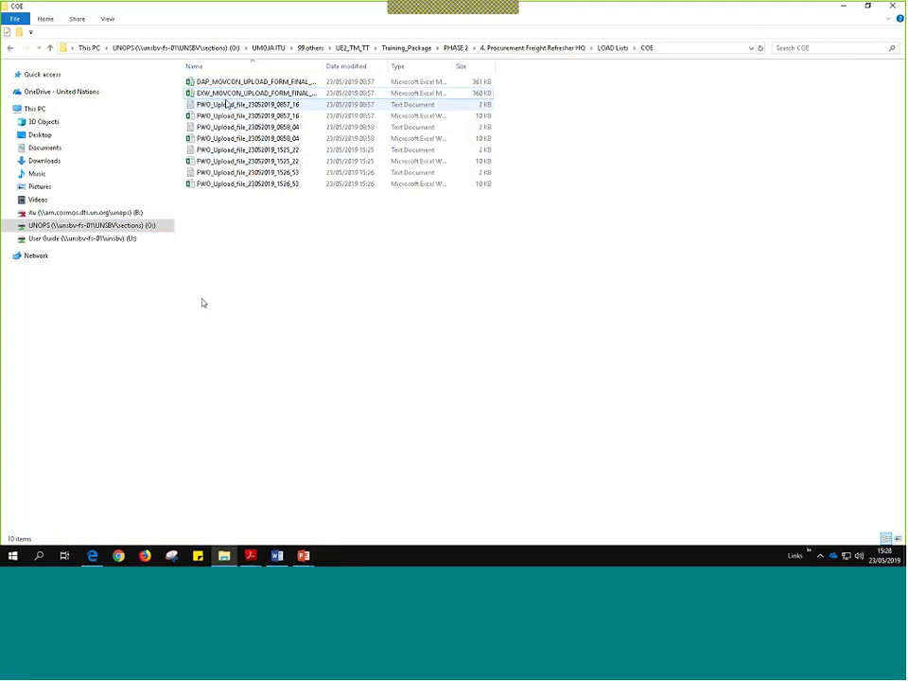
Step: In a new Edge tab, sign in to the Umoja login page with the Unite ID and password
left_click(94, 558)
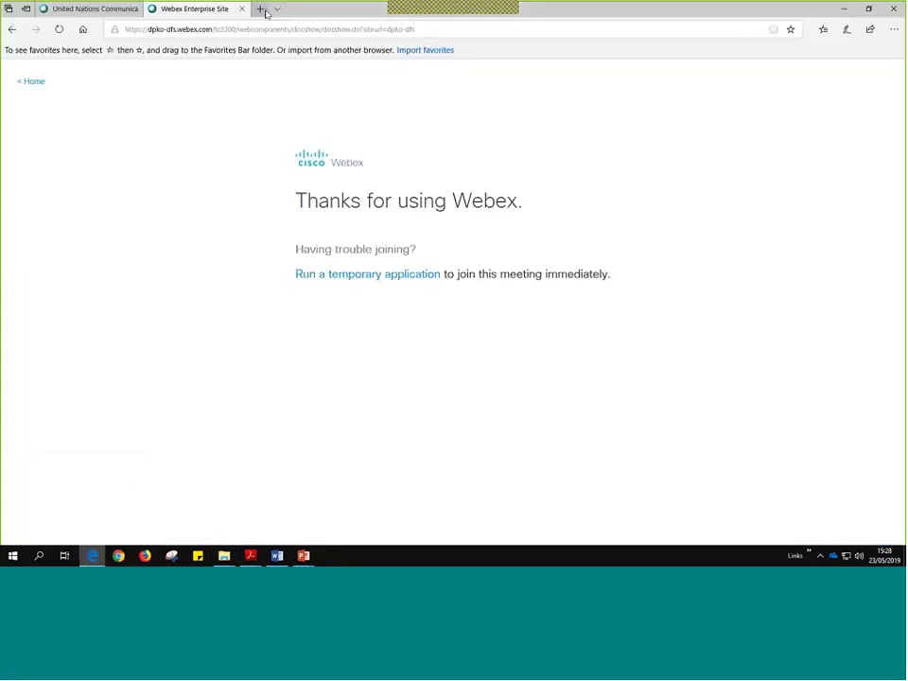
left_click(264, 11)
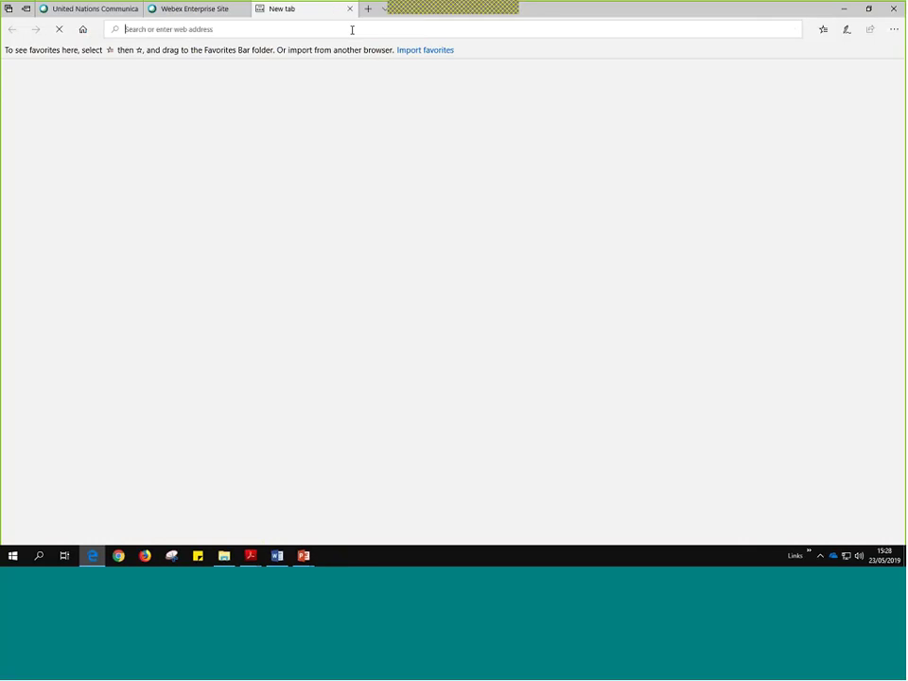
type("lo")
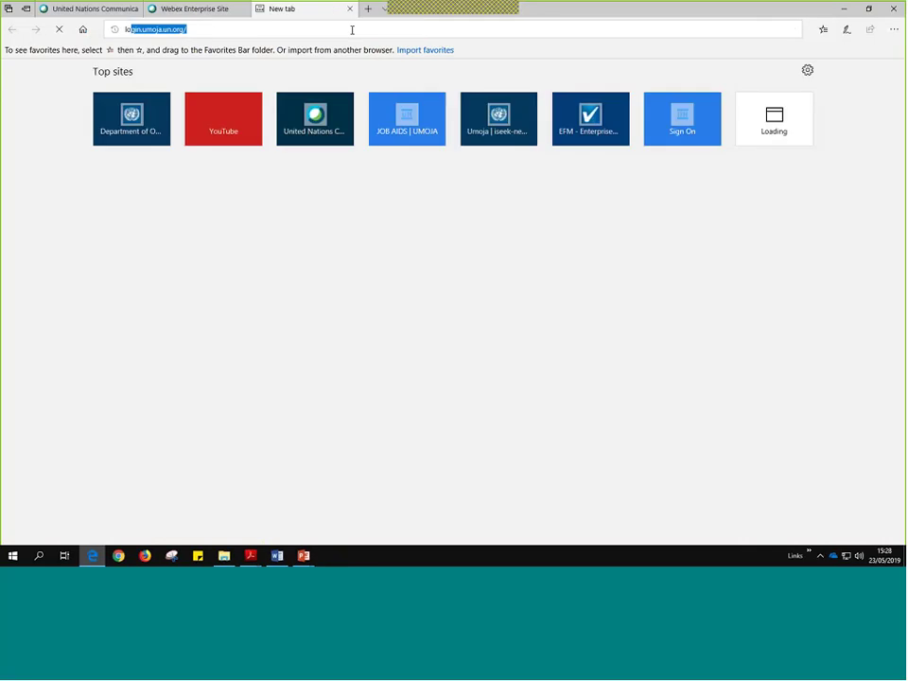
key("Return")
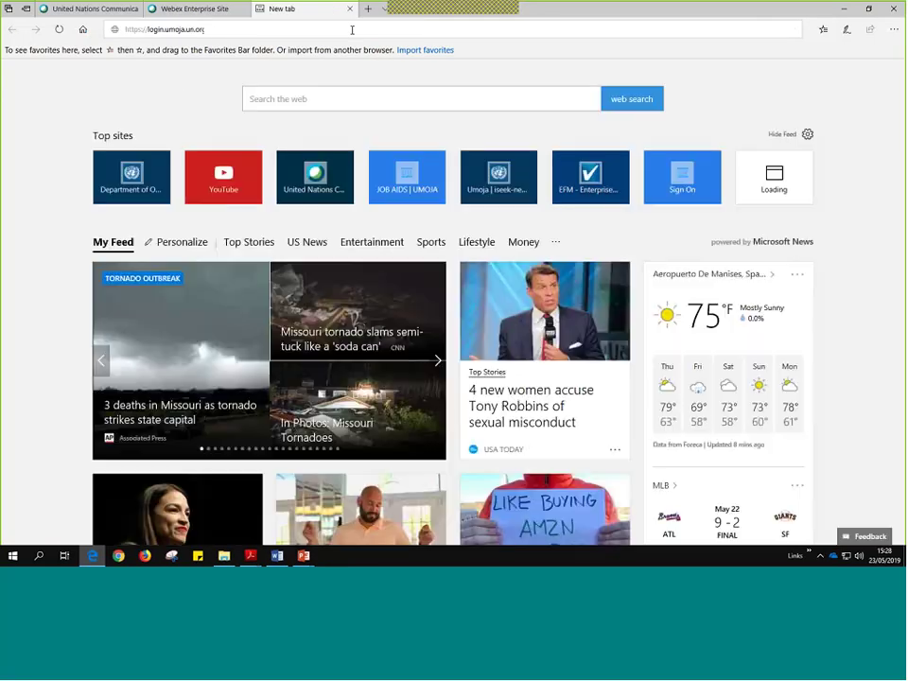
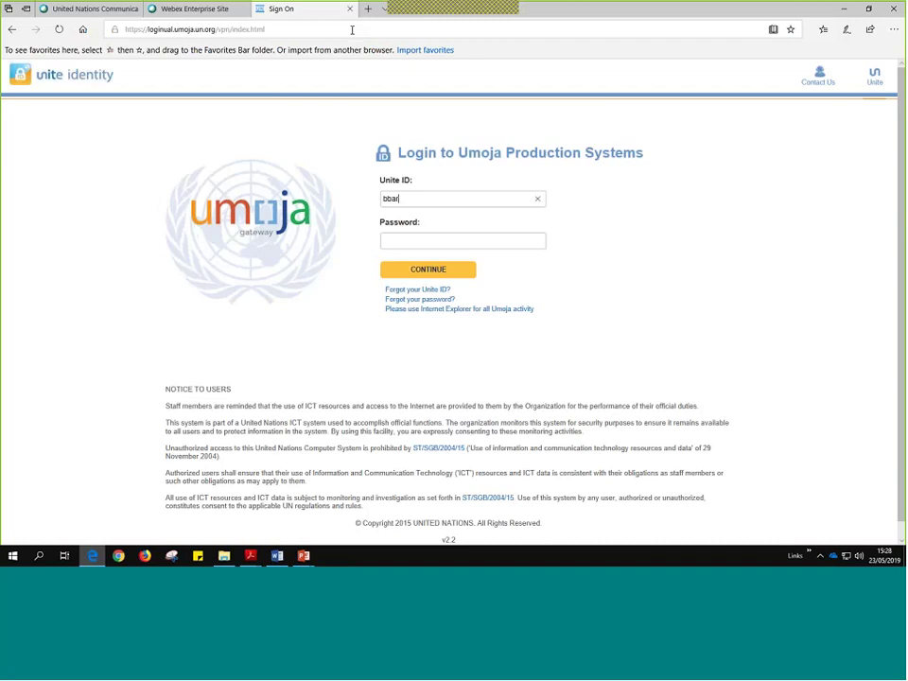
key("Tab")
type("************")
key("Return")
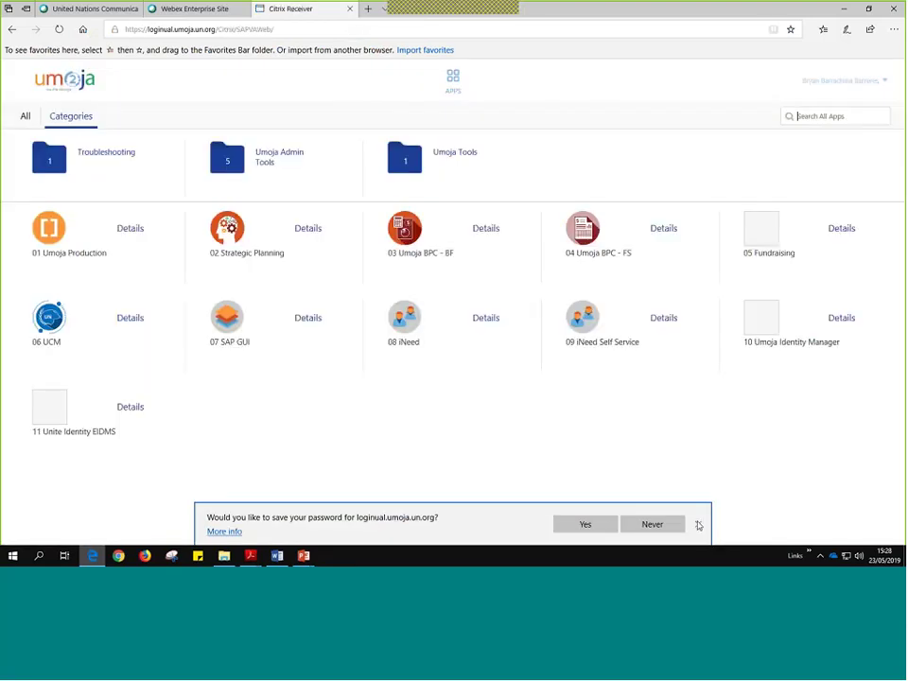
Step: Decline saving the password and launch the 07 SAP GUI app from its downloaded file
left_click(699, 526)
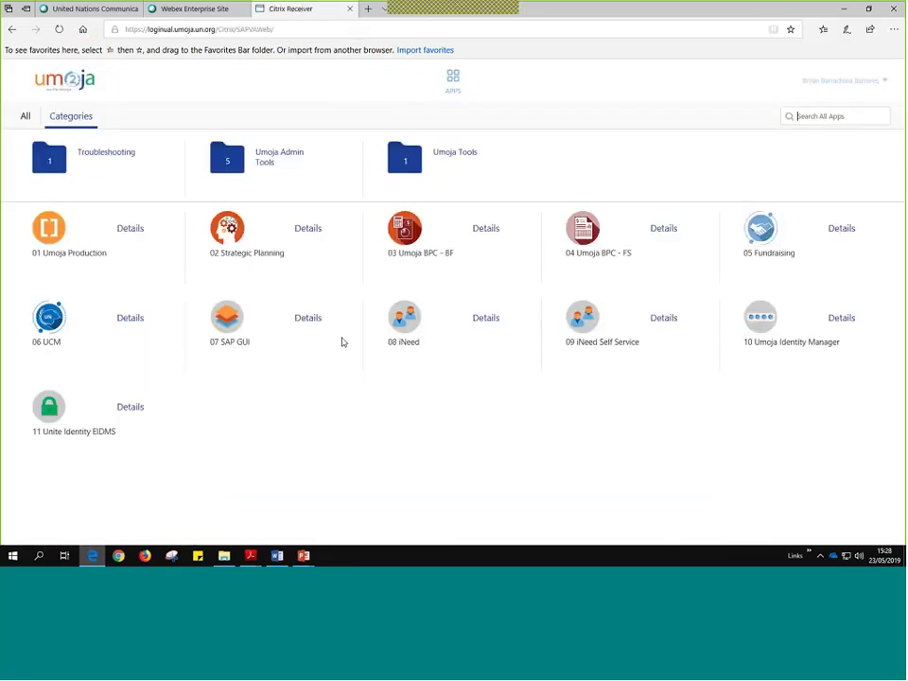
left_click(228, 319)
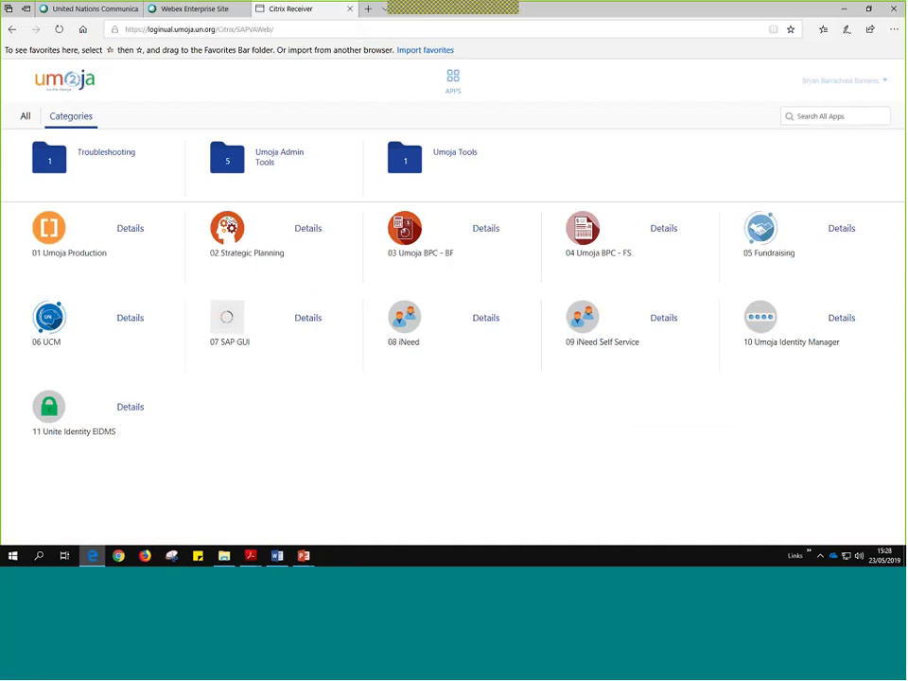
left_click(511, 530)
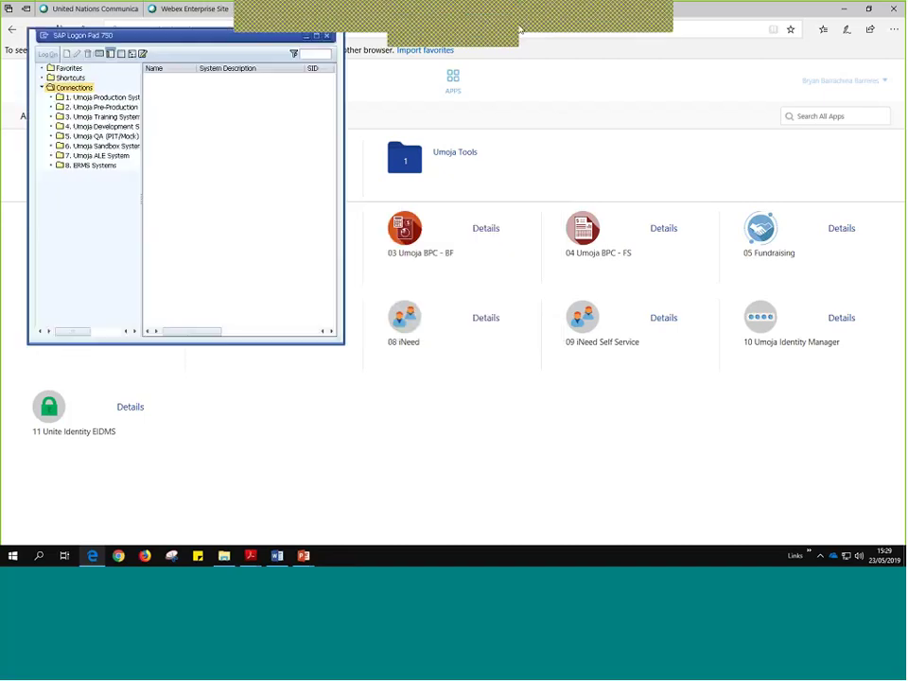
Step: Open the Umoja QA TM (Q5T) logon screen from 5. Umoja QA (PIT/Mock) Systems
left_click_drag(321, 38, 337, 133)
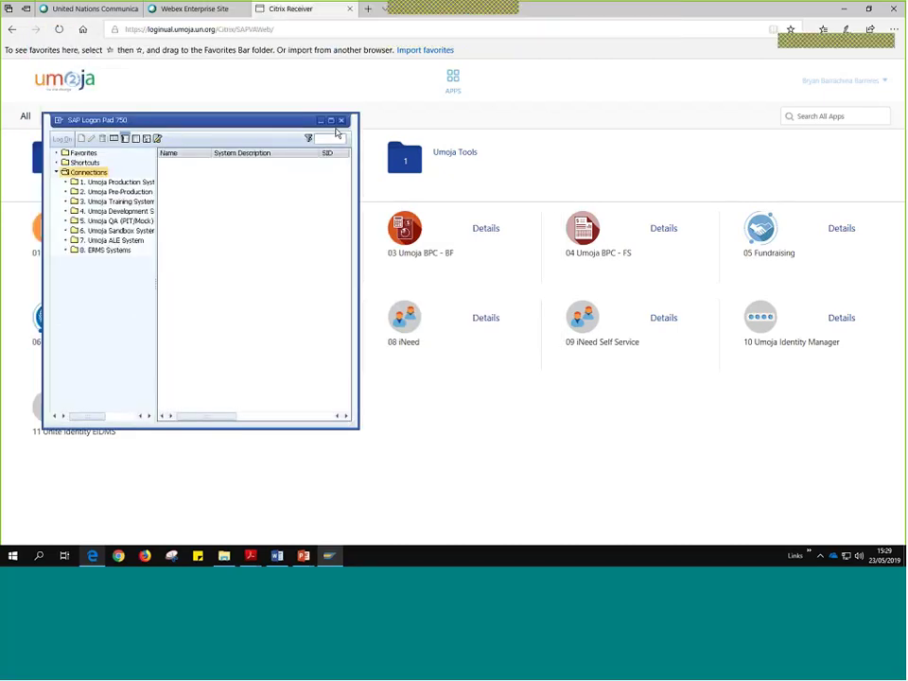
left_click(331, 121)
left_click(80, 105)
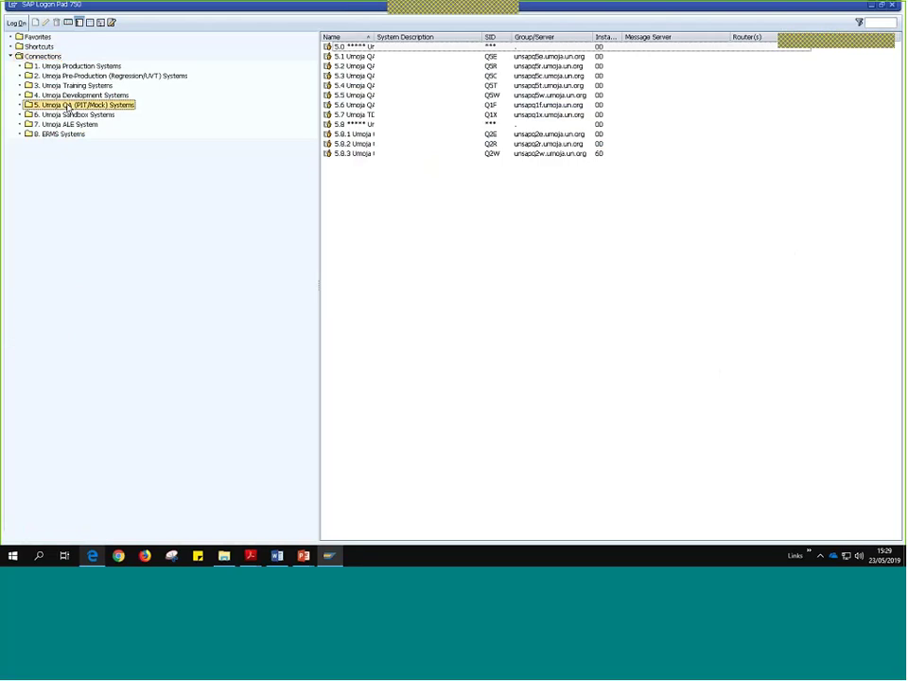
double_click(376, 35)
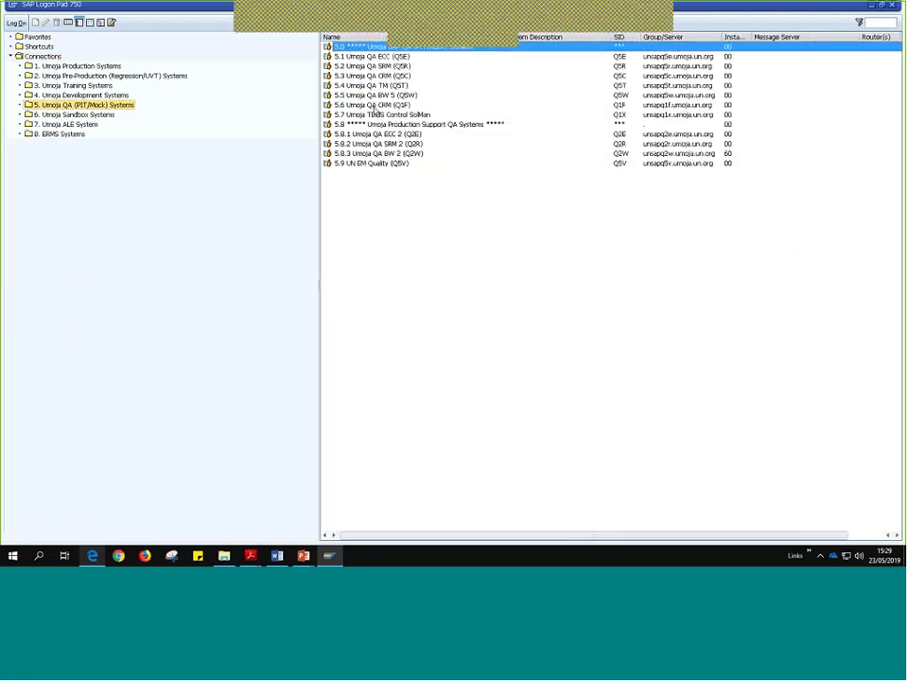
key("Down")
key("Down")
key("Down")
key("Down")
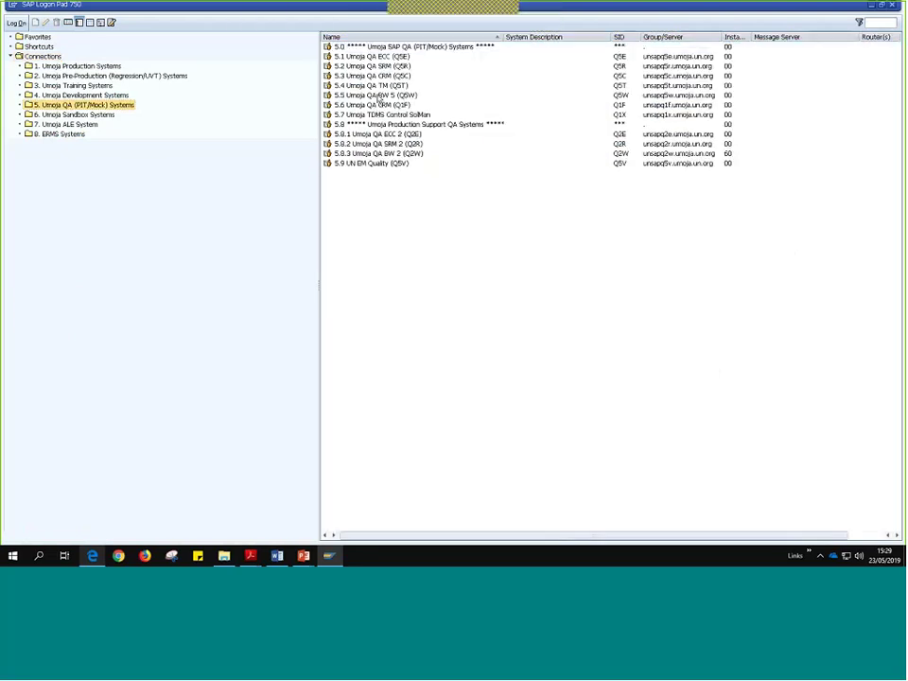
key("Return")
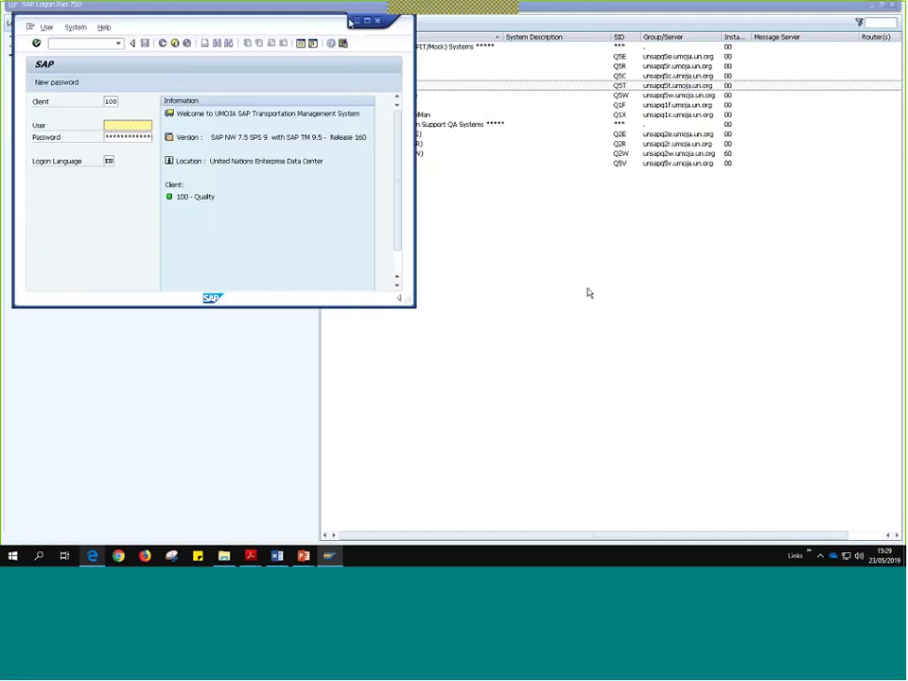
Step: Sign in to client 100 with a saved user ID and pasted password, resubmitting after rejection
left_click(367, 21)
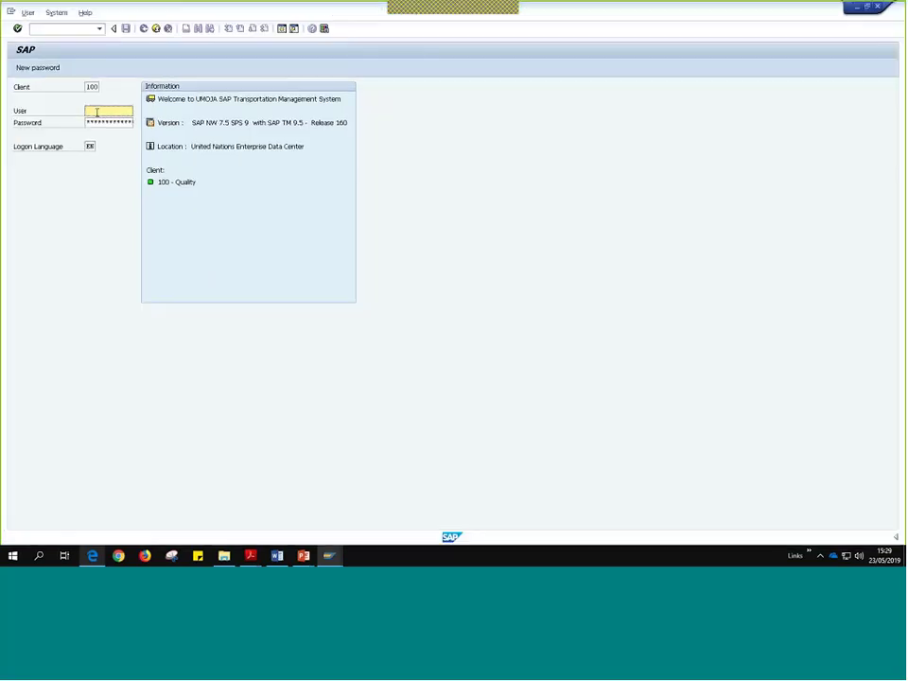
left_click(90, 111)
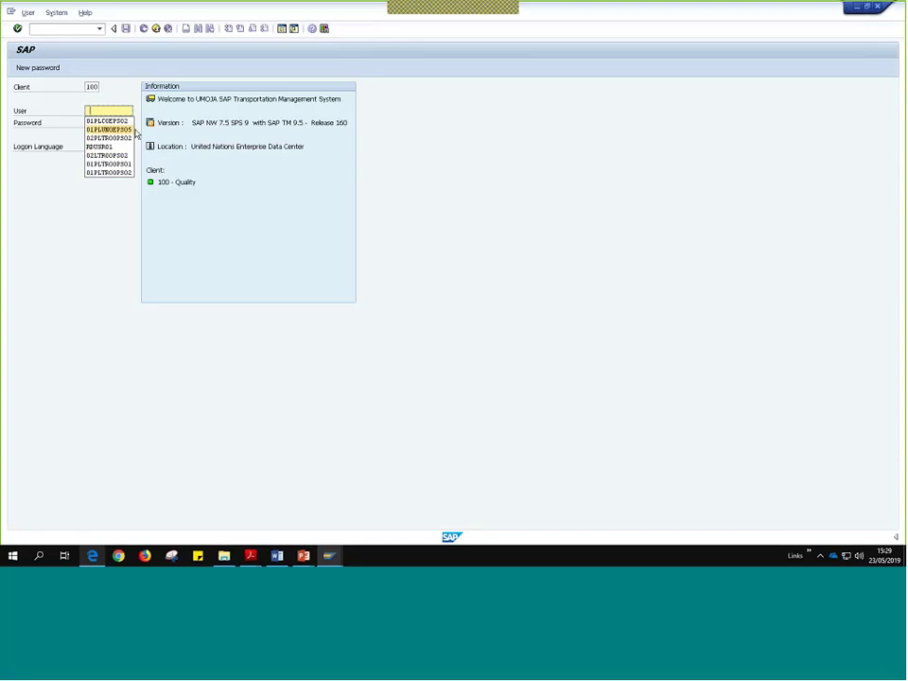
left_click(109, 121)
left_click(112, 123)
key("ctrl+v")
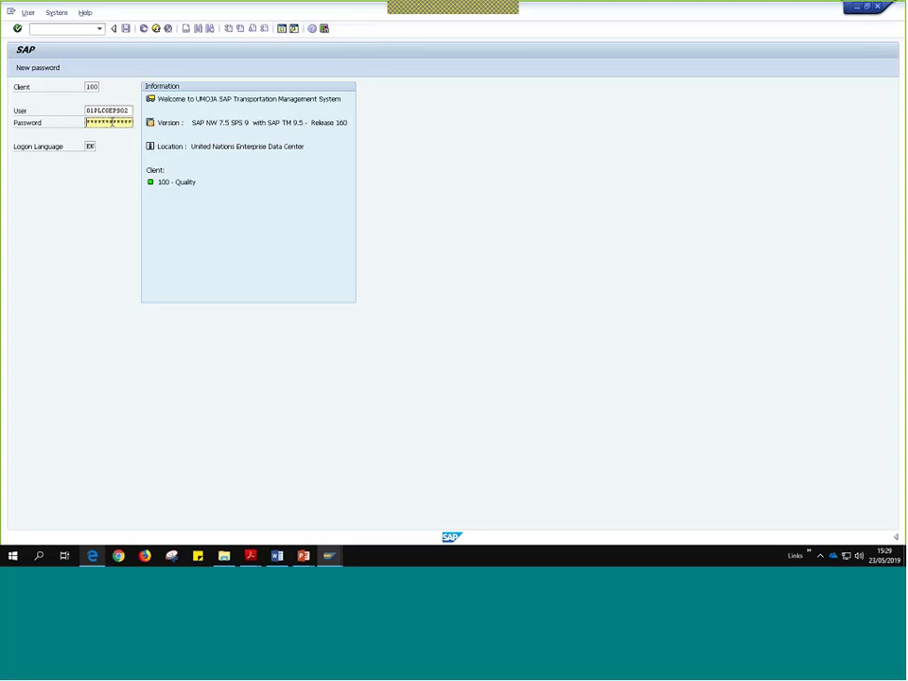
key("Return")
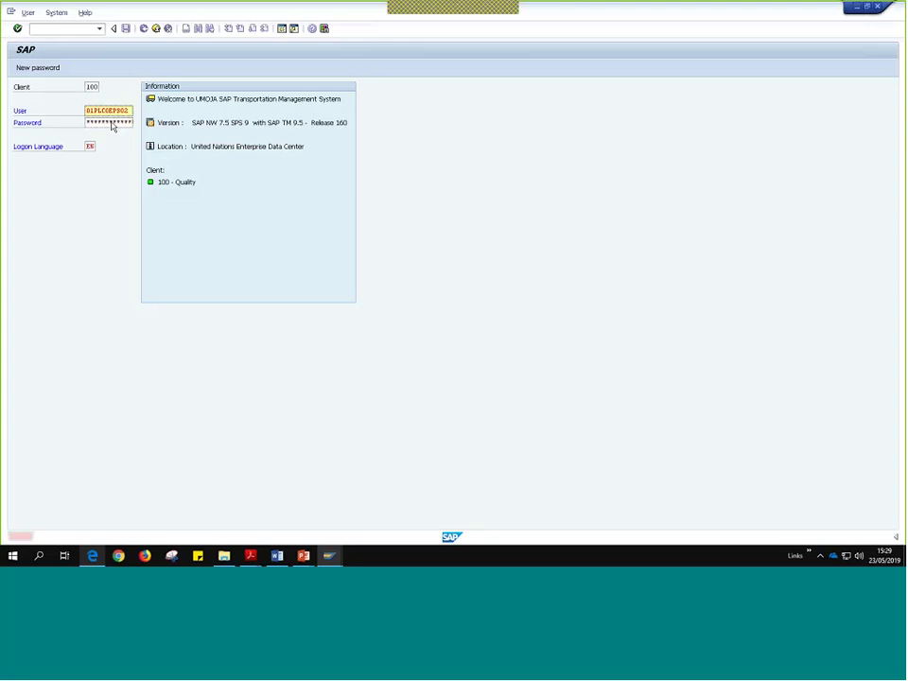
left_click(116, 122)
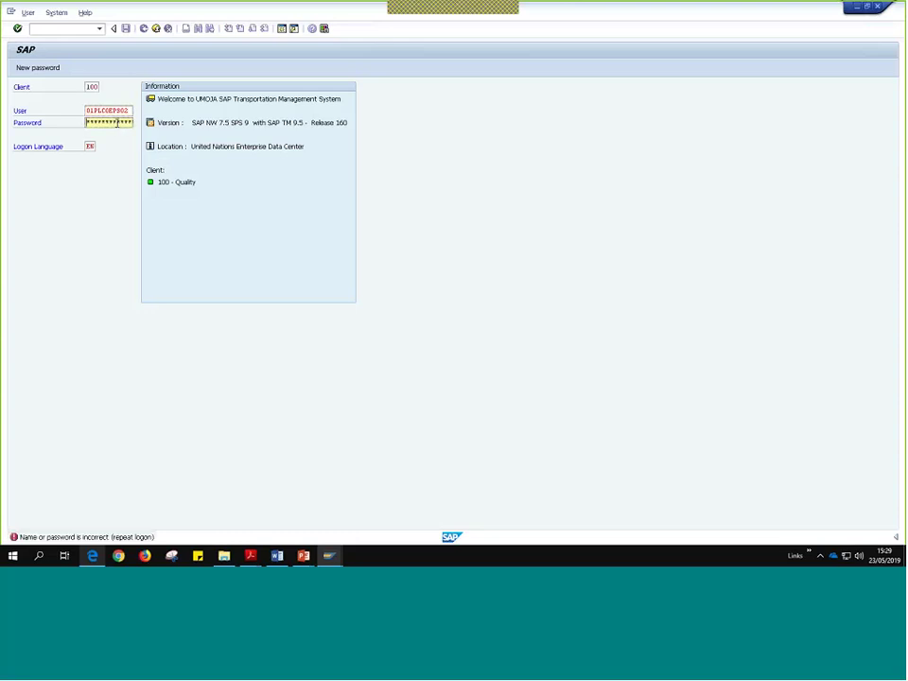
key("Return")
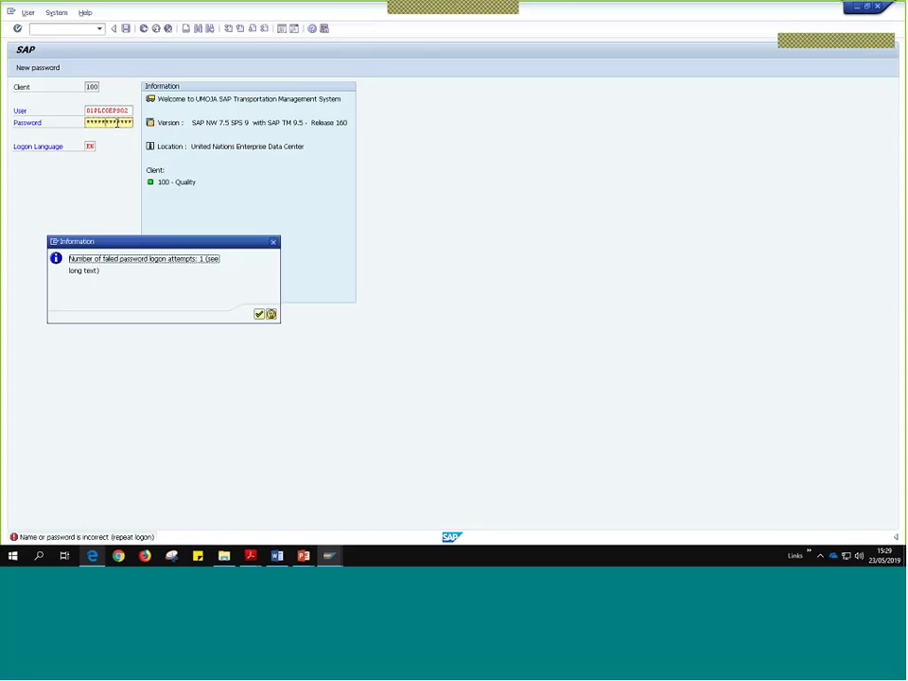
Step: Acknowledge the failed-logon notice and launch NWBC via the /nwbc Cockpit link, maximized
left_click(258, 315)
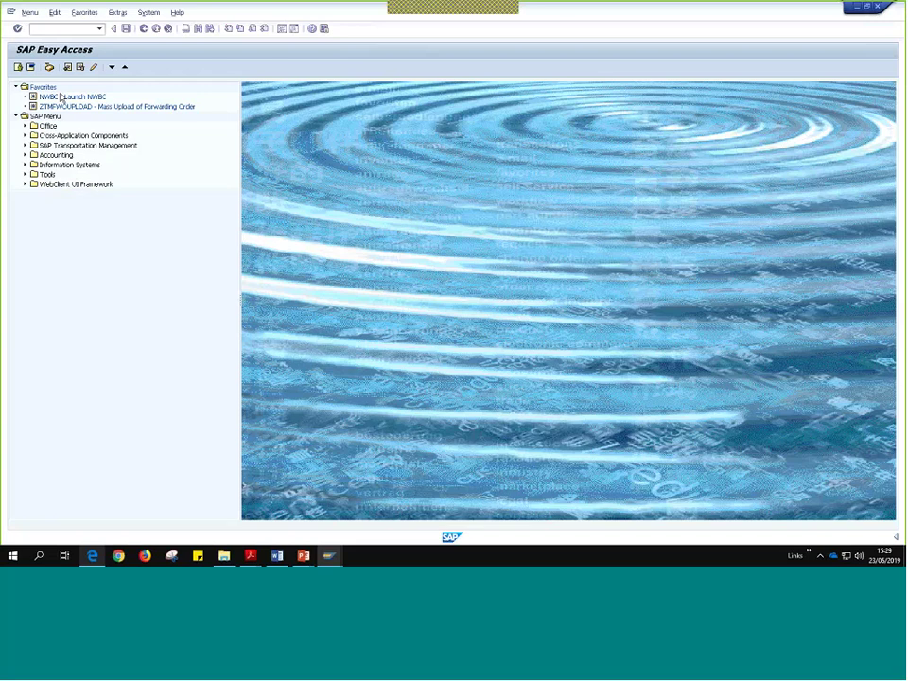
double_click(60, 96)
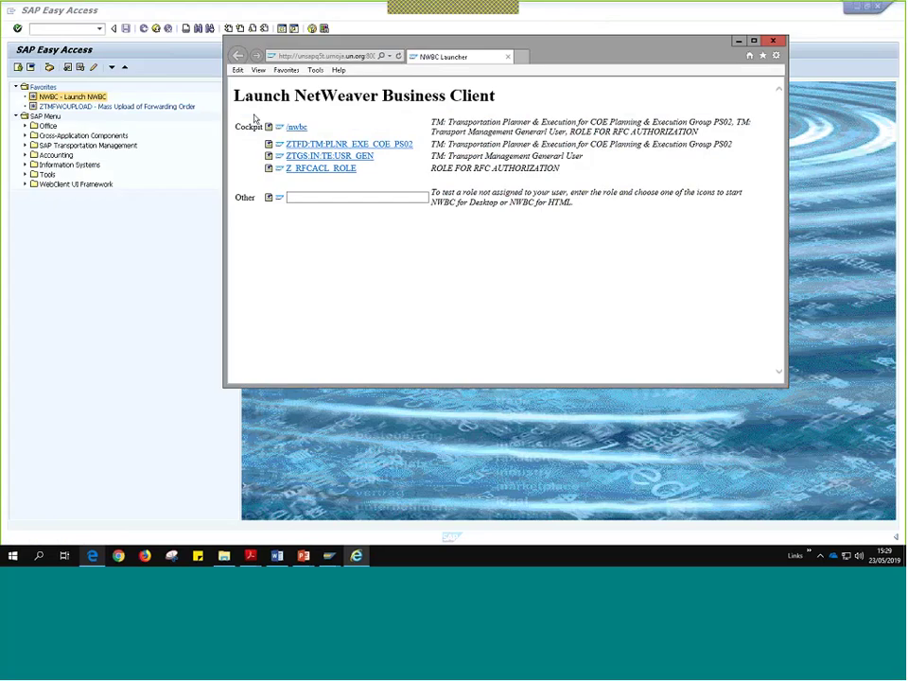
left_click(299, 130)
left_click(754, 42)
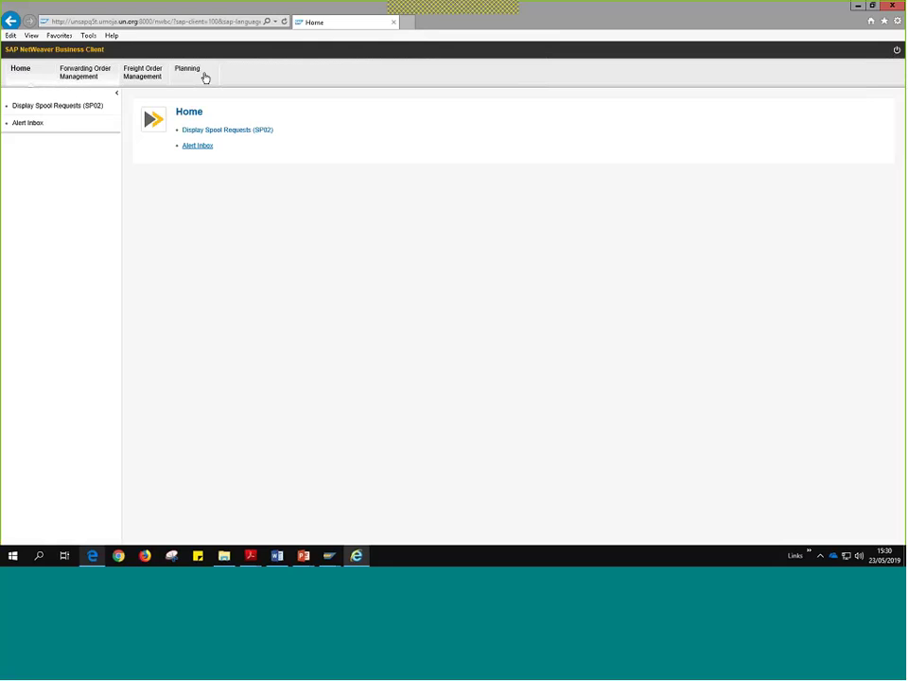
Step: Switch NWBC's header to the Forwarding Order Management tab
left_click(83, 81)
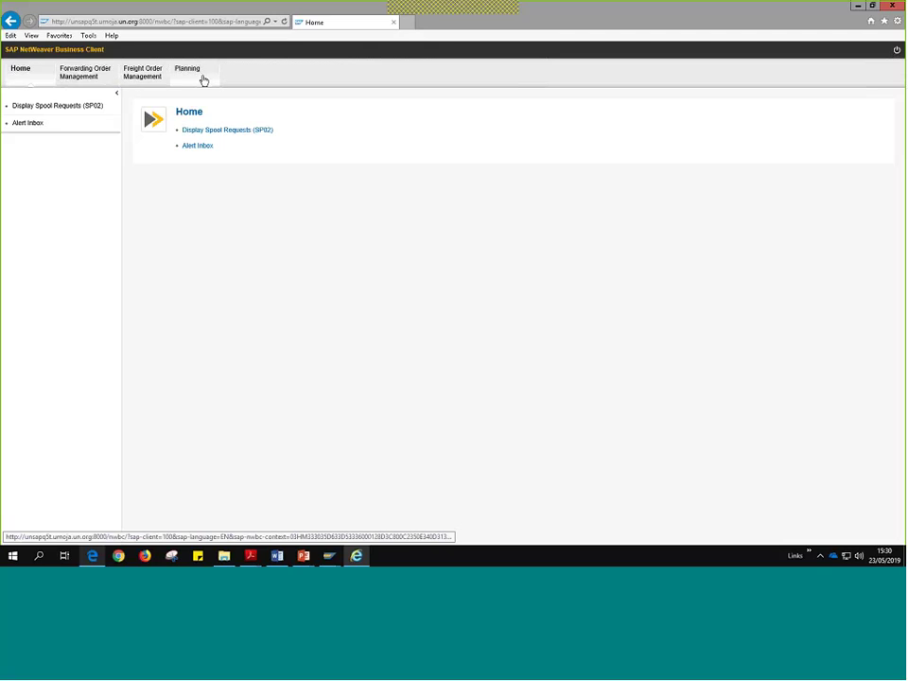
left_click(80, 78)
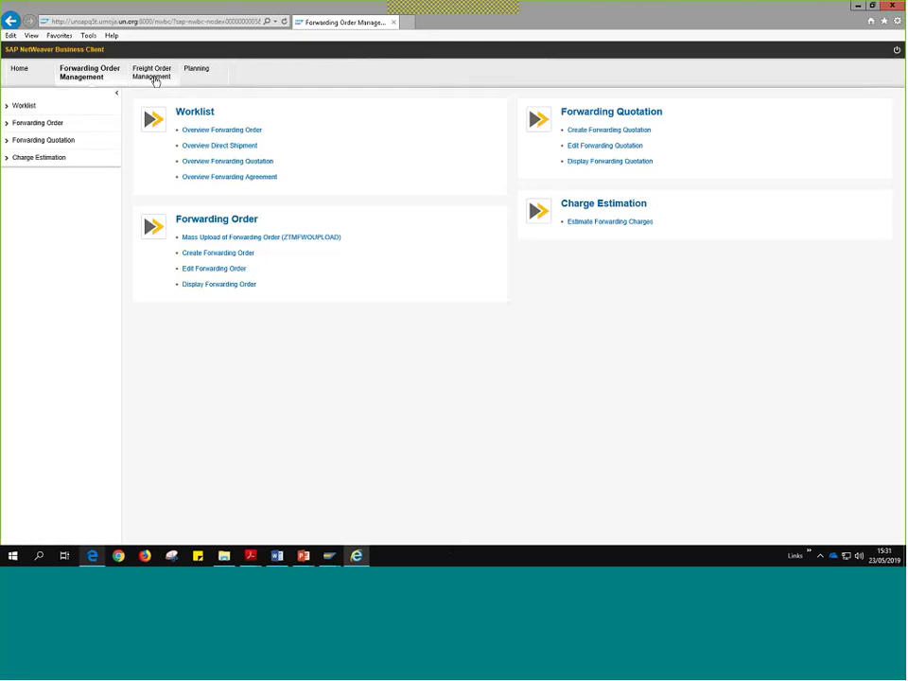
Step: Browse the links in the Freight Order Management area
left_click(152, 76)
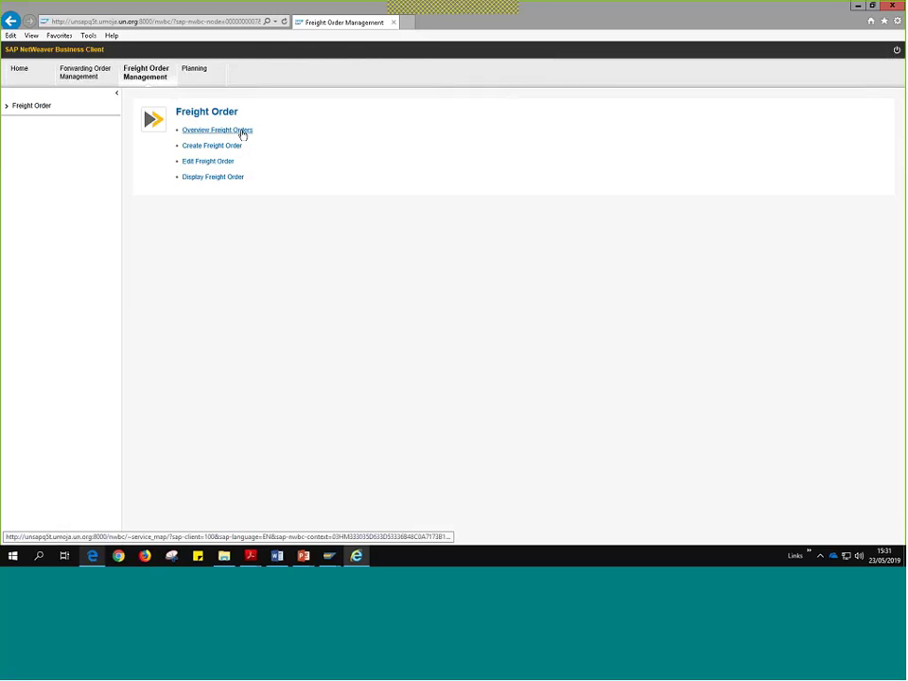
left_click(242, 135)
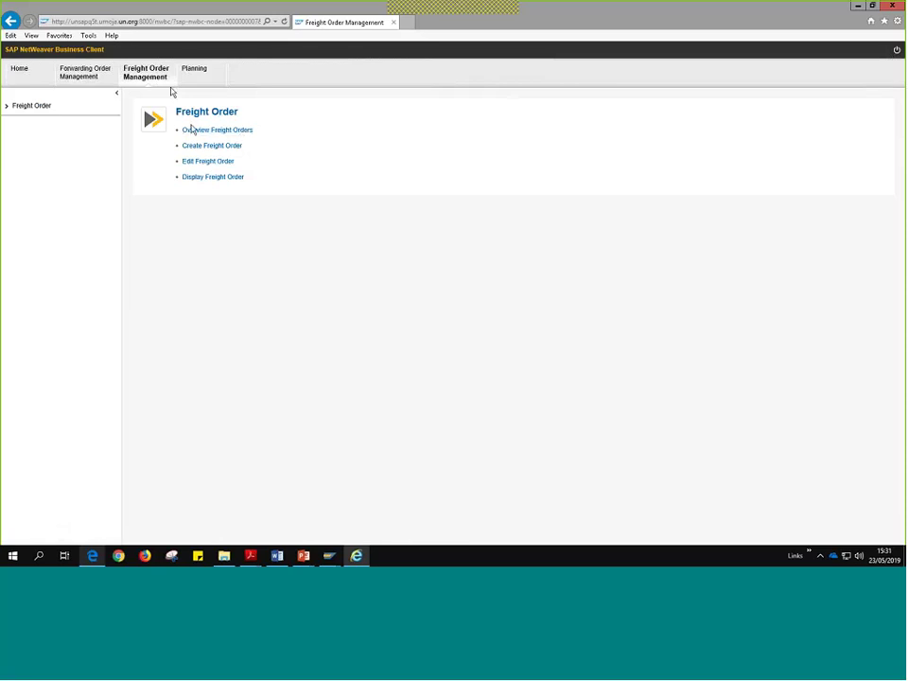
left_click(143, 74)
left_click(224, 183)
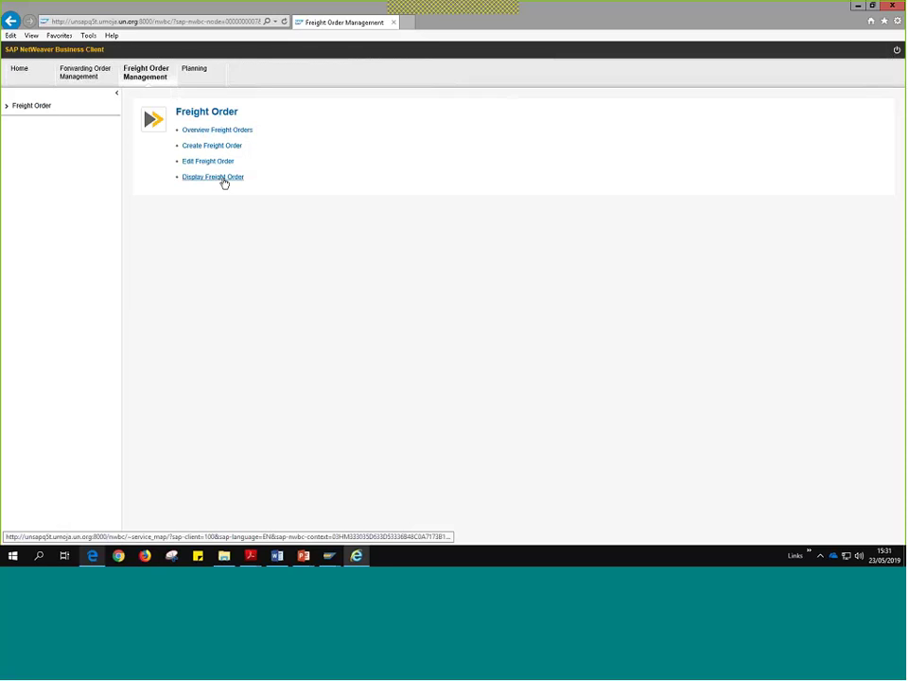
Step: Look over Planning's Transportation Cockpit, then start Mass Upload of Forwarding Order (ZTMFWOUPLOAD)
left_click(197, 71)
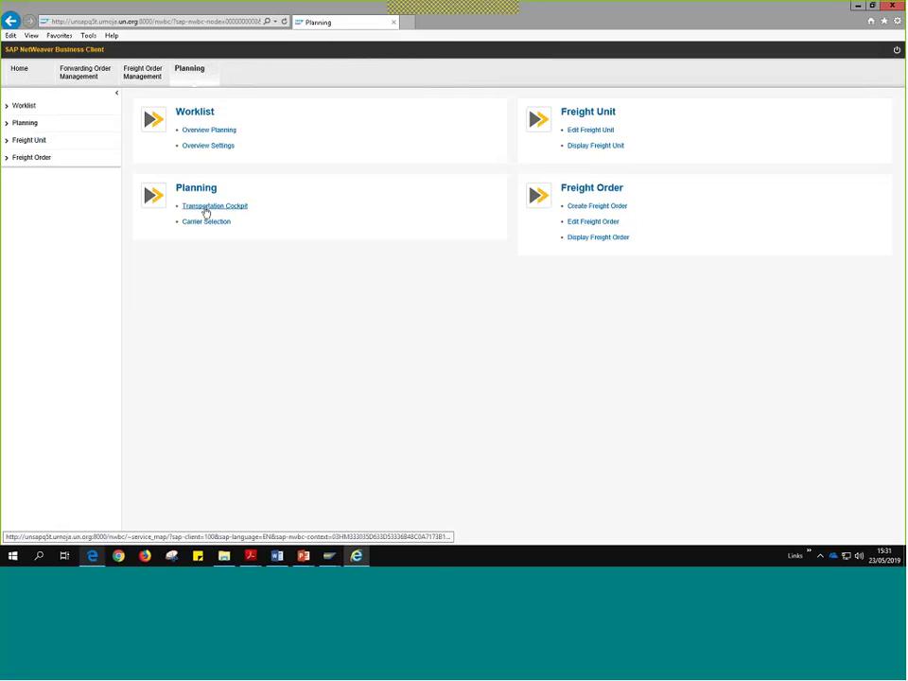
left_click(205, 211)
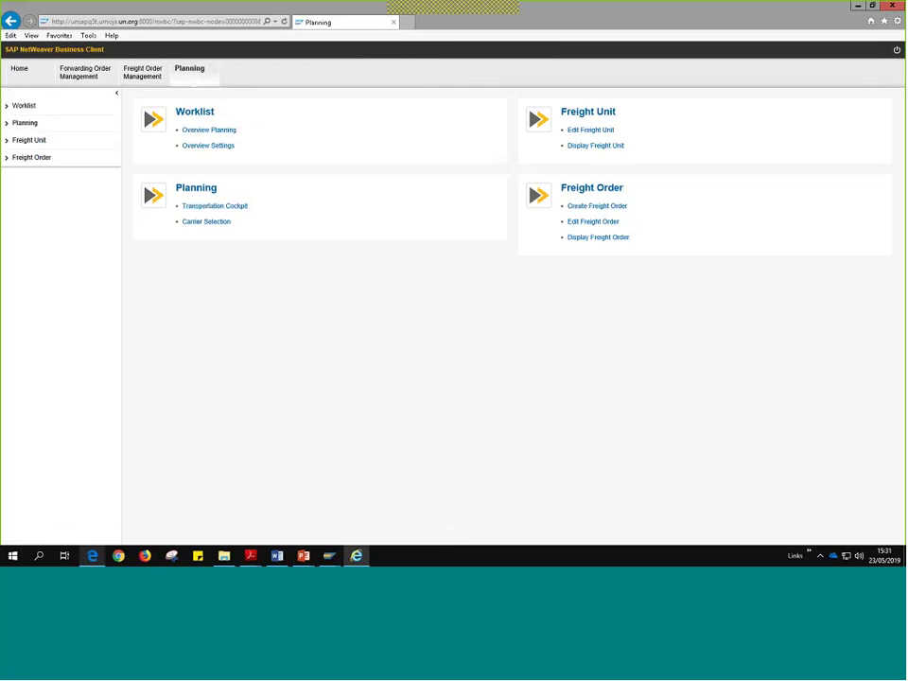
left_click(219, 206)
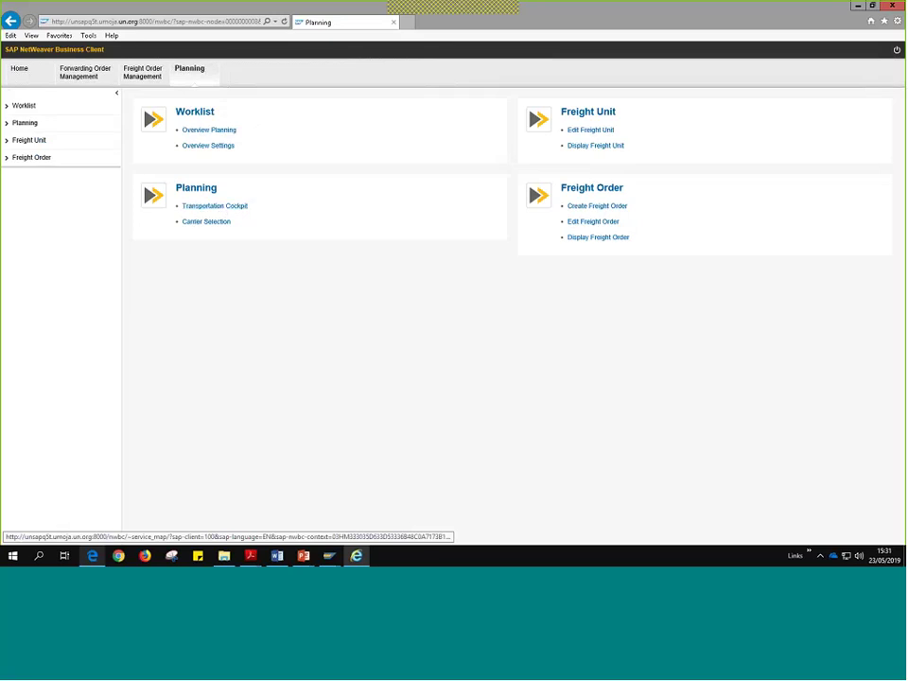
left_click(96, 76)
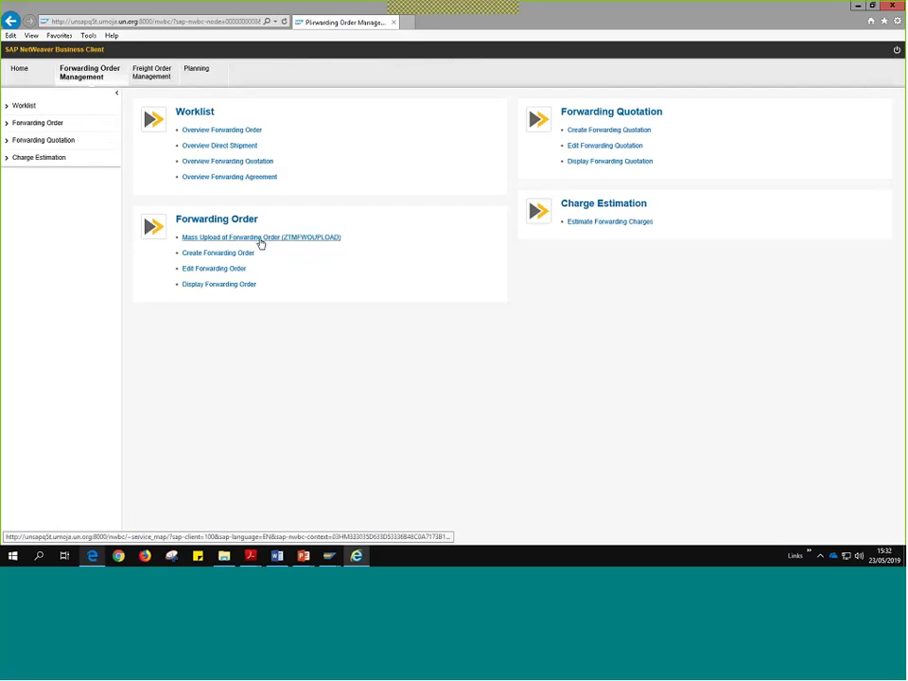
left_click(320, 239)
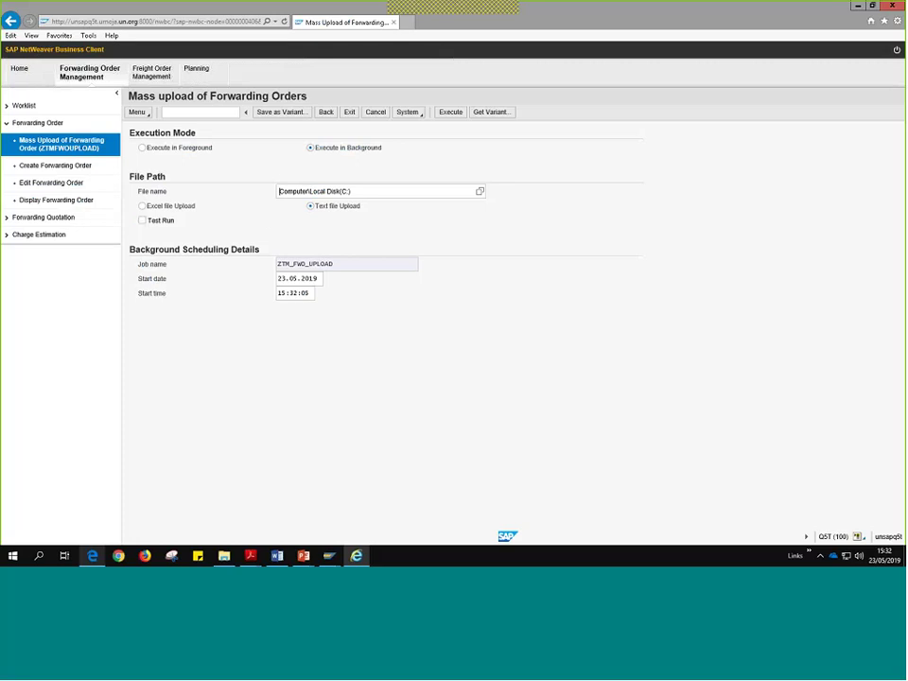
Step: Switch the mass upload to Execute in Foreground and select the upload file path field
triple_click(338, 149)
key("Left")
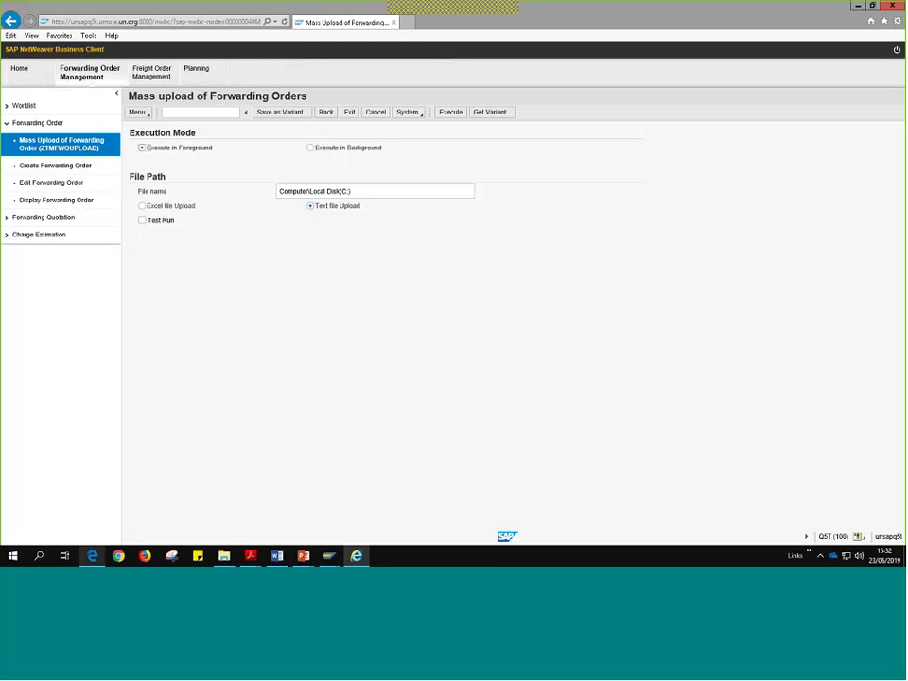
left_click(385, 194)
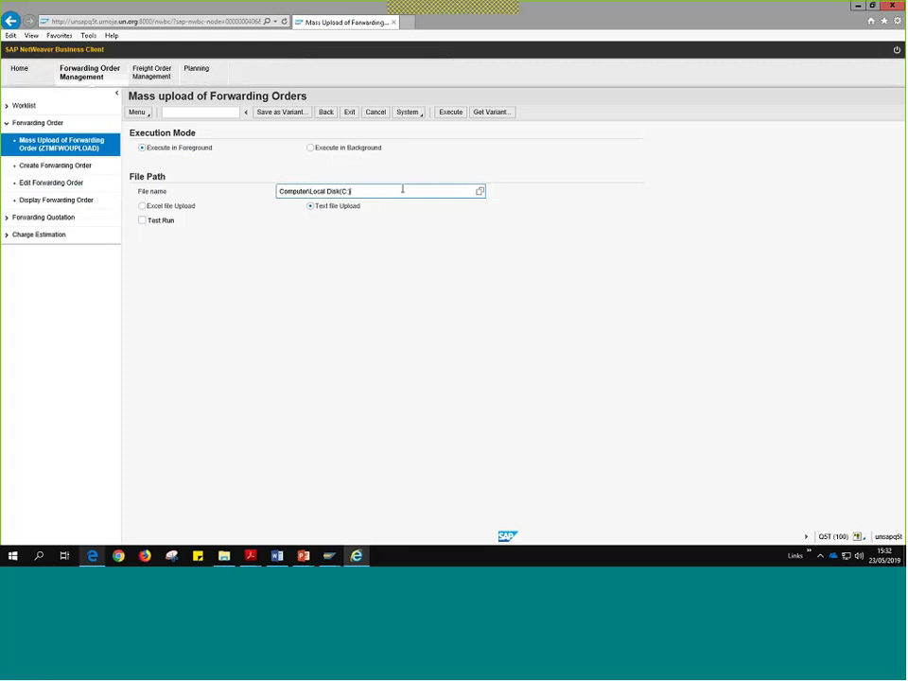
Step: Open the File Name value help and allow importing from the native file system
left_click(479, 193)
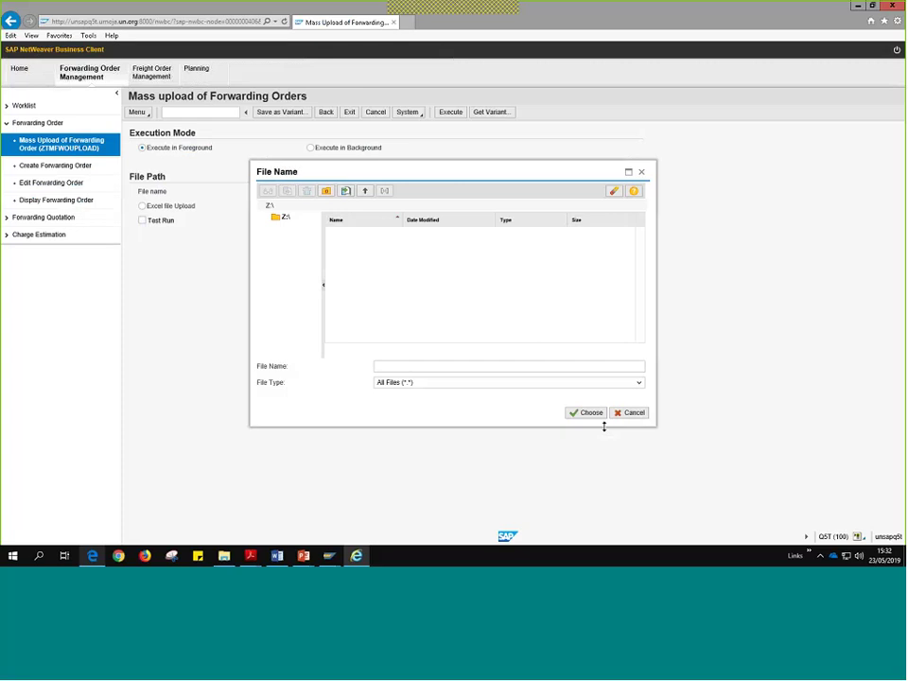
left_click(347, 192)
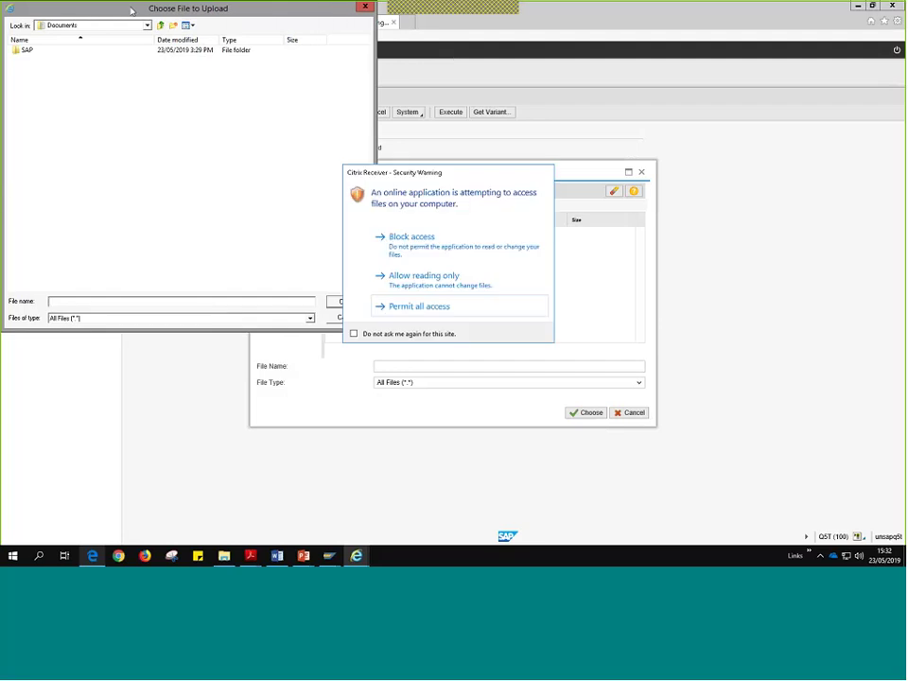
left_click(424, 313)
Step: Browse the network drive through UMOJA ITU, UE2_TM_TT, Training_Package and PHASE 2 to COE
left_click(99, 87)
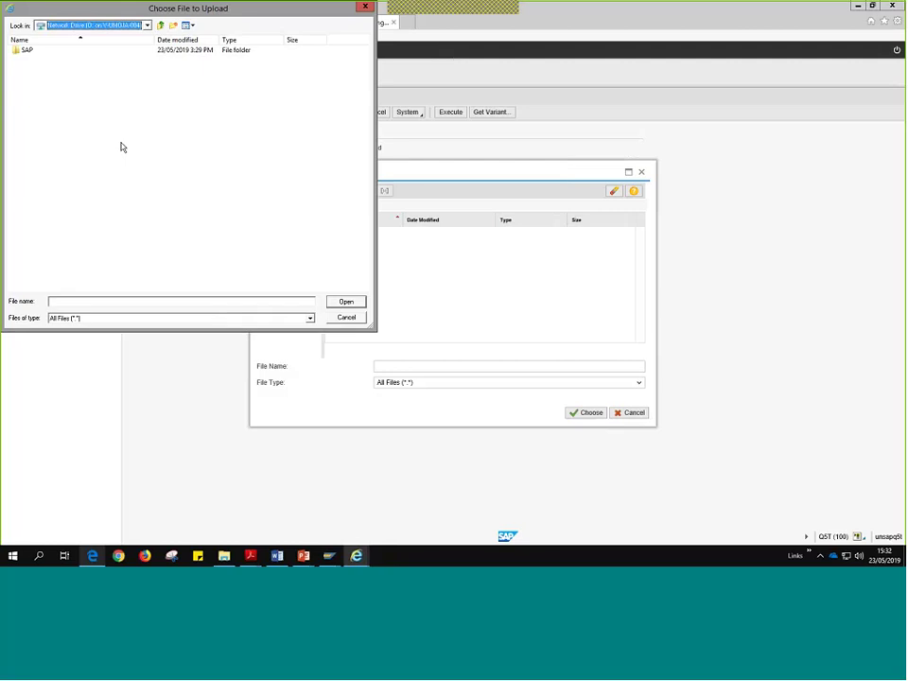
double_click(33, 174)
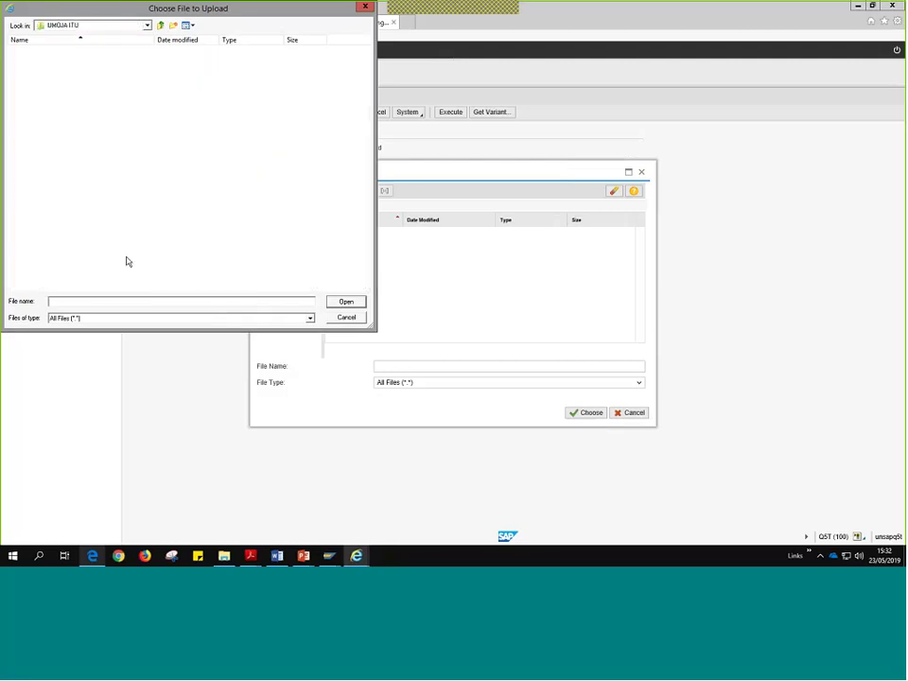
double_click(33, 142)
left_click(38, 184)
double_click(38, 185)
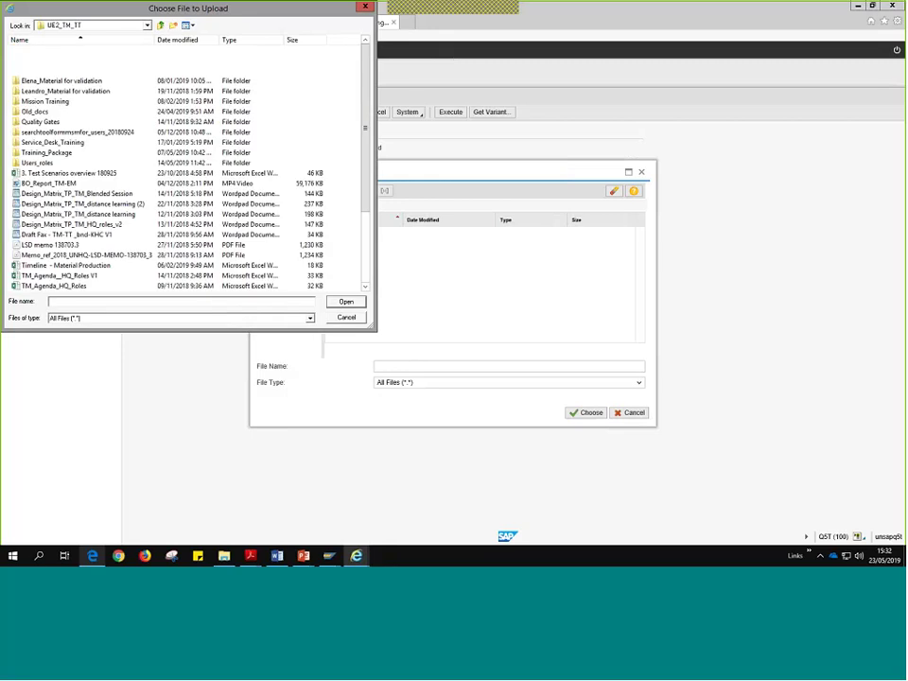
double_click(46, 152)
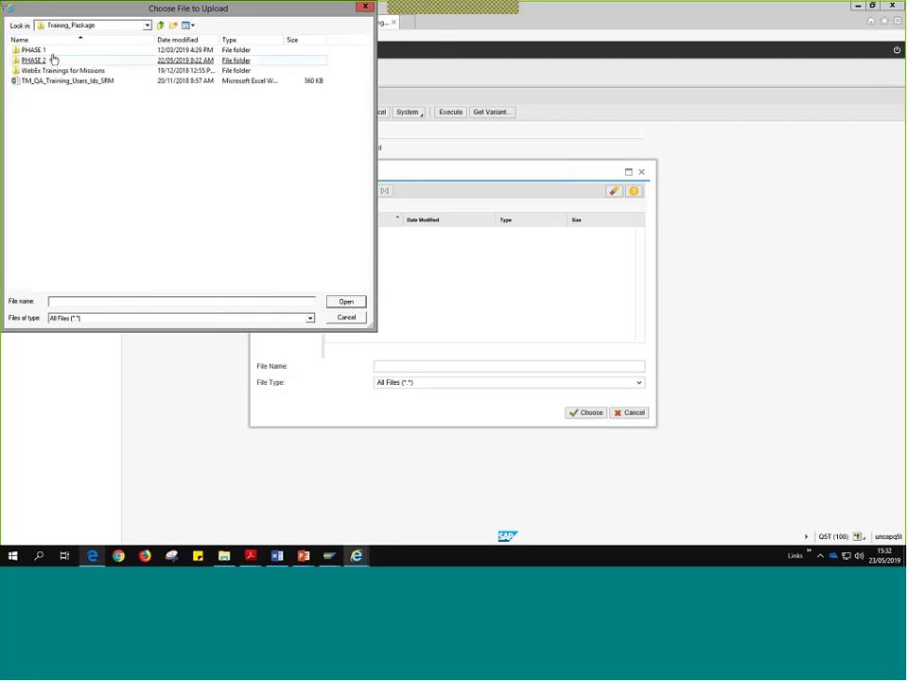
double_click(35, 59)
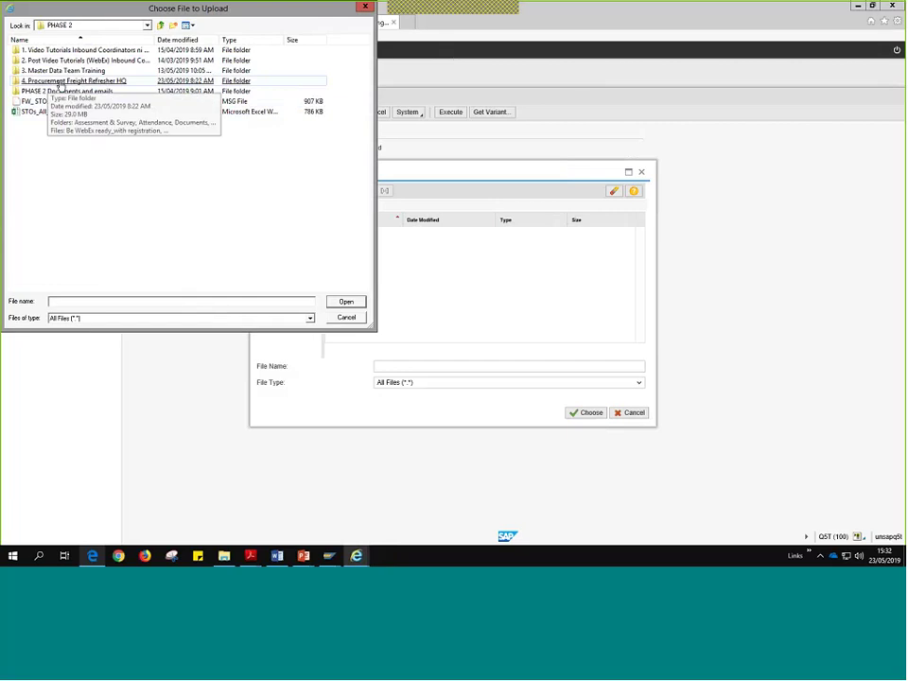
left_click(54, 83)
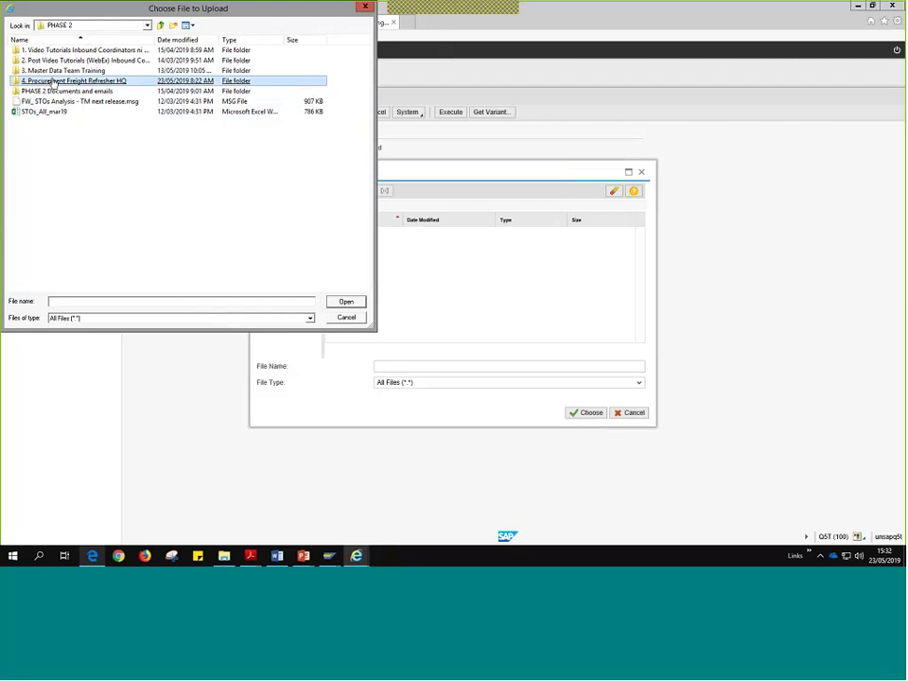
double_click(54, 83)
double_click(72, 90)
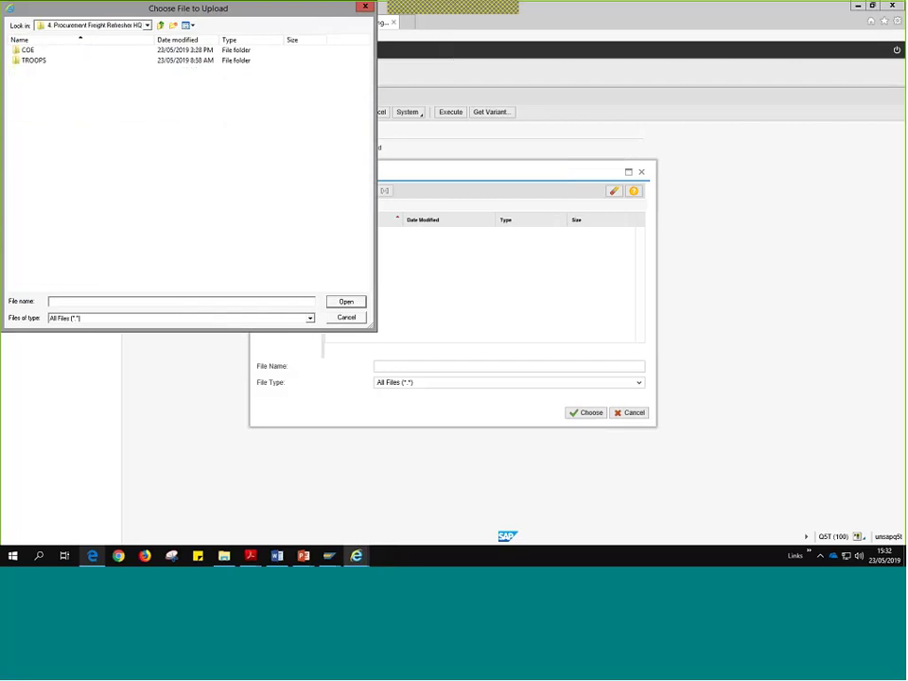
double_click(29, 49)
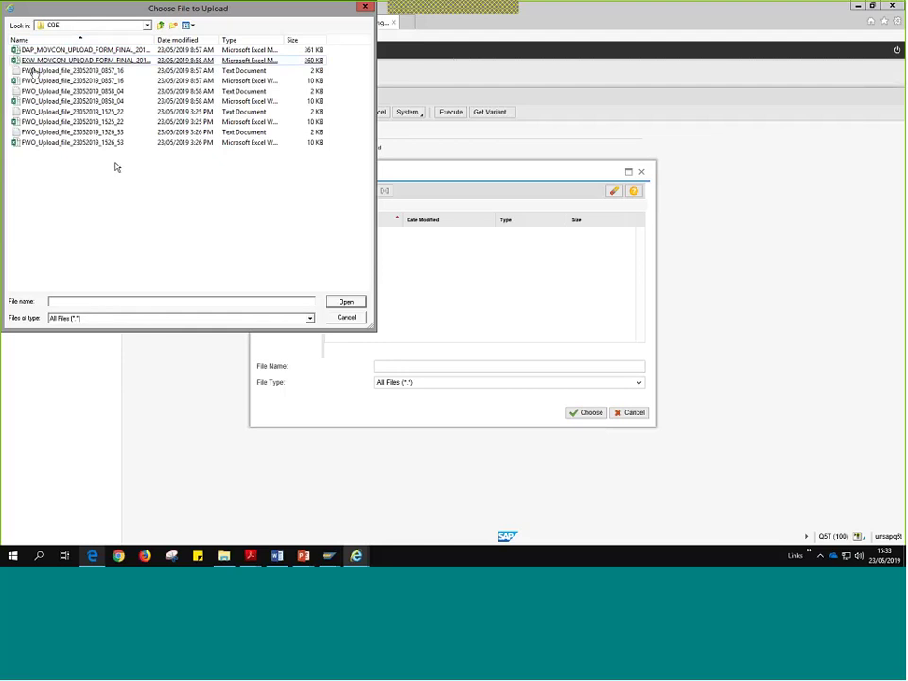
Step: Import FWO_Upload_file_23052019_1525_22.txt from the COE folder
left_click(33, 73)
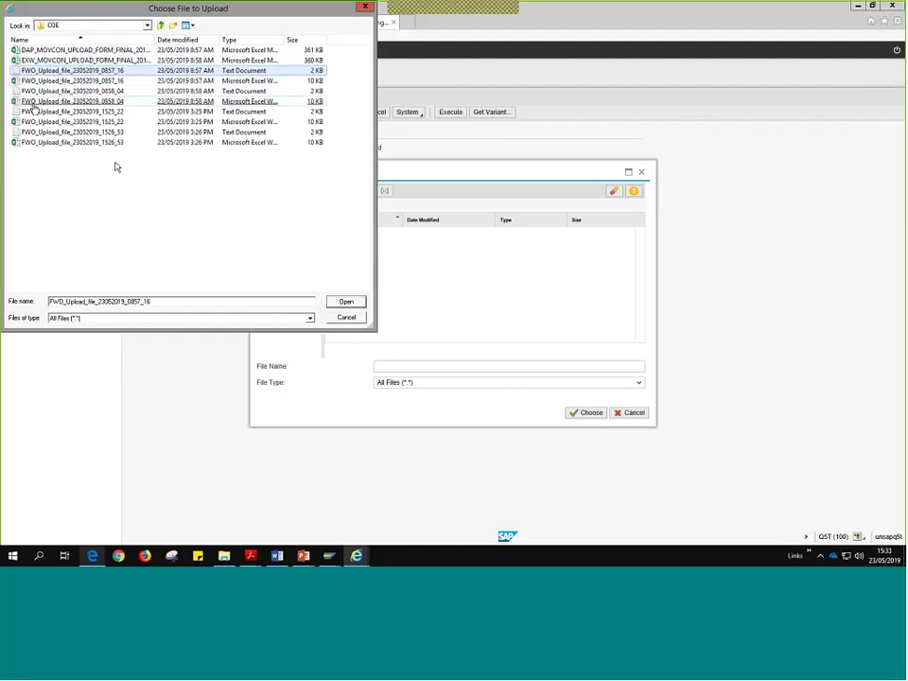
left_click(42, 112)
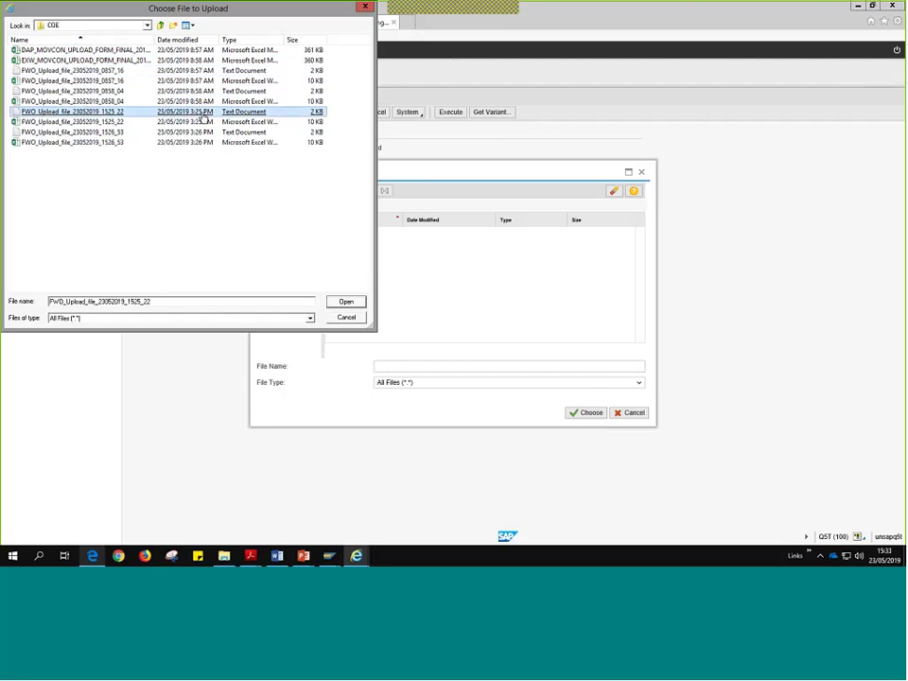
double_click(65, 114)
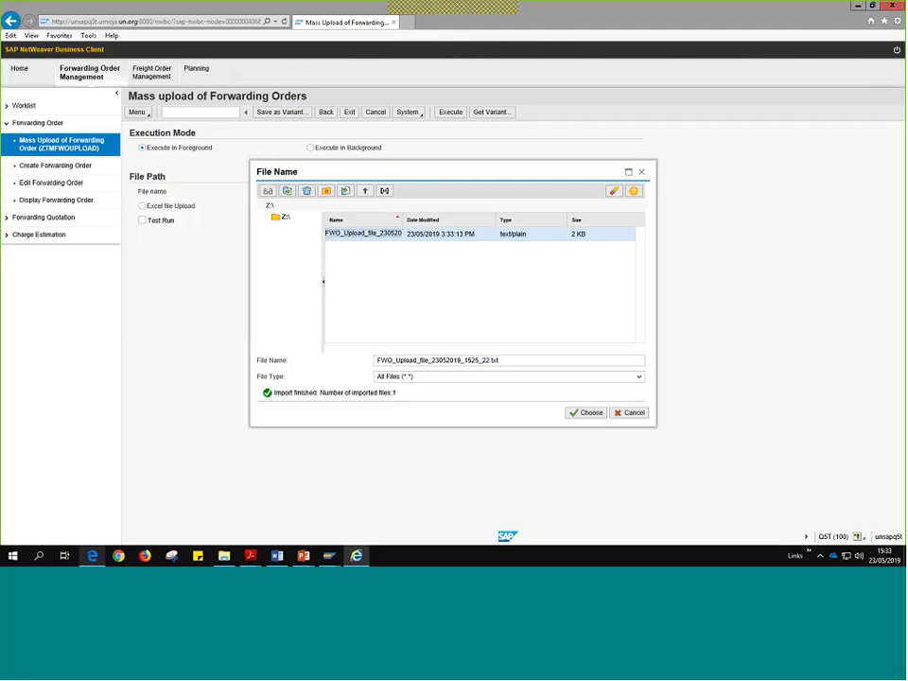
left_click(590, 413)
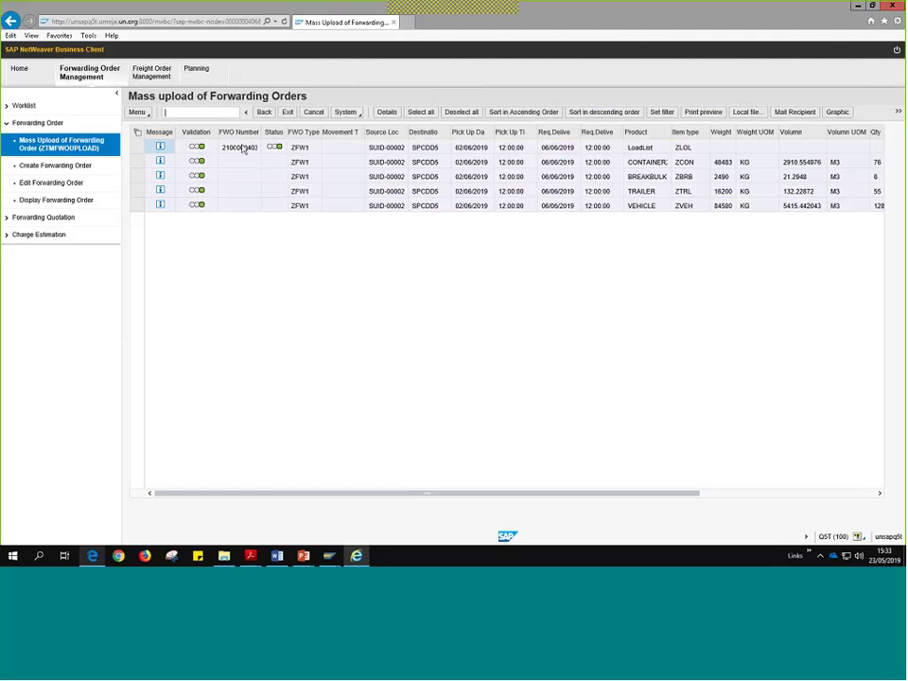
left_click_drag(268, 140, 276, 142)
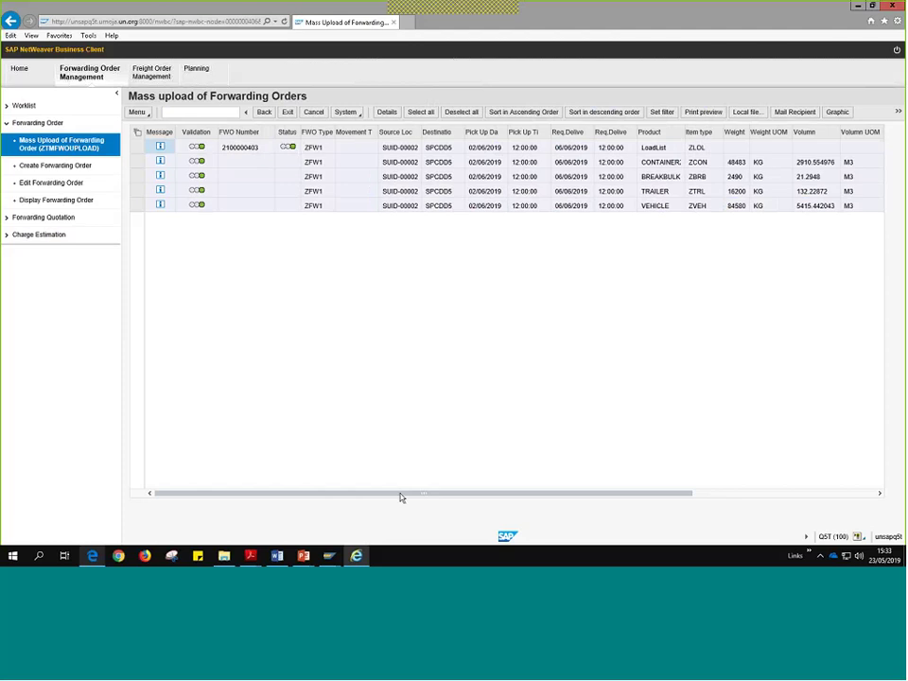
scroll(400, 497, "right", 1)
scroll(436, 499, "right", 6)
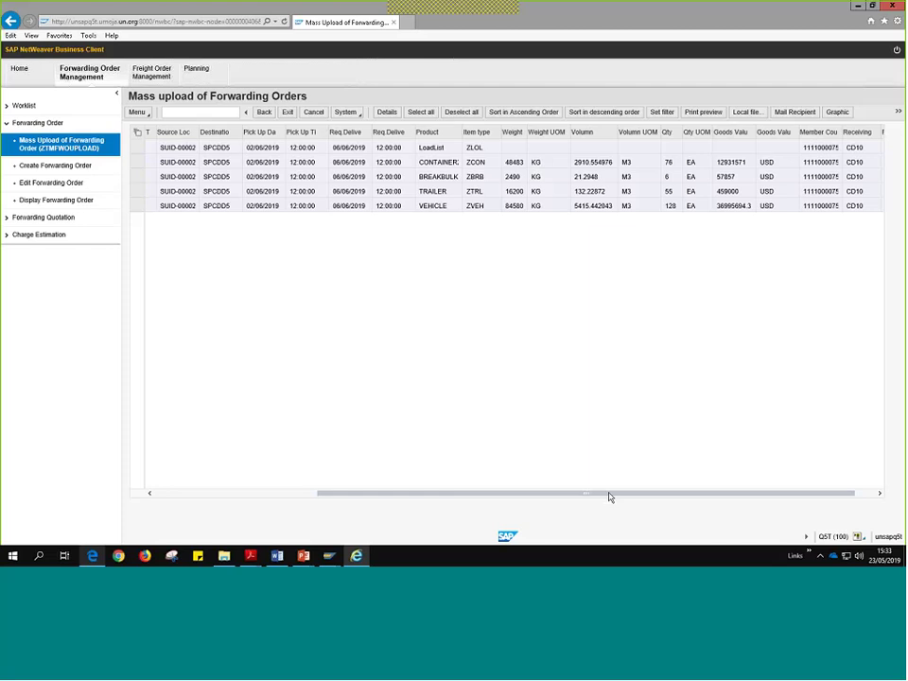
left_click_drag(610, 497, 671, 493)
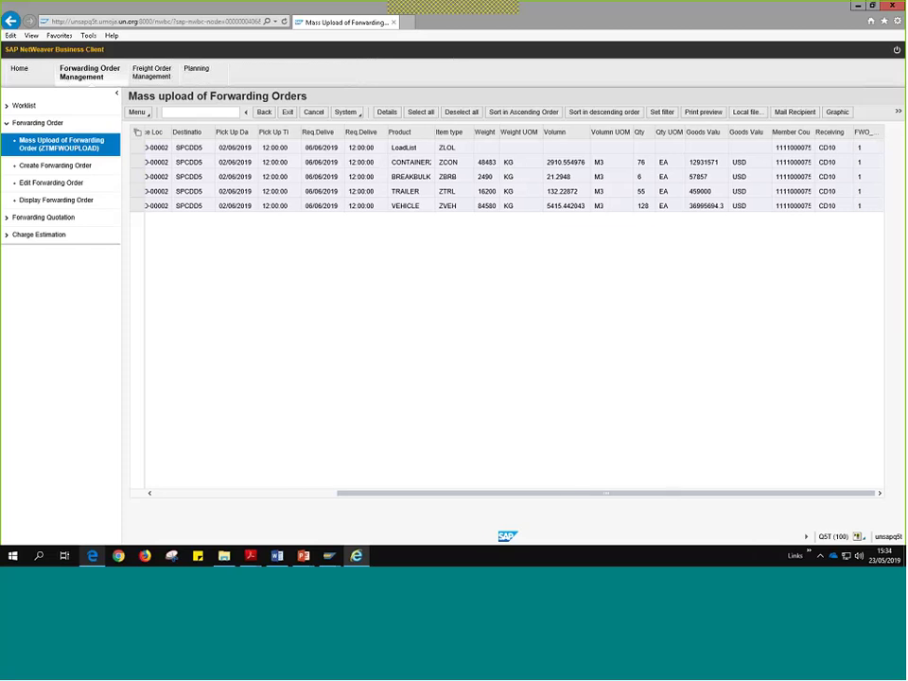
left_click(252, 493)
left_click(251, 493)
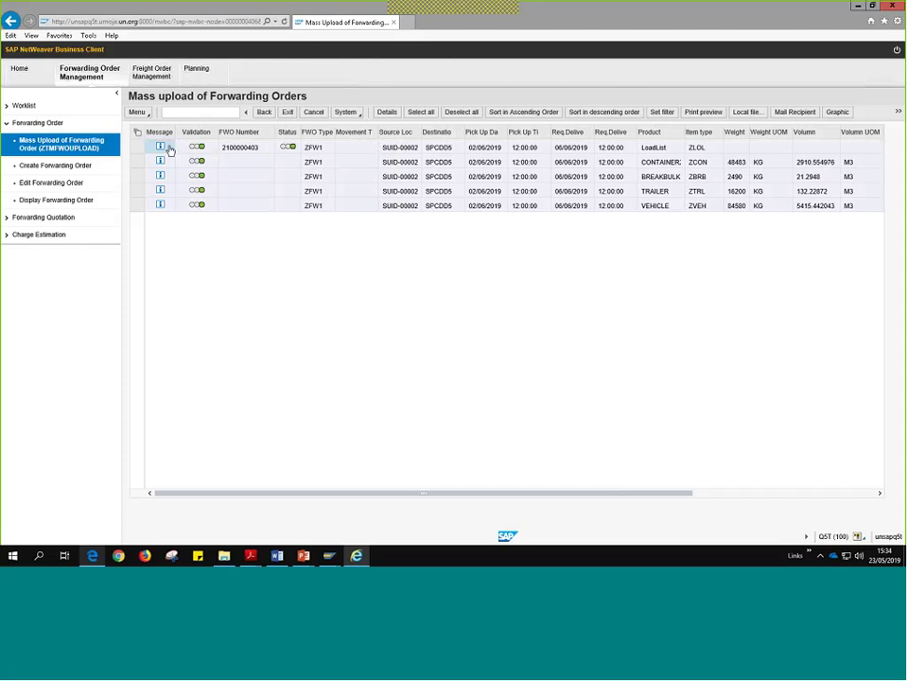
Step: Return to the upload selection screen and start importing a new file from the local computer
left_click(196, 131)
key("F3")
left_click(480, 192)
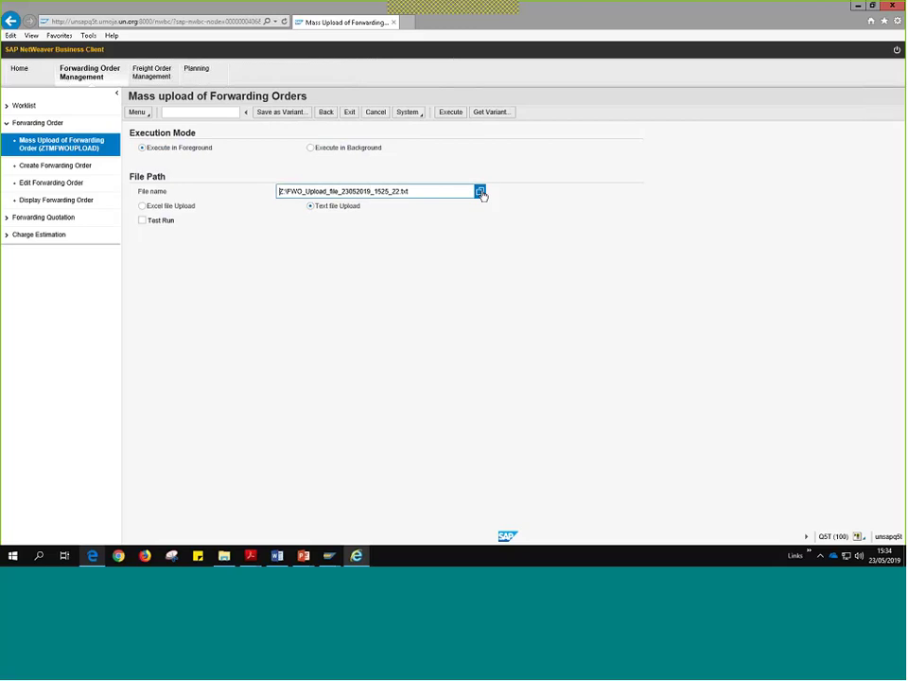
left_click(481, 192)
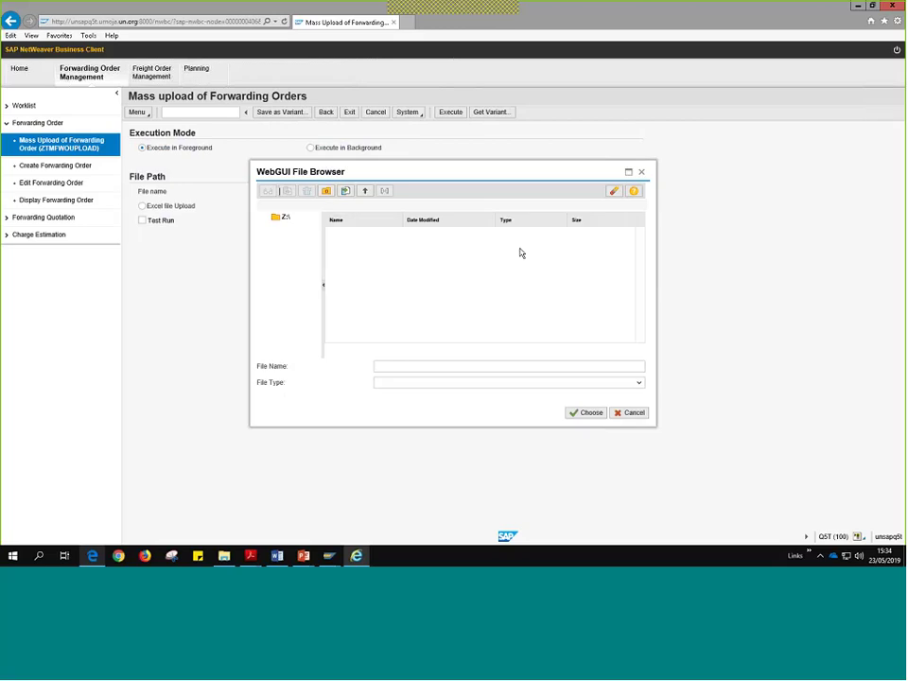
left_click(347, 192)
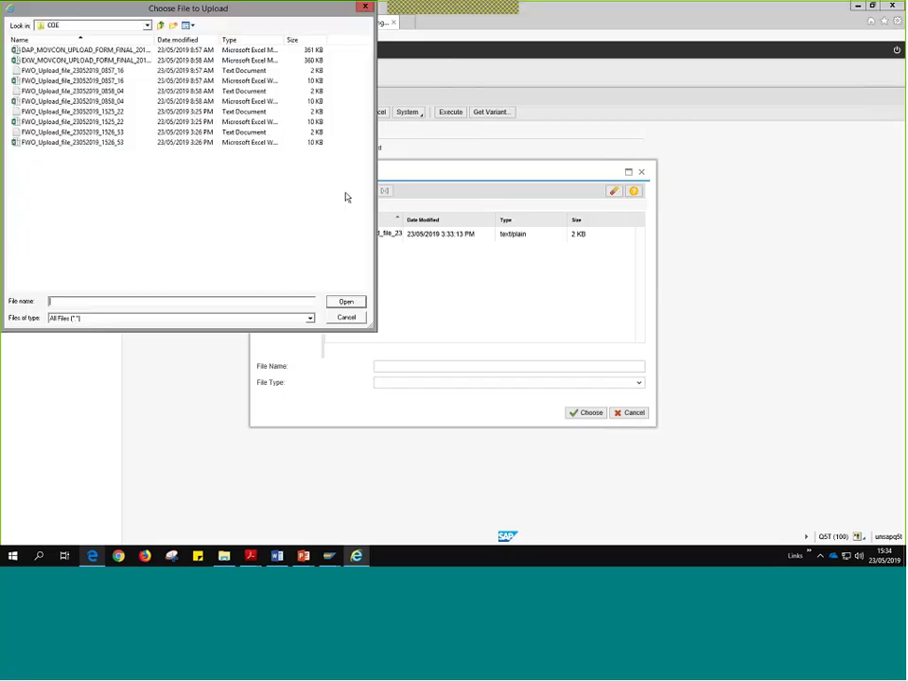
Step: Import FWO_Upload_file_23052019_1526_53.txt and choose it as the upload file
double_click(45, 133)
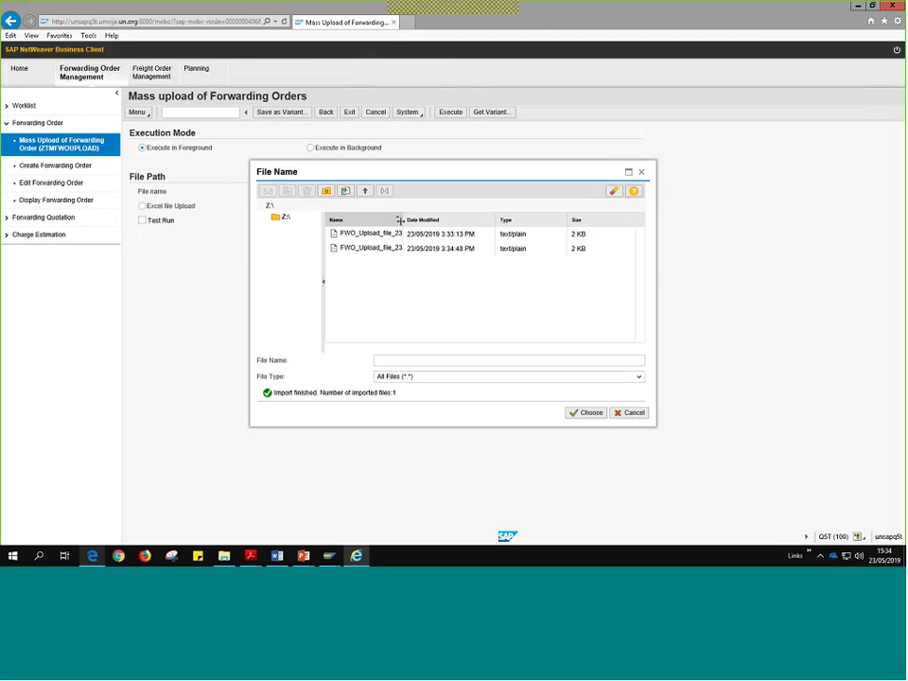
left_click_drag(399, 219, 463, 220)
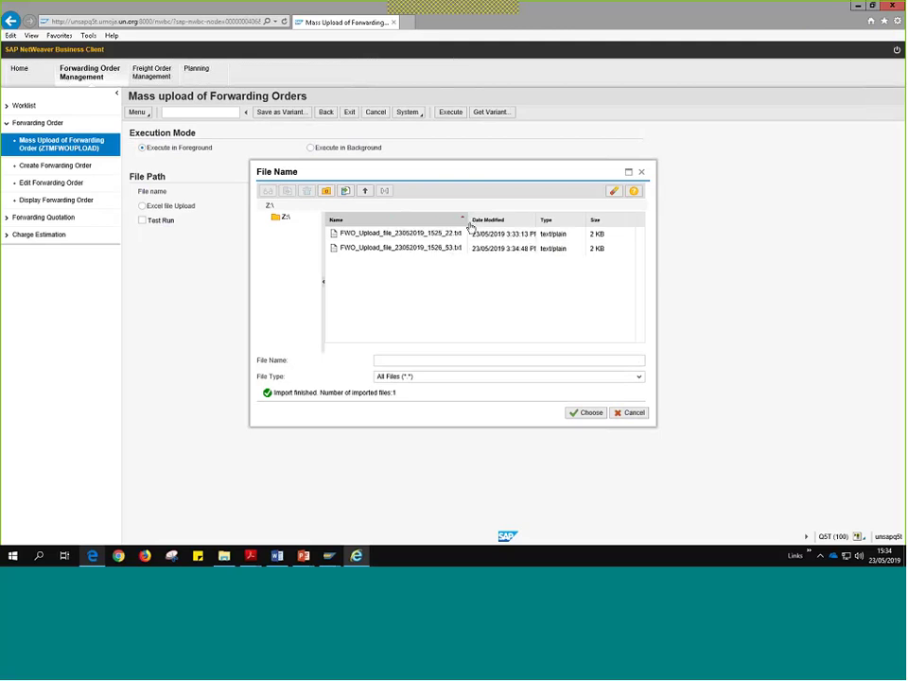
left_click(426, 252)
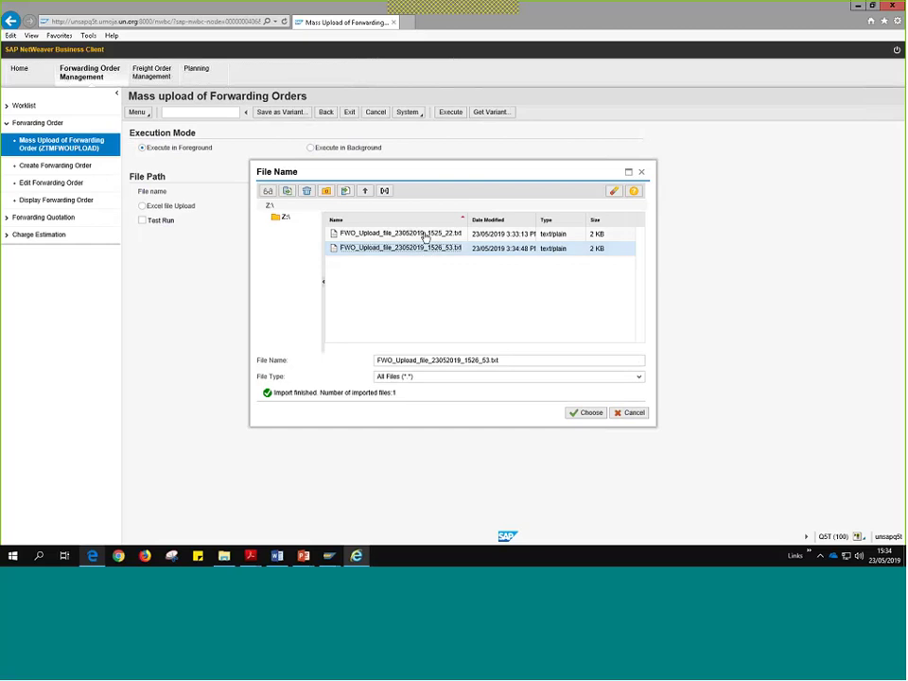
left_click(375, 252)
left_click(587, 412)
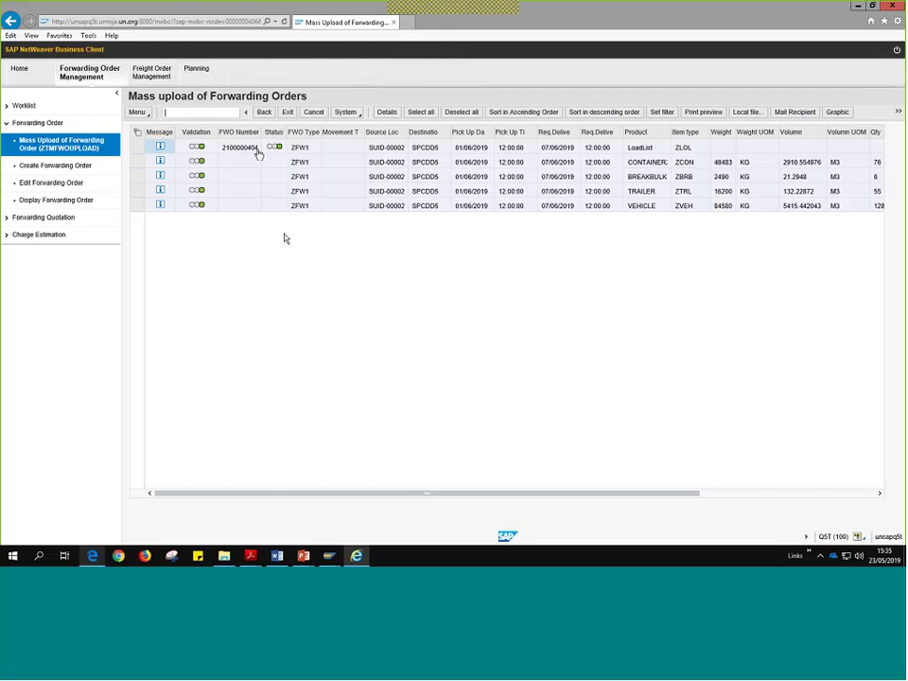
left_click_drag(264, 132, 272, 138)
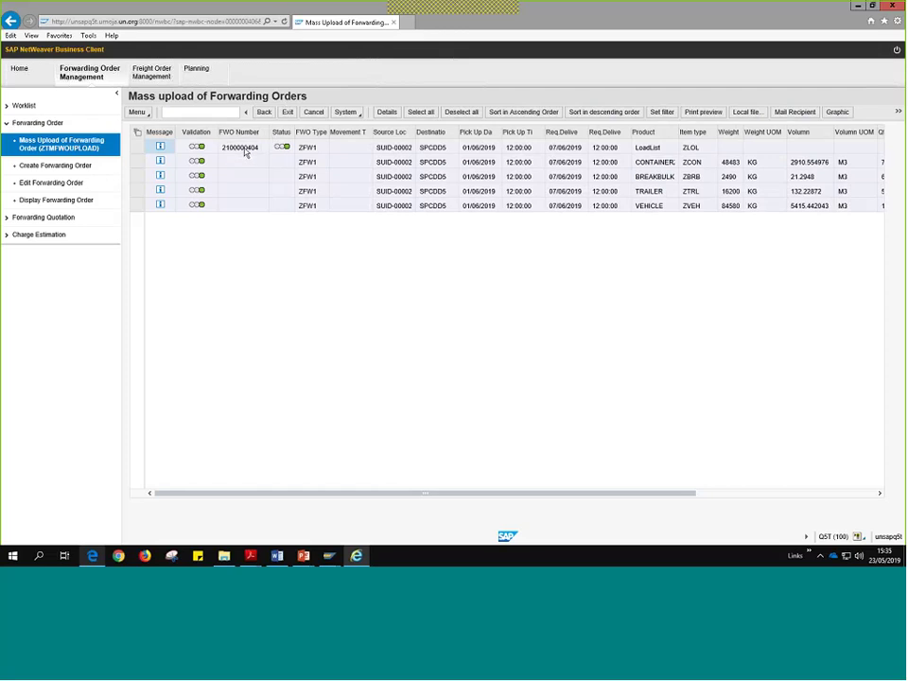
left_click(244, 153)
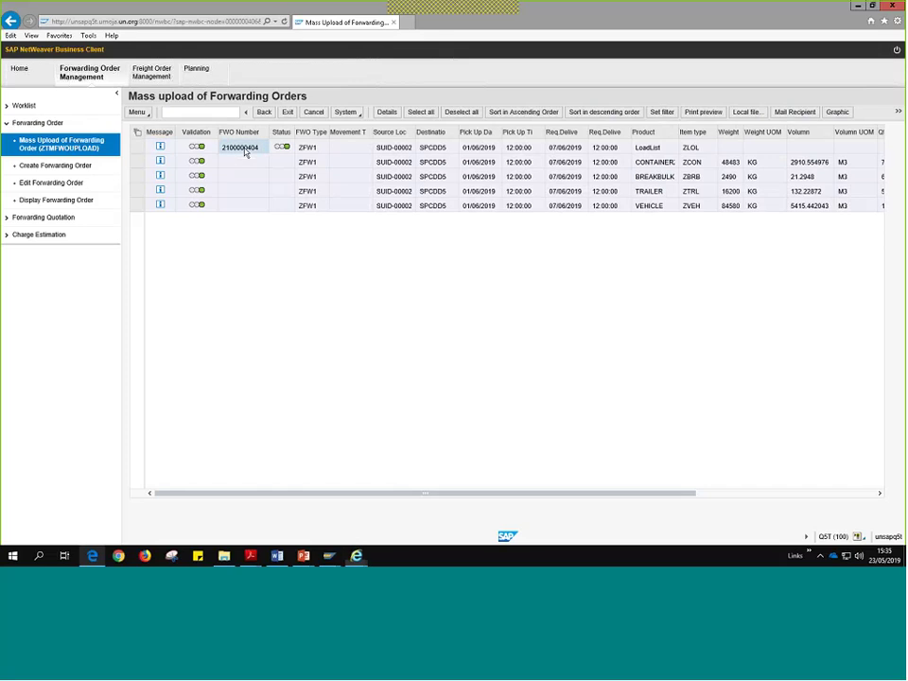
double_click(244, 152)
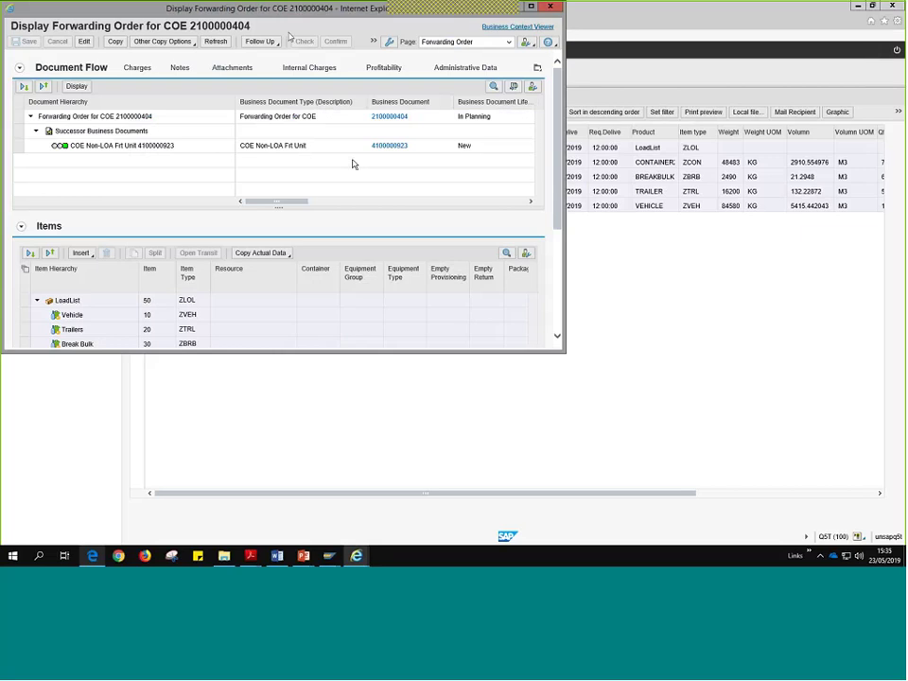
left_click_drag(322, 9, 439, 250)
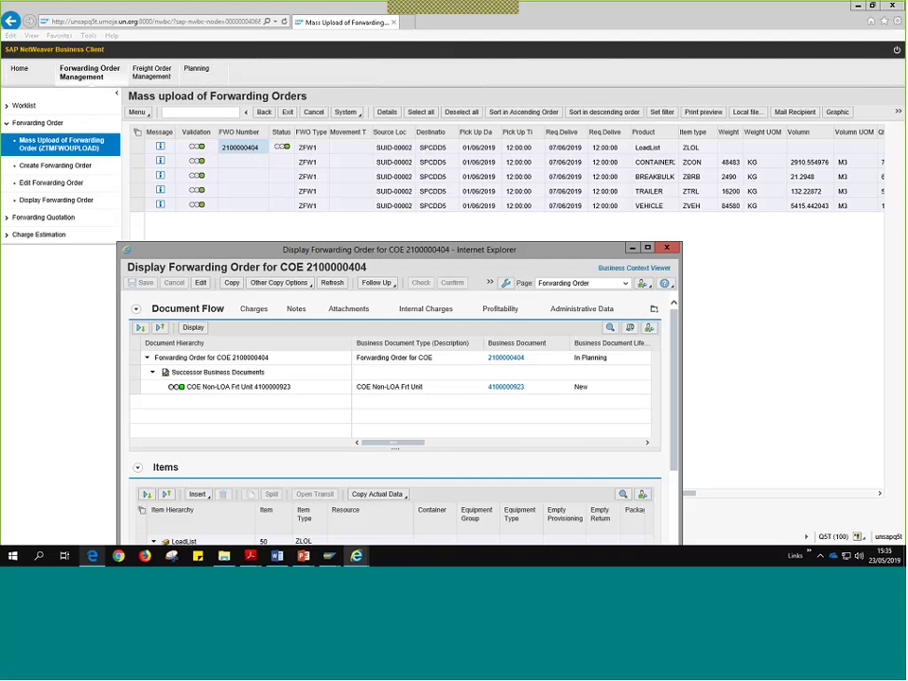
left_click_drag(415, 250, 411, 140)
left_click_drag(170, 163, 443, 168)
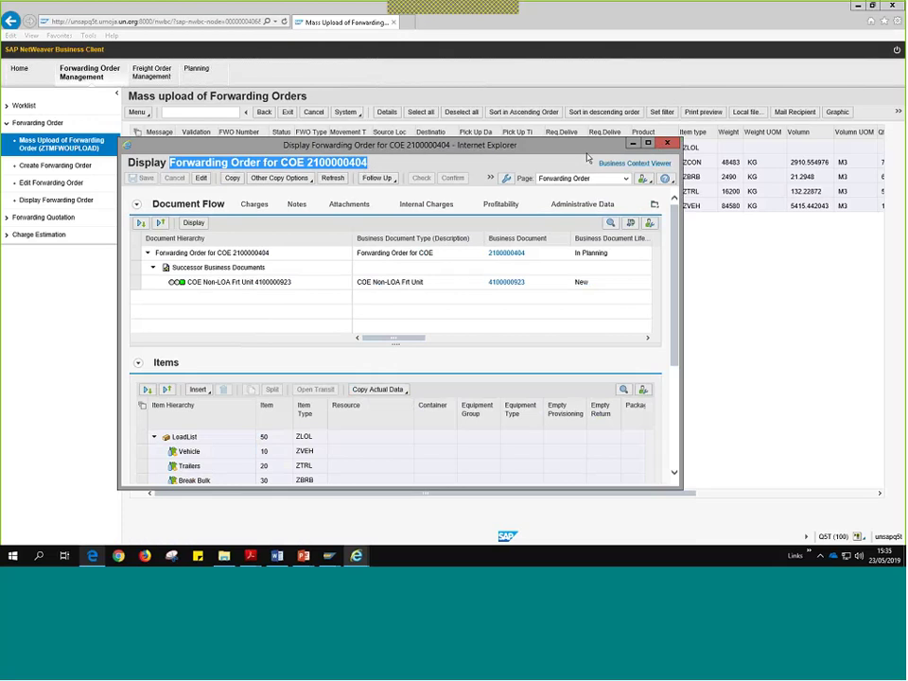
left_click(631, 144)
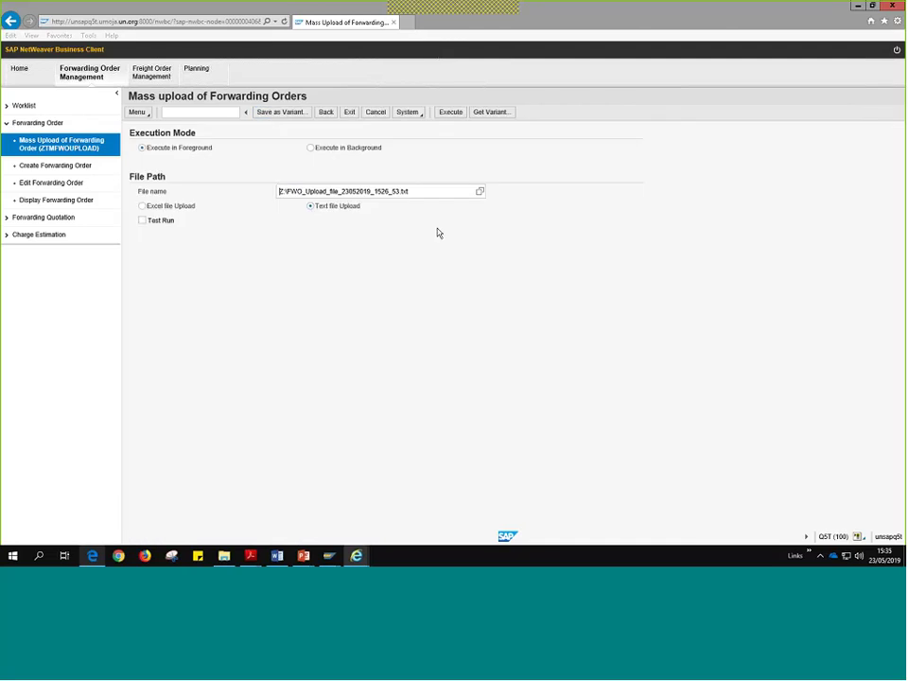
left_click(114, 85)
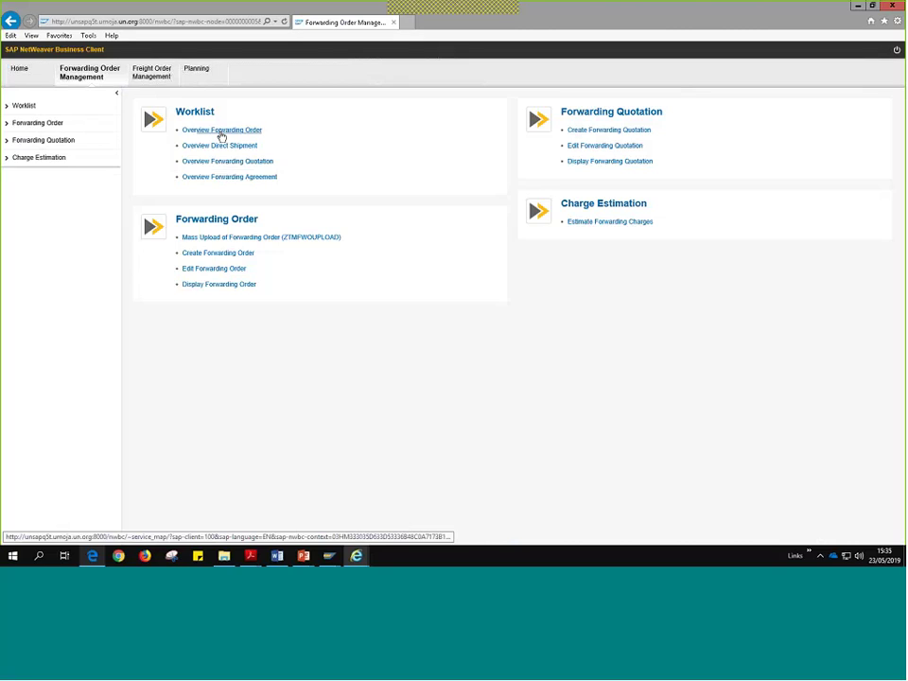
left_click(222, 132)
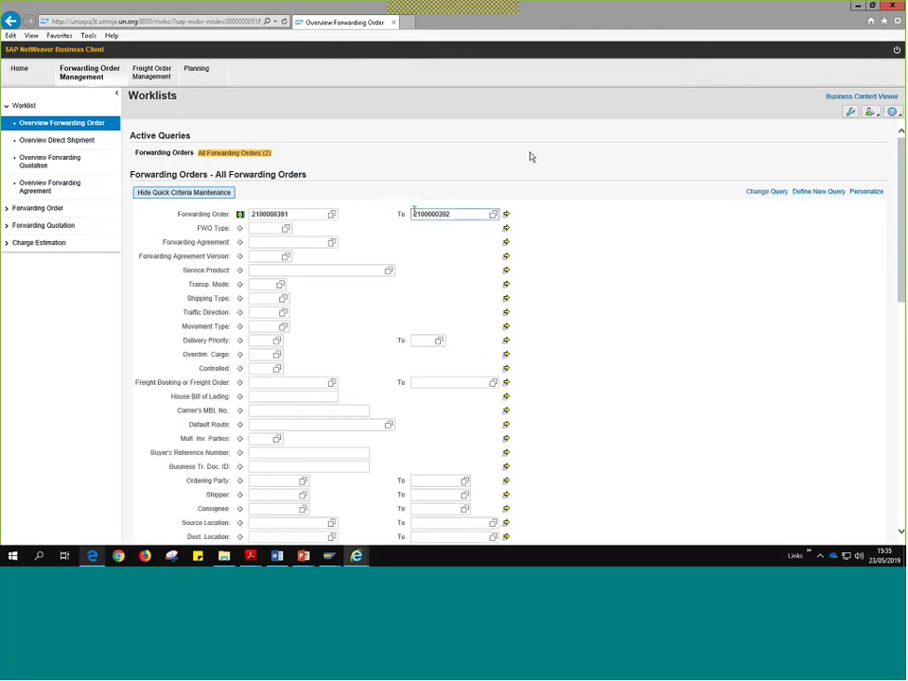
key("alt+Tab")
key("alt+Tab")
key("Escape")
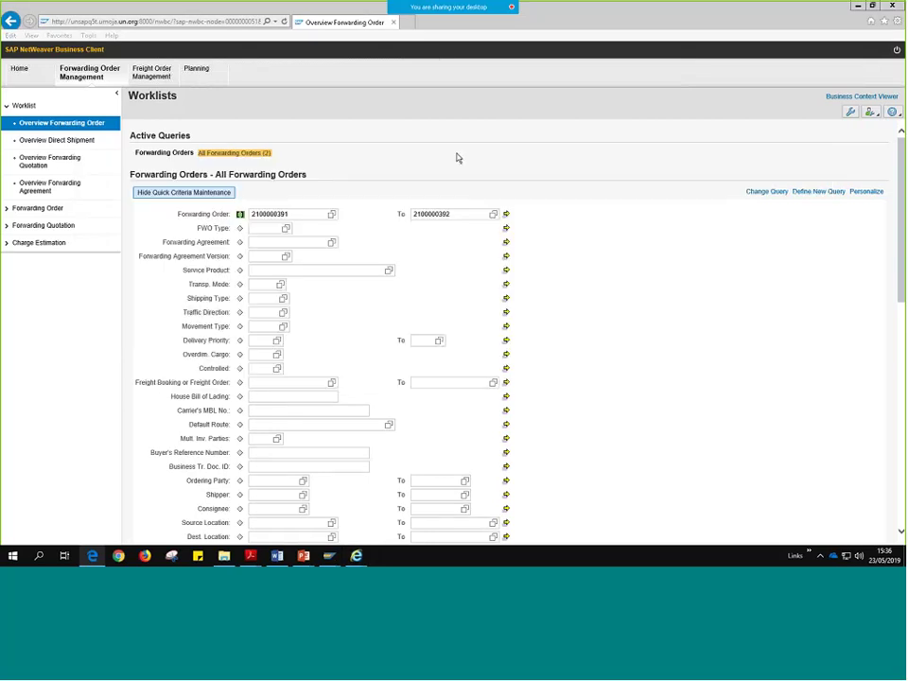
key("alt+Tab")
key("alt+Tab")
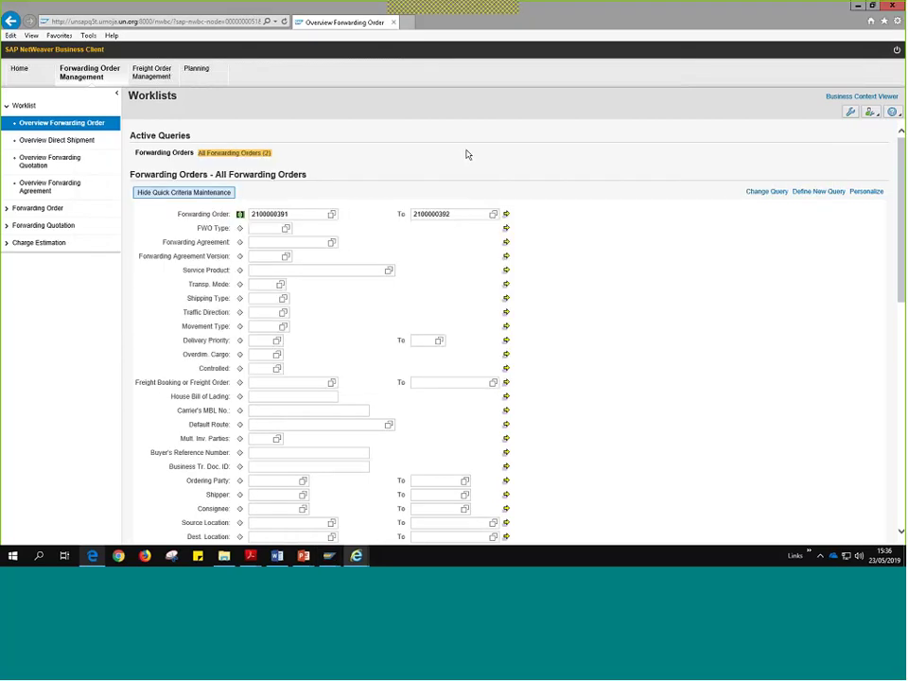
key("alt+Tab")
key("alt+Tab")
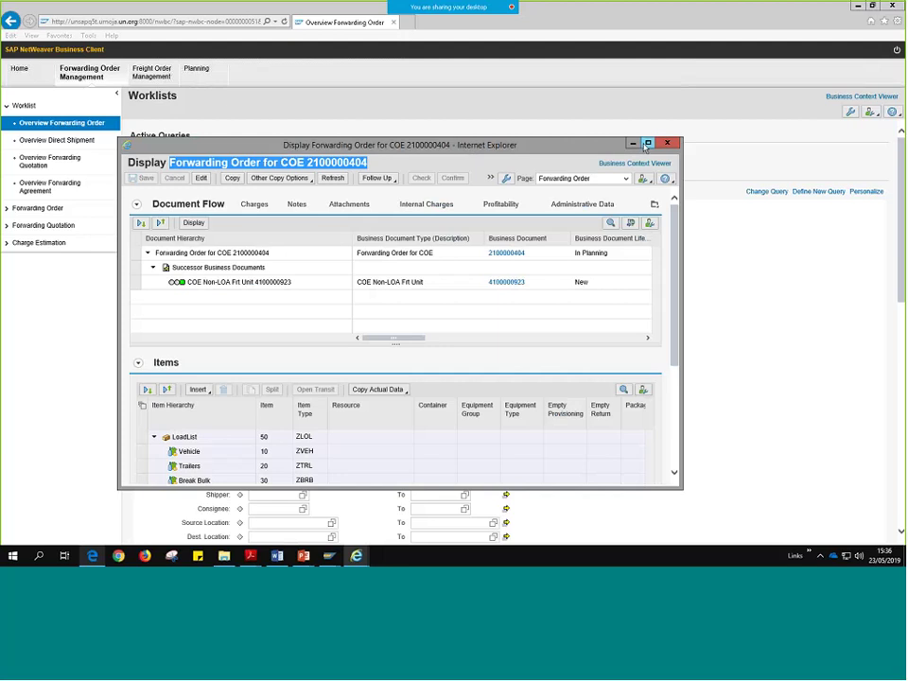
left_click(647, 144)
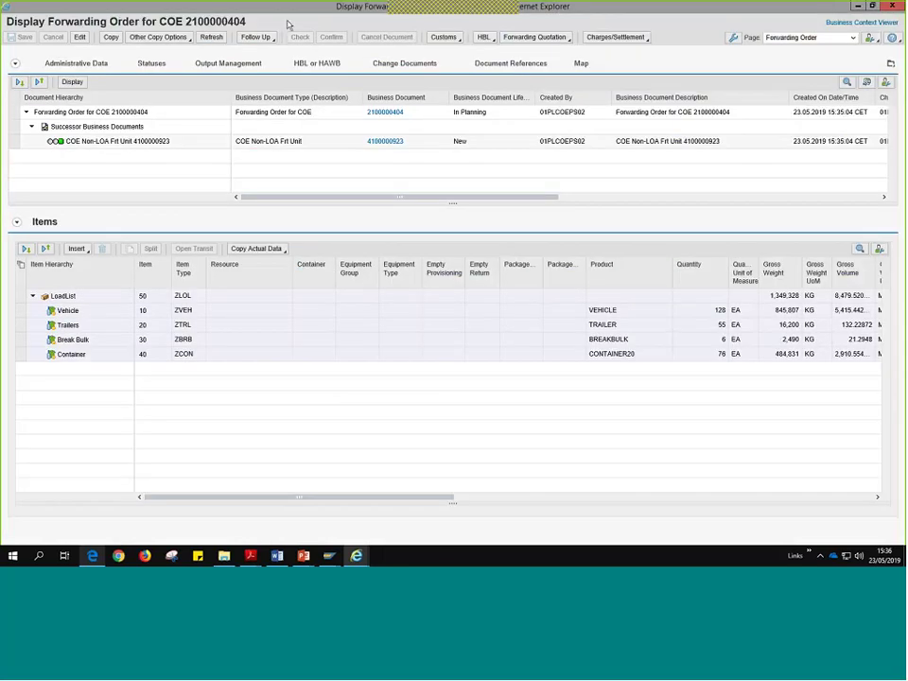
left_click_drag(48, 21, 248, 19)
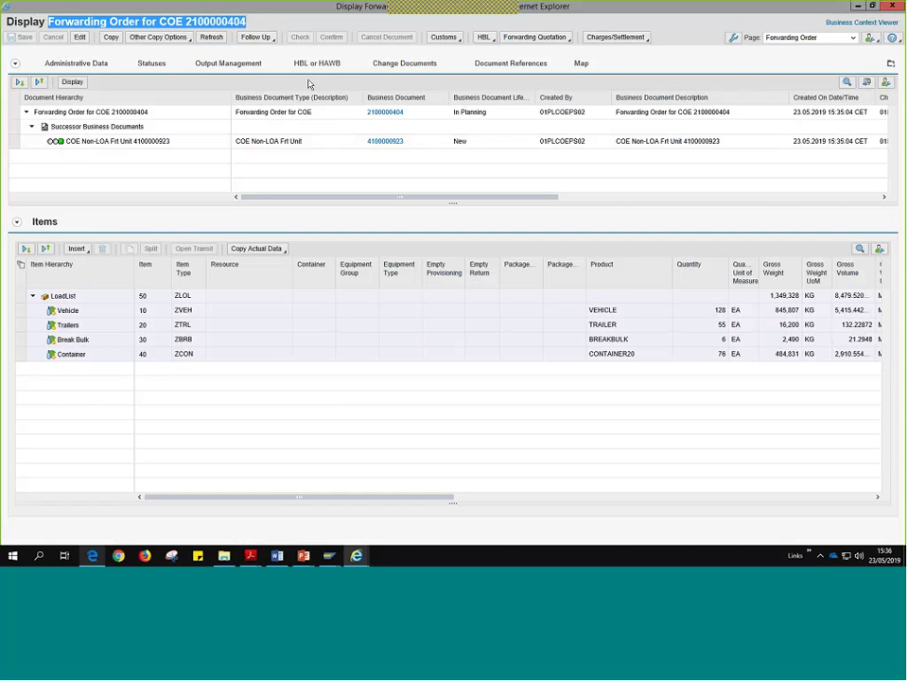
left_click(890, 64)
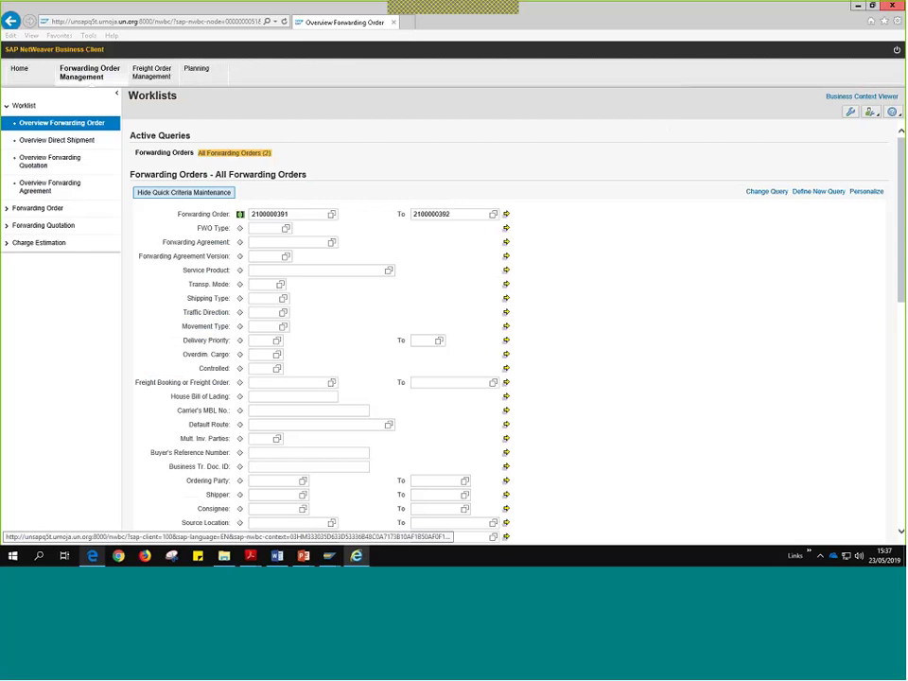
left_click(87, 73)
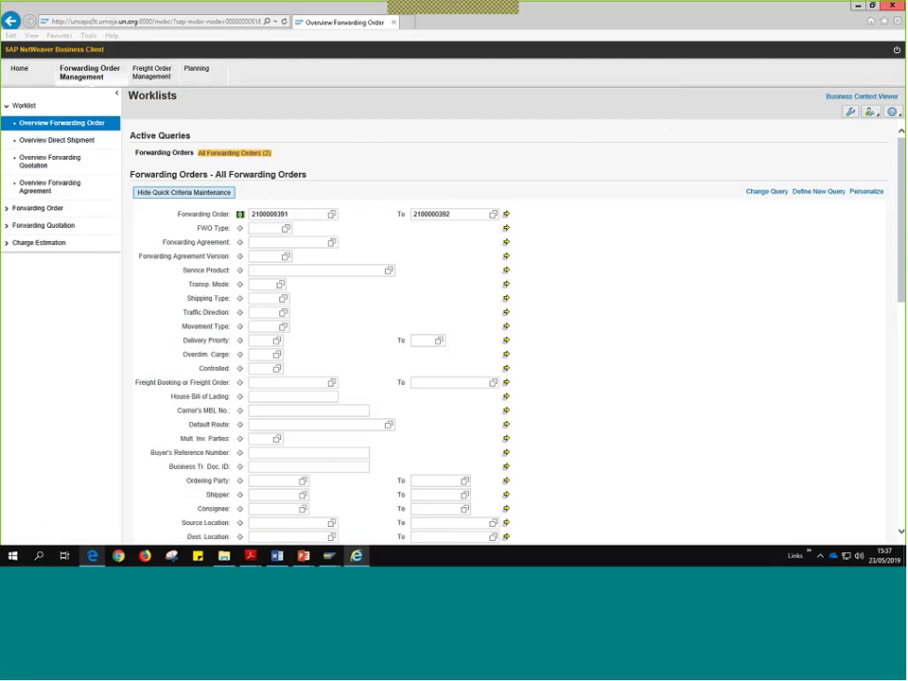
left_click(460, 216)
left_click(299, 212)
left_click(506, 214)
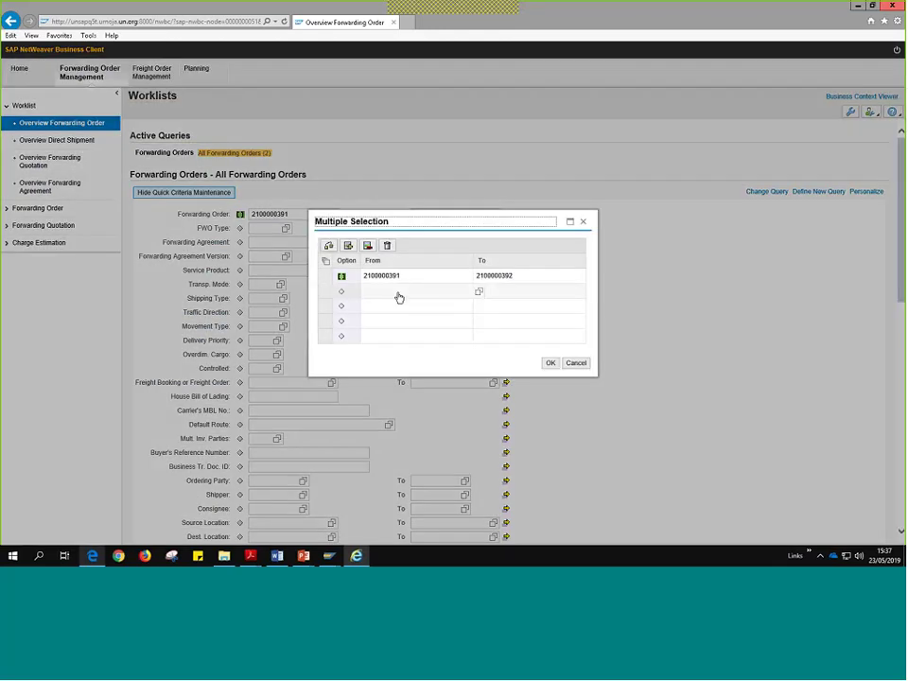
left_click(398, 296)
left_click(413, 279)
left_click(413, 277)
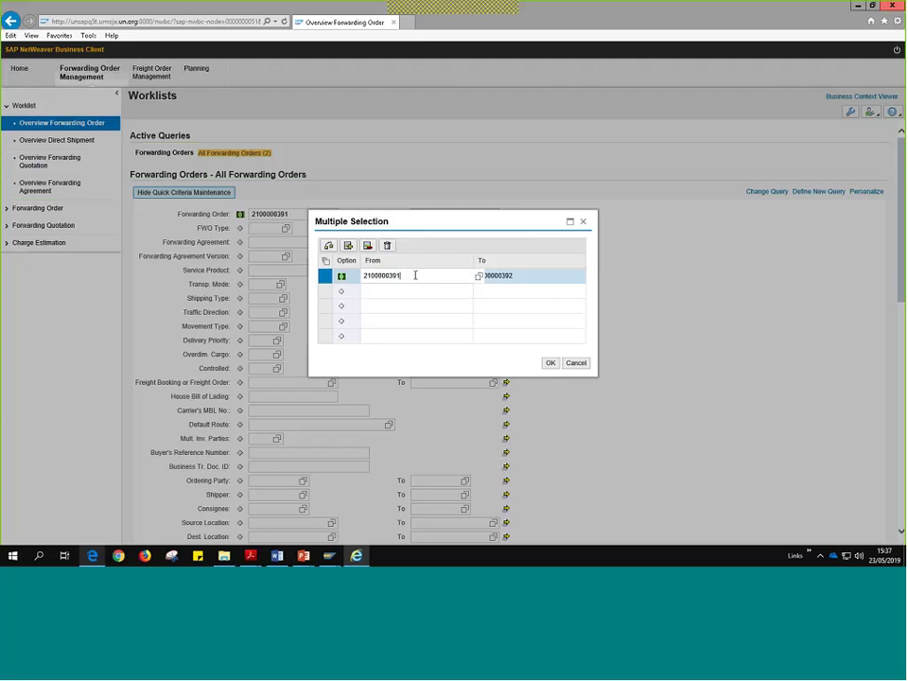
key("BackSpace")
key("BackSpace")
key("BackSpace")
type("402")
left_click(532, 278)
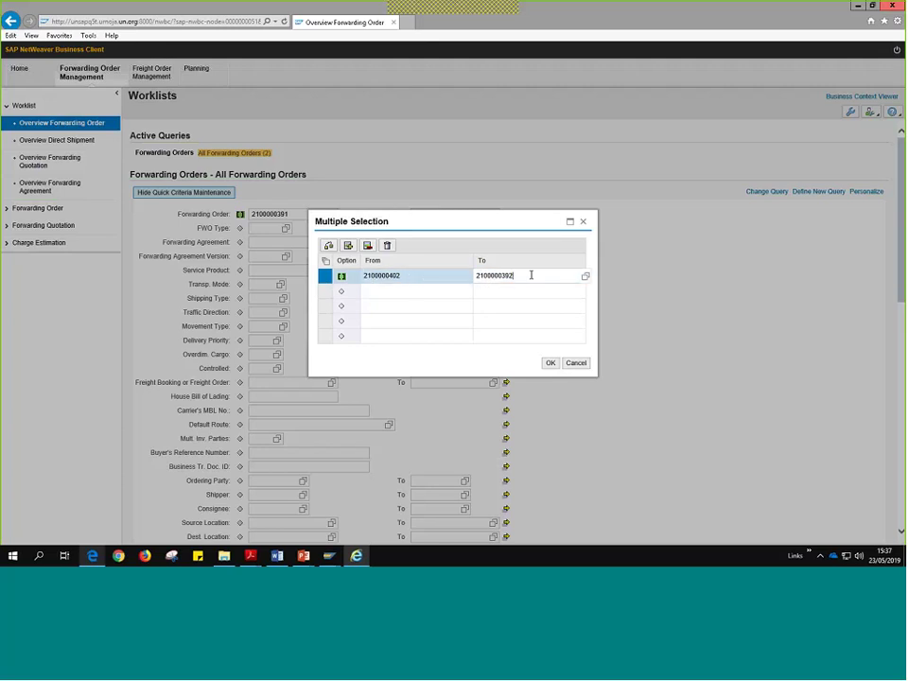
key("BackSpace")
key("BackSpace")
key("BackSpace")
type("40")
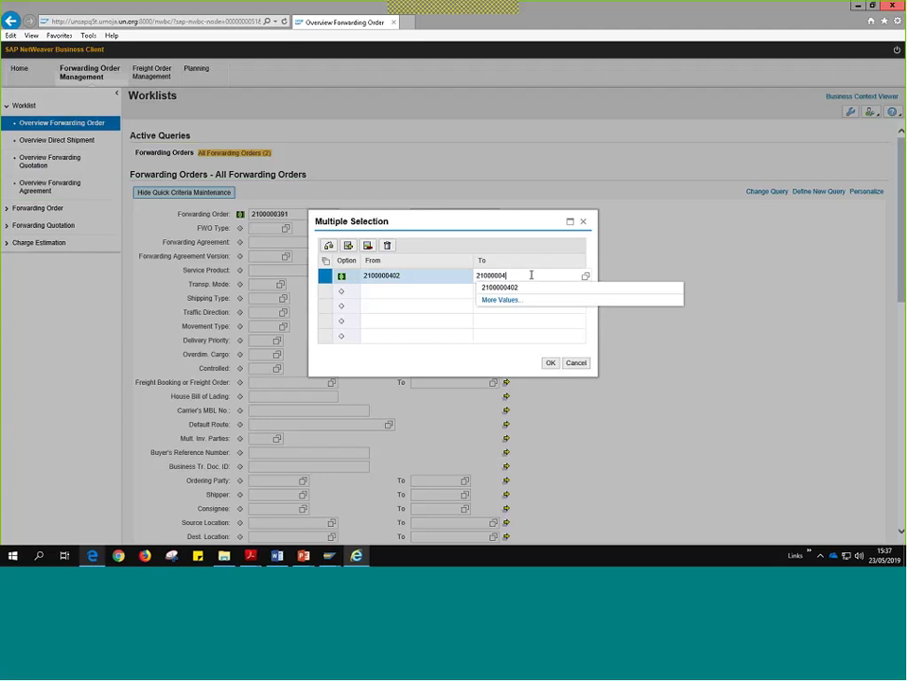
type("3")
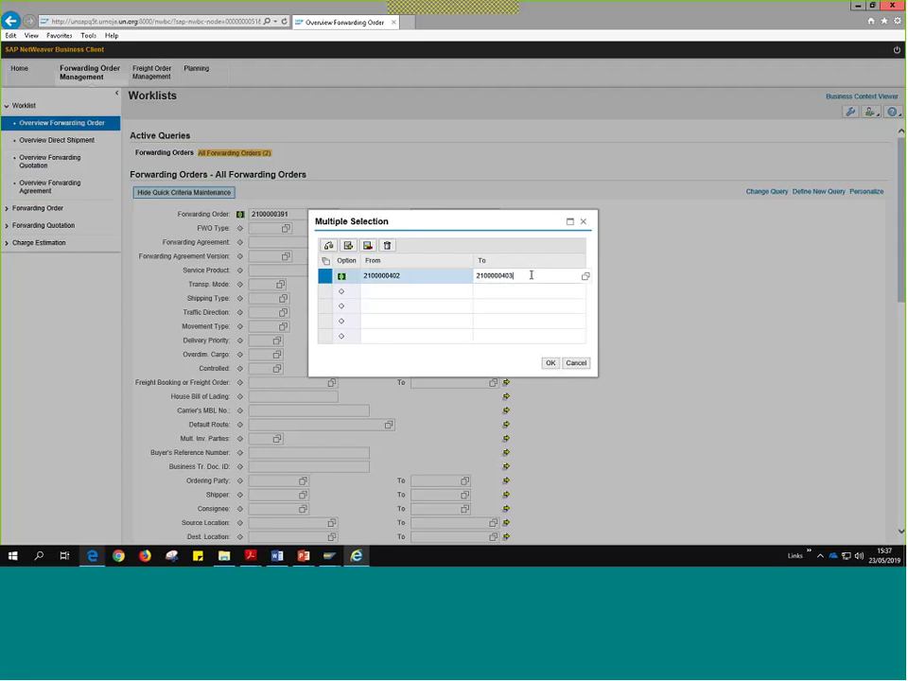
left_click(416, 290)
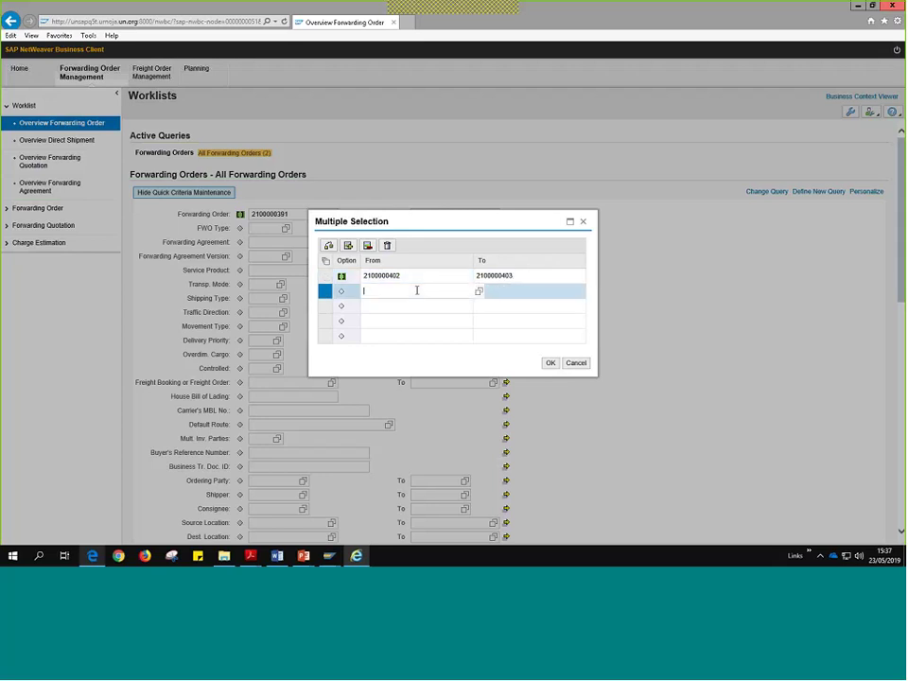
type("2100000")
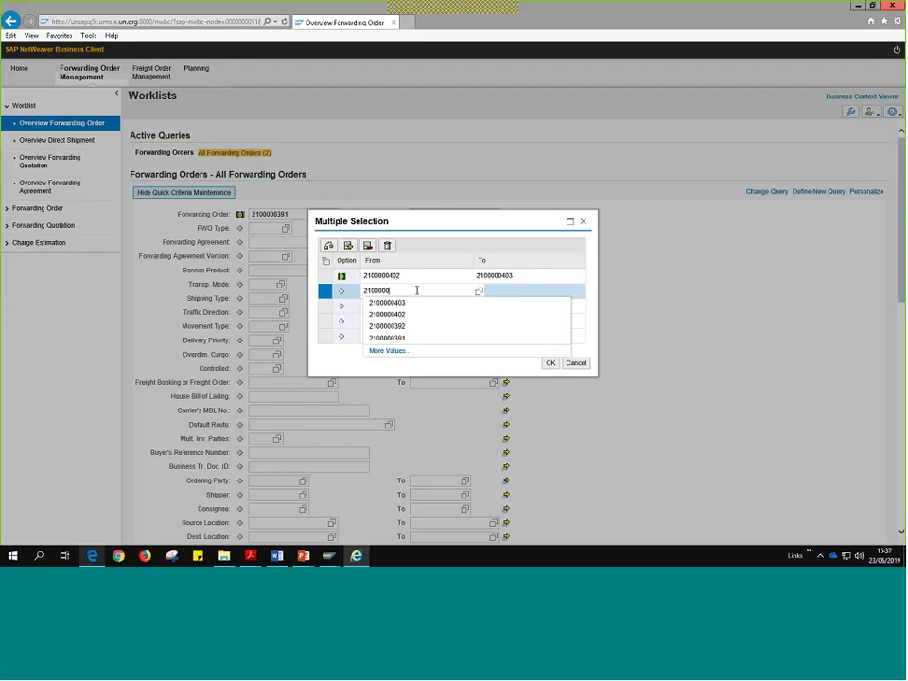
type("401")
left_click(480, 295)
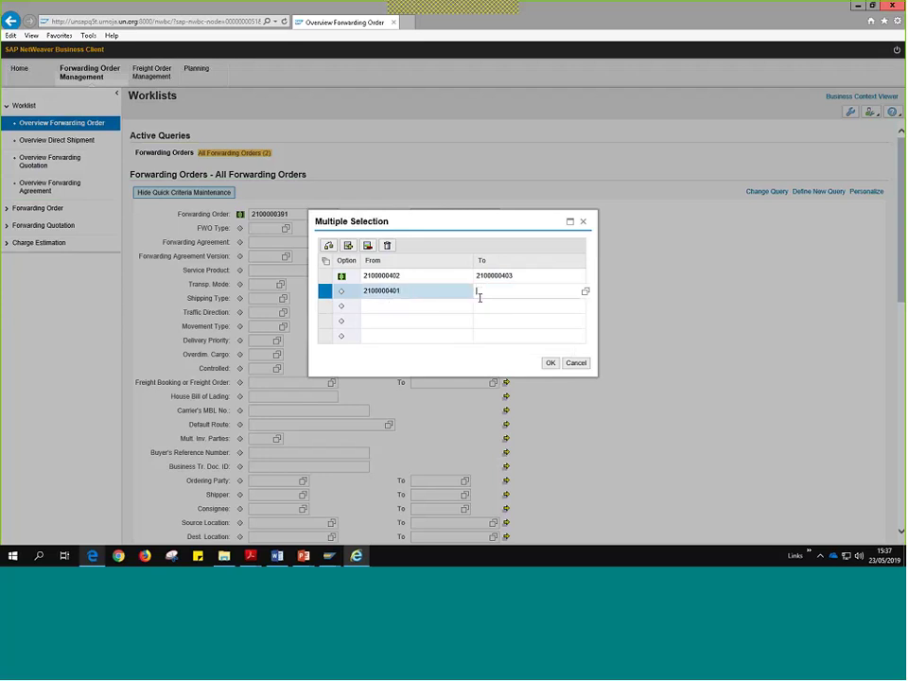
type("210000040404")
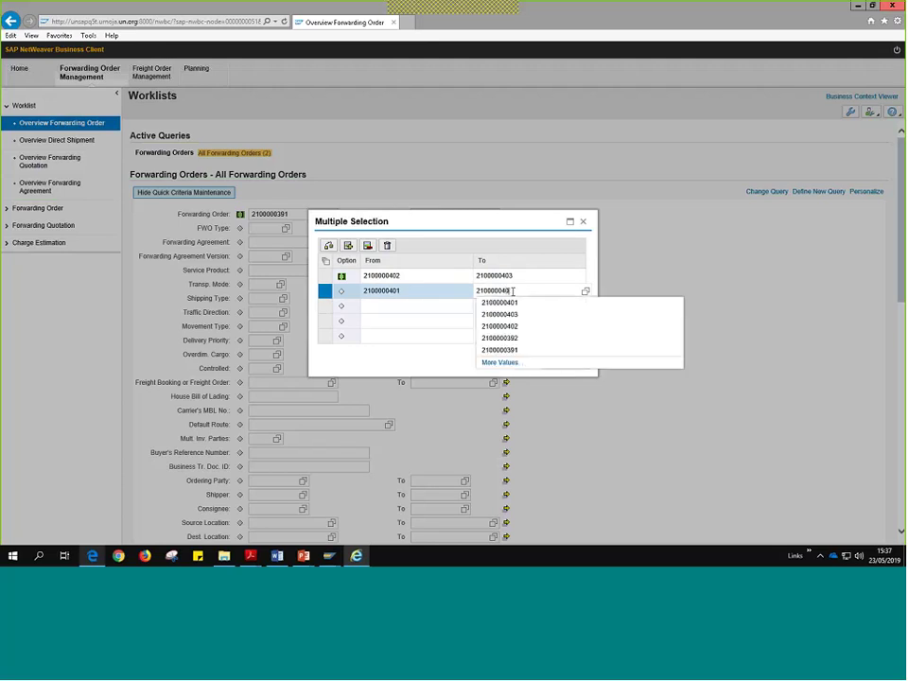
left_click(431, 324)
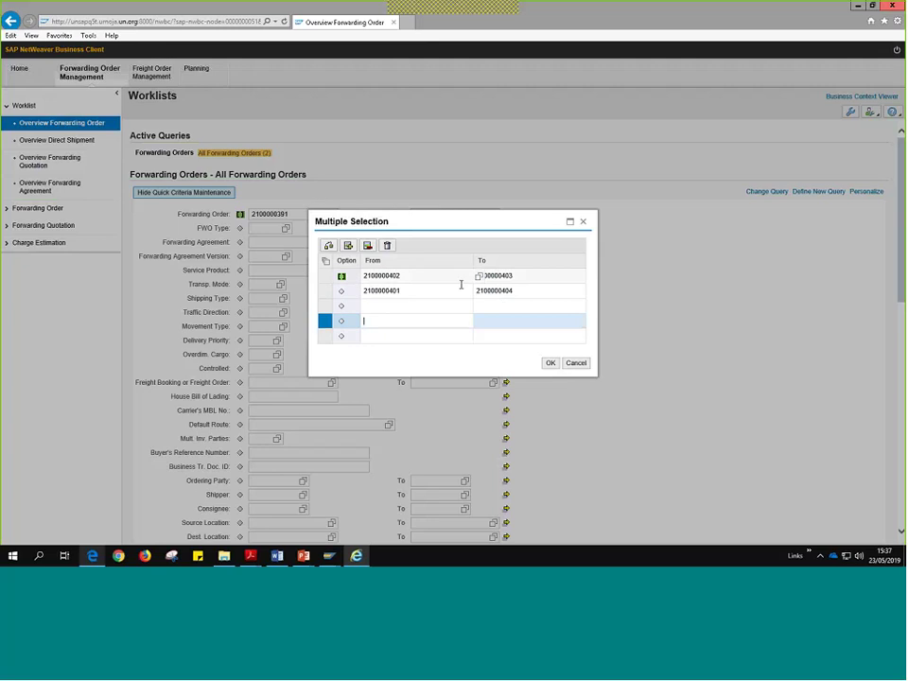
left_click(550, 364)
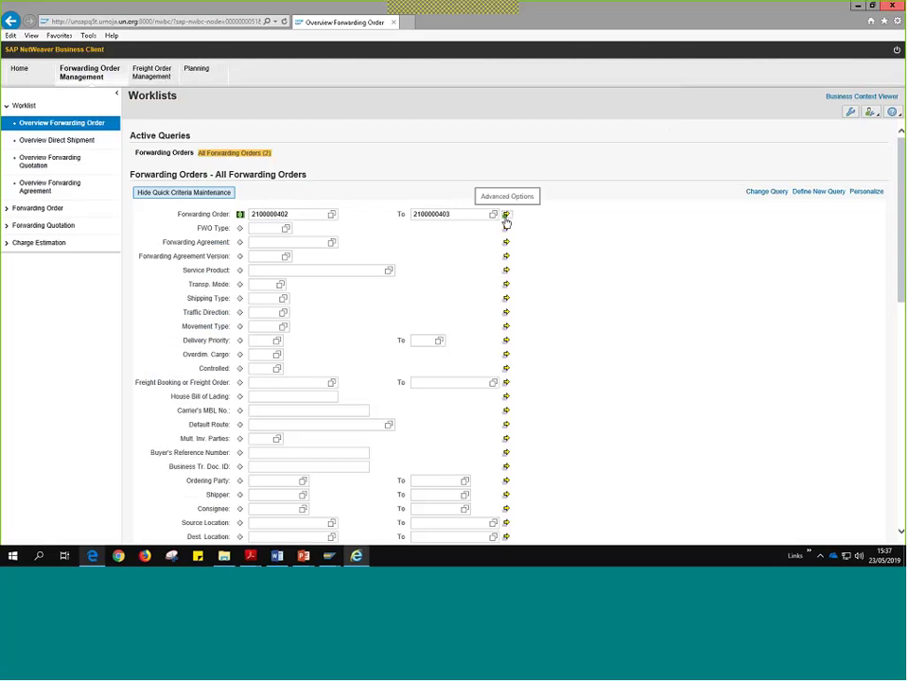
scroll(449, 308, "down", 3)
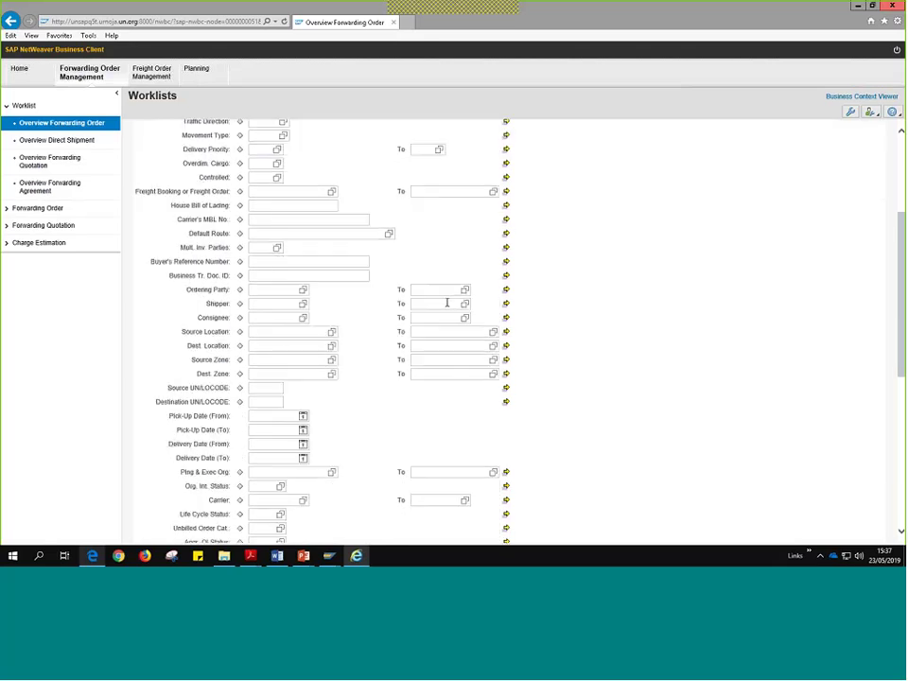
scroll(447, 302, "down", 6)
scroll(379, 265, "up", 5)
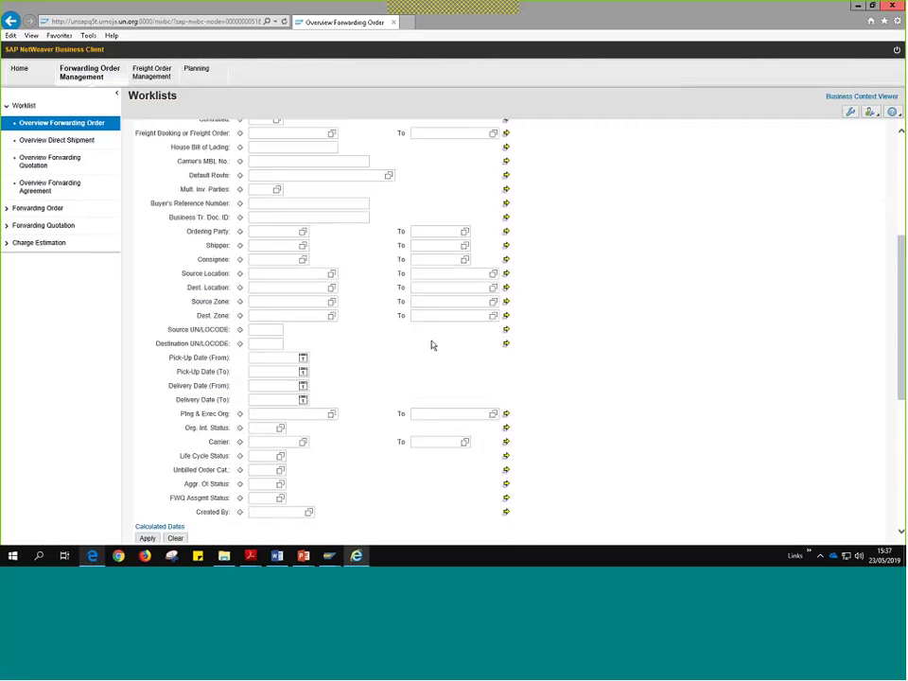
scroll(432, 346, "down", 5)
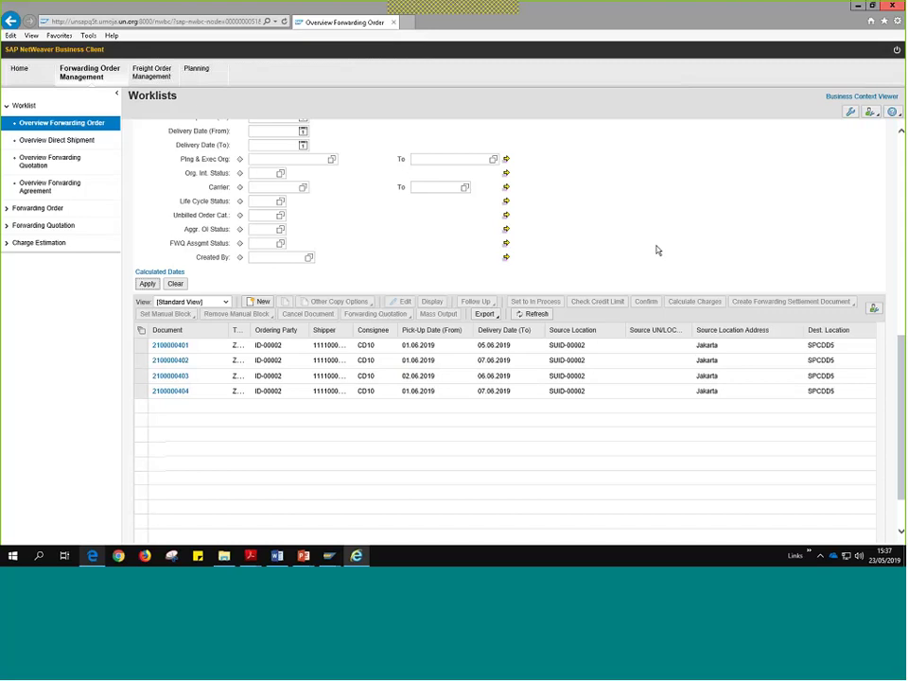
scroll(461, 237, "up", 4)
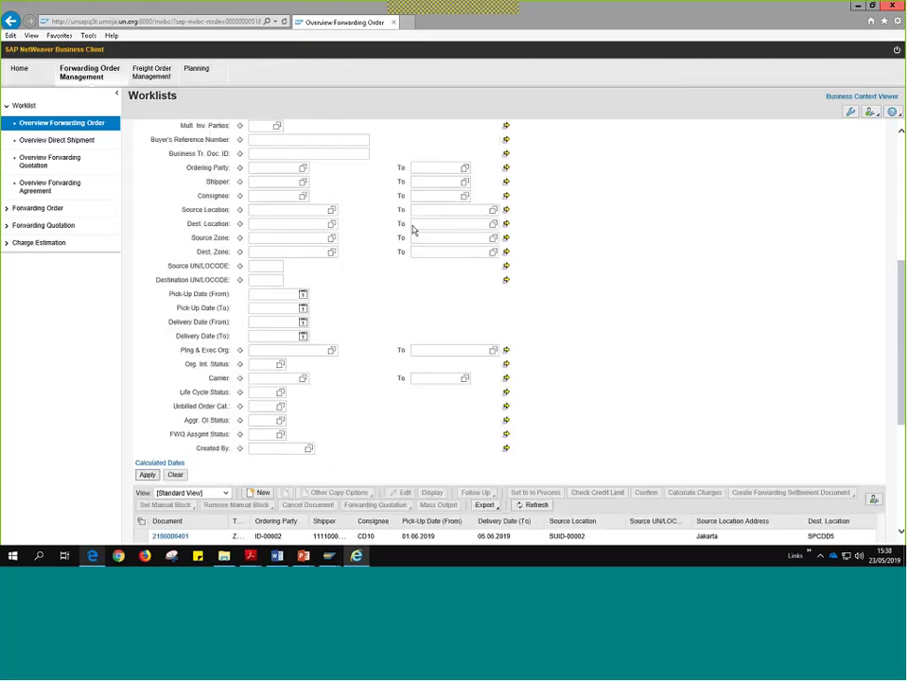
scroll(412, 229, "up", 6)
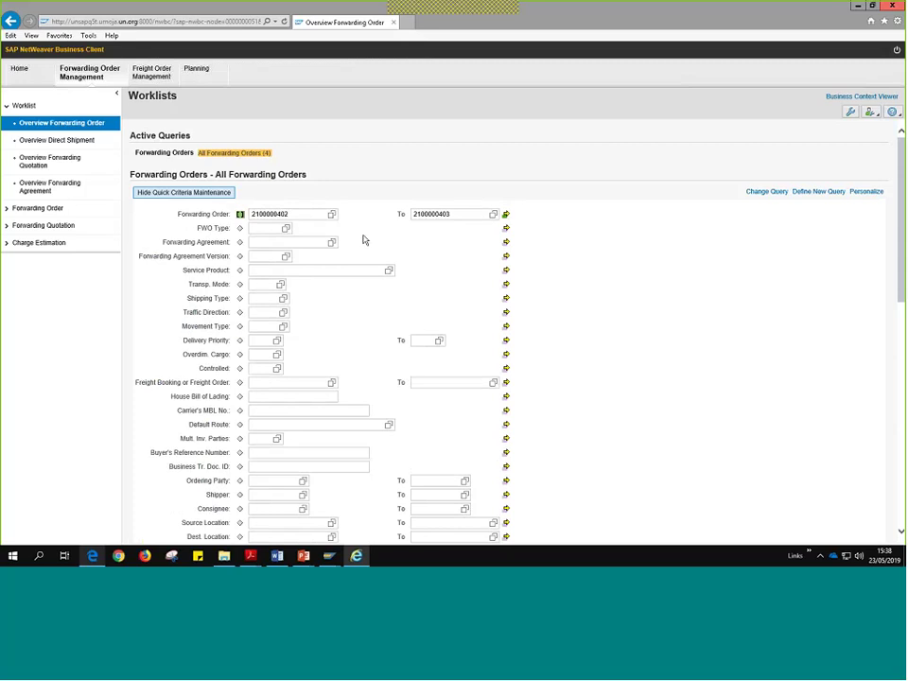
scroll(364, 240, "down", 10)
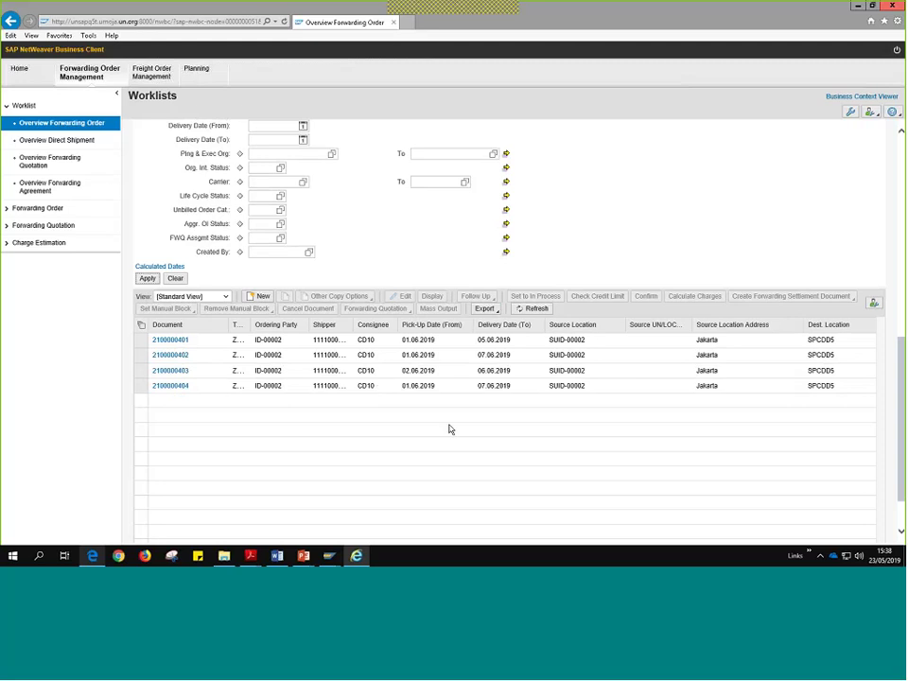
scroll(450, 430, "down", 1)
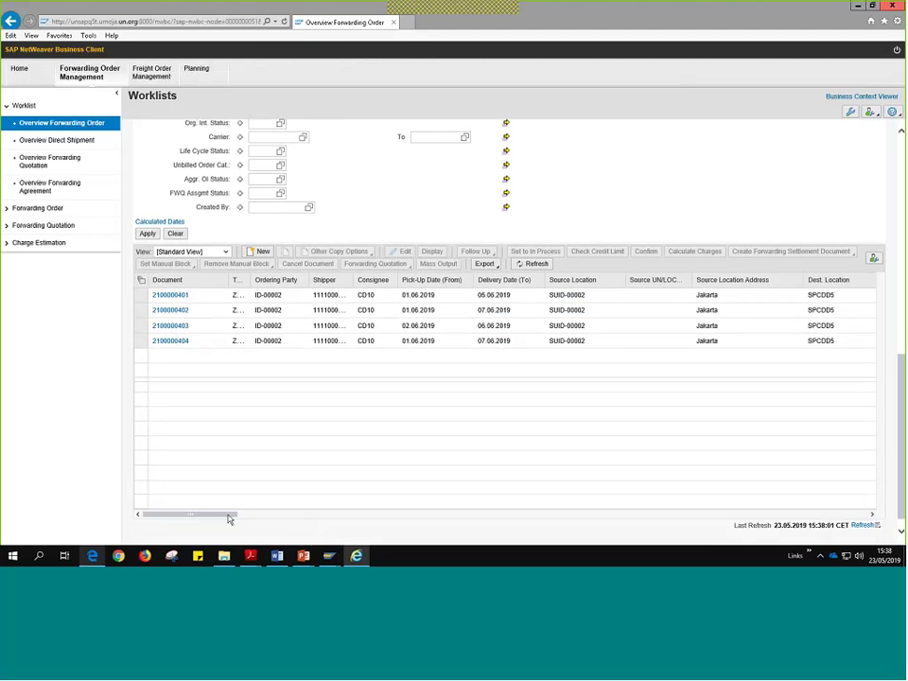
left_click_drag(228, 518, 876, 505)
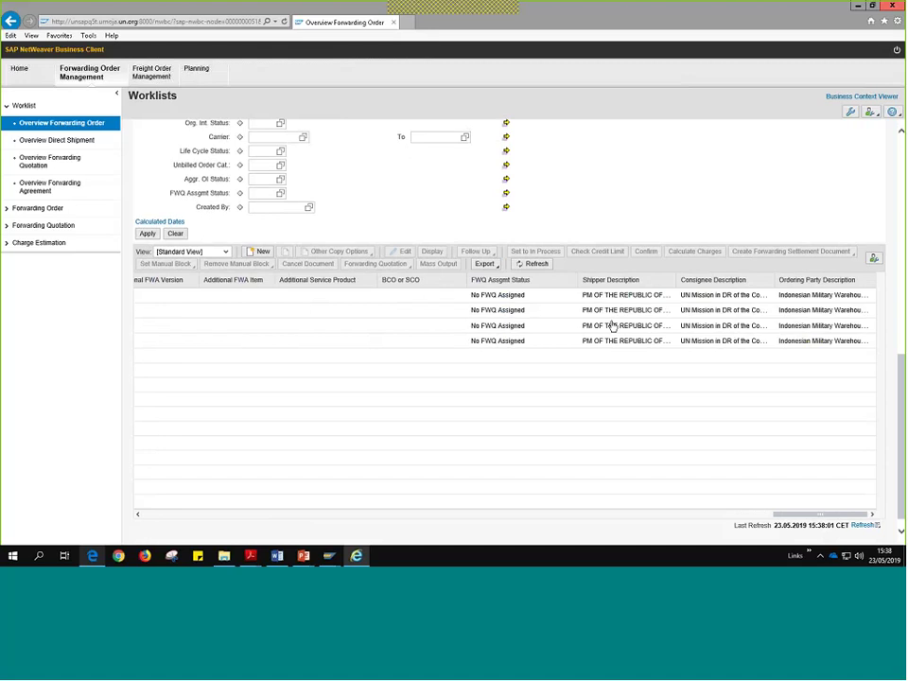
scroll(285, 508, "left", 6)
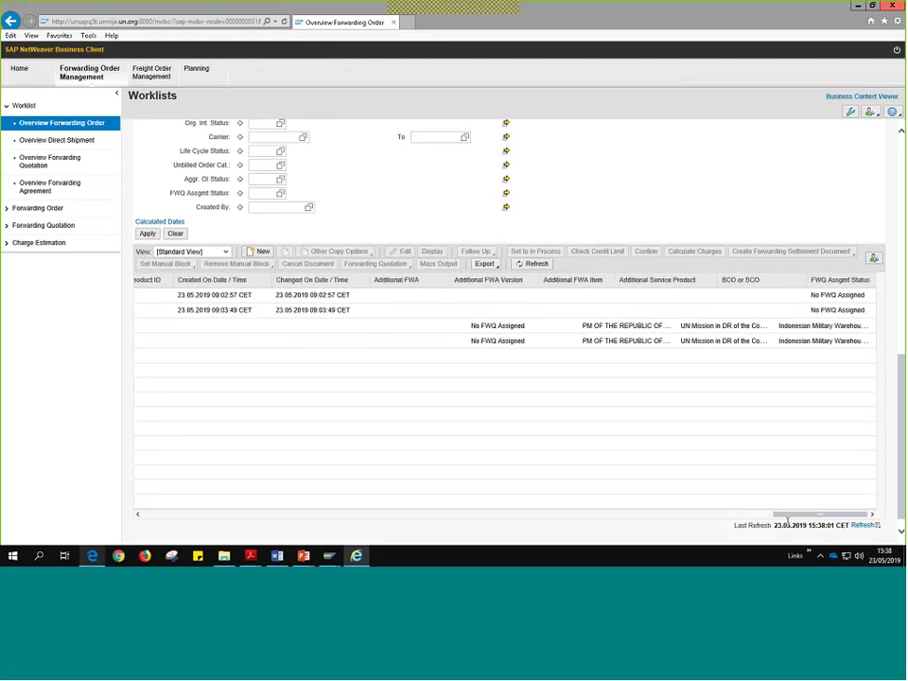
left_click(137, 514)
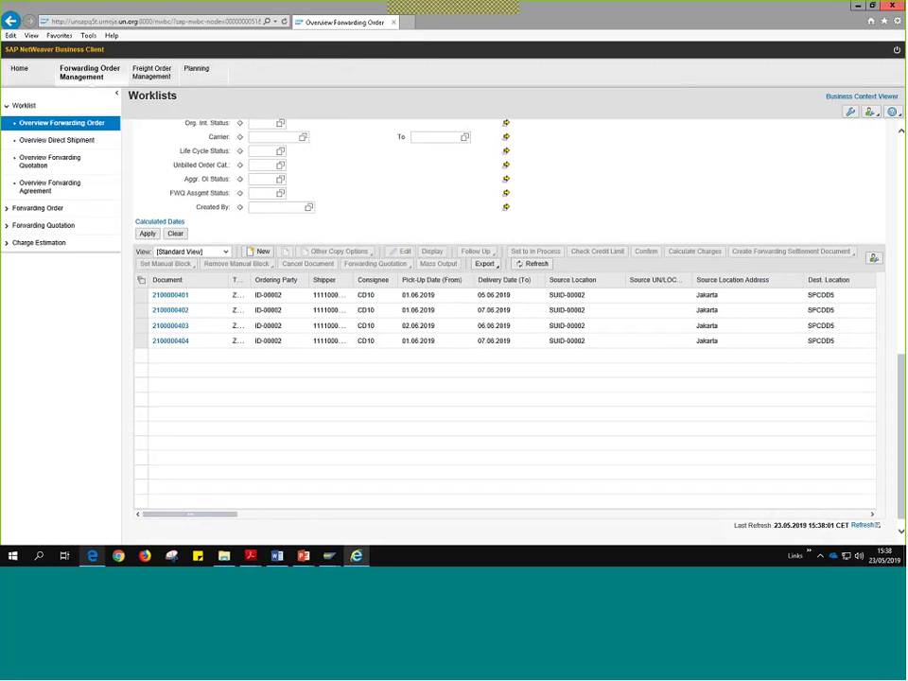
left_click(173, 310)
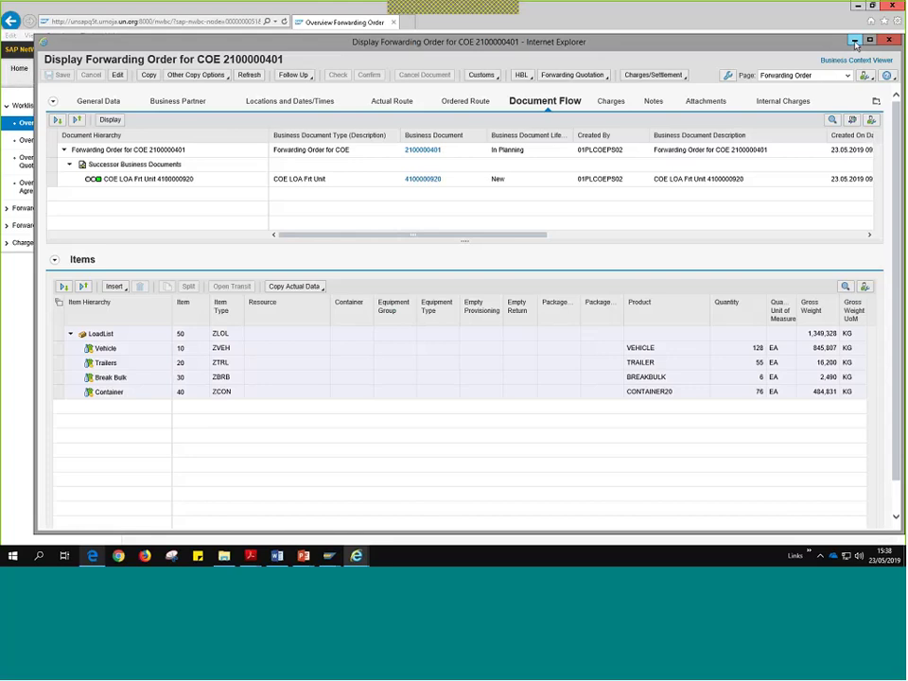
left_click_drag(672, 42, 653, 59)
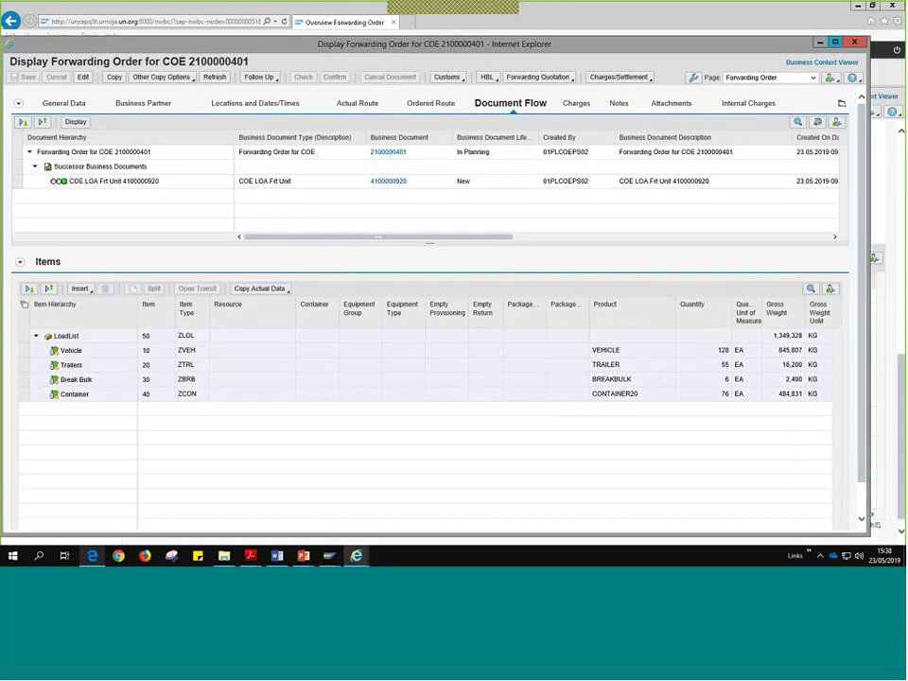
key("Escape")
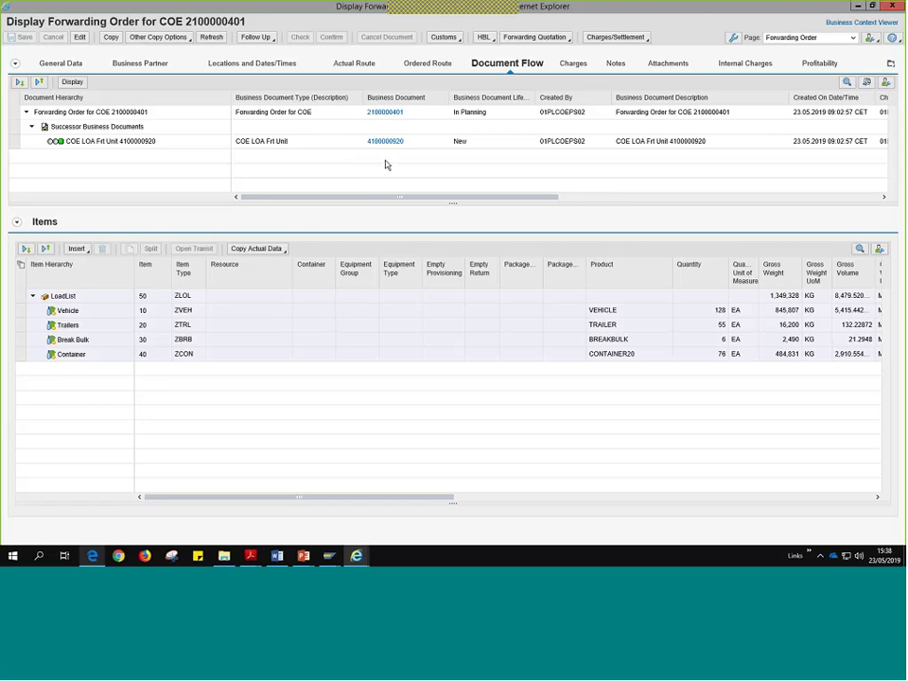
left_click(62, 63)
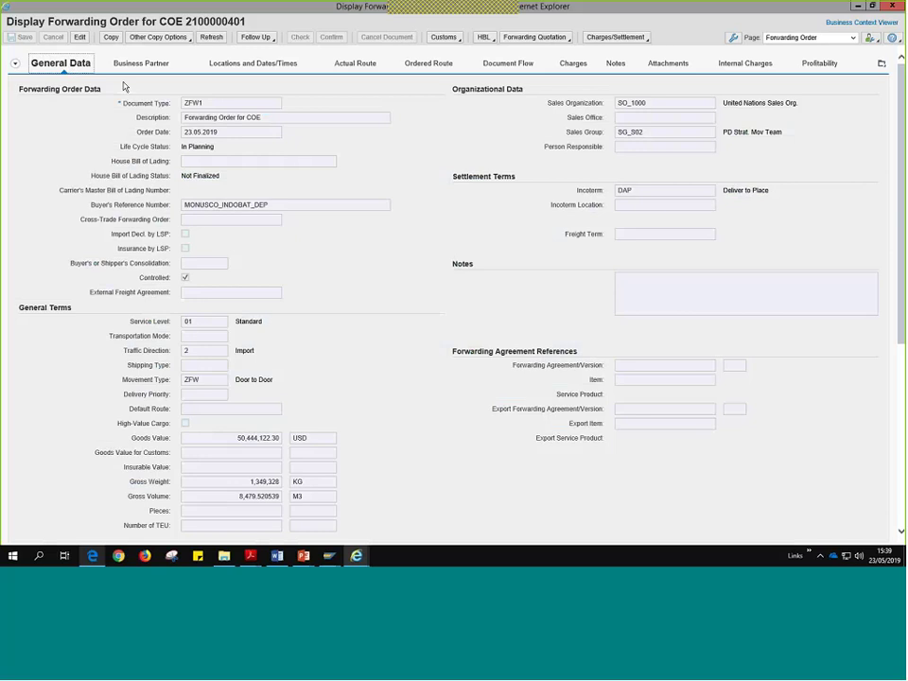
triple_click(480, 179)
left_click_drag(644, 192, 614, 194)
left_click(640, 197)
left_click(508, 63)
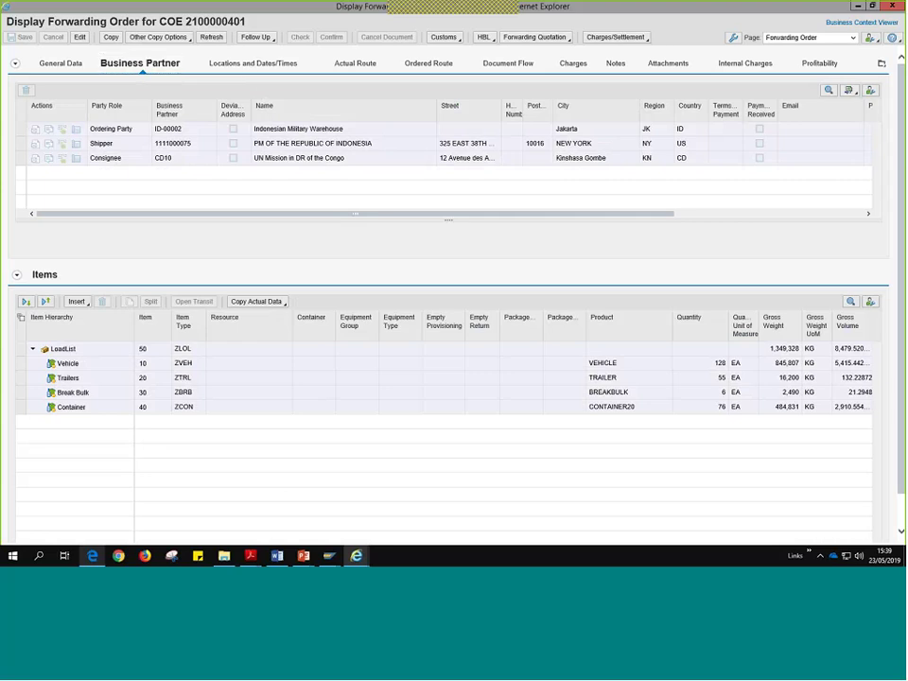
left_click(252, 63)
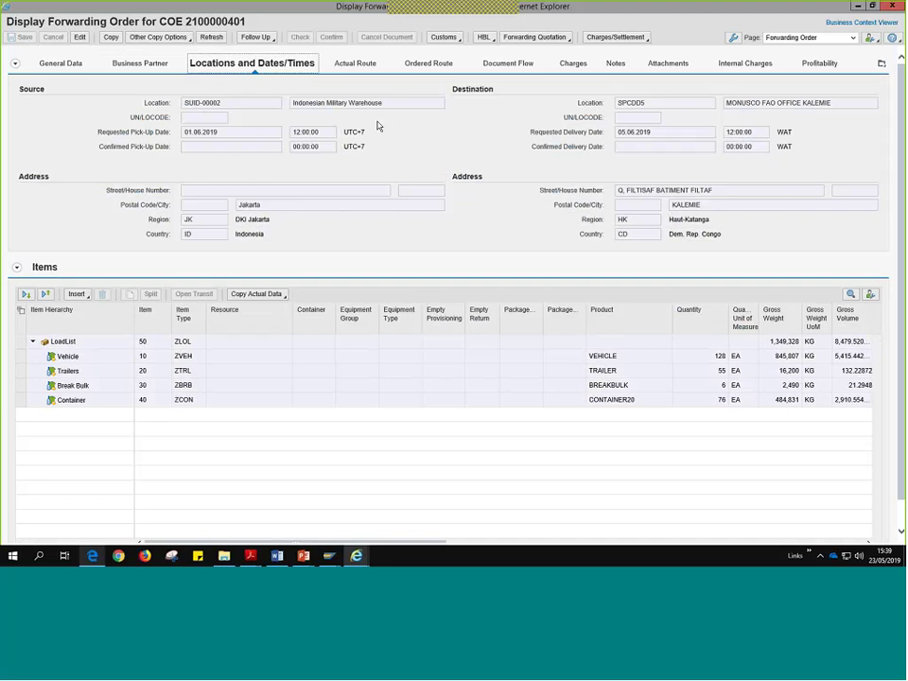
left_click(364, 66)
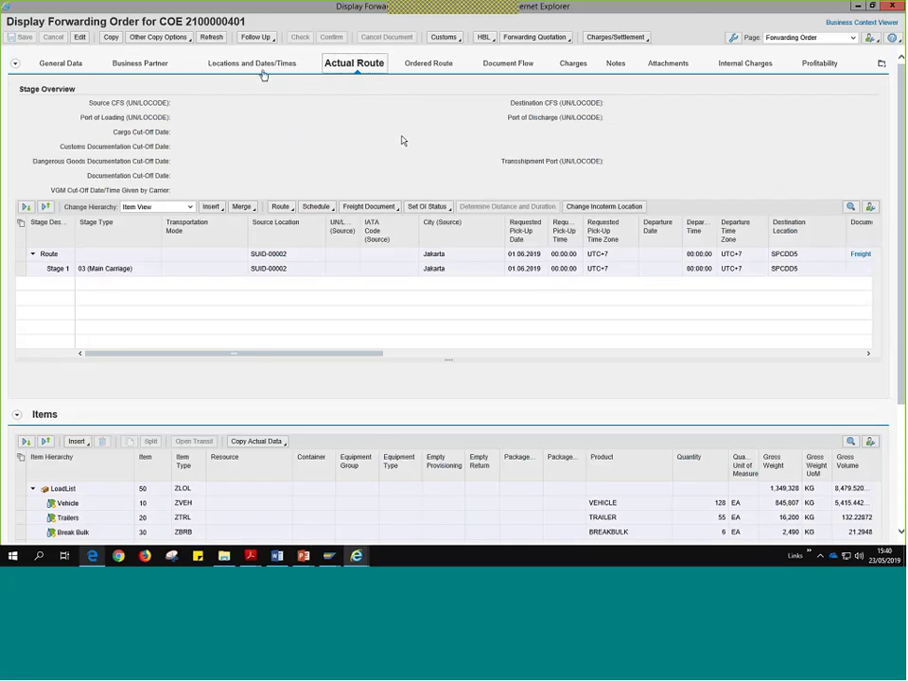
left_click(507, 67)
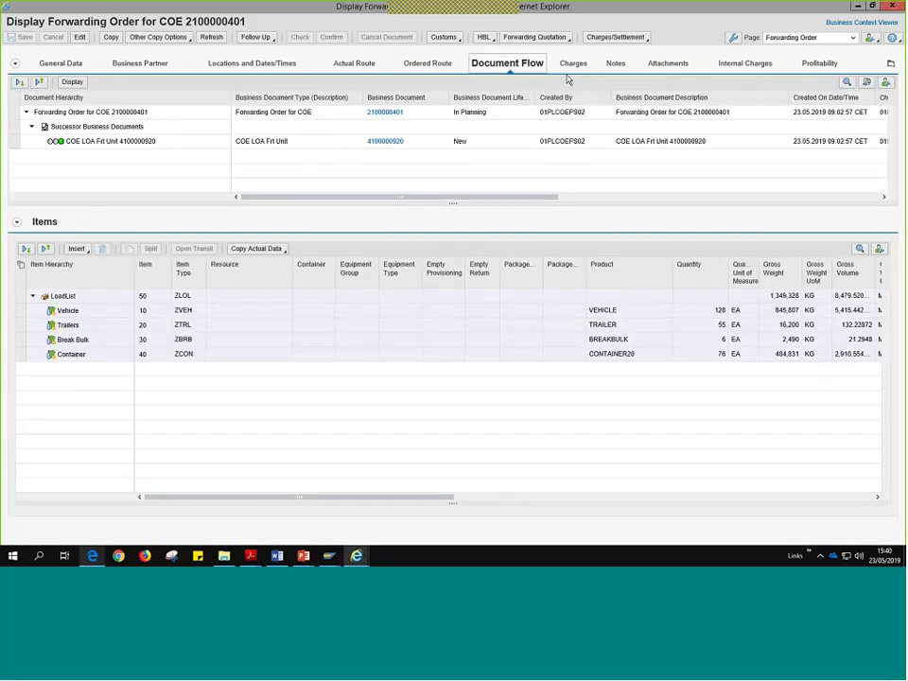
left_click(891, 63)
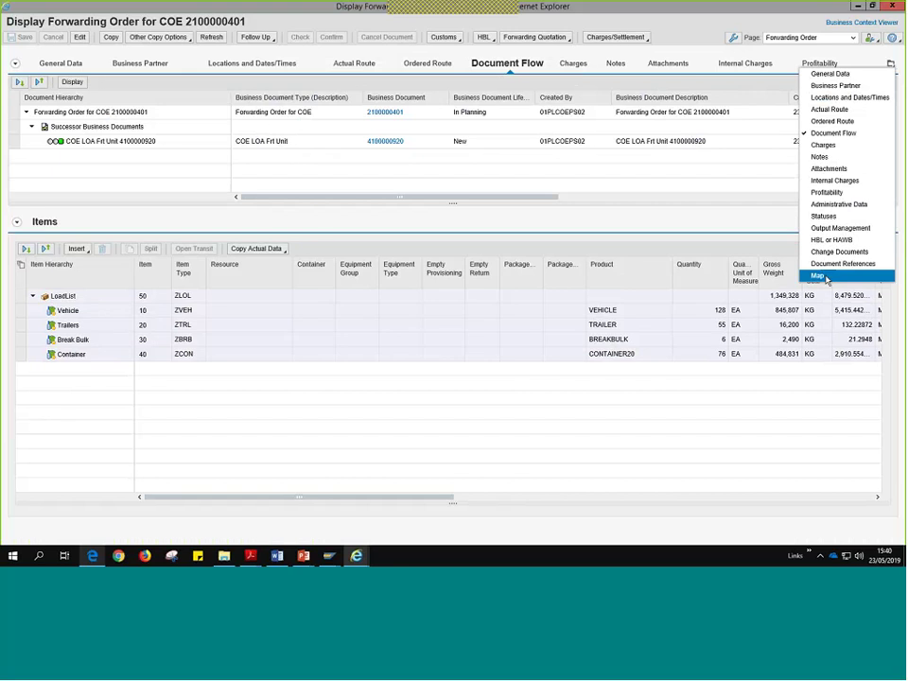
left_click(441, 212)
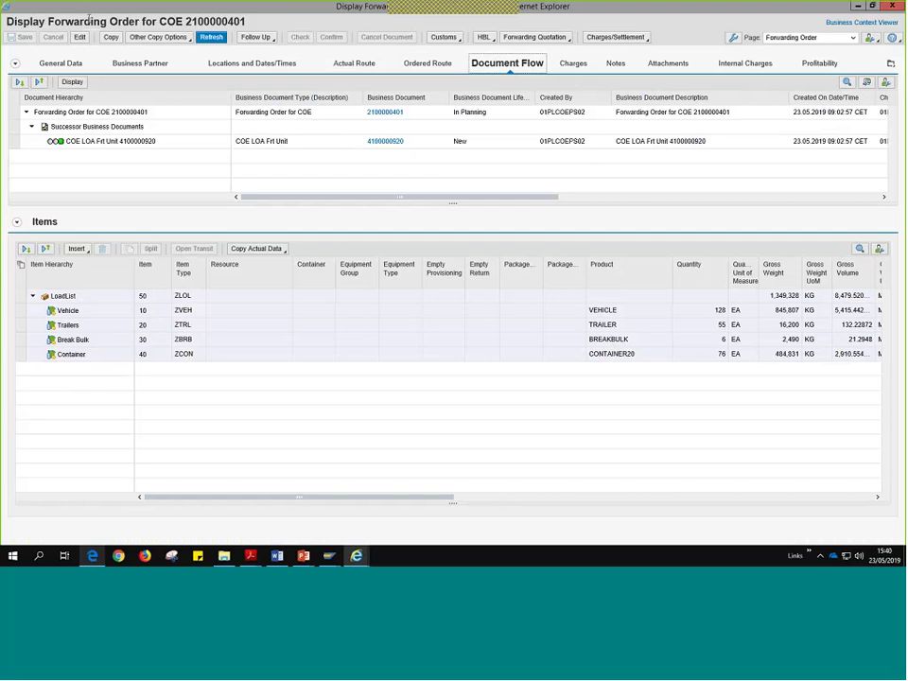
Step: Review the Statuses section's life cycle and execution statuses, then view Output Management
left_click_drag(45, 18, 255, 19)
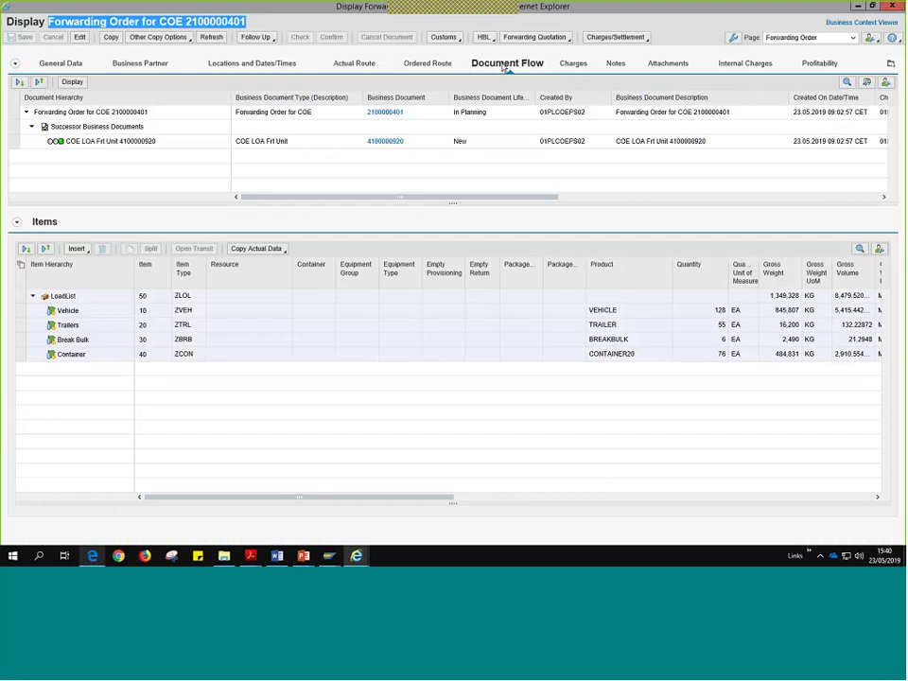
left_click(901, 69)
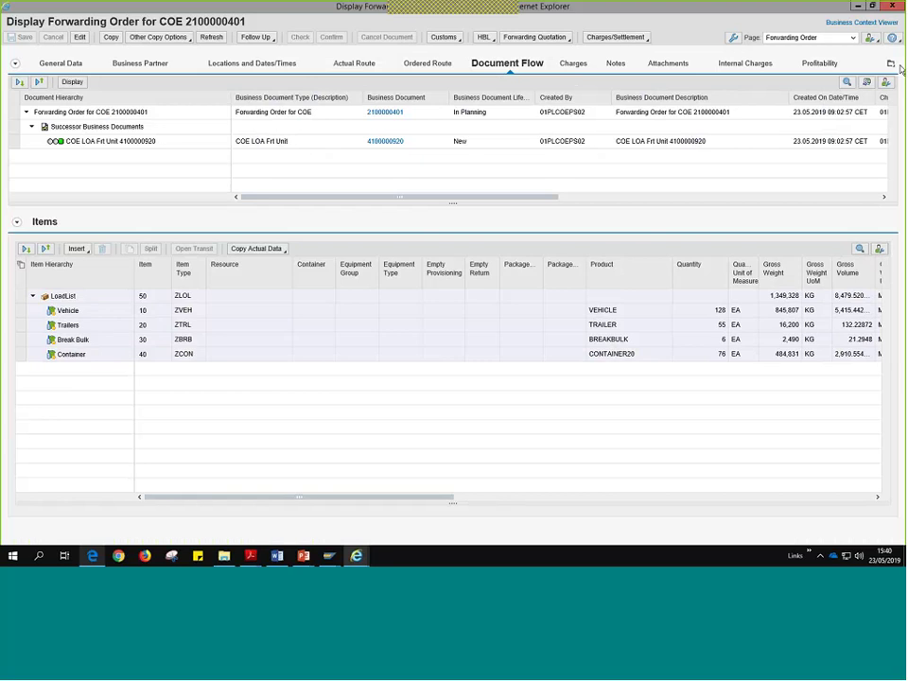
left_click(898, 66)
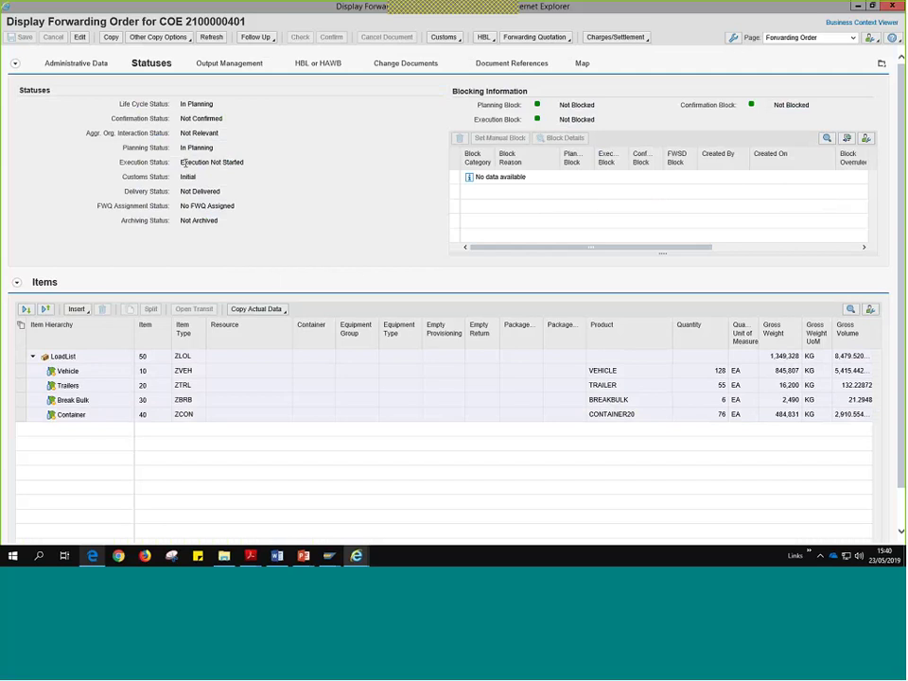
left_click_drag(186, 162, 254, 161)
left_click_drag(181, 104, 225, 104)
left_click(244, 65)
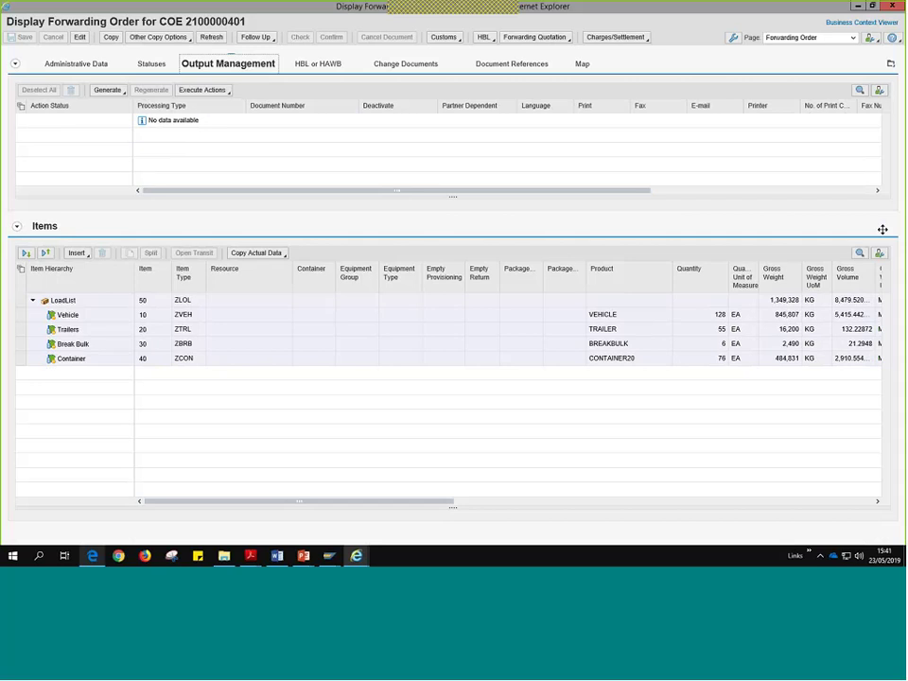
Step: Explore the page personalization dialog's section layout and stacking options without saving changes
left_click(872, 39)
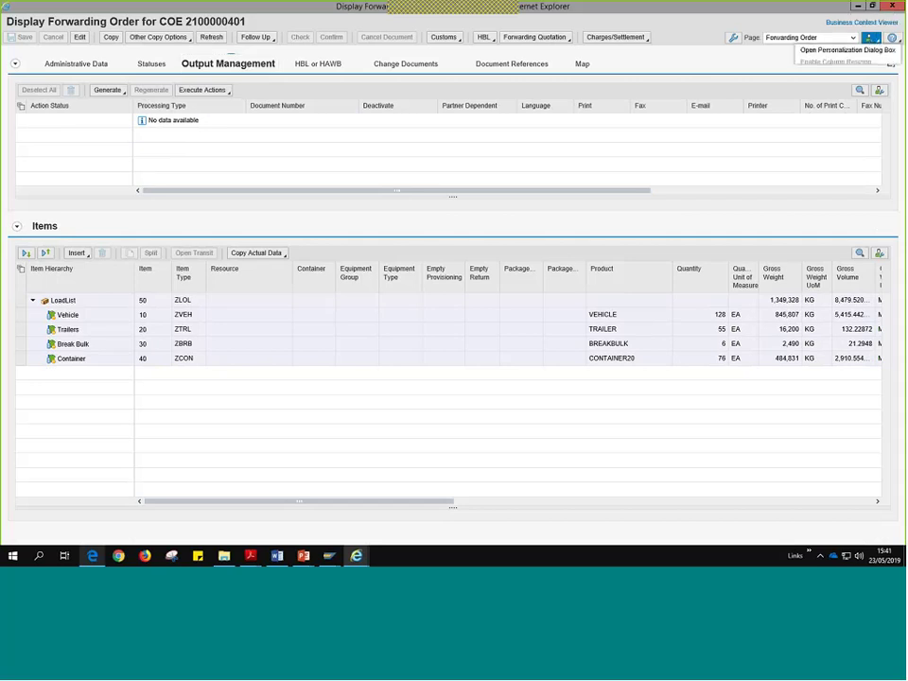
left_click(837, 51)
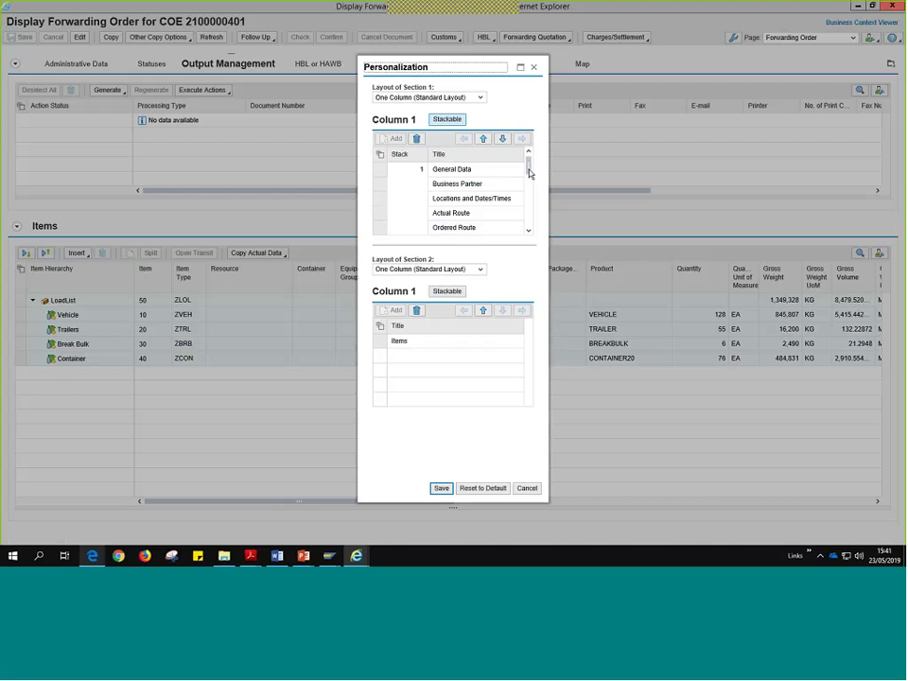
left_click_drag(529, 173, 531, 247)
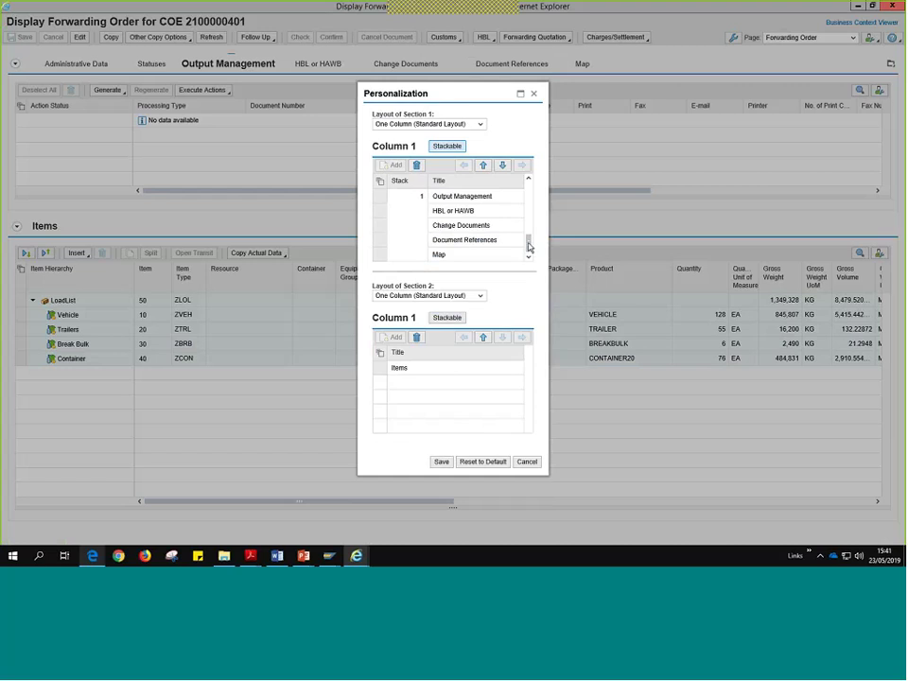
left_click_drag(529, 247, 529, 243)
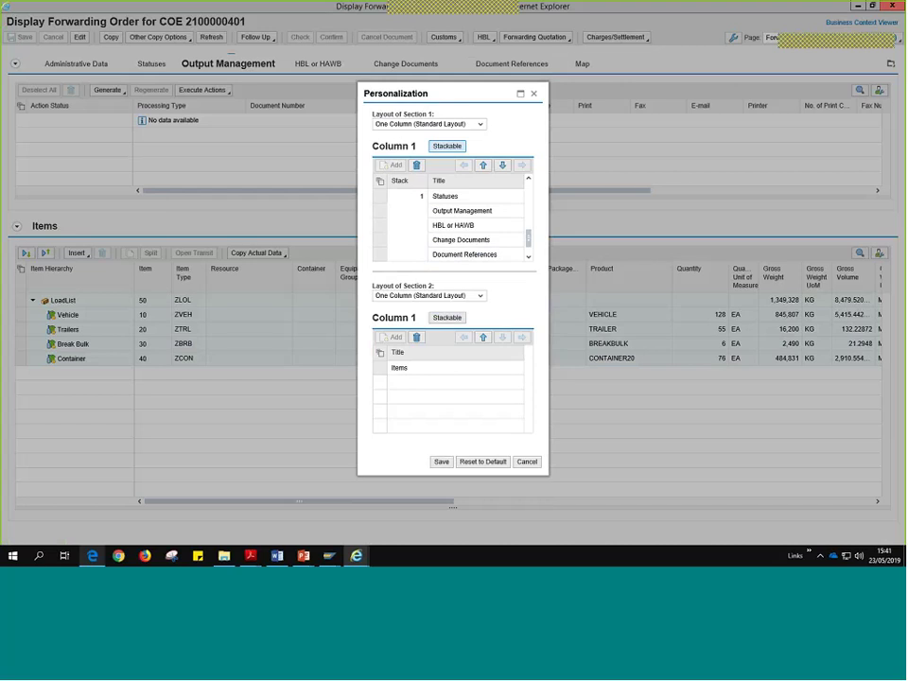
left_click_drag(530, 246, 531, 251)
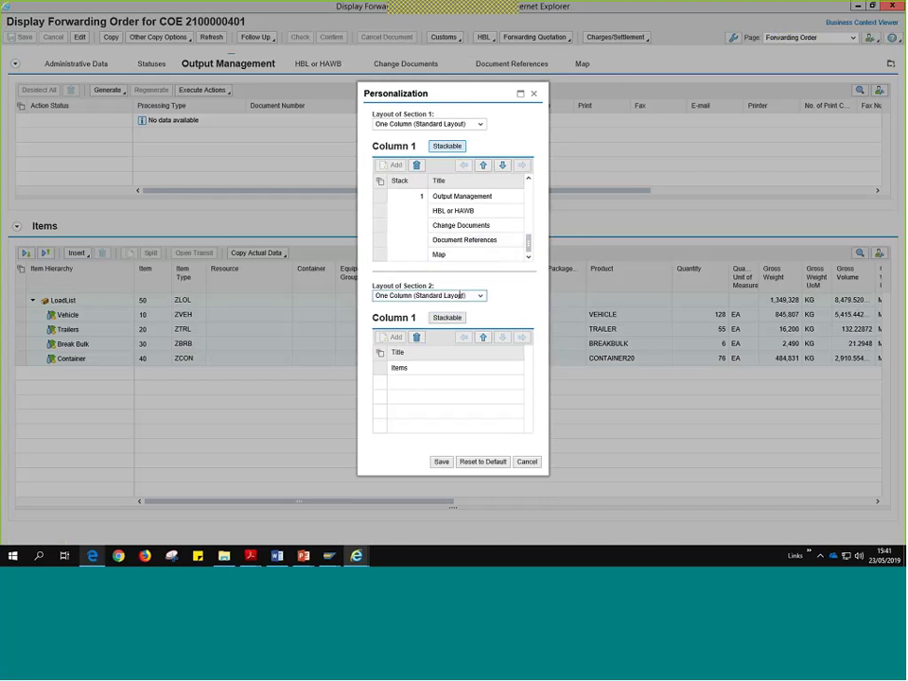
triple_click(440, 287)
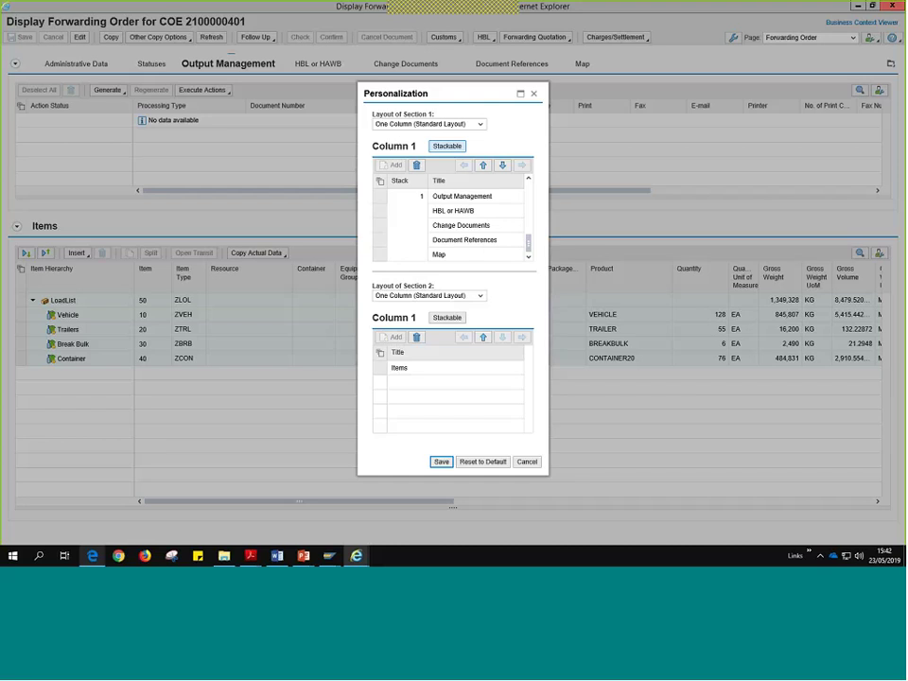
left_click(478, 296)
left_click(502, 304)
left_click(448, 146)
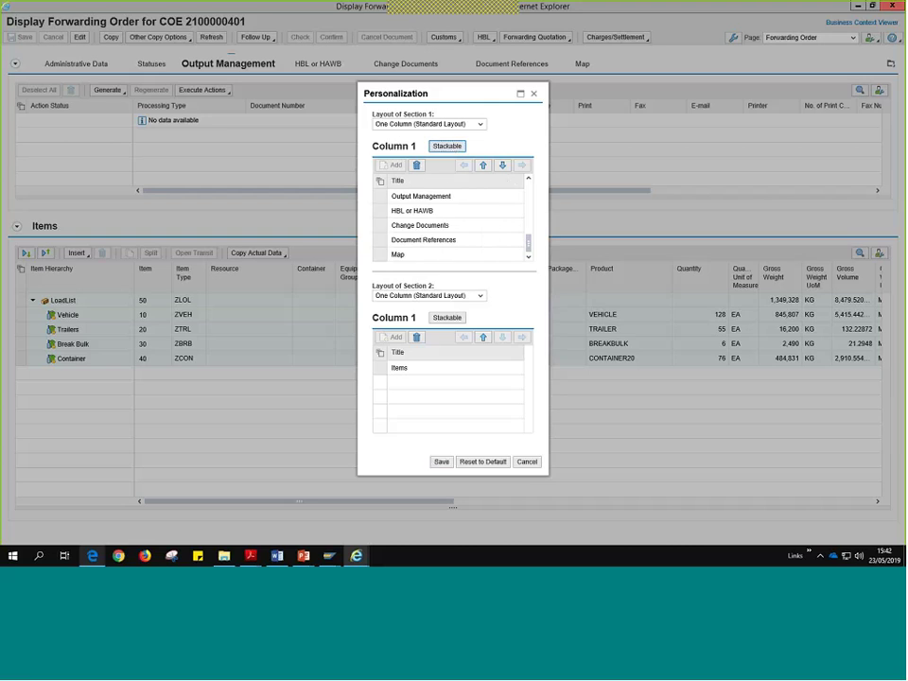
left_click(489, 462)
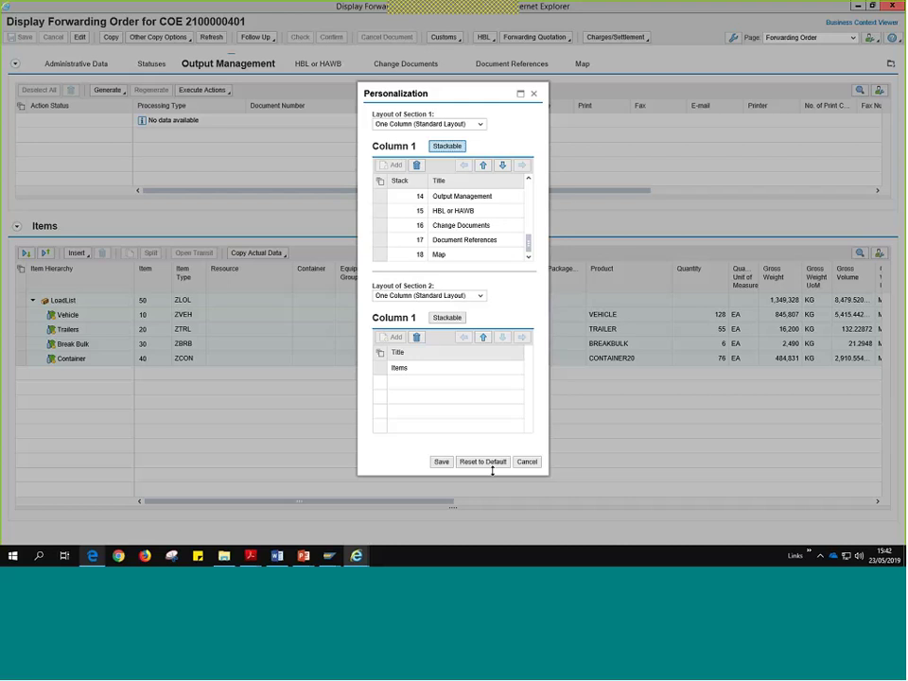
left_click(527, 462)
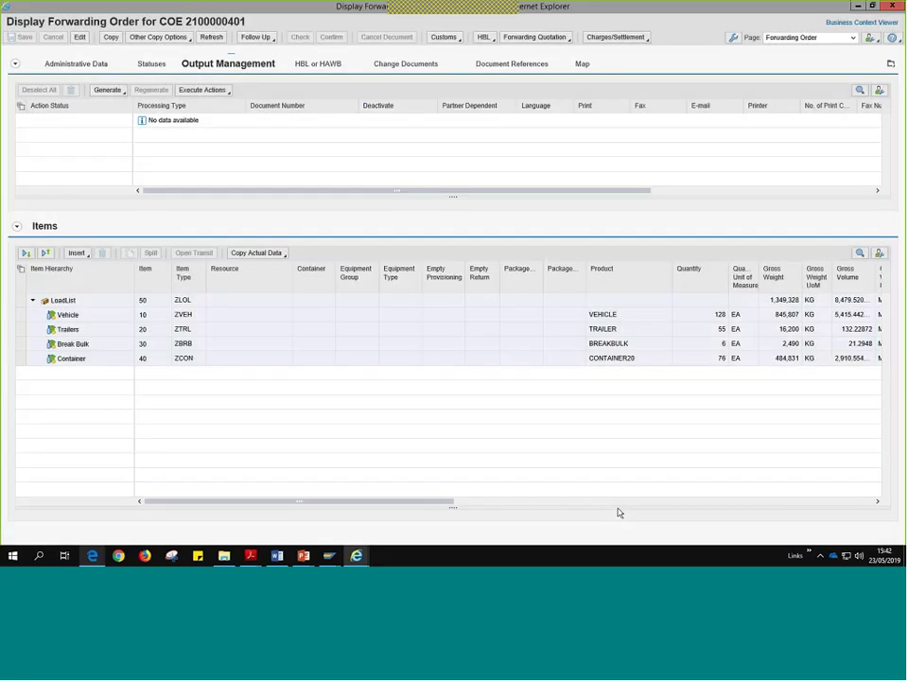
Step: Reset the forwarding order page layout to its default
left_click(872, 38)
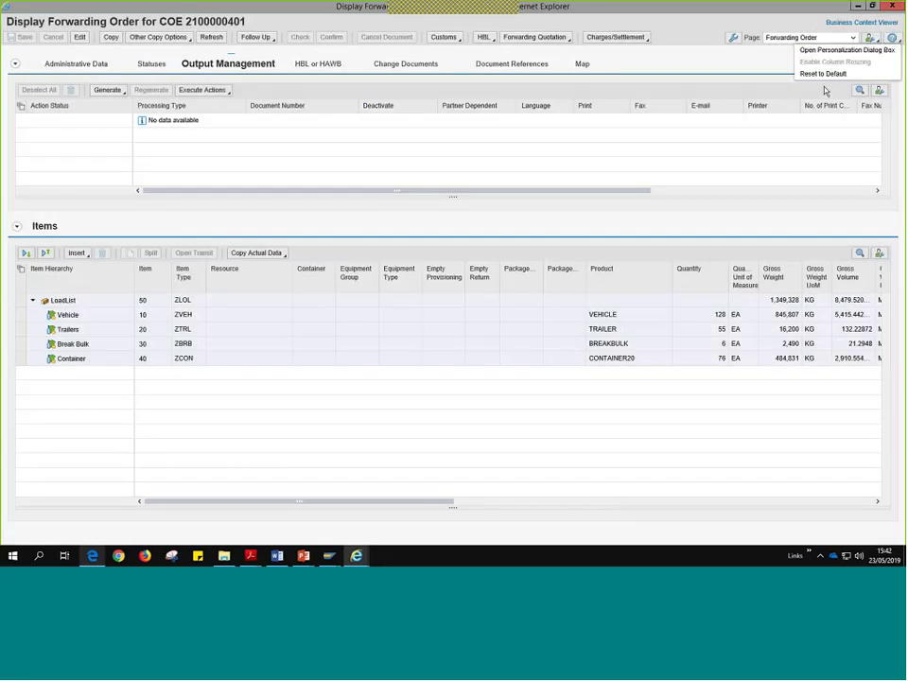
left_click(846, 49)
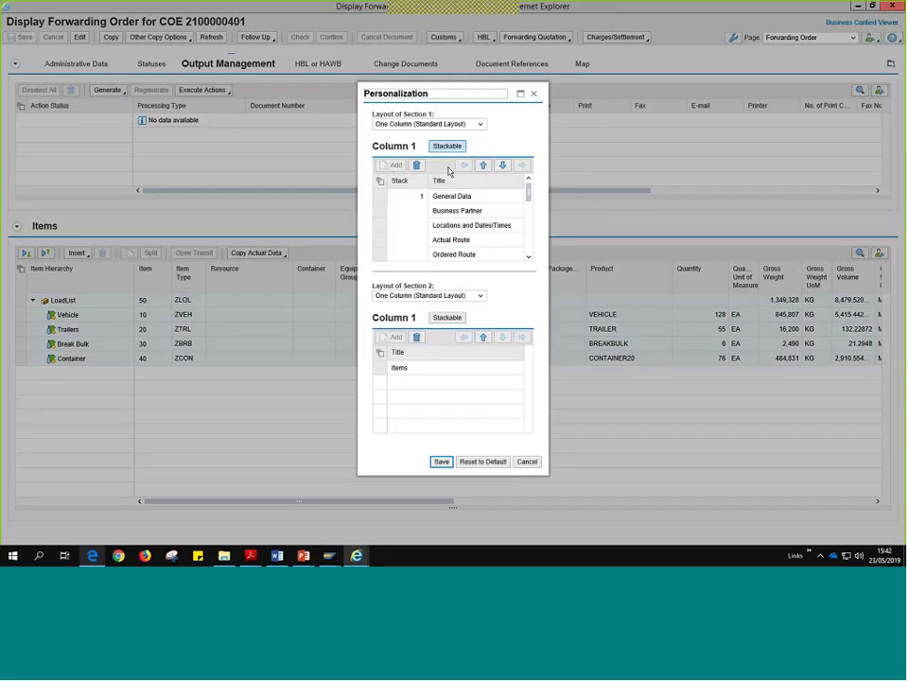
left_click(485, 463)
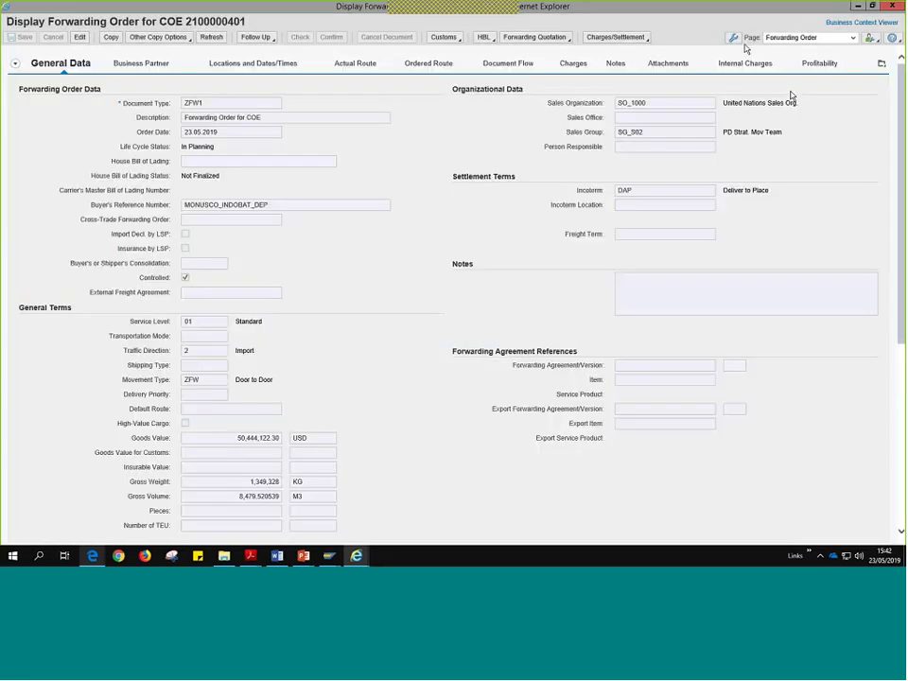
Step: Add a Document References block to Section 1 of the page personalization
scroll(379, 227, "down", 5)
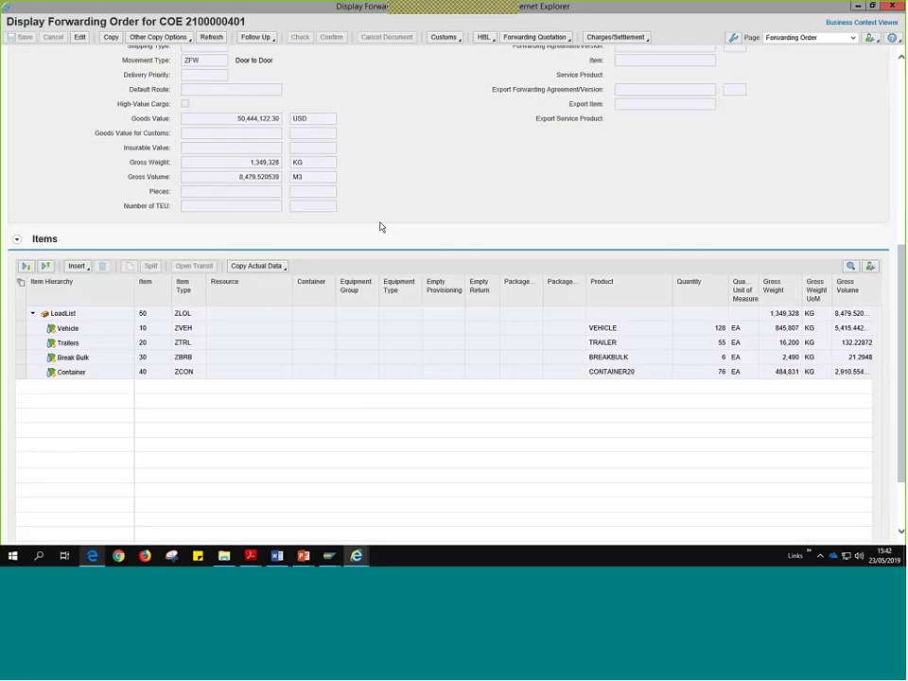
scroll(379, 227, "up", 5)
left_click(872, 39)
left_click(831, 51)
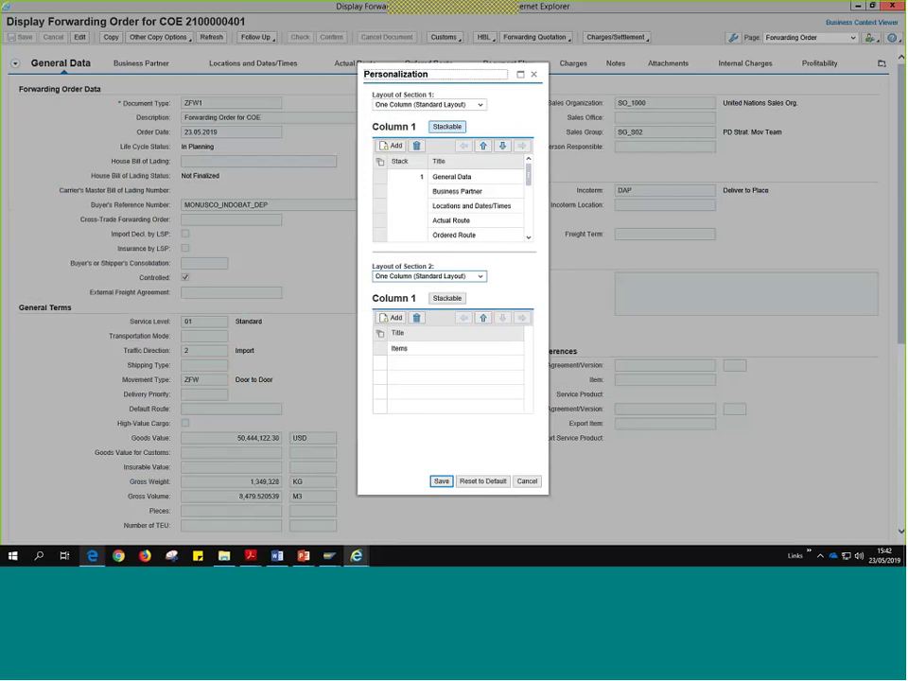
left_click(396, 148)
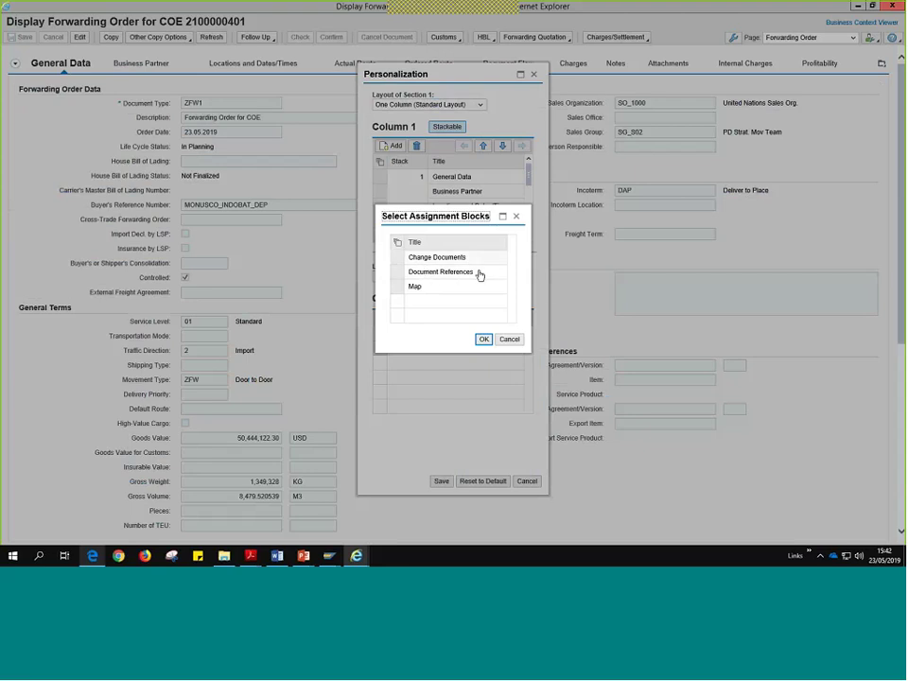
left_click(428, 275)
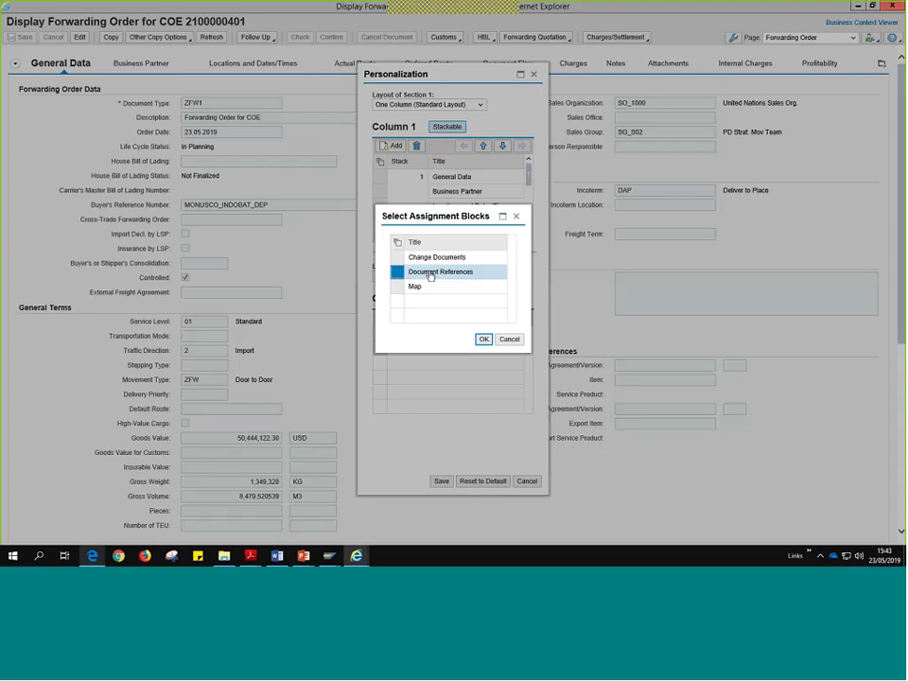
key("Return")
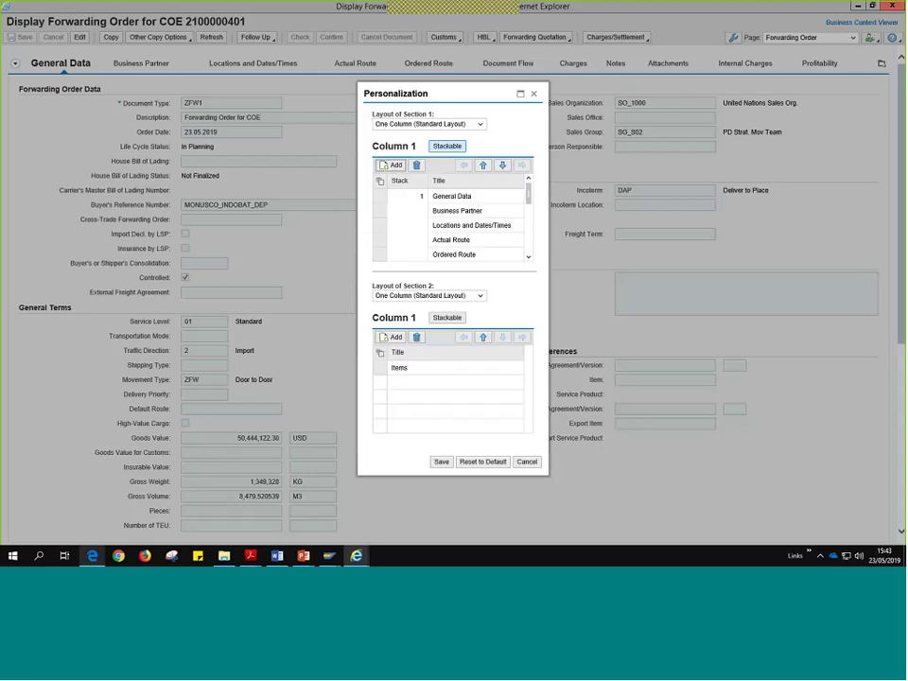
Step: Remove the Items block from Section 2 and save the personalized layout
left_click_drag(528, 193, 536, 259)
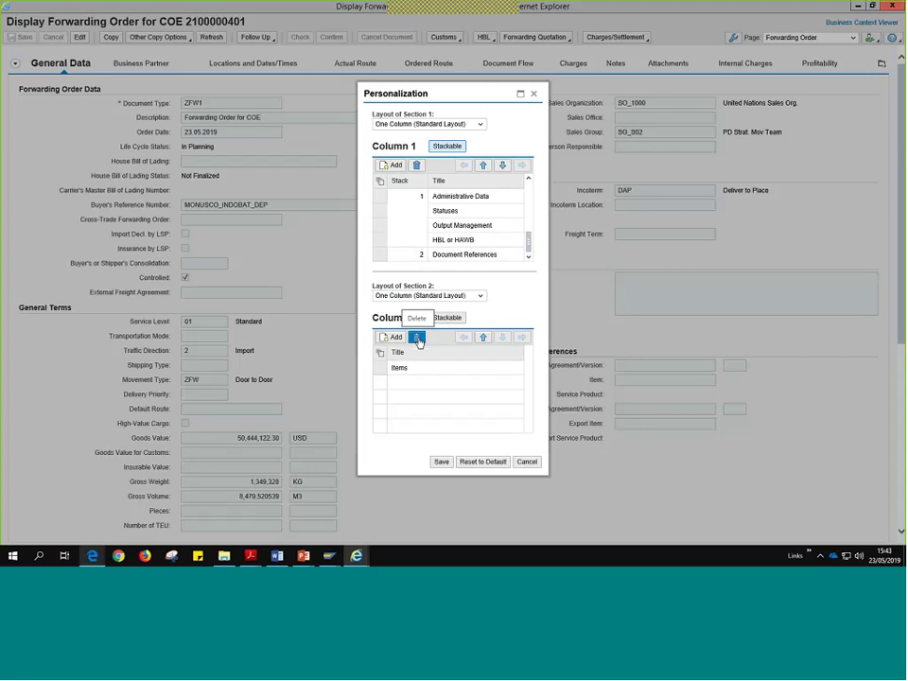
left_click(393, 375)
left_click(416, 337)
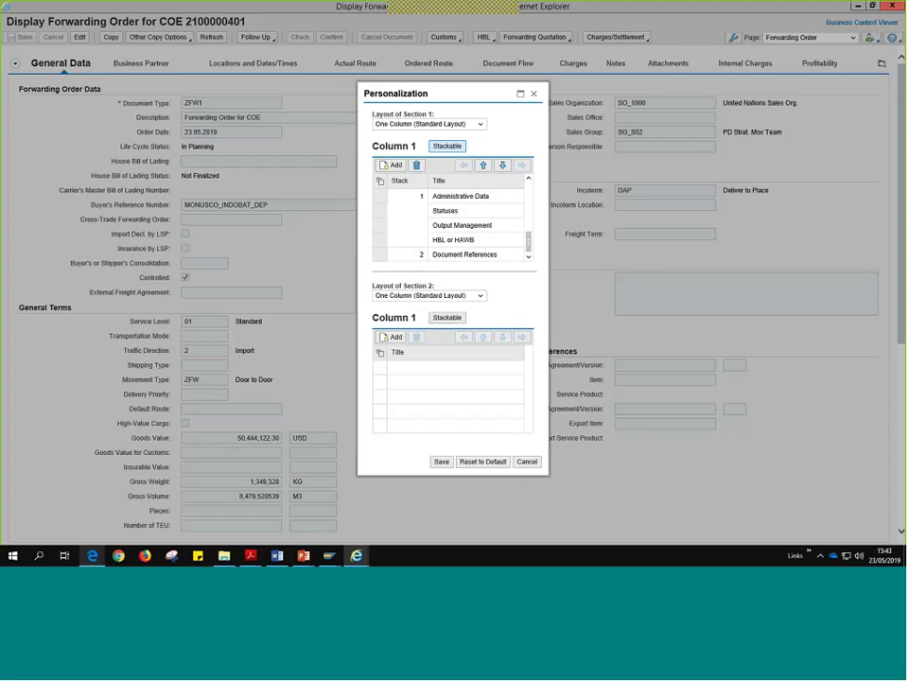
left_click(391, 165)
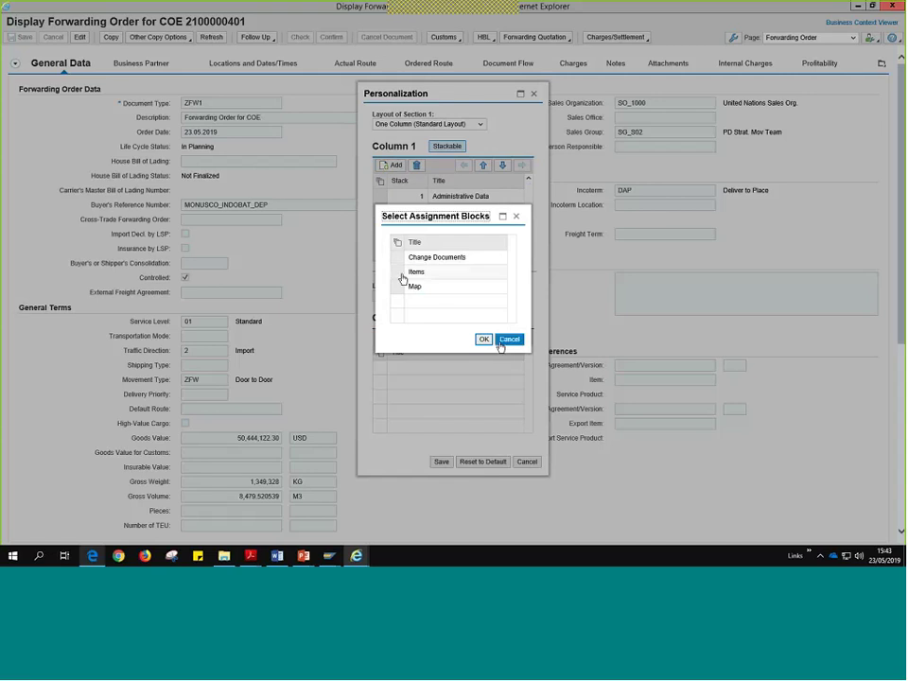
left_click(398, 273)
left_click(503, 341)
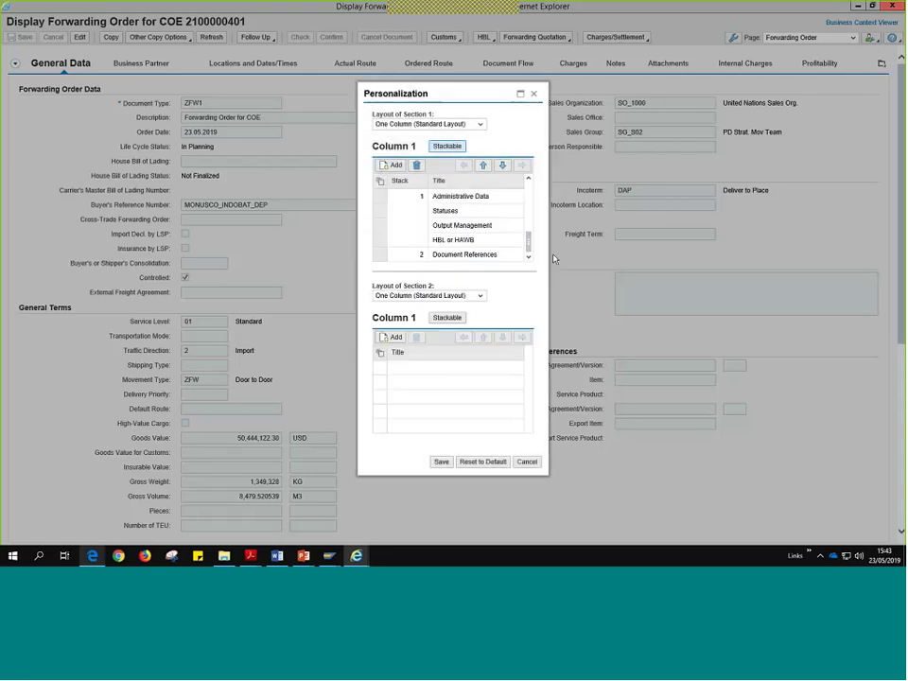
left_click(441, 461)
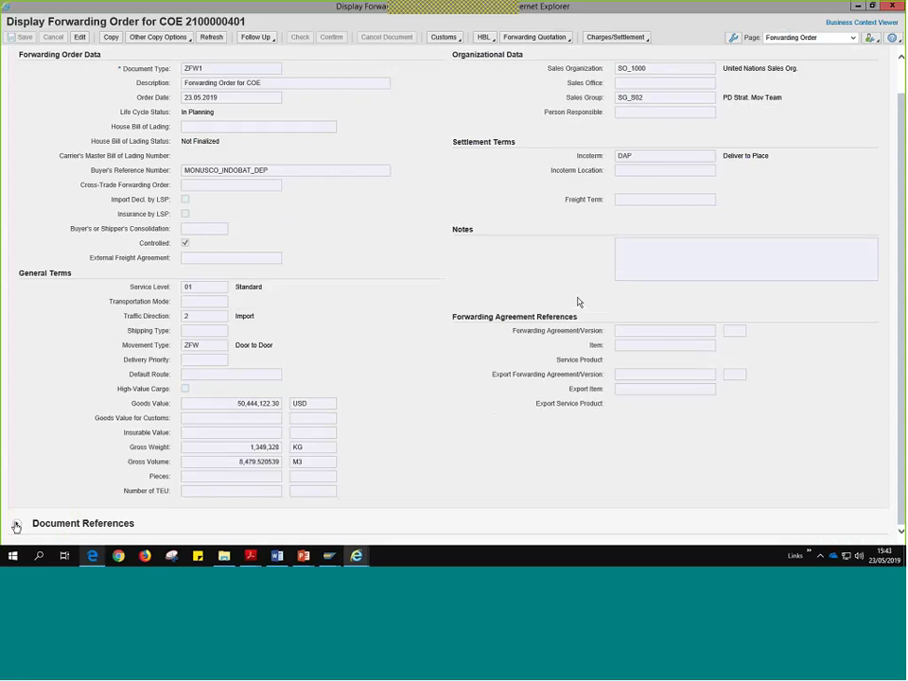
left_click(17, 527)
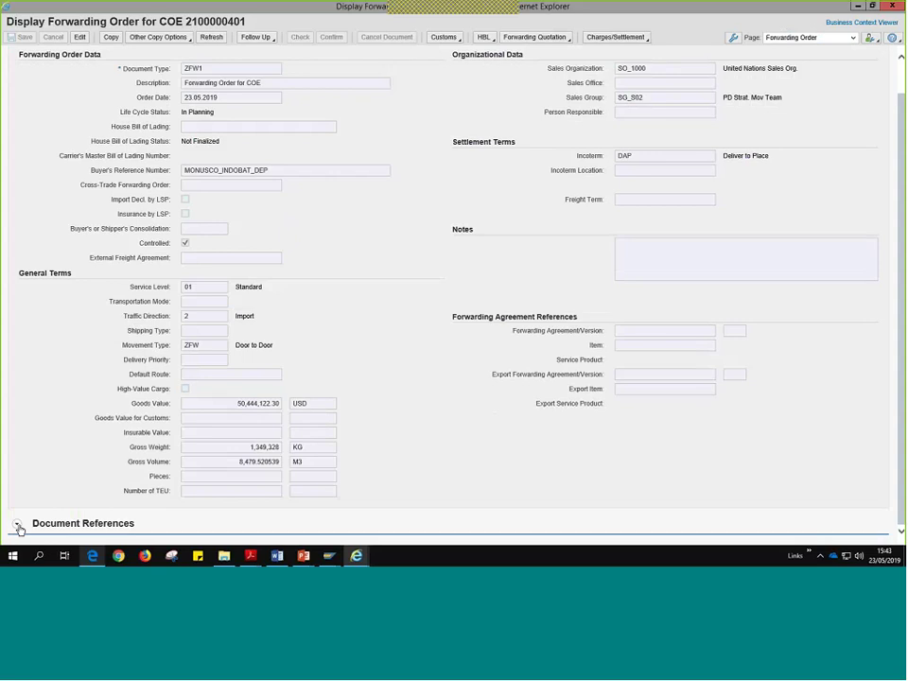
scroll(344, 396, "down", 4)
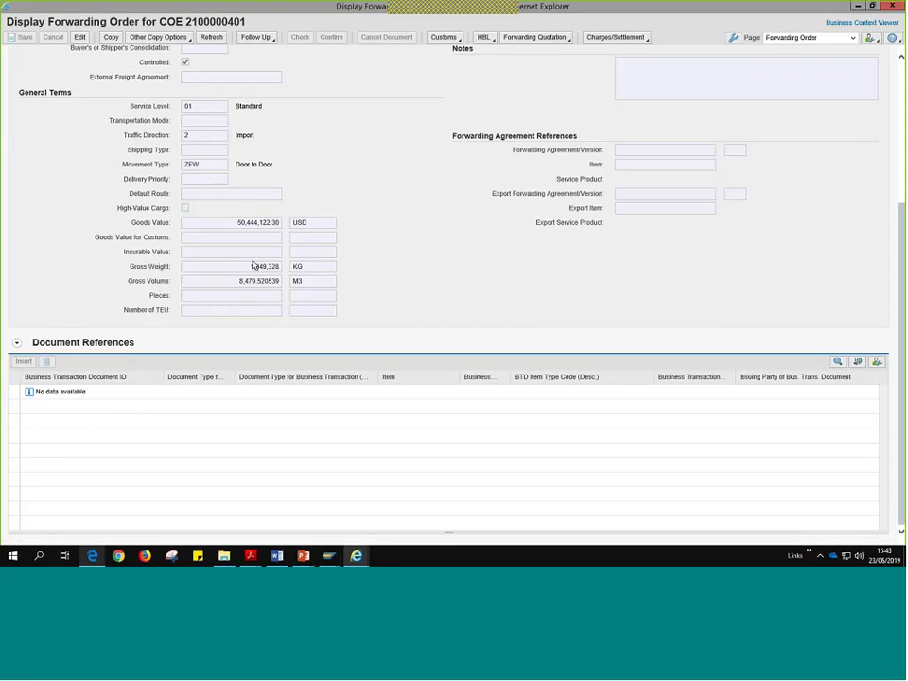
left_click_drag(49, 21, 880, 38)
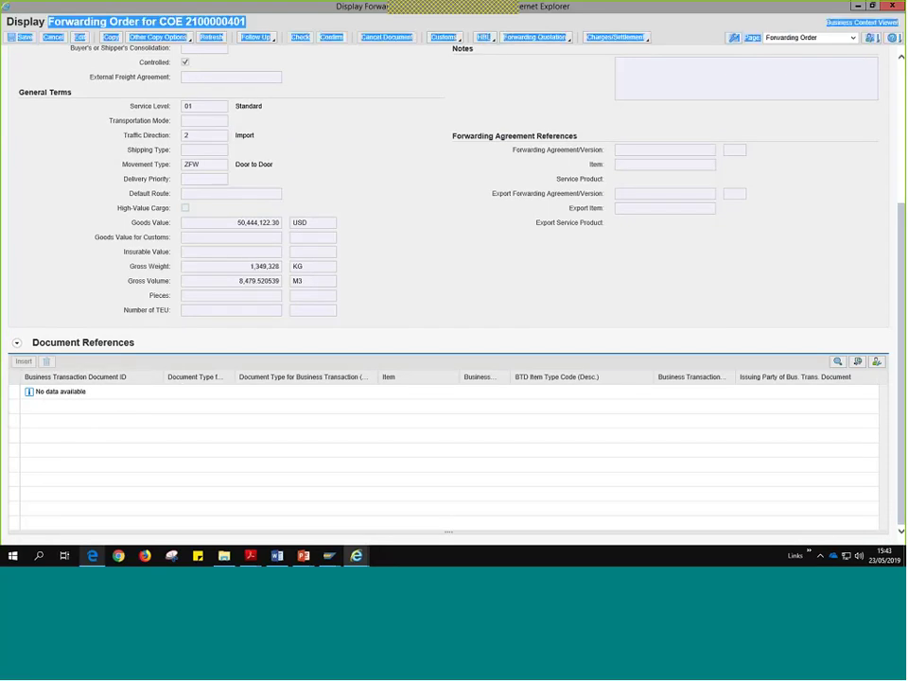
left_click(78, 411)
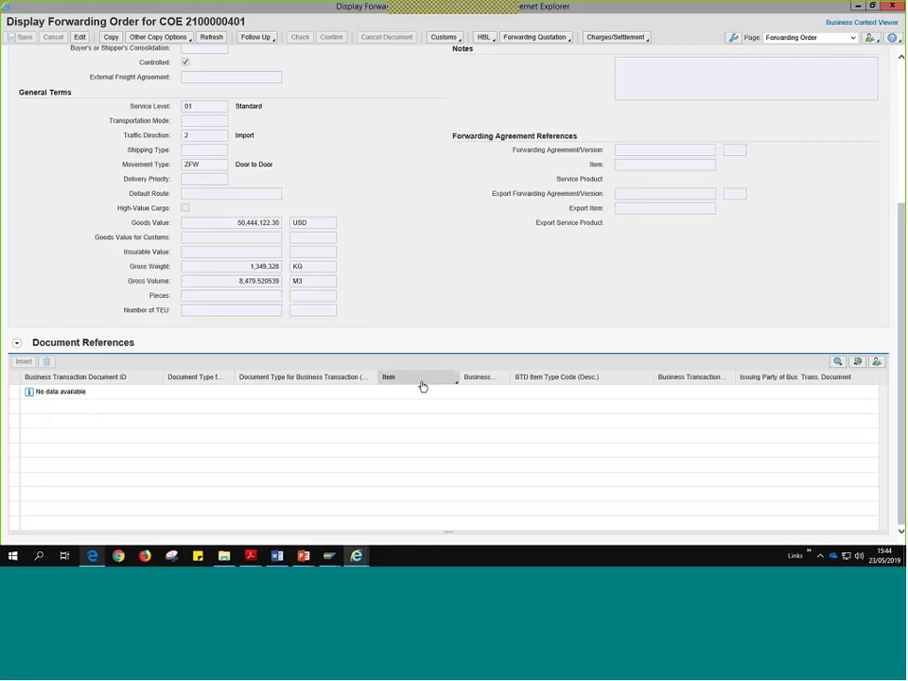
scroll(547, 126, "up", 3)
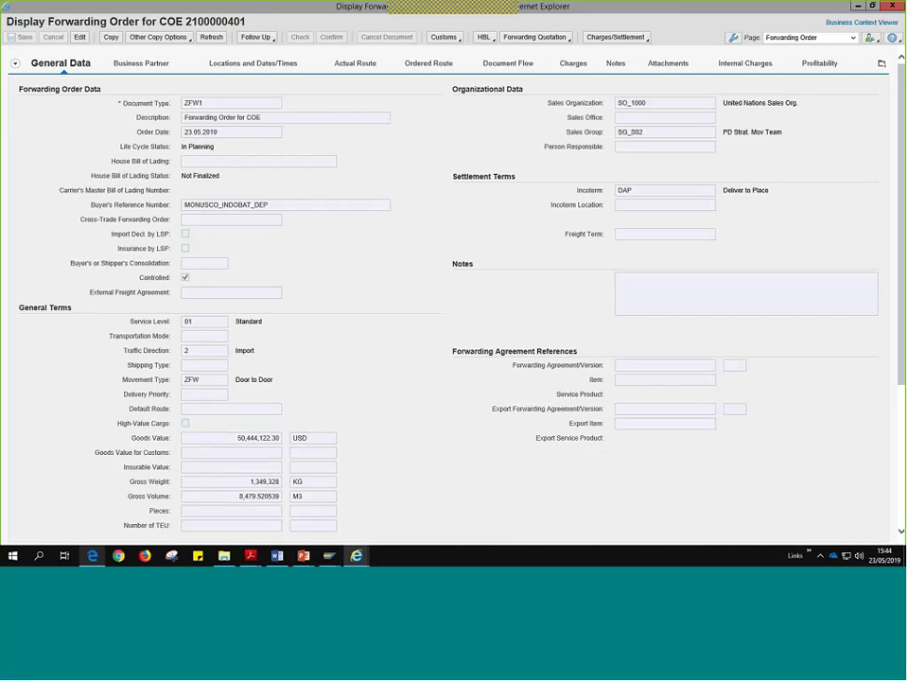
left_click(894, 8)
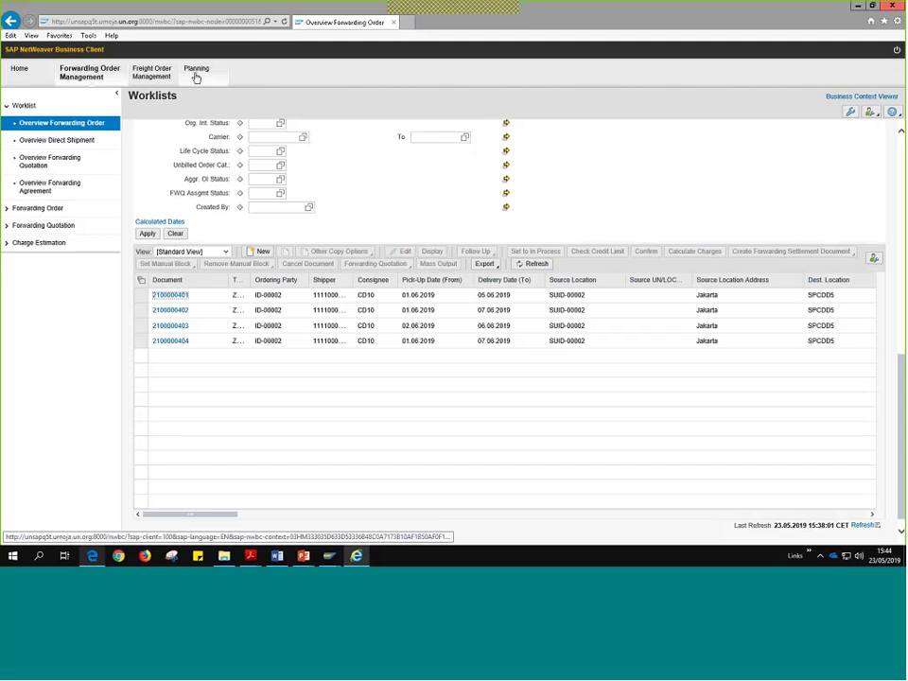
Step: Launch the Transportation Cockpit full screen with the COE LOA/DAP profile and layout set
left_click(196, 75)
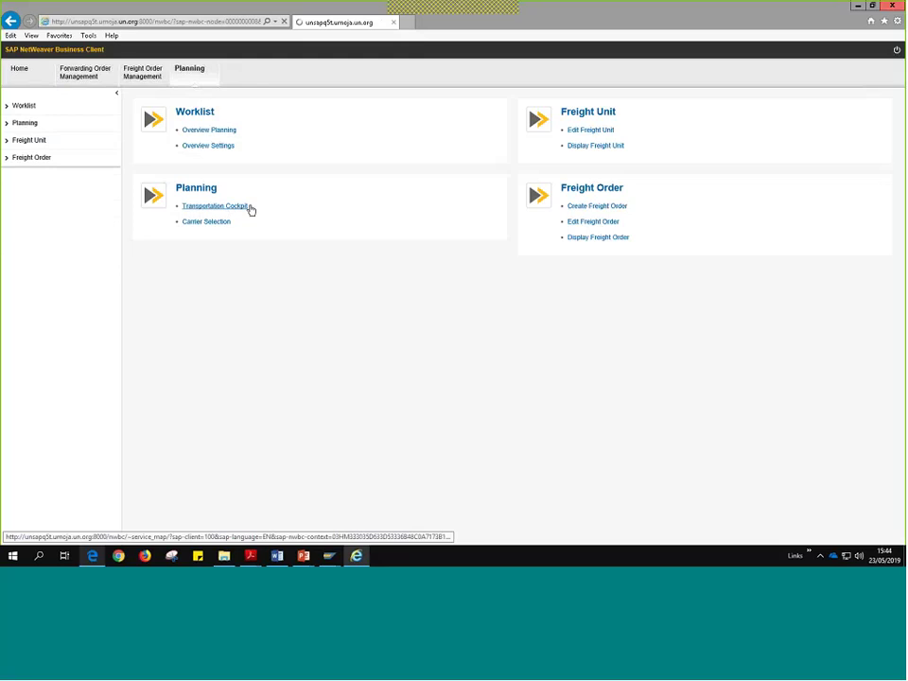
left_click(251, 206)
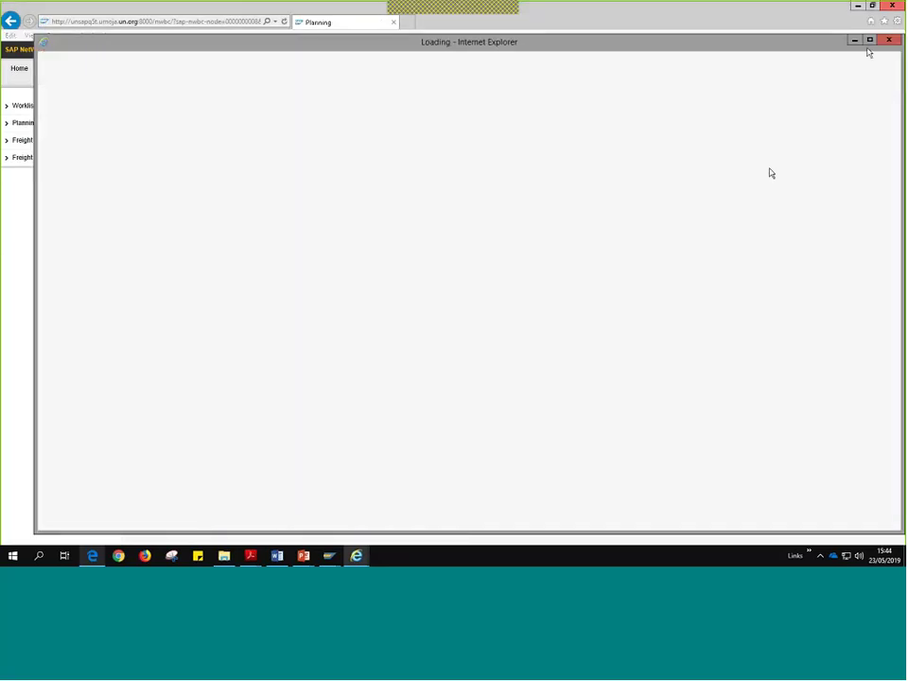
left_click(870, 40)
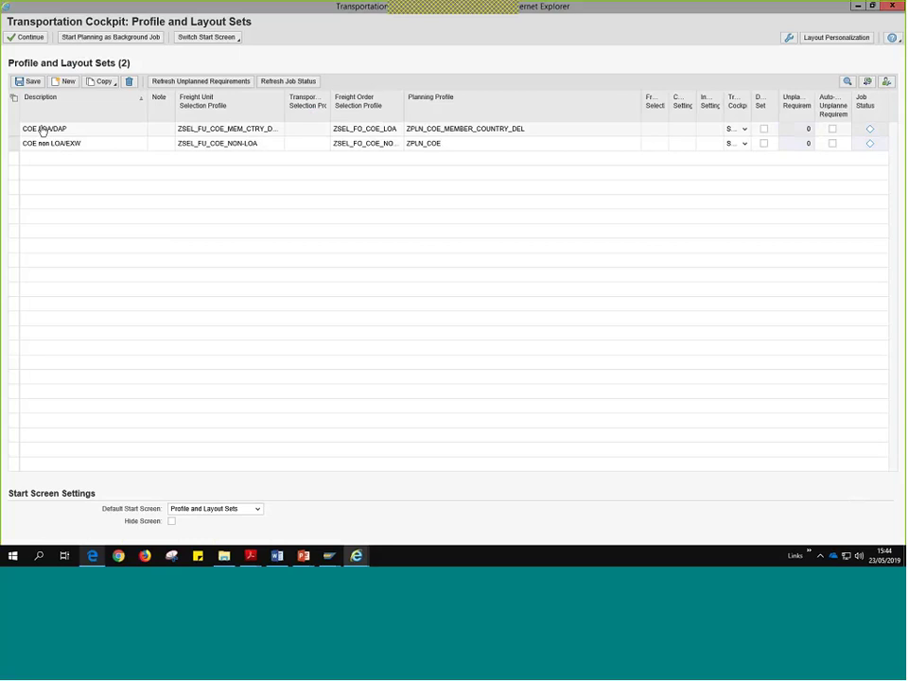
left_click(13, 129)
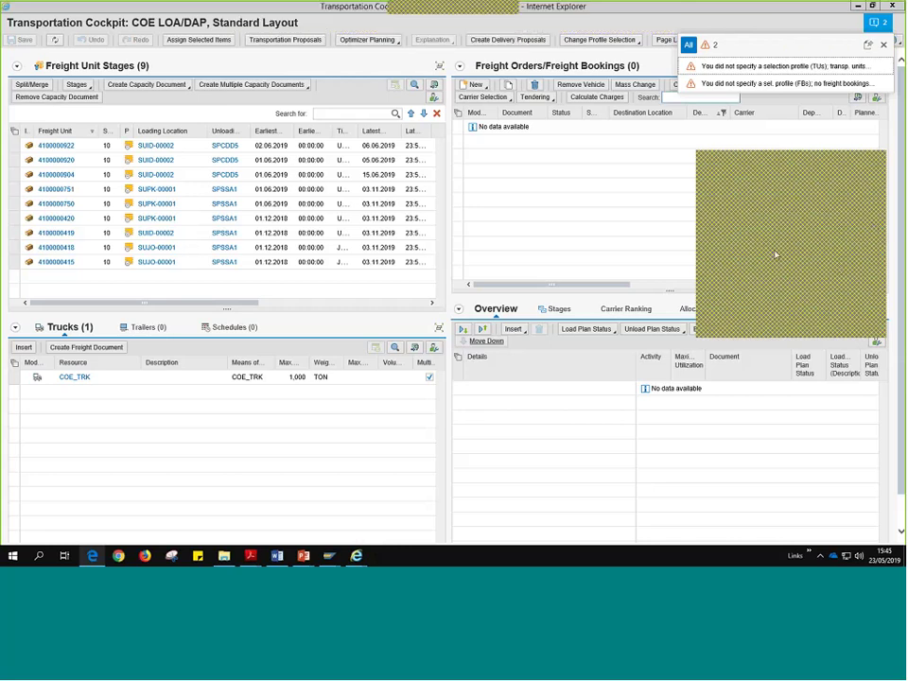
left_click(883, 45)
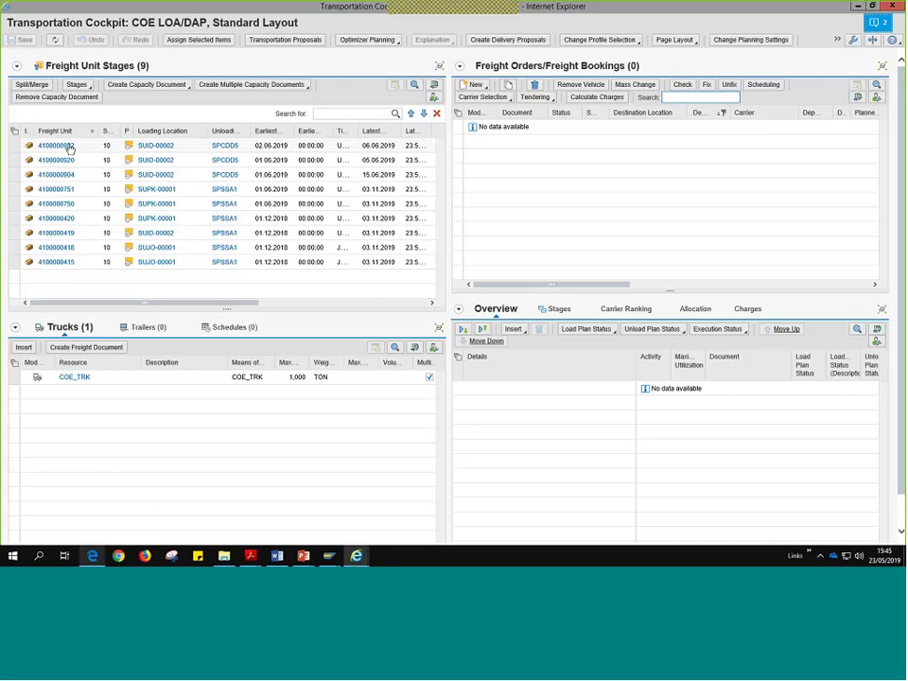
mouse_move(62, 152)
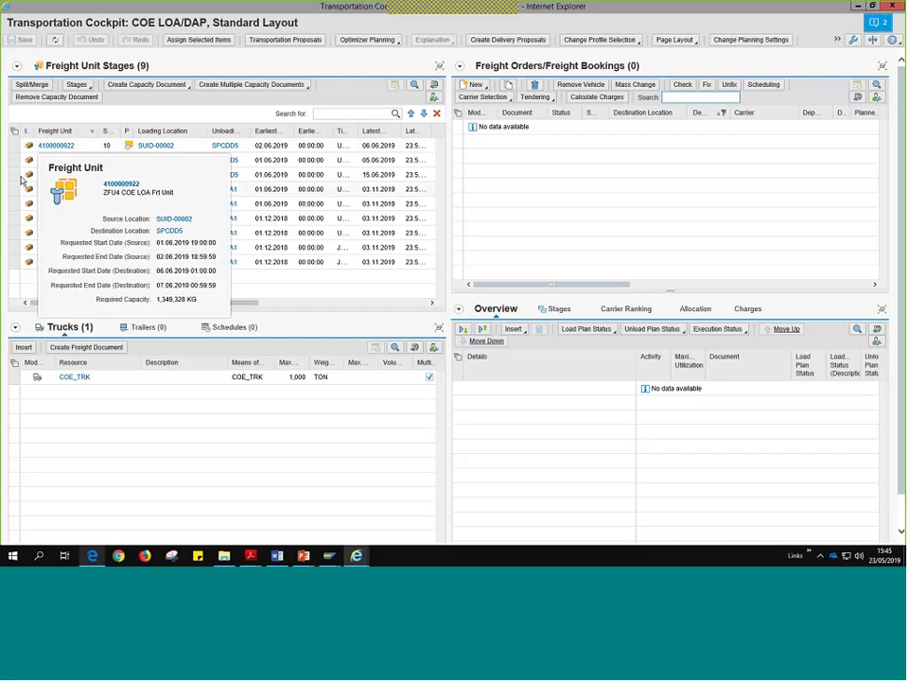
left_click(15, 146)
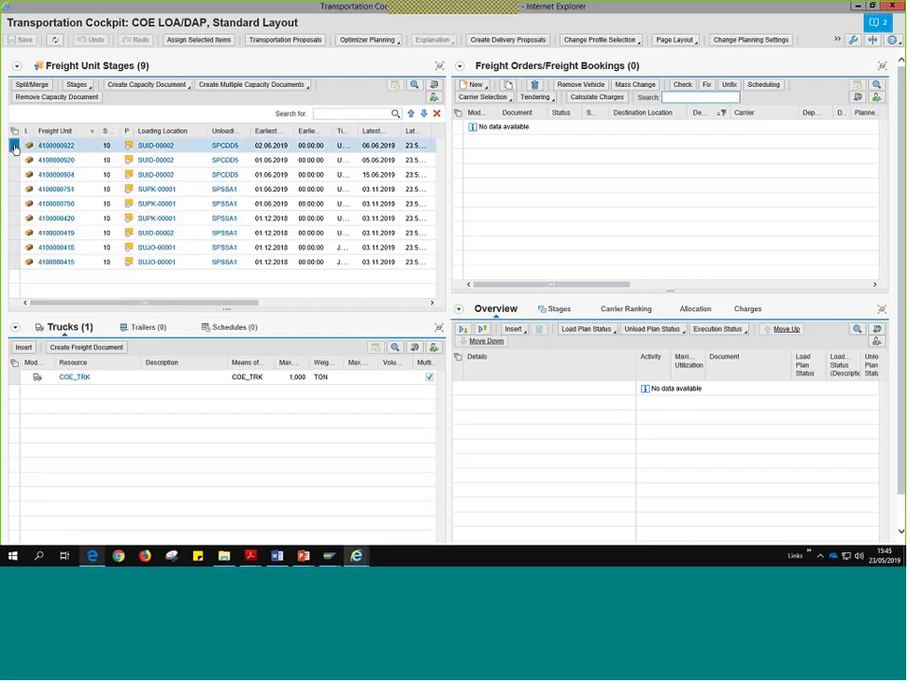
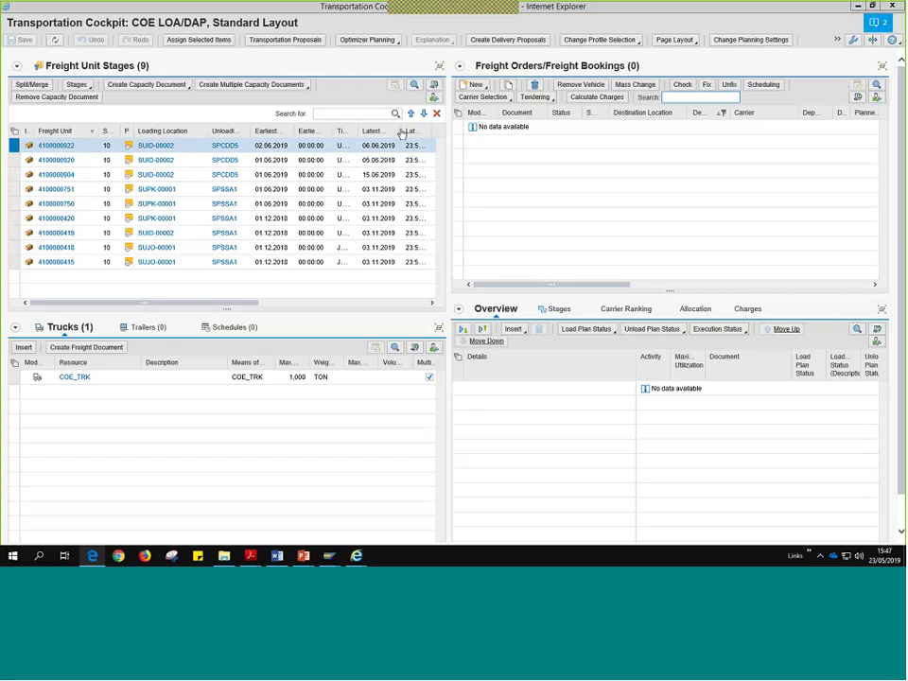
Step: Maximize the Freight Unit Stages list, which triggers a 500 SAP Internal Server Error
left_click(439, 66)
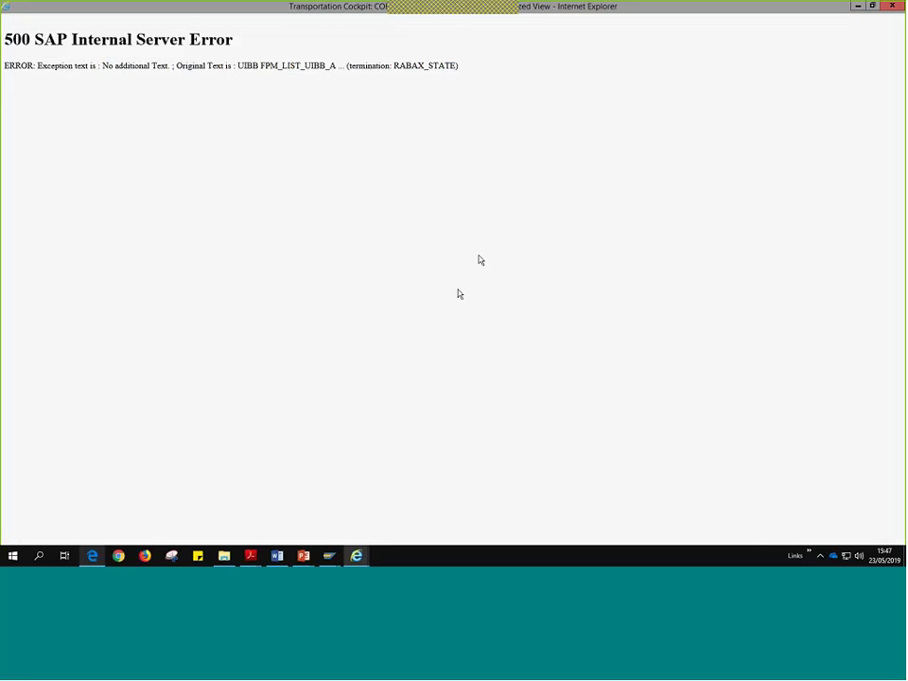
Step: Close the server error and reopen the cockpit with the COE LOA/DAP profile and layout set
left_click(893, 7)
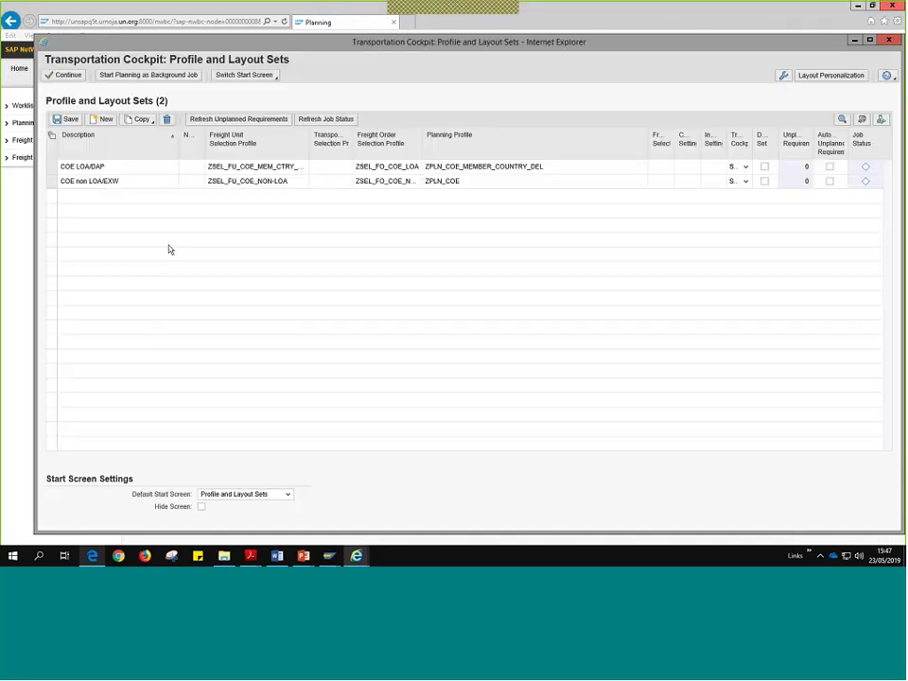
left_click(53, 168)
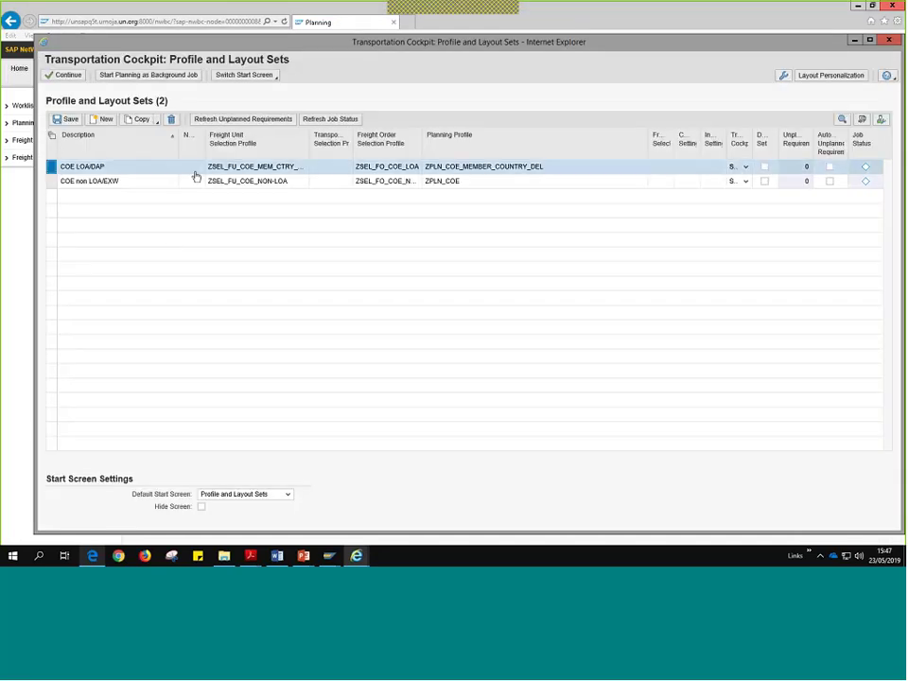
left_click(587, 44)
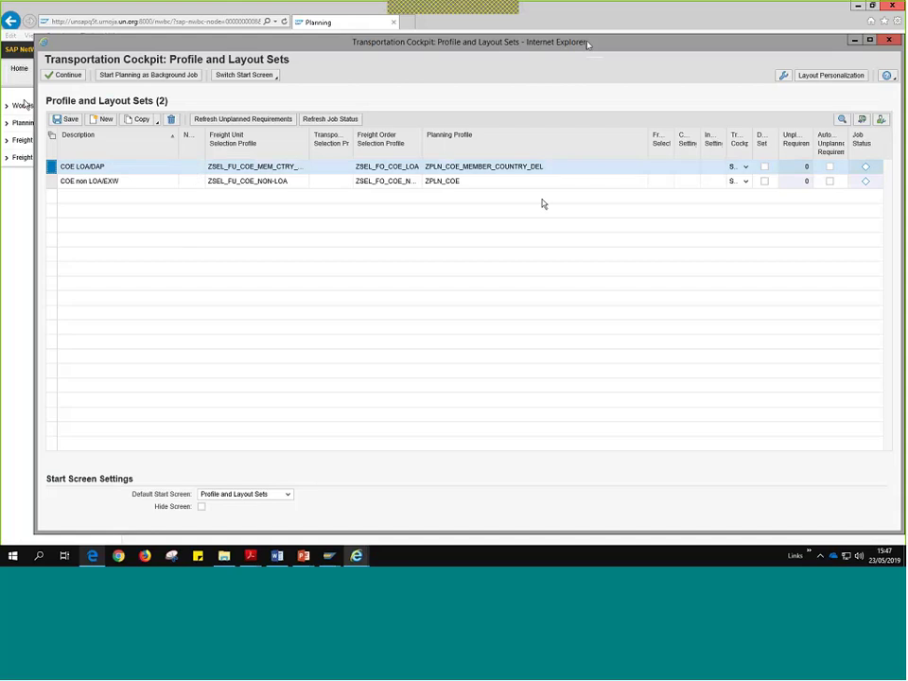
left_click_drag(588, 44, 594, 279)
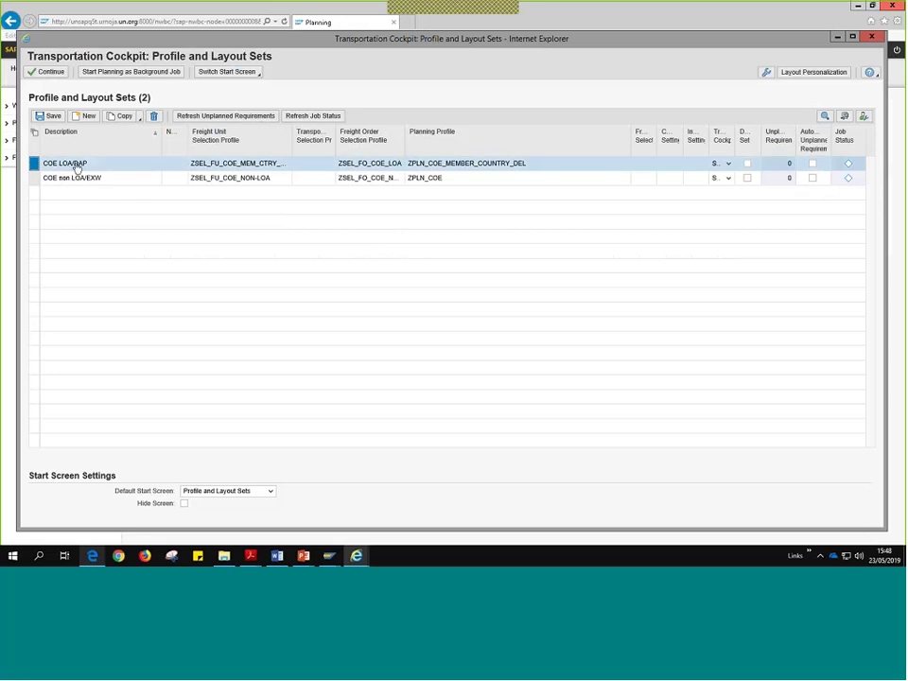
left_click(45, 73)
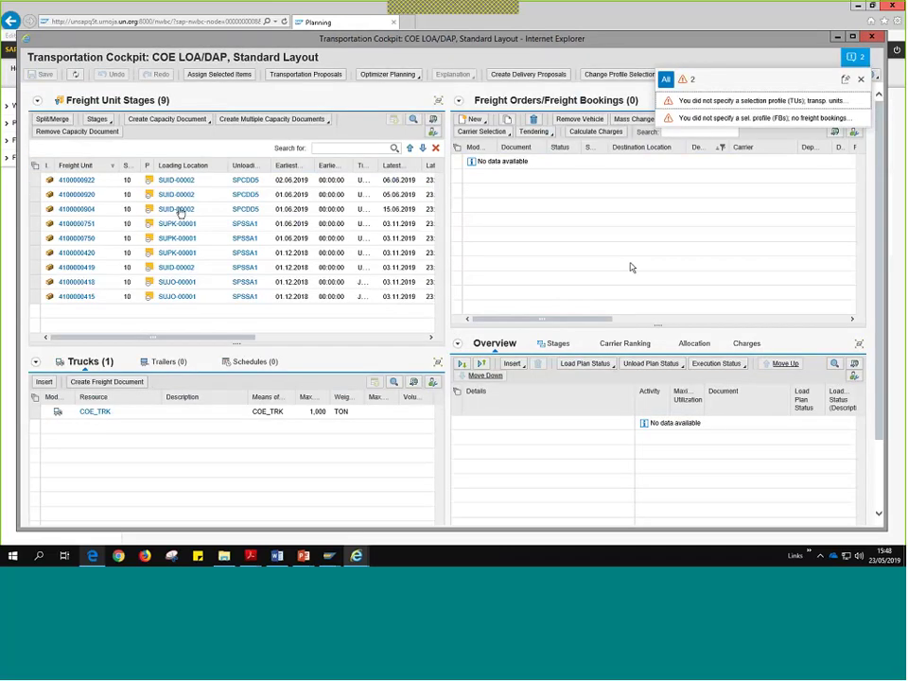
left_click(33, 183)
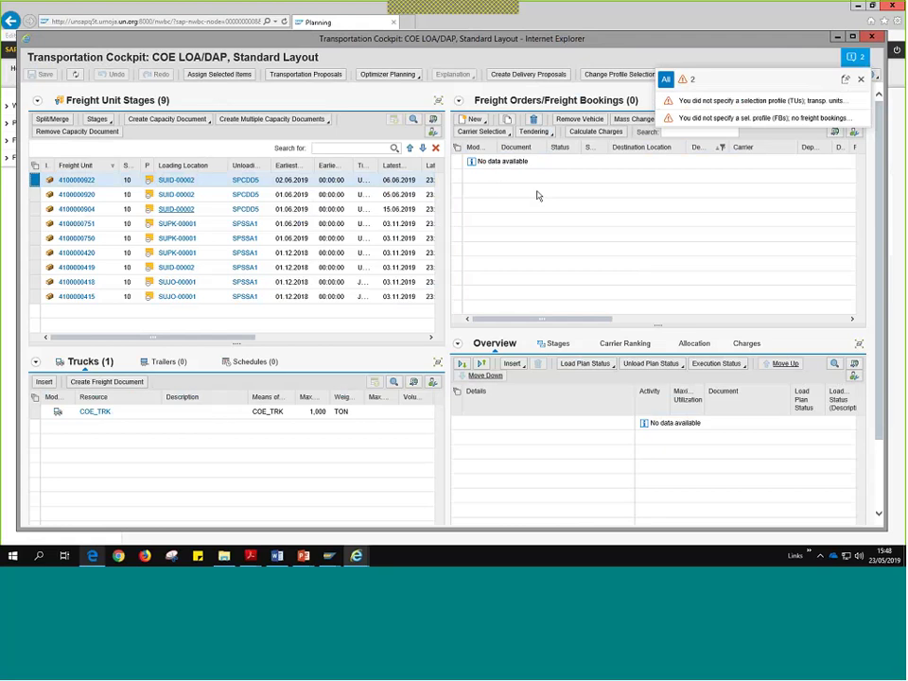
left_click(862, 80)
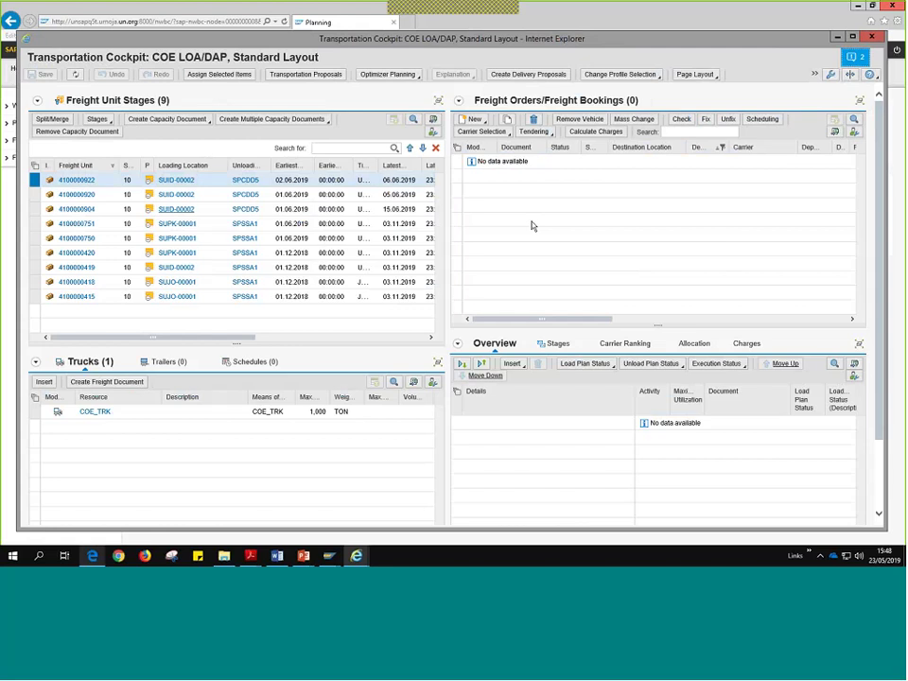
left_click(35, 183)
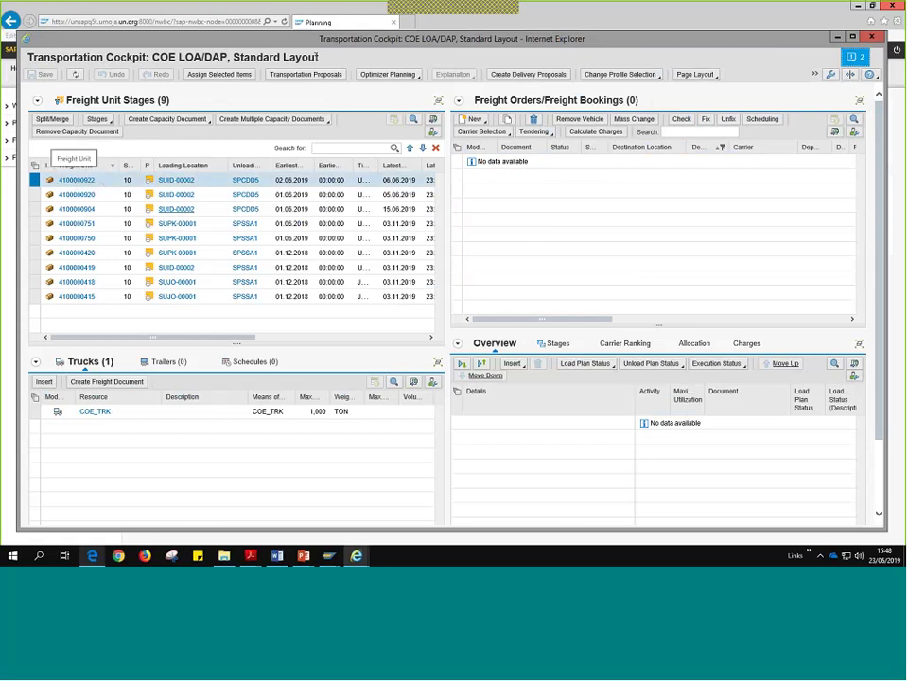
left_click(316, 76)
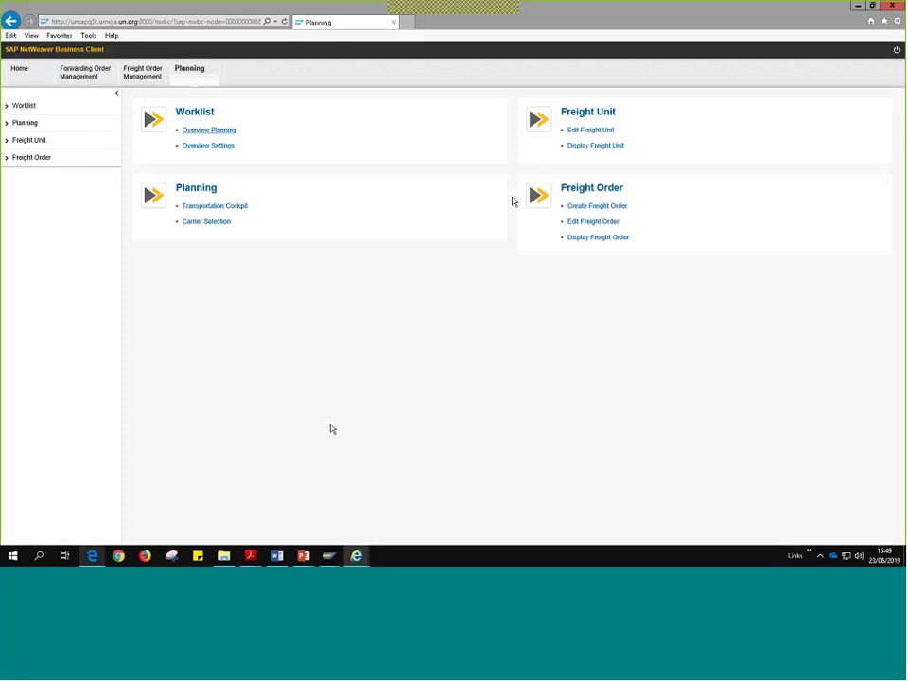
Step: Bring up the Transportation Proposals window and close its planning messages
key("alt+Tab")
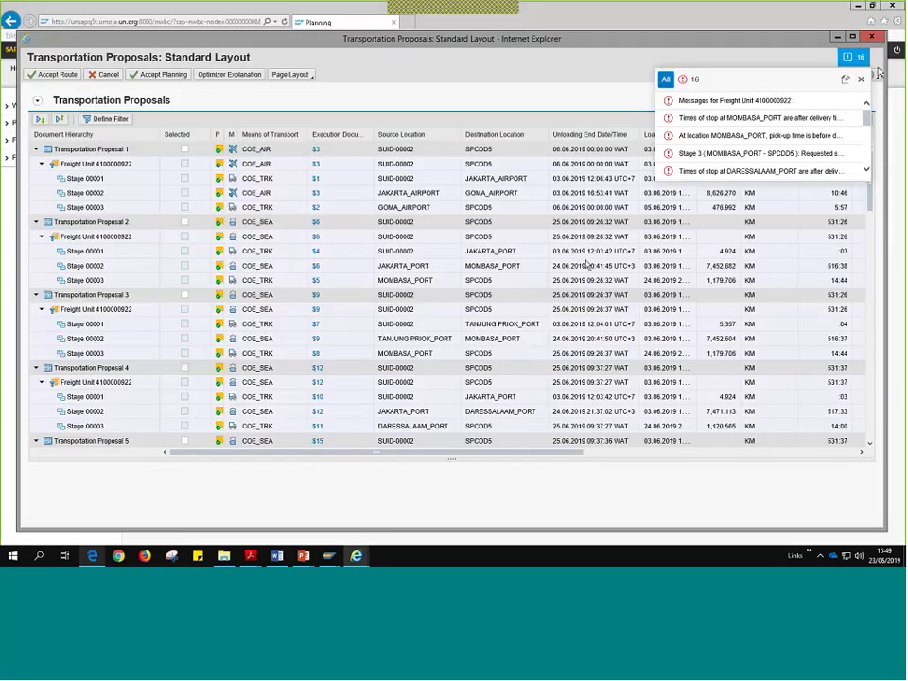
left_click(341, 113)
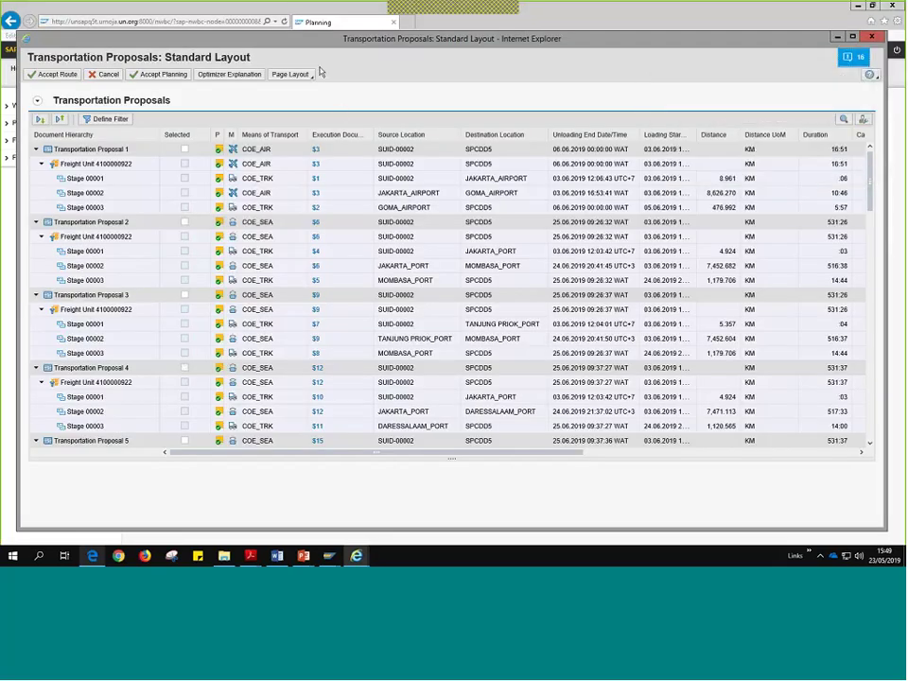
left_click_drag(28, 57, 279, 57)
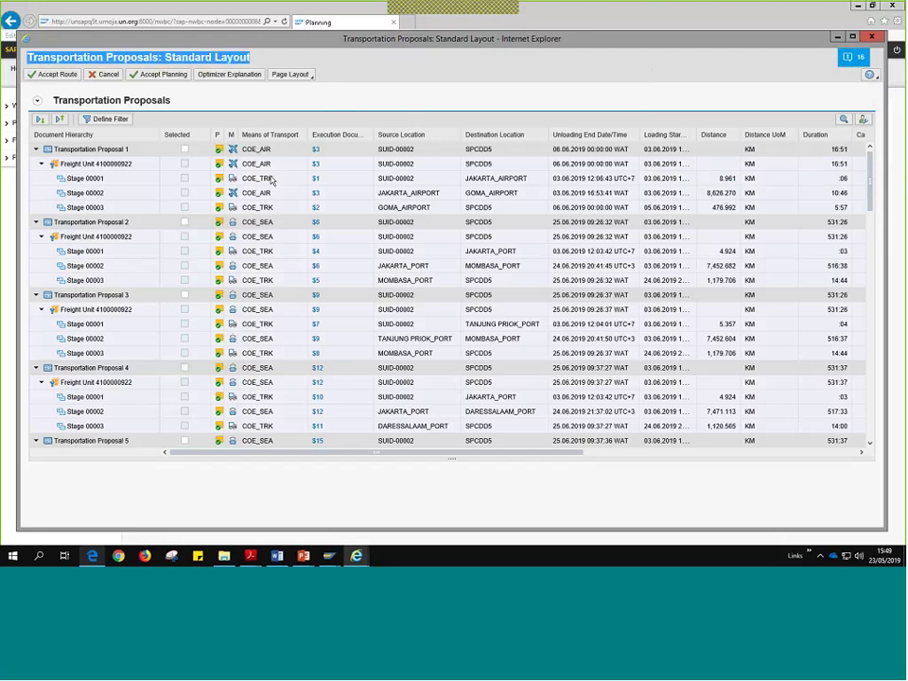
left_click(151, 74)
scroll(212, 330, "down", 5)
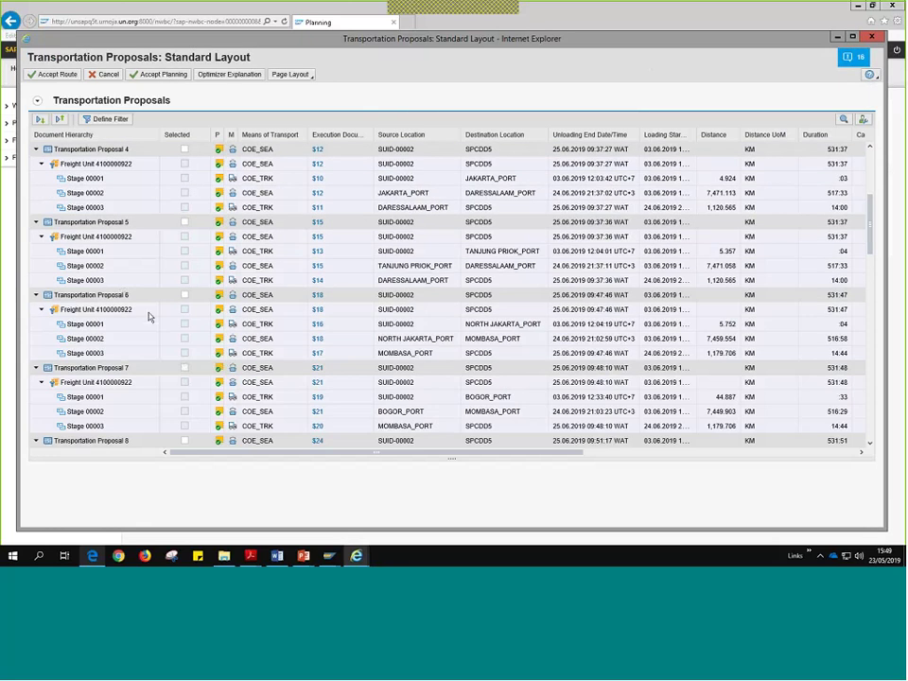
scroll(148, 317, "up", 5)
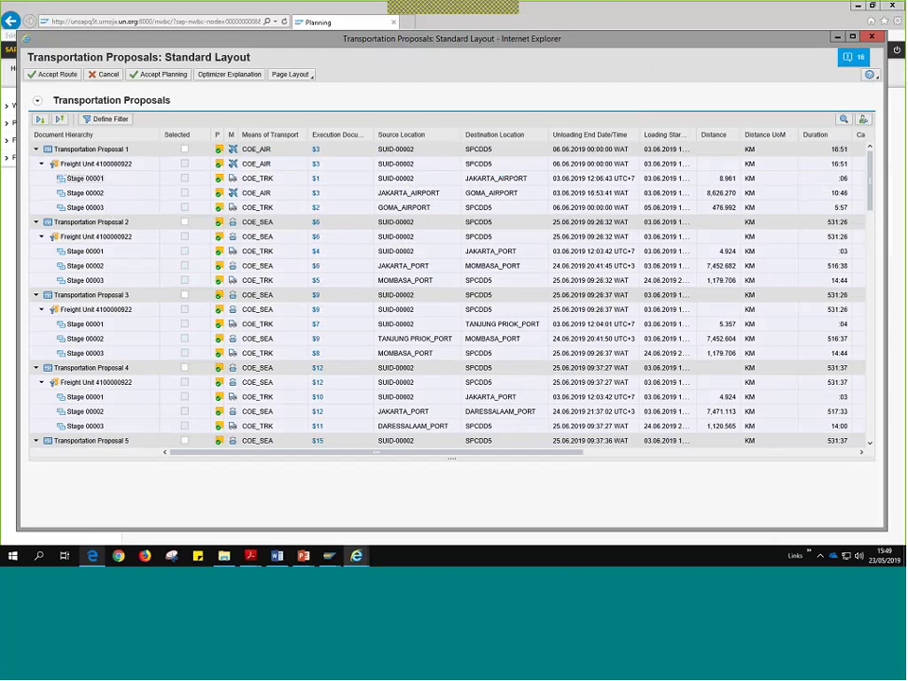
scroll(112, 242, "down", 5)
scroll(112, 272, "down", 4)
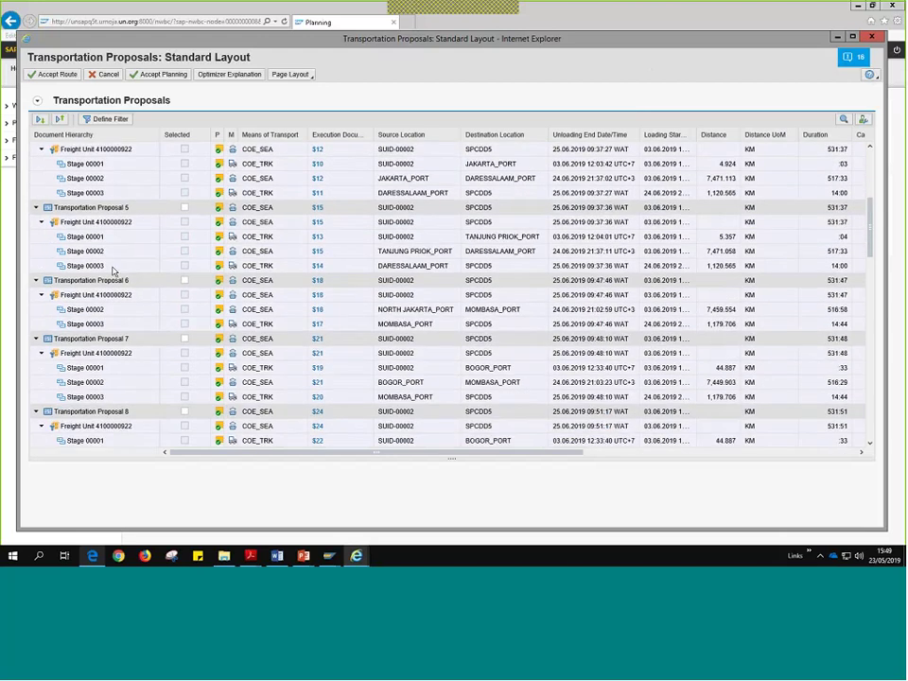
scroll(116, 284, "down", 5)
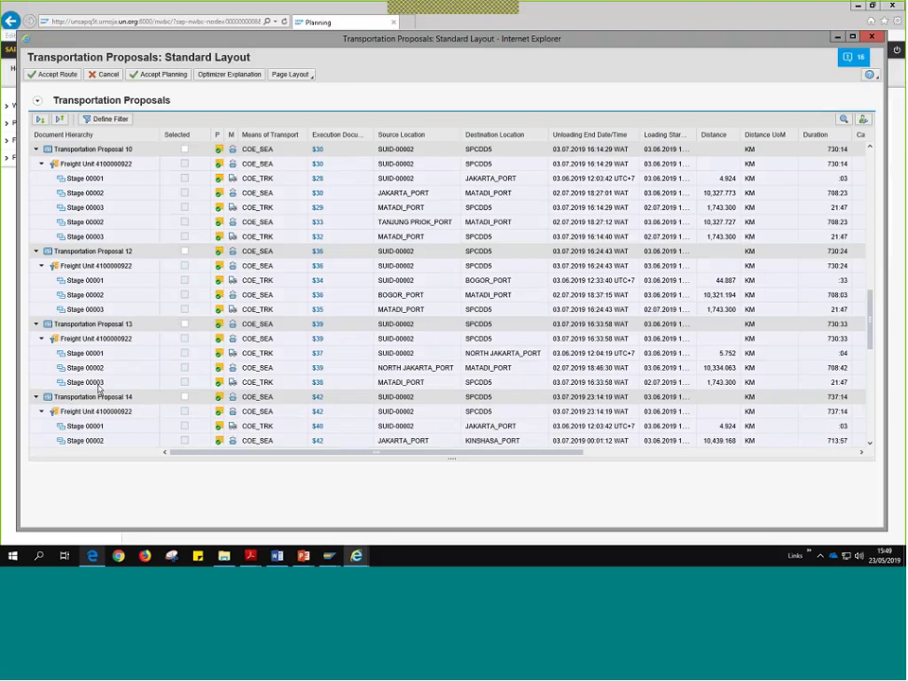
scroll(107, 416, "down", 4)
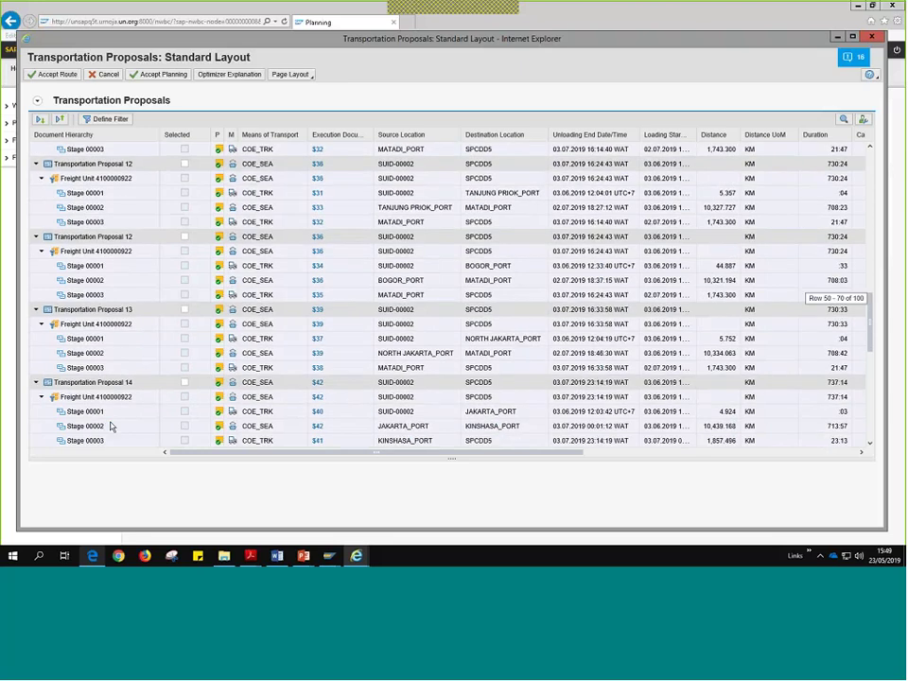
scroll(104, 359, "up", 2)
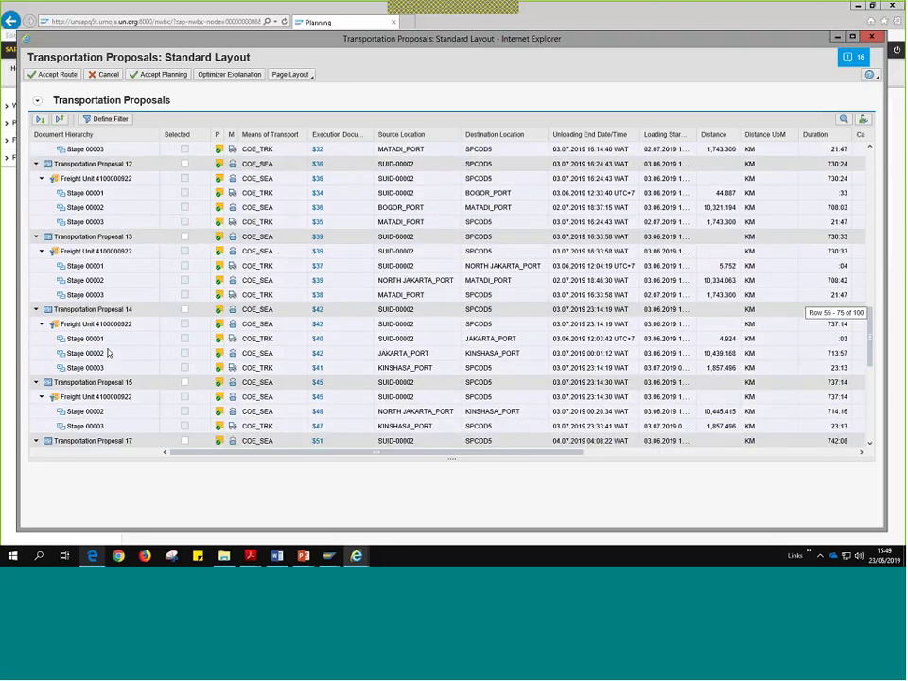
scroll(107, 353, "up", 8)
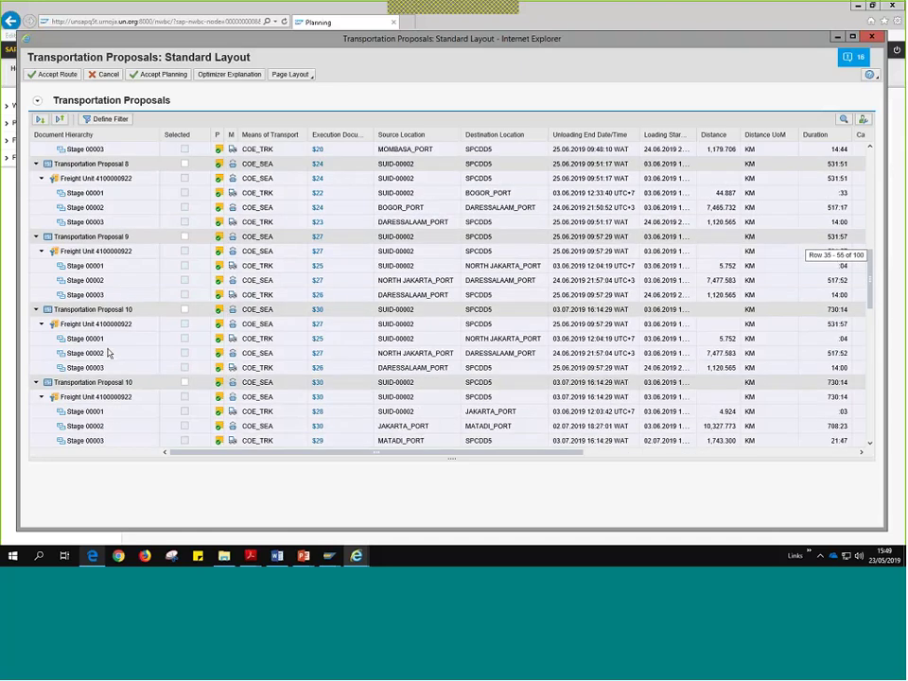
scroll(107, 353, "up", 10)
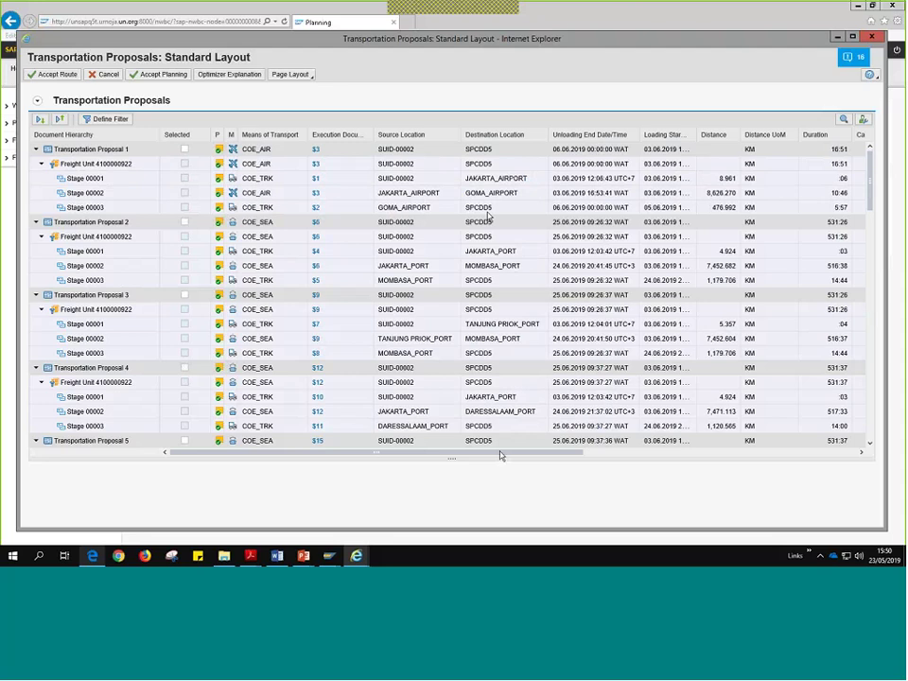
Step: Sort the proposals by the Costs column descending so Proposal 16 comes first
left_click_drag(501, 452, 653, 453)
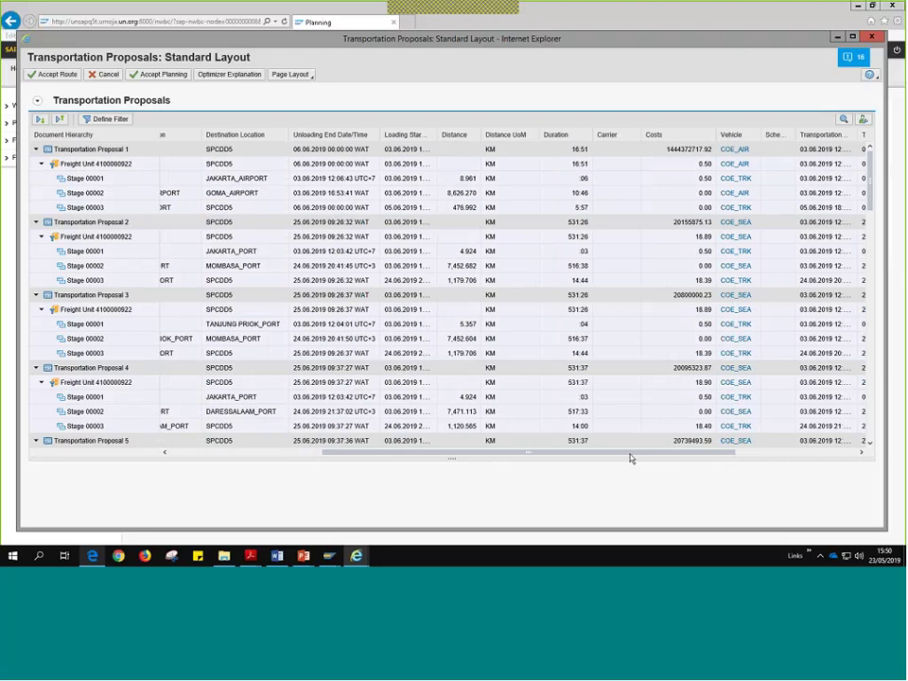
scroll(697, 455, "right", 4)
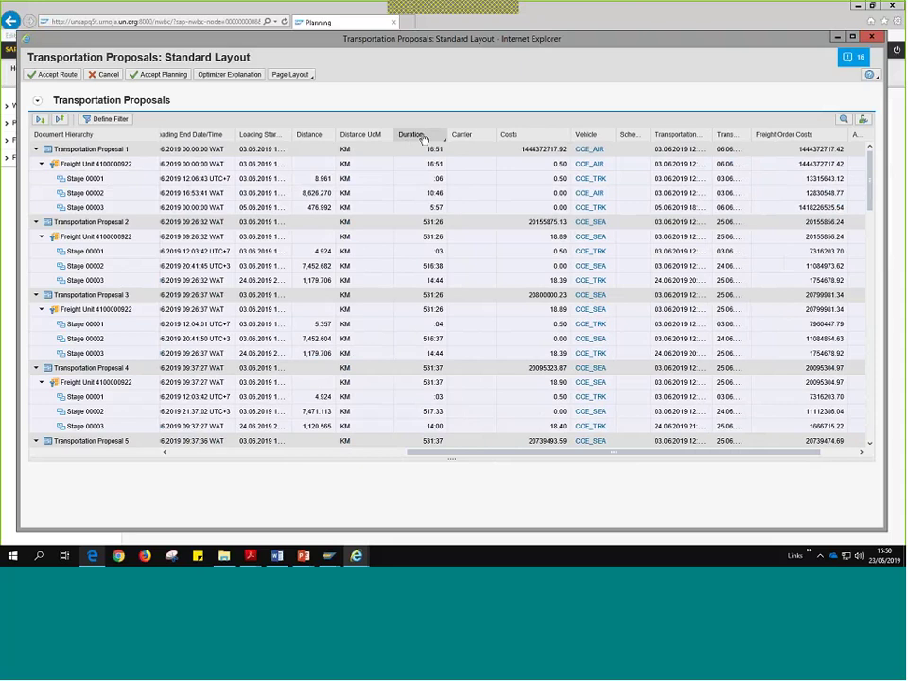
left_click(533, 138)
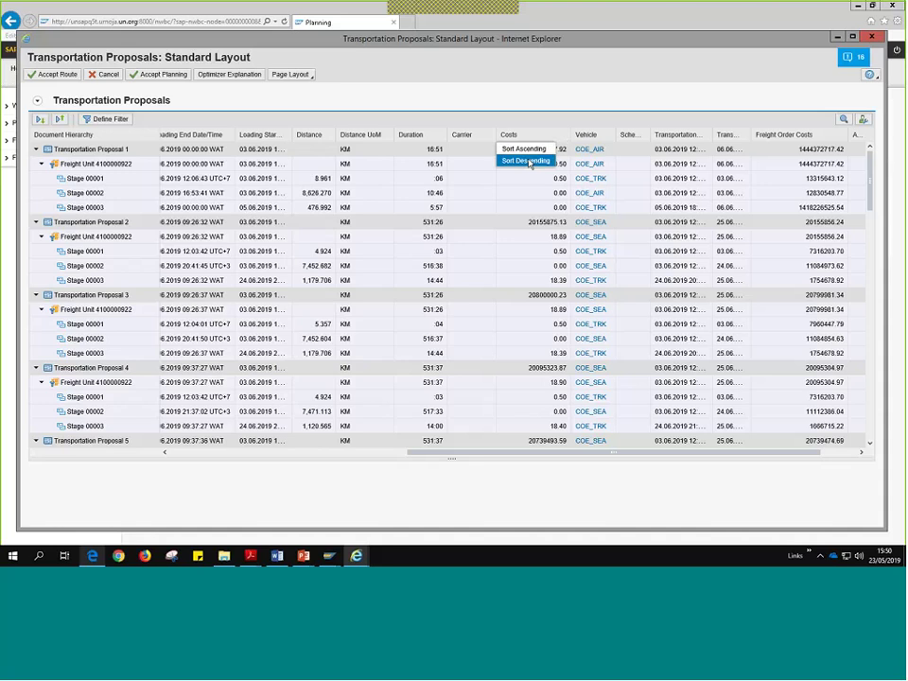
left_click(528, 161)
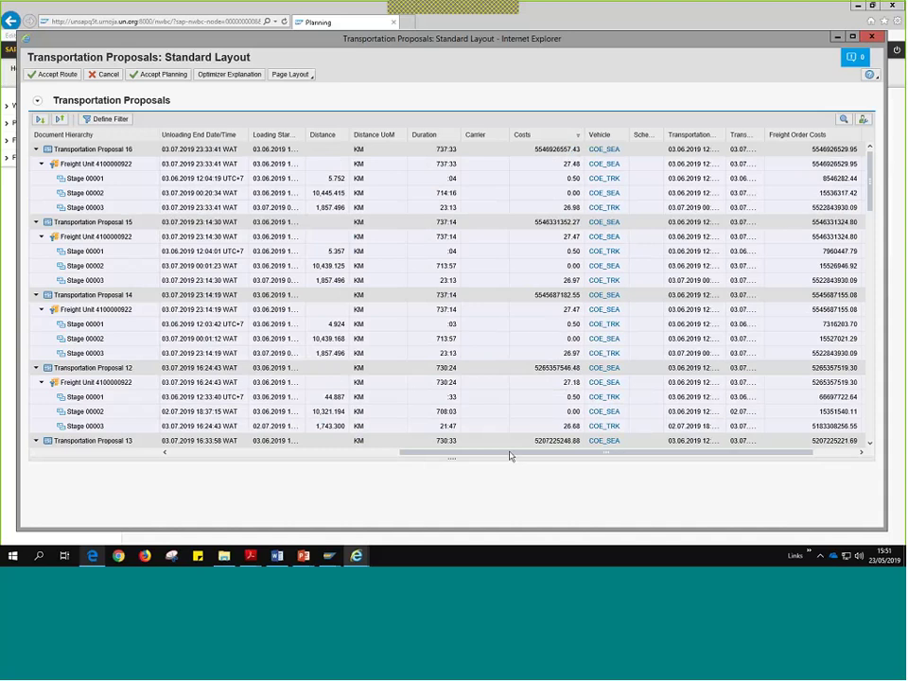
left_click_drag(509, 455, 456, 458)
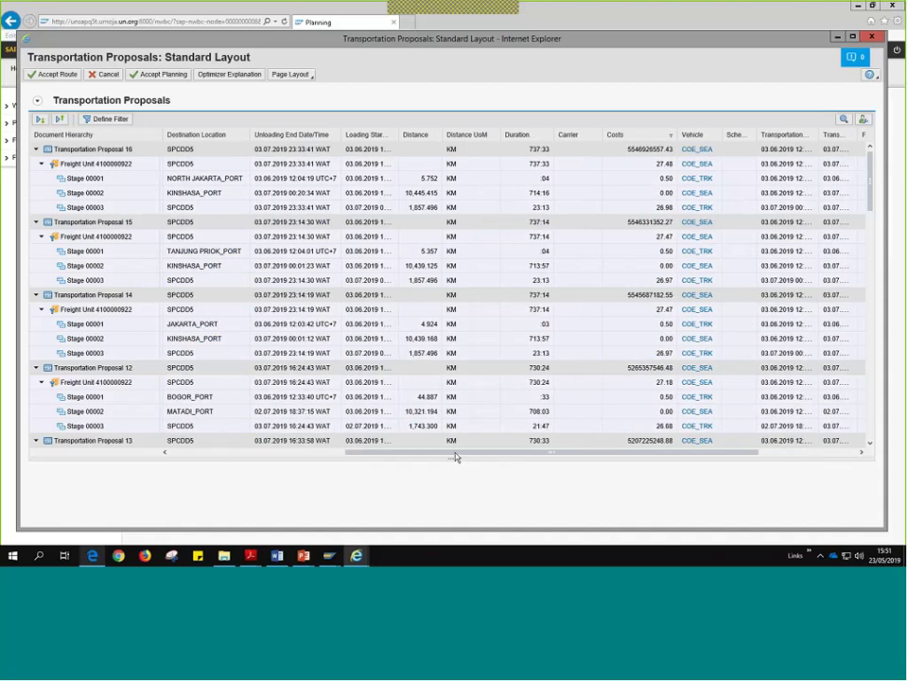
left_click_drag(455, 458, 207, 452)
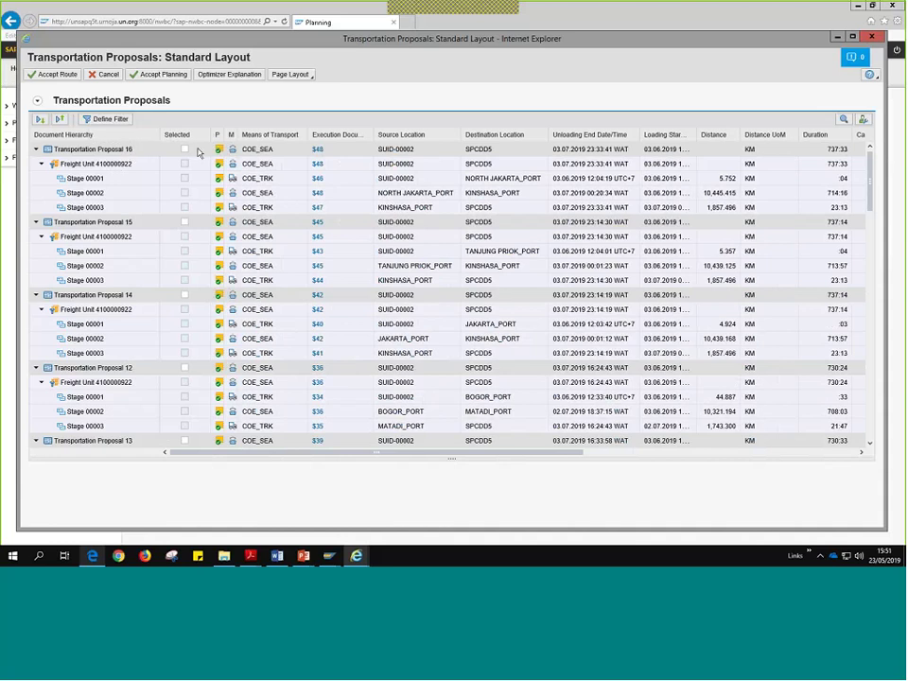
Step: Select Transportation Proposal 16 and accept it as the plan
left_click(186, 149)
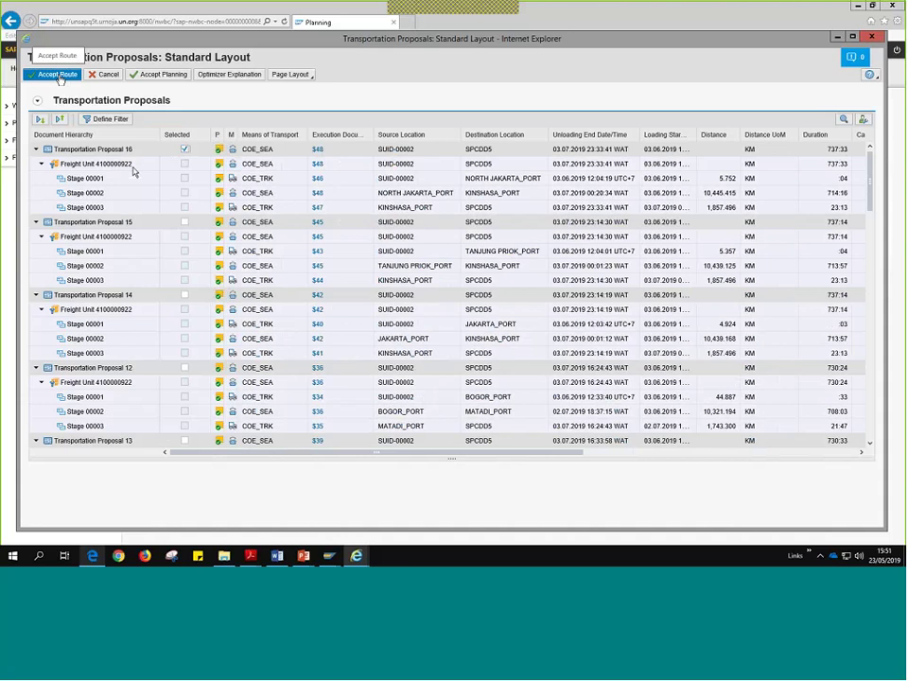
left_click(154, 82)
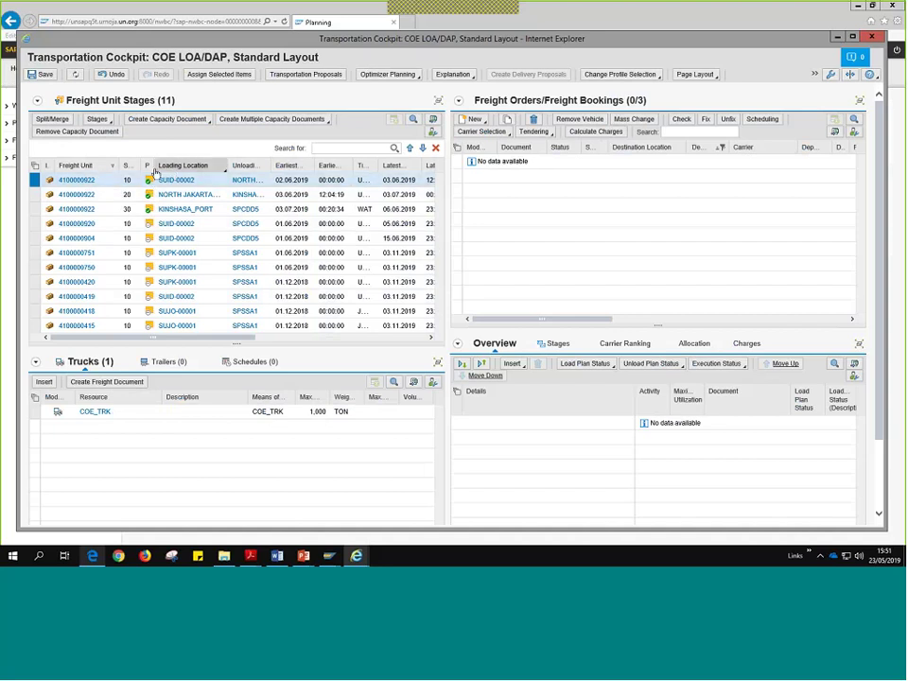
left_click_drag(155, 173, 201, 167)
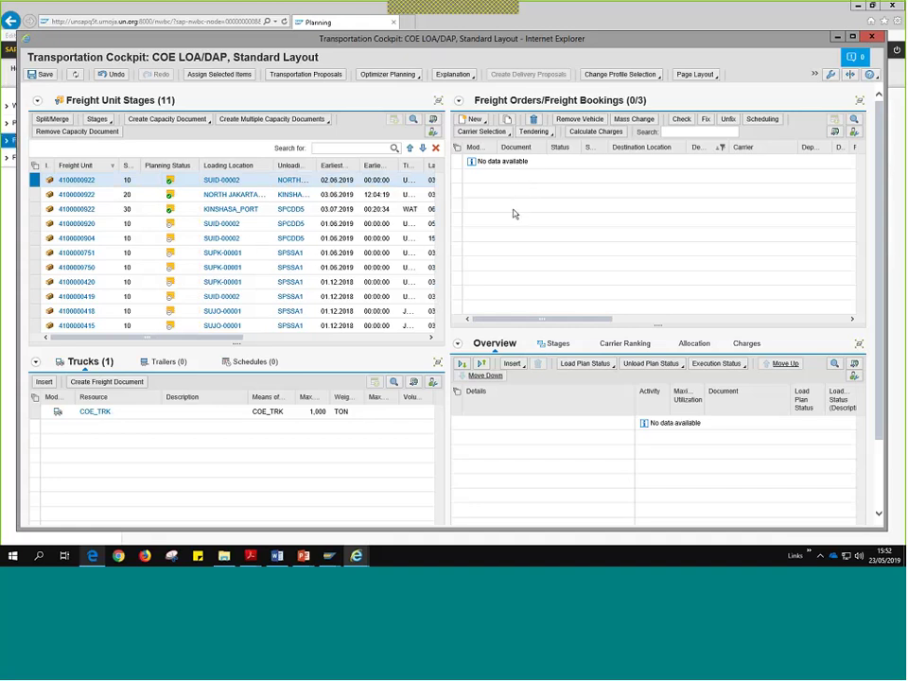
left_click(41, 75)
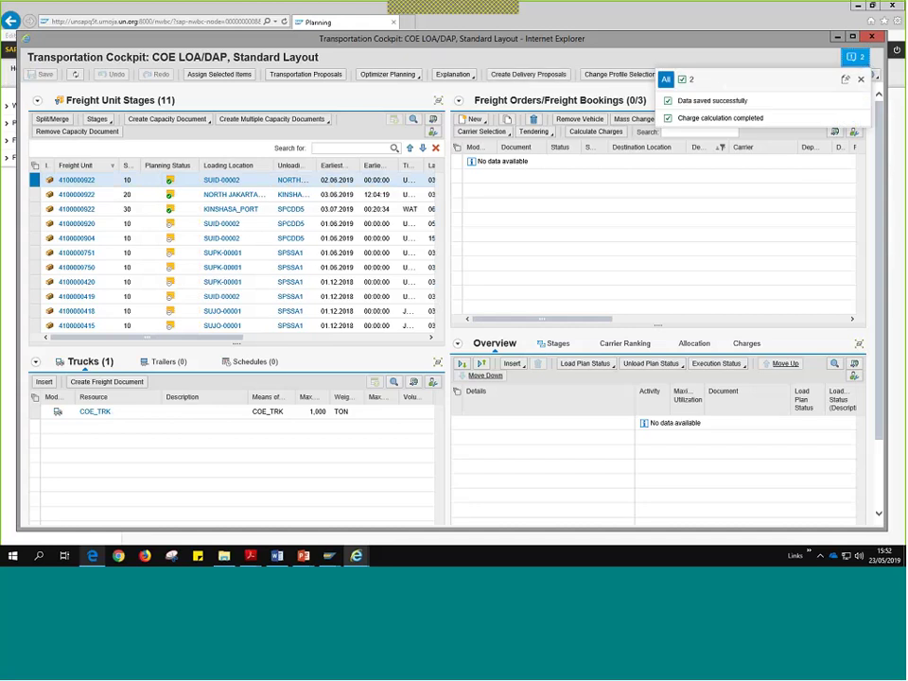
left_click(861, 79)
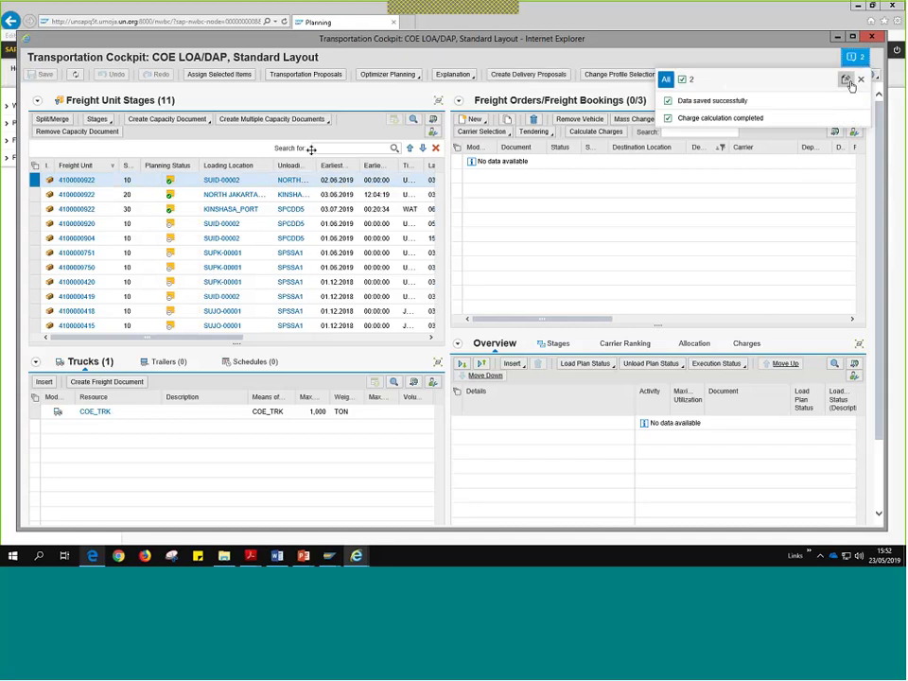
left_click(77, 180)
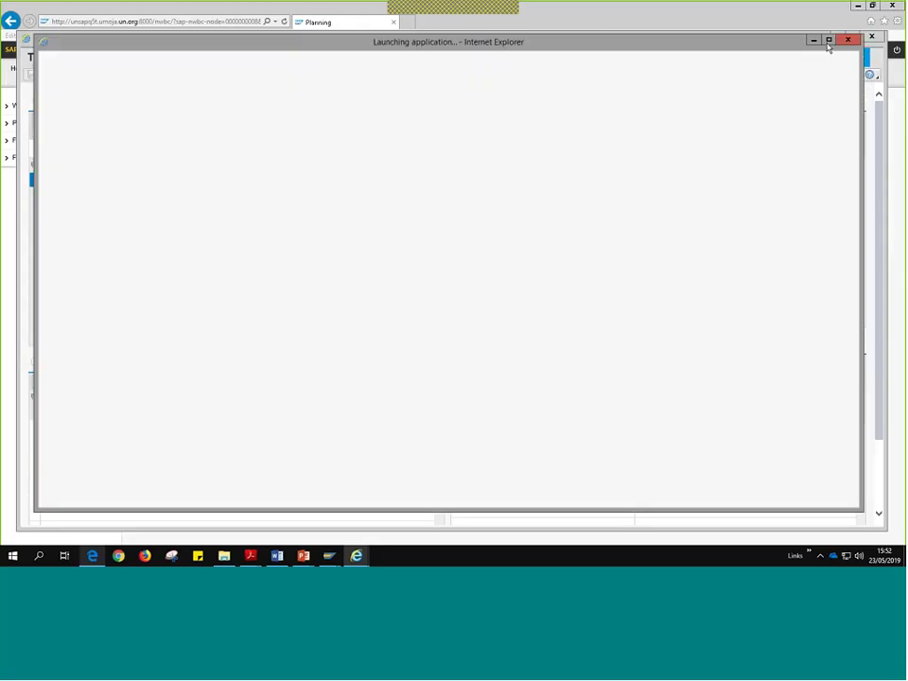
left_click(829, 41)
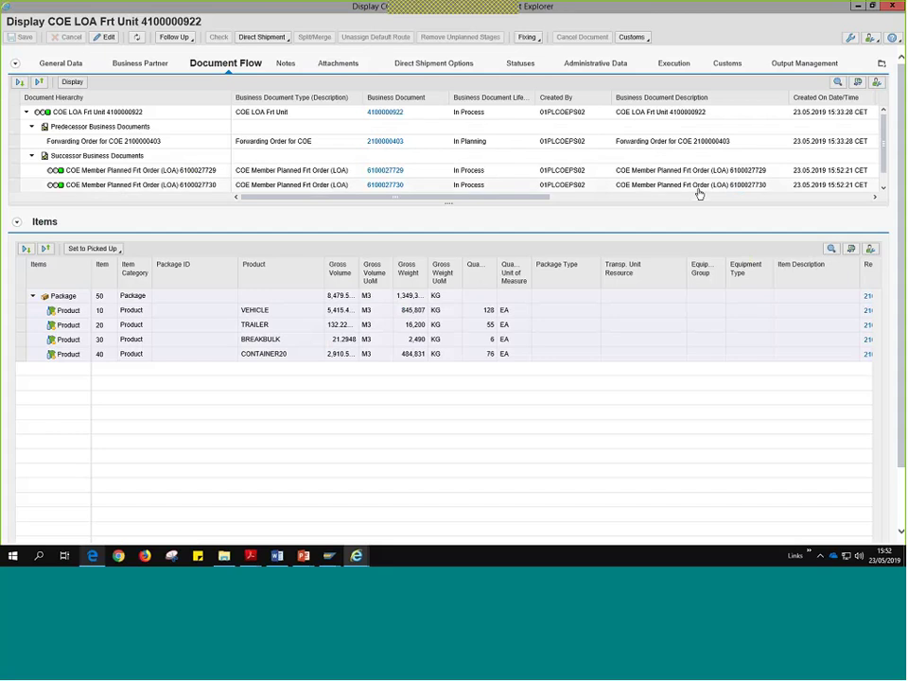
left_click_drag(449, 202, 458, 282)
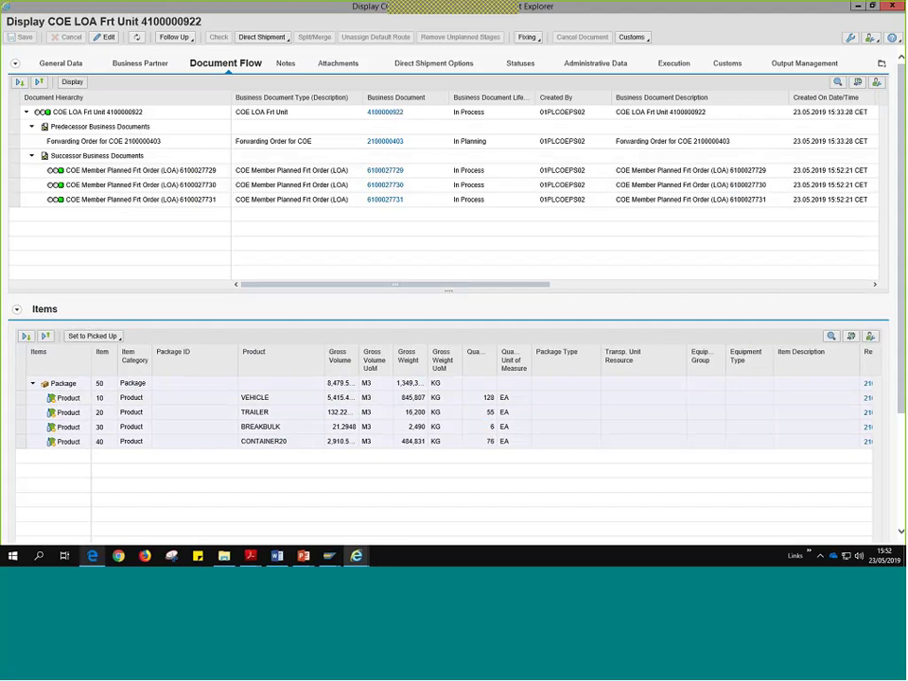
left_click(15, 310)
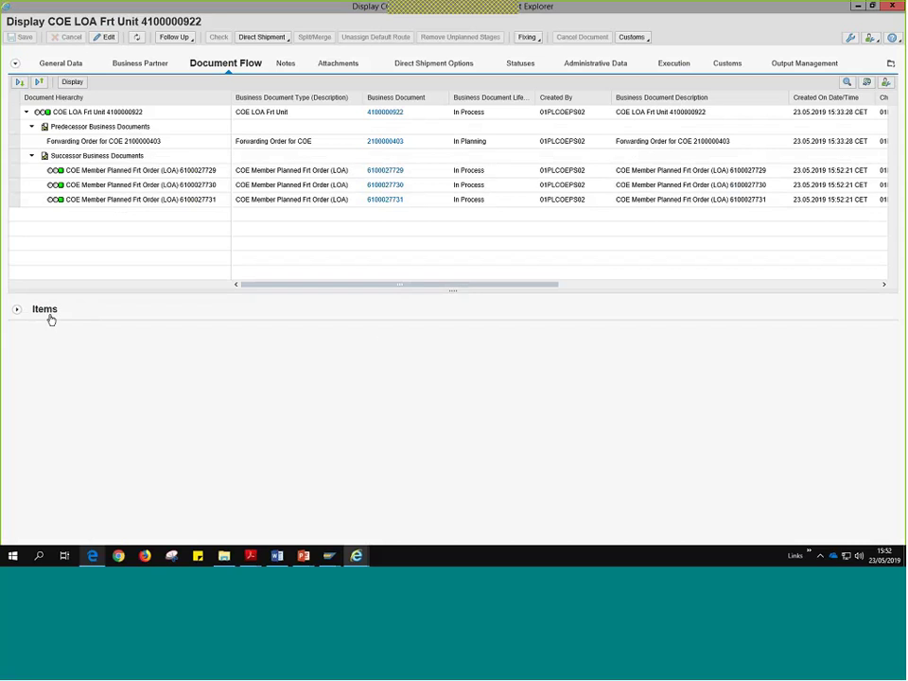
left_click(17, 312)
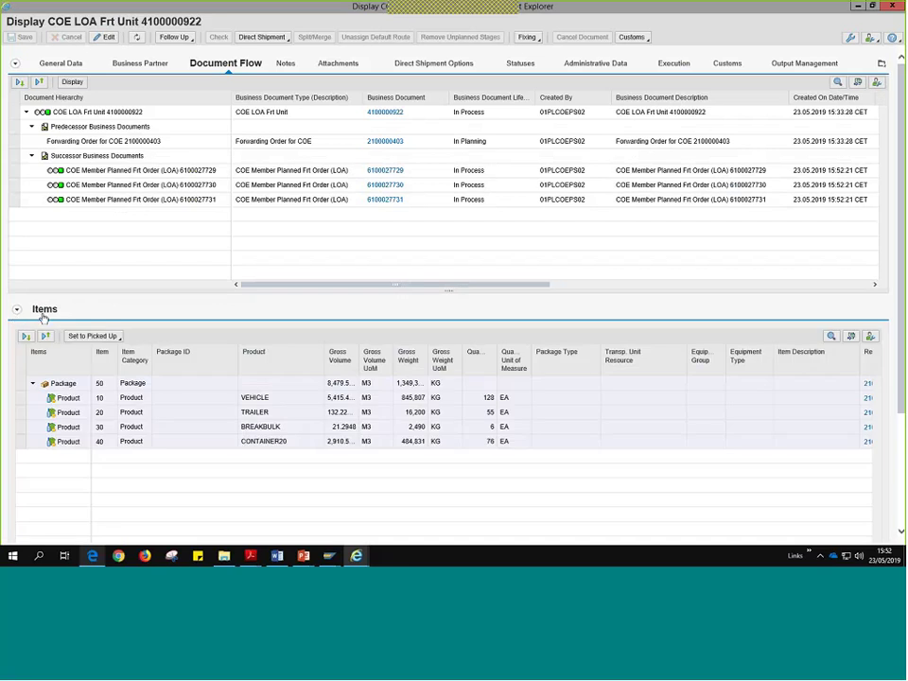
left_click(871, 38)
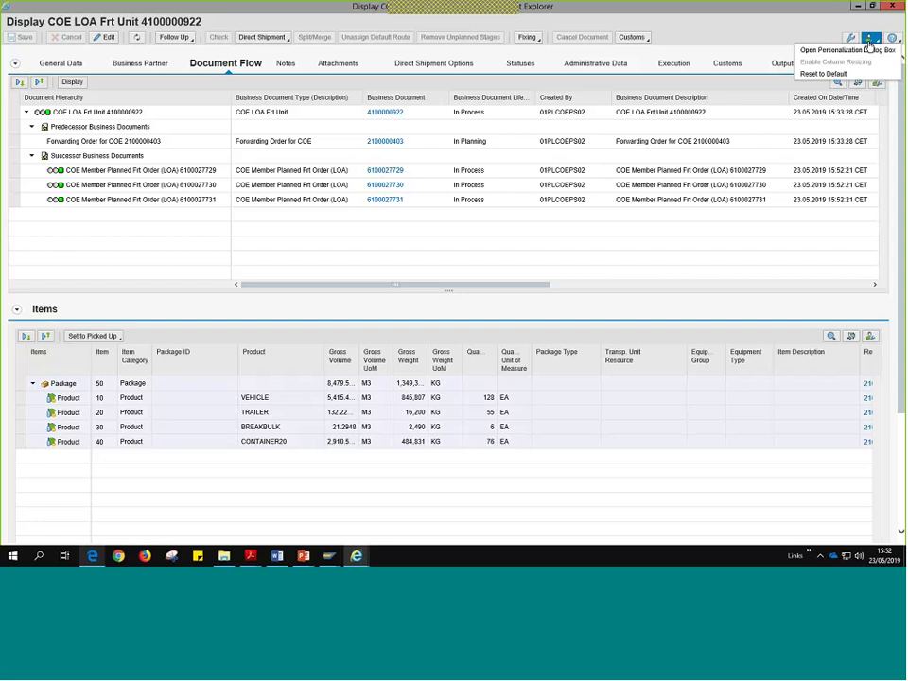
left_click(721, 46)
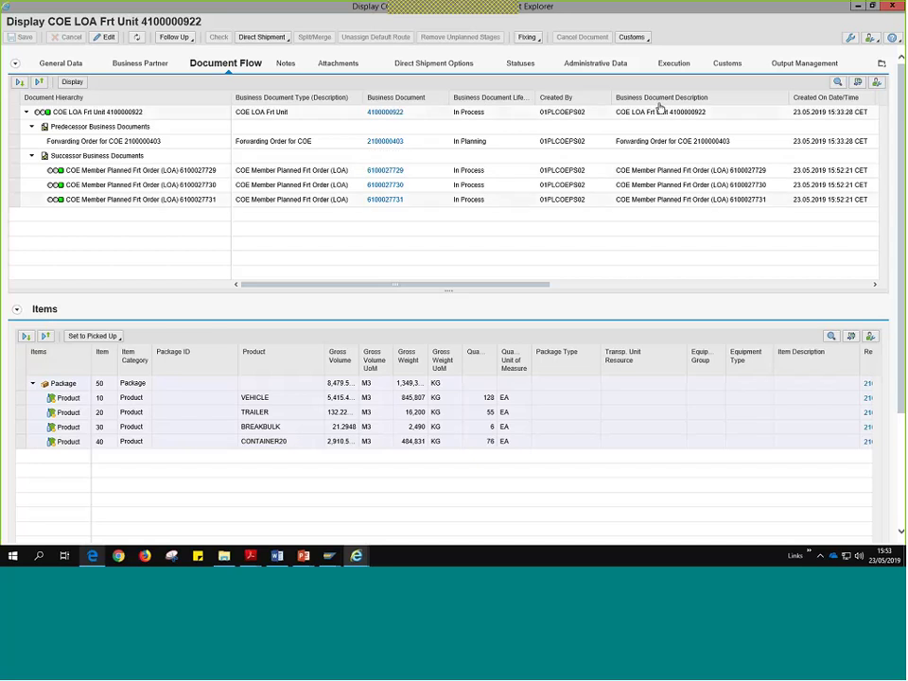
key("alt+F4")
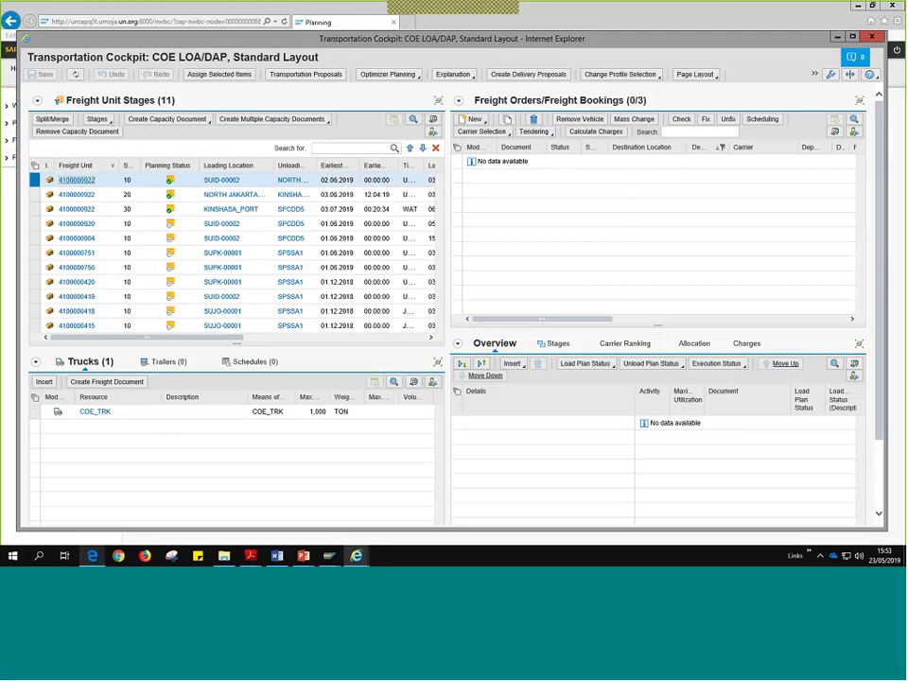
Step: Relaunch the Transportation Cockpit using the COE non LOA/EXW profile set
left_click(872, 38)
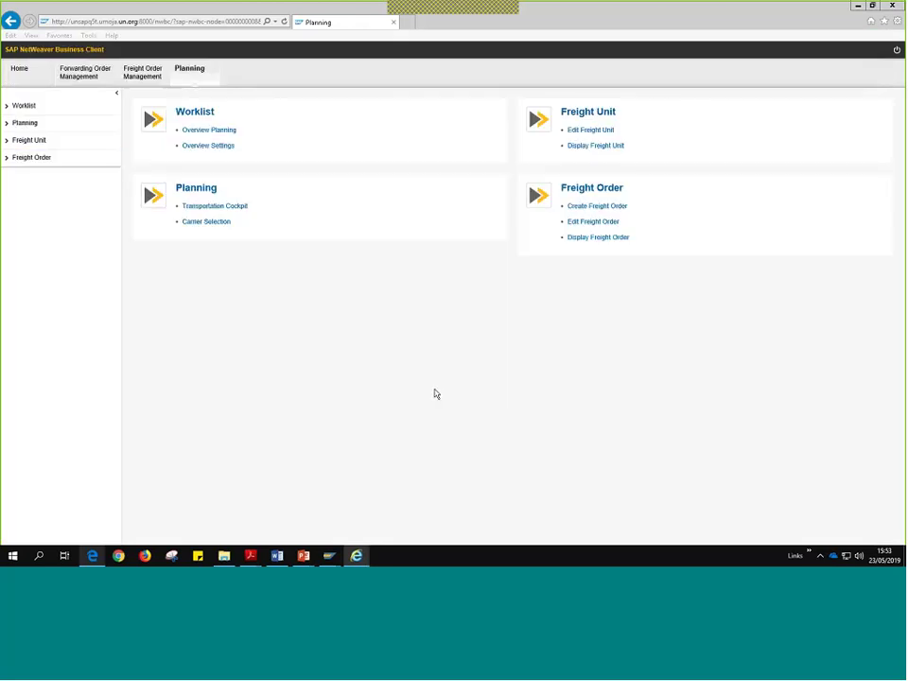
left_click(225, 212)
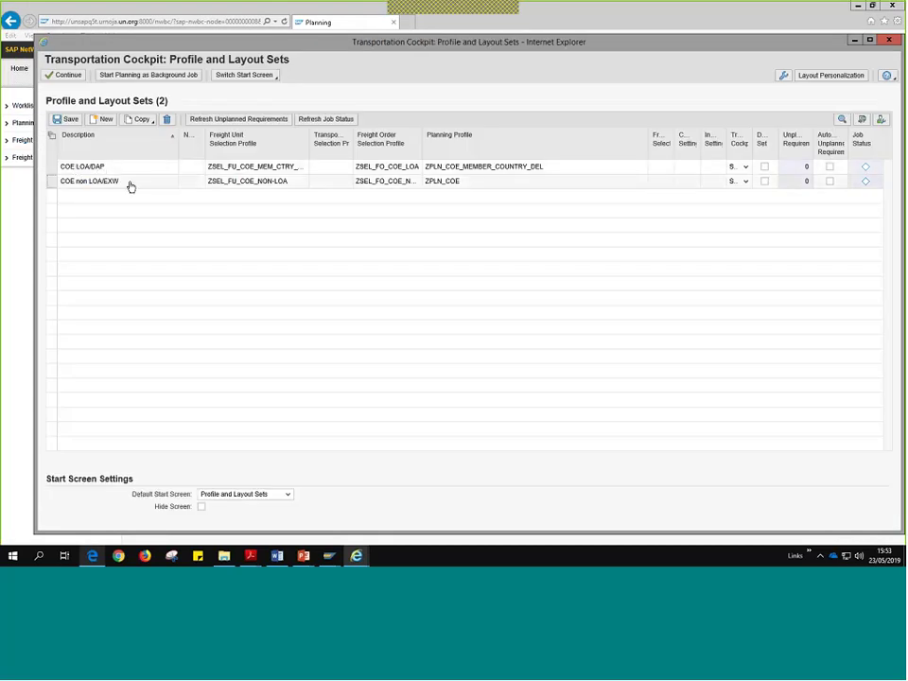
left_click(108, 184)
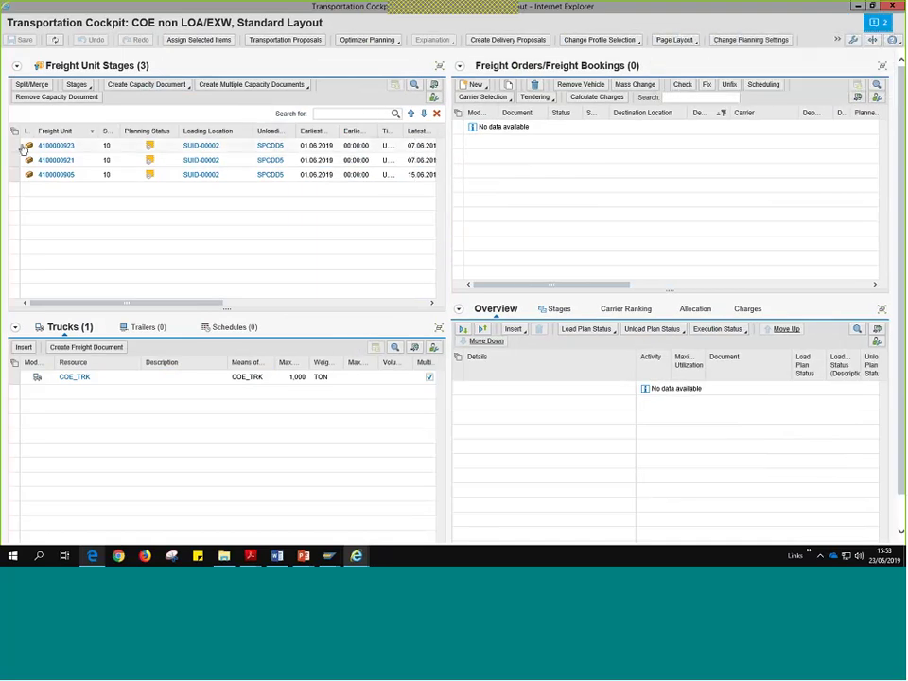
left_click(18, 174)
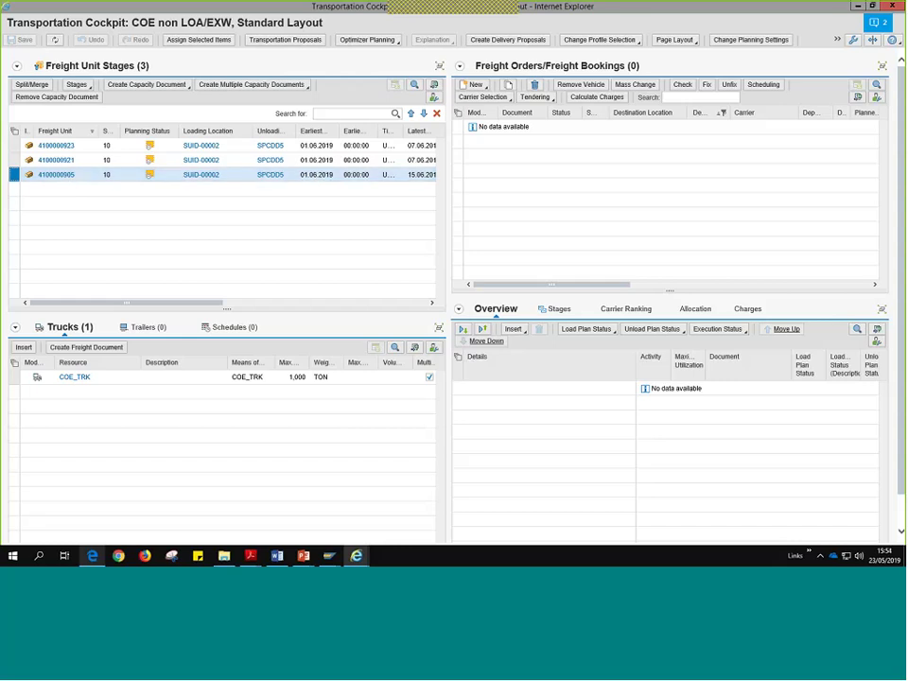
left_click(289, 42)
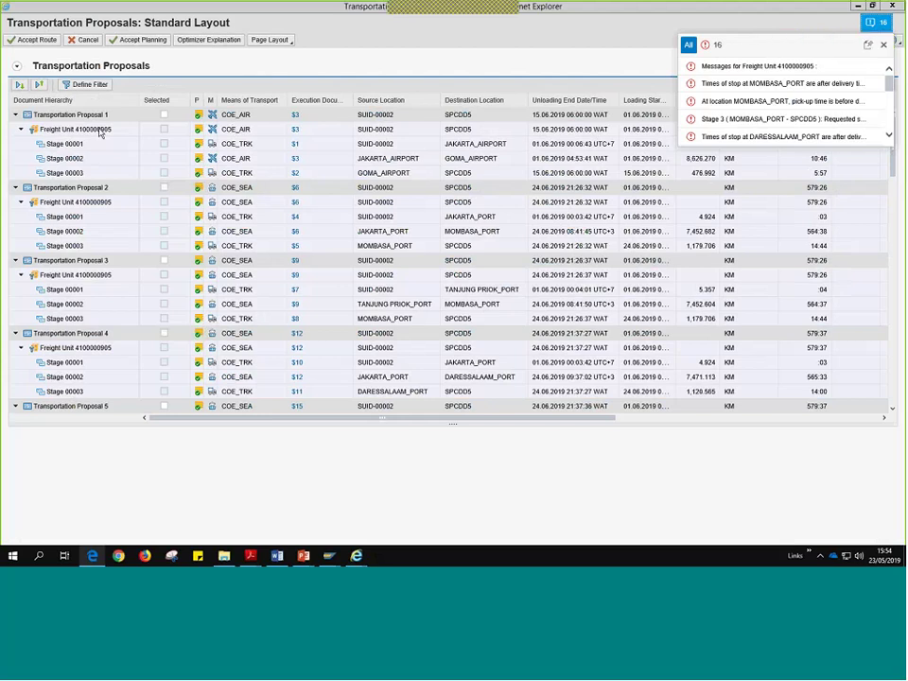
Step: Dismiss the proposal messages, select Transportation Proposal 1 and accept its planning
left_click(254, 114)
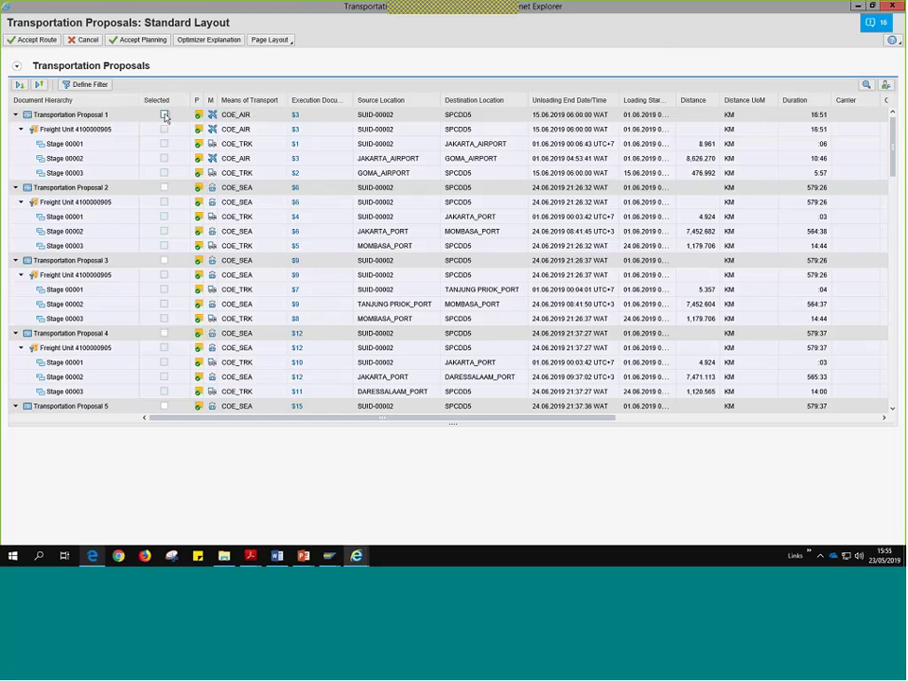
left_click(164, 116)
left_click(144, 42)
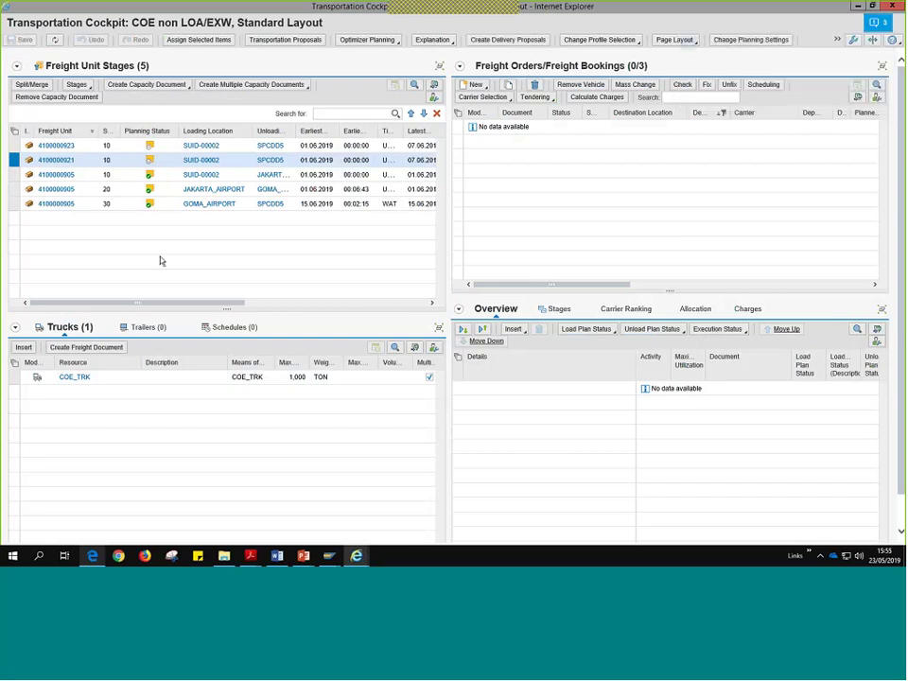
left_click(57, 176)
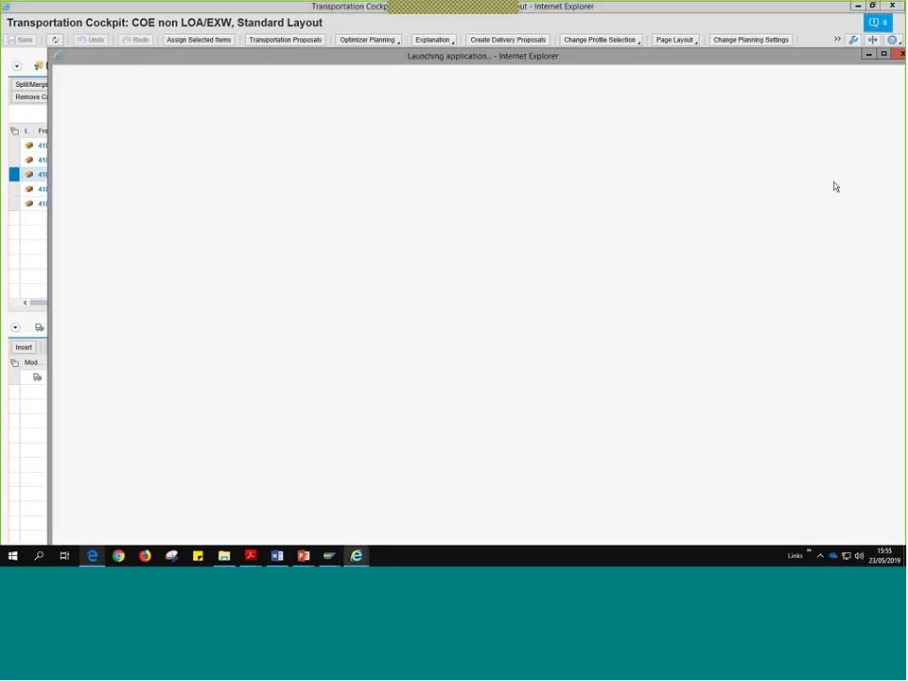
left_click(883, 54)
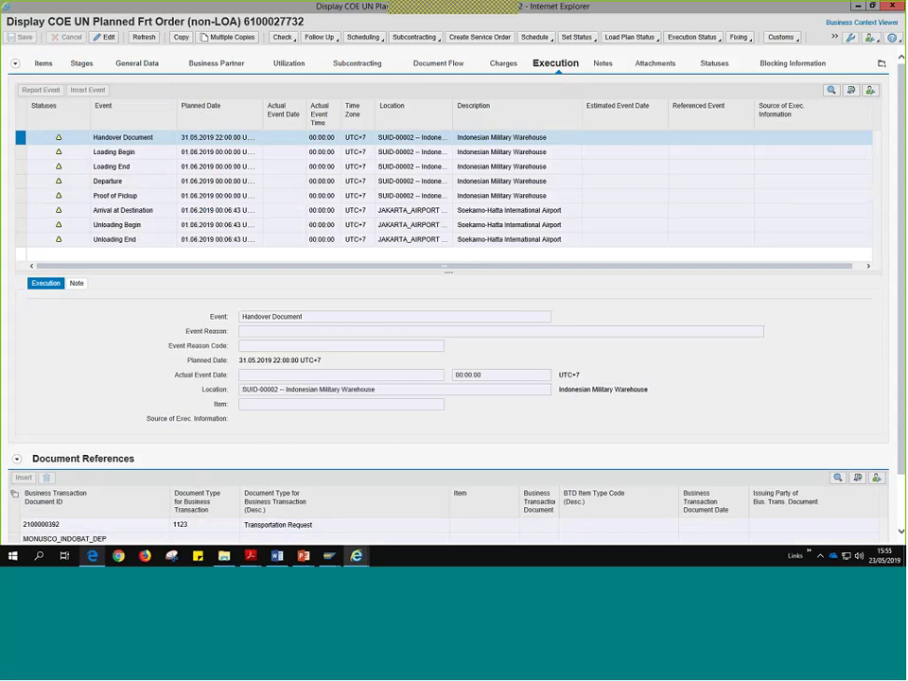
left_click(882, 64)
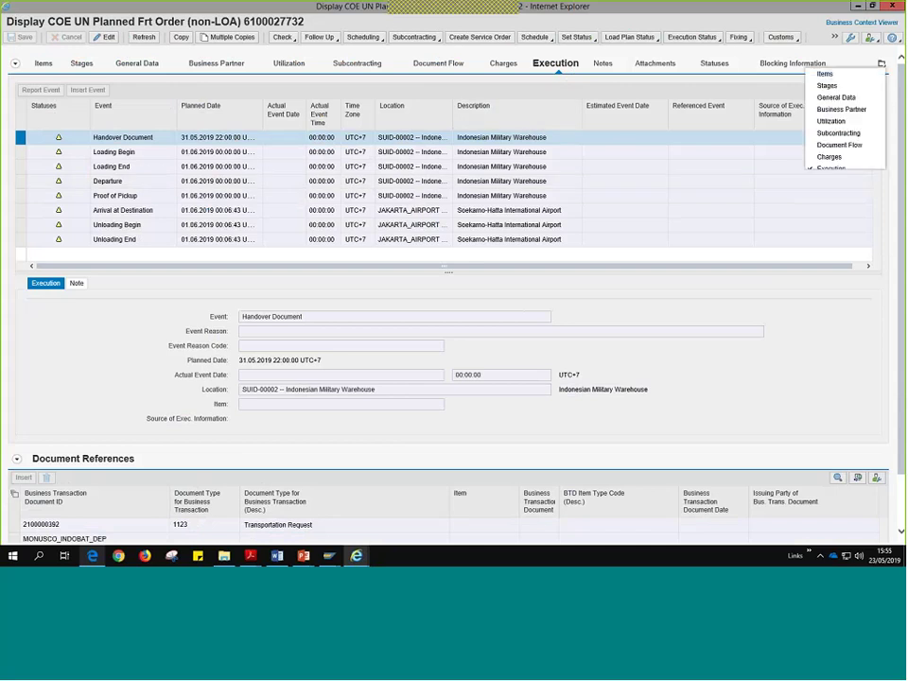
left_click(840, 145)
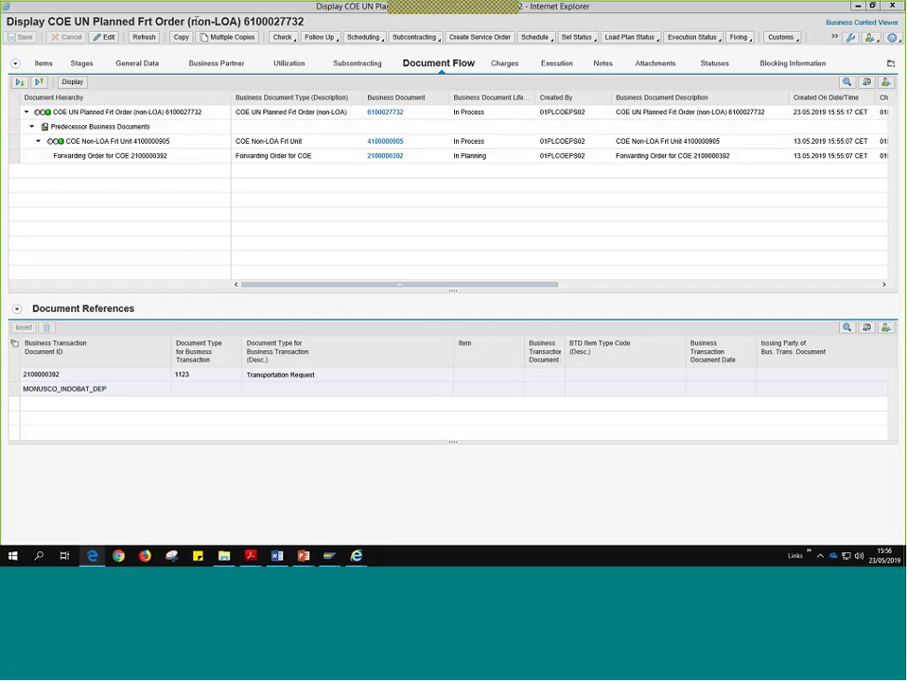
left_click_drag(190, 21, 369, 54)
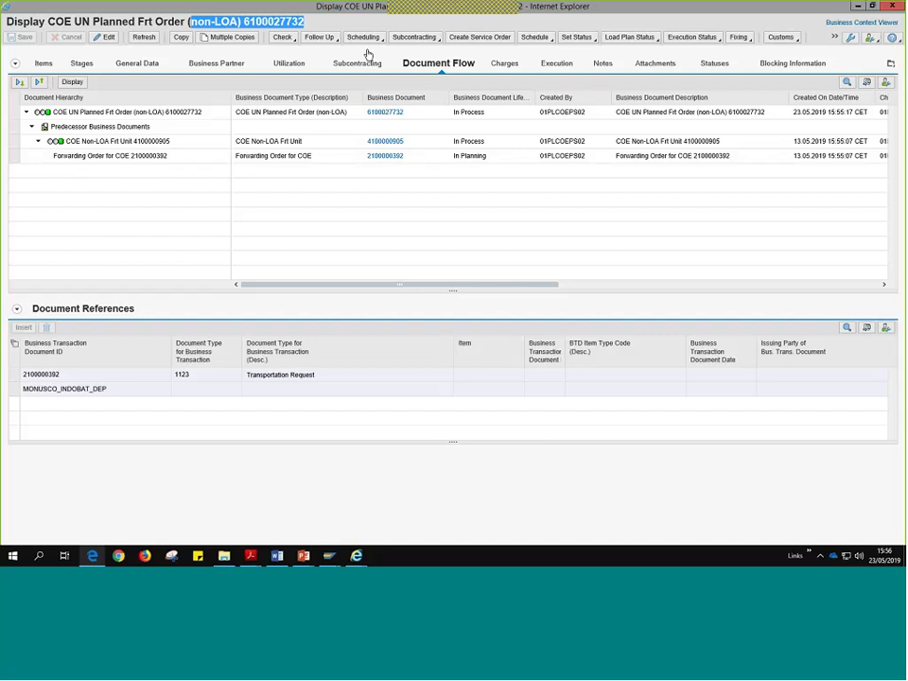
left_click(479, 229)
left_click(513, 68)
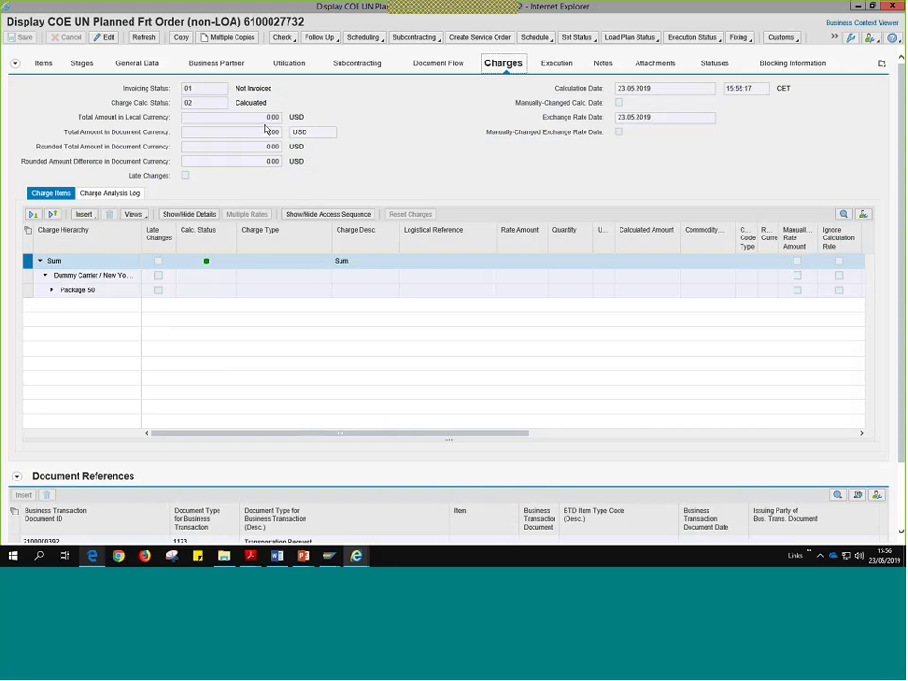
left_click(556, 66)
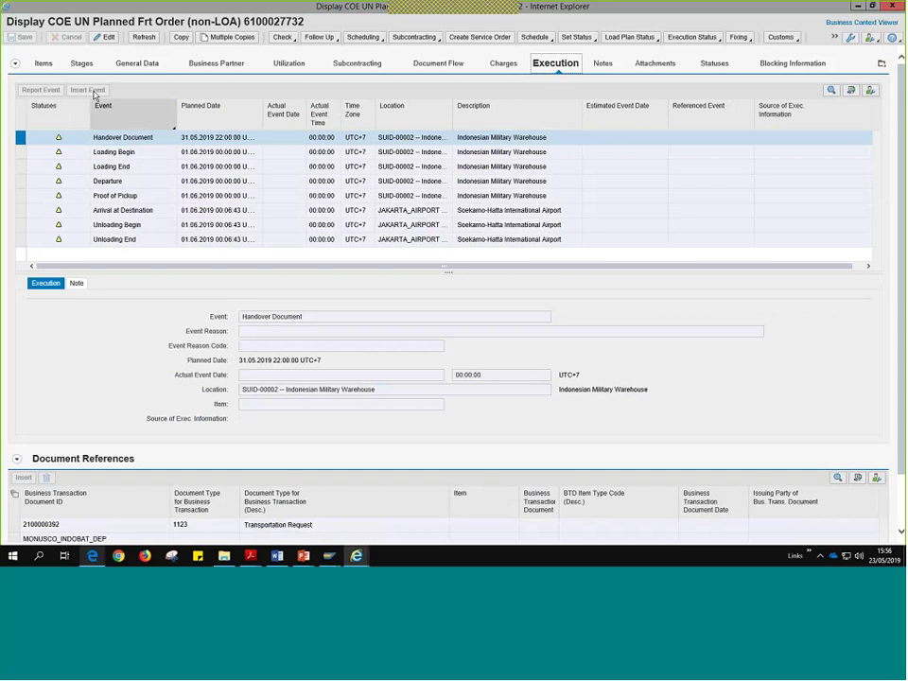
left_click(600, 68)
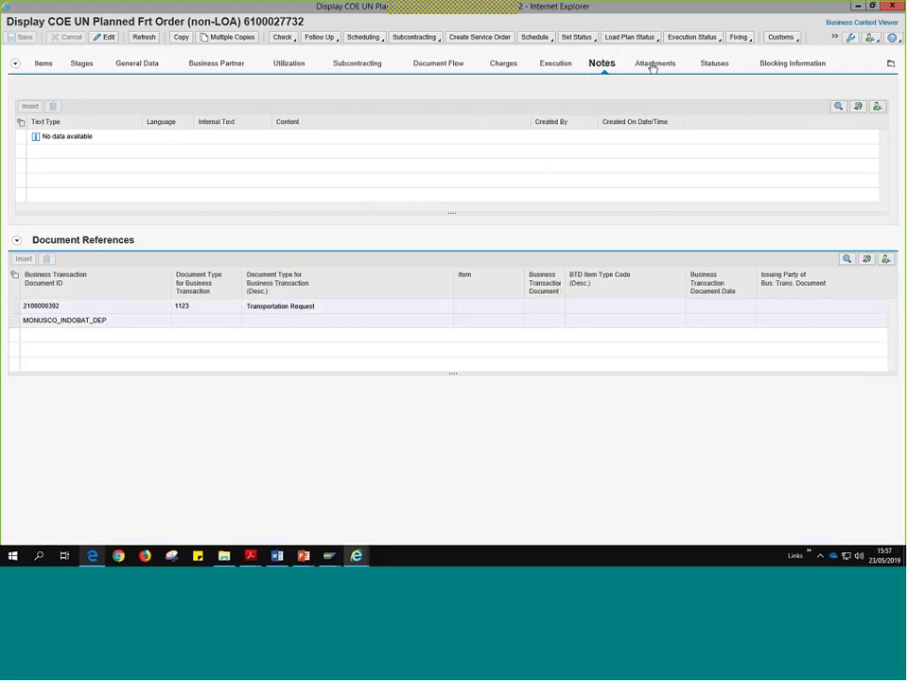
left_click(654, 63)
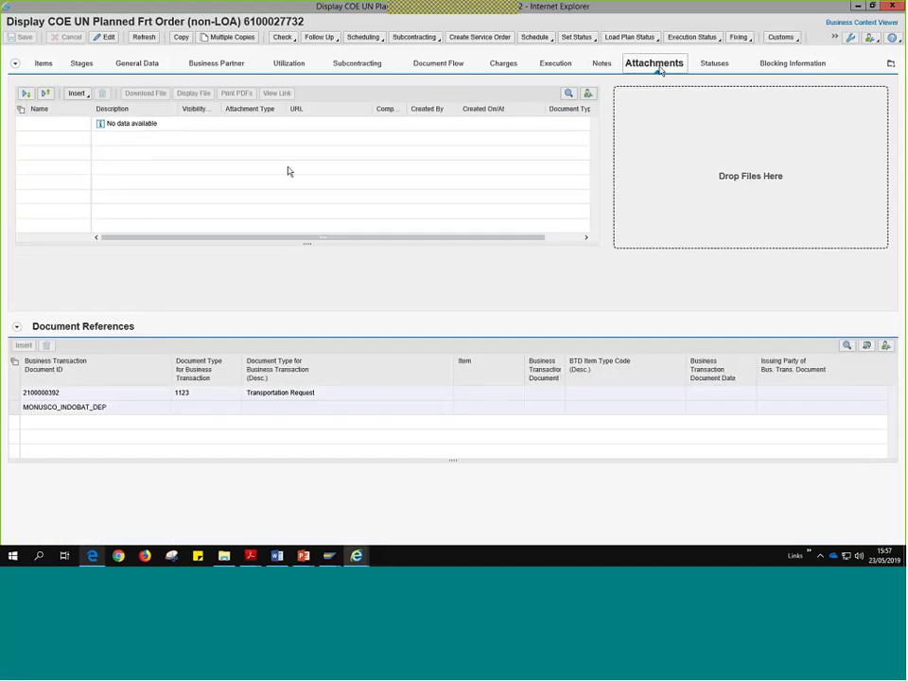
left_click(715, 64)
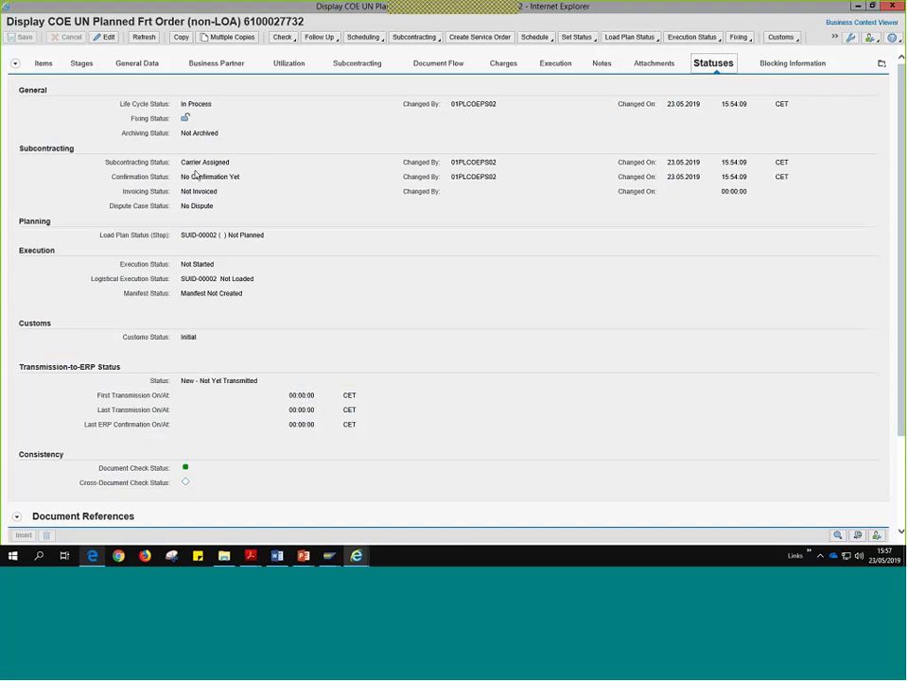
Step: Highlight the Carrier Assigned, No Confirmation Yet and Not Started statuses
left_click_drag(186, 170, 281, 189)
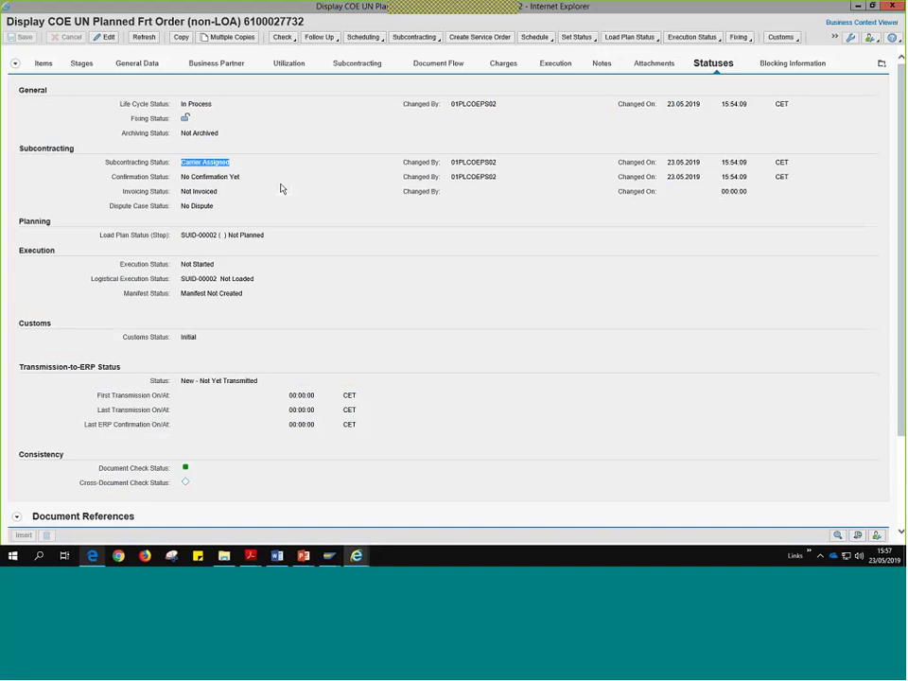
left_click_drag(182, 176, 240, 176)
left_click_drag(182, 264, 214, 264)
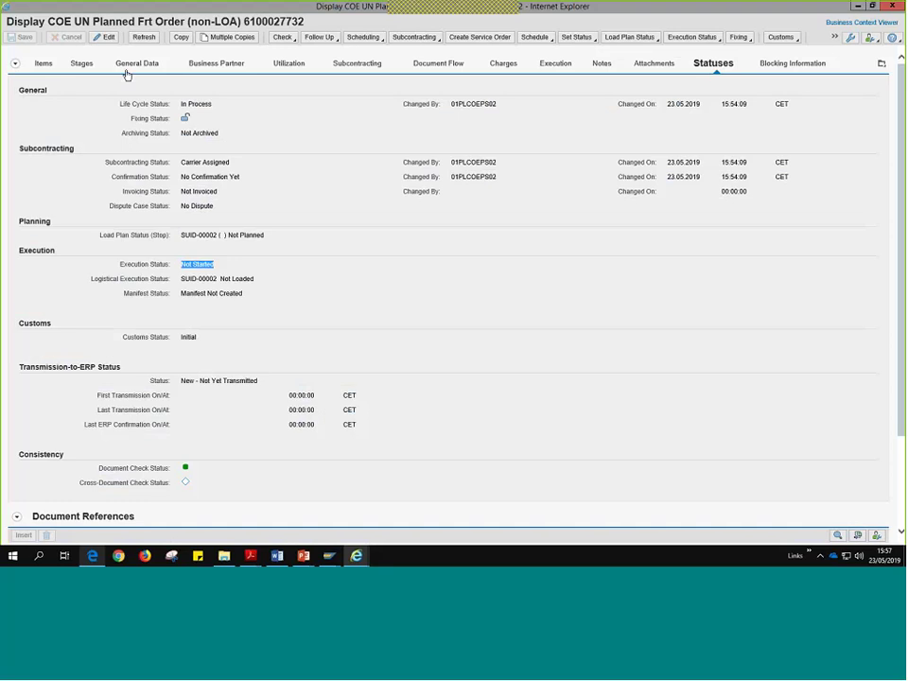
Step: Review the Business Partners table, scroll it back left, then open the full tab list
left_click(217, 64)
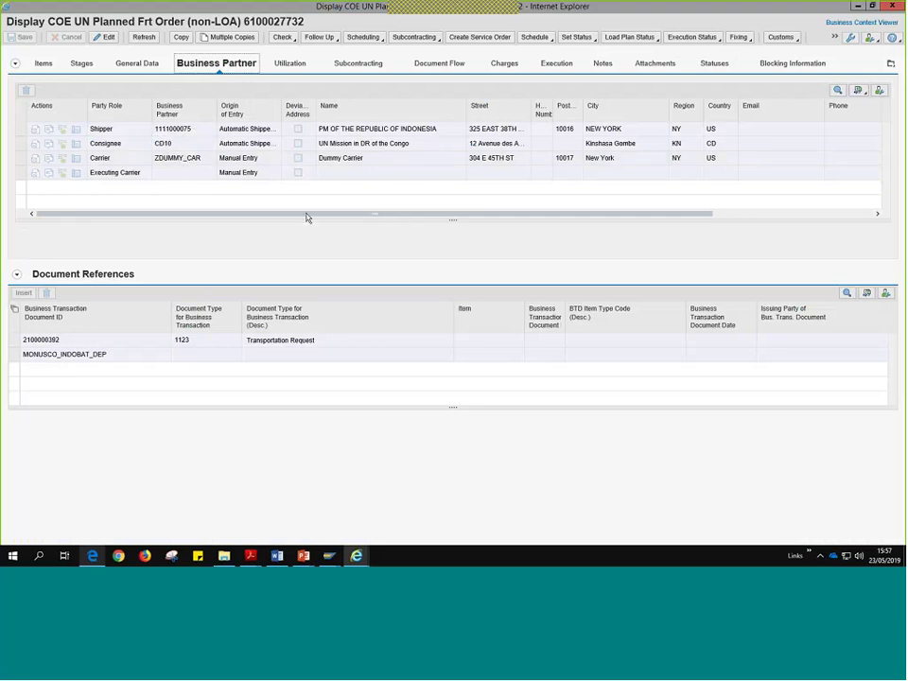
scroll(306, 218, "right", 1)
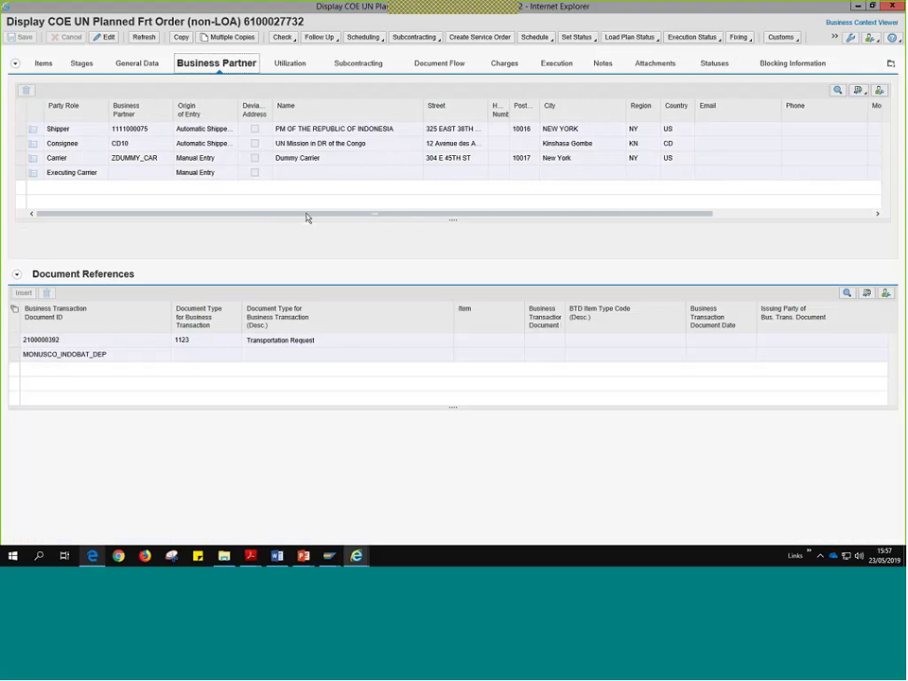
scroll(371, 215, "right", 5)
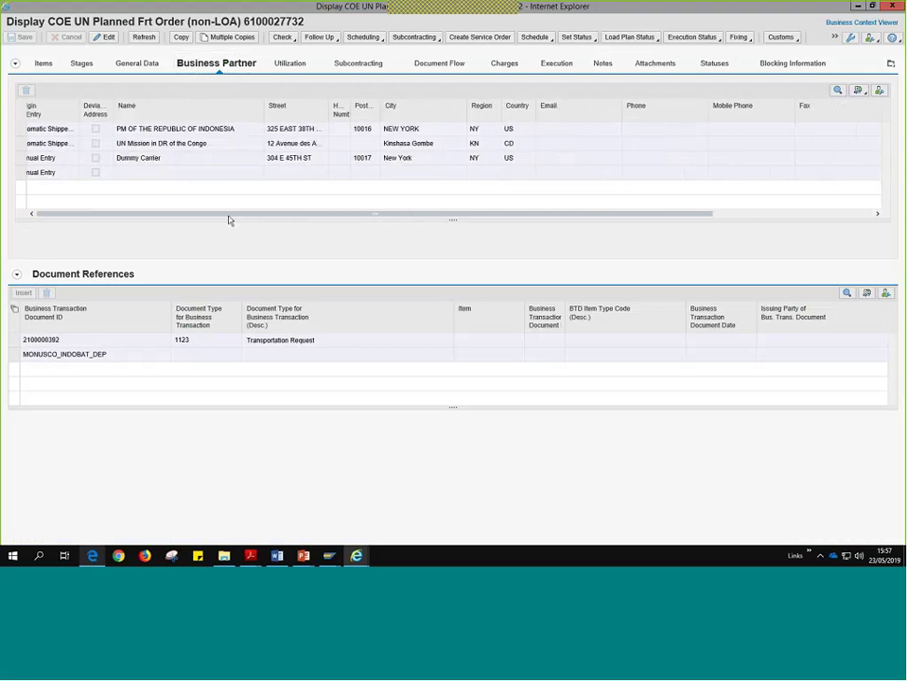
scroll(229, 218, "left", 5)
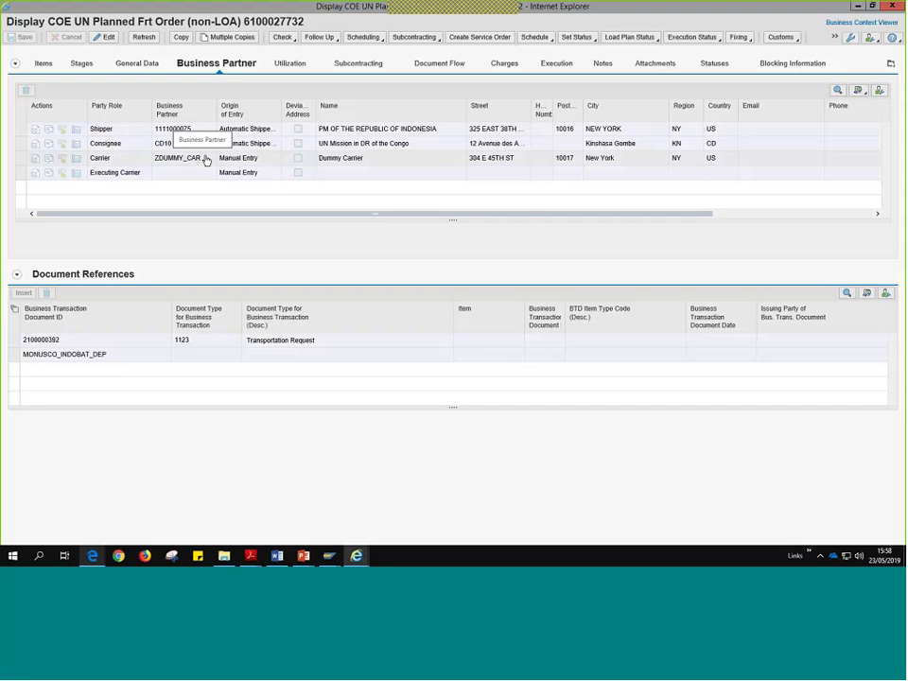
left_click(890, 64)
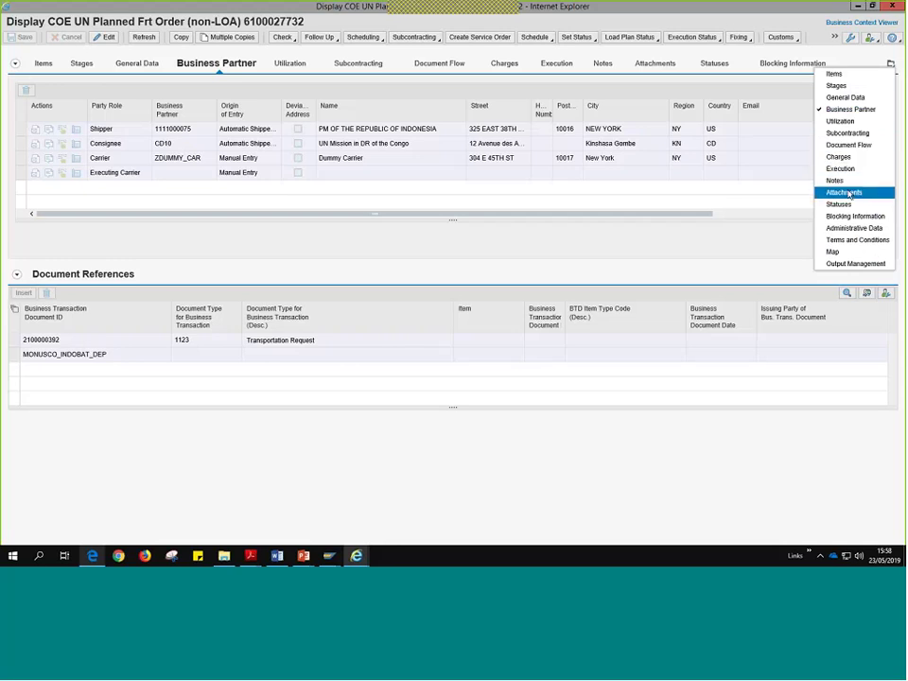
Step: Open Output Management, select the COE AIR ONLY SOW FORM action and widen its column
left_click(859, 264)
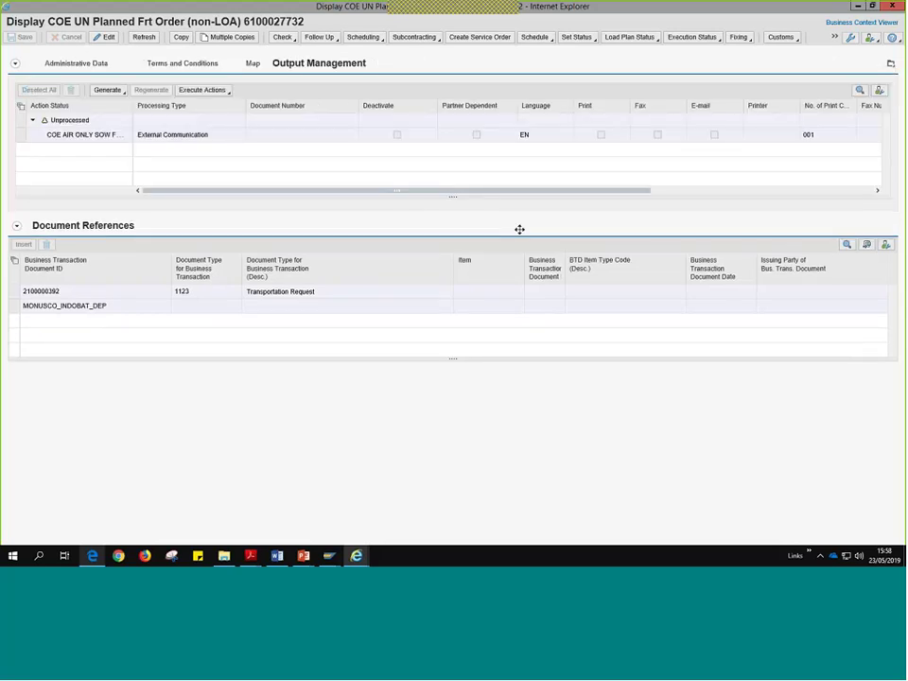
left_click(20, 135)
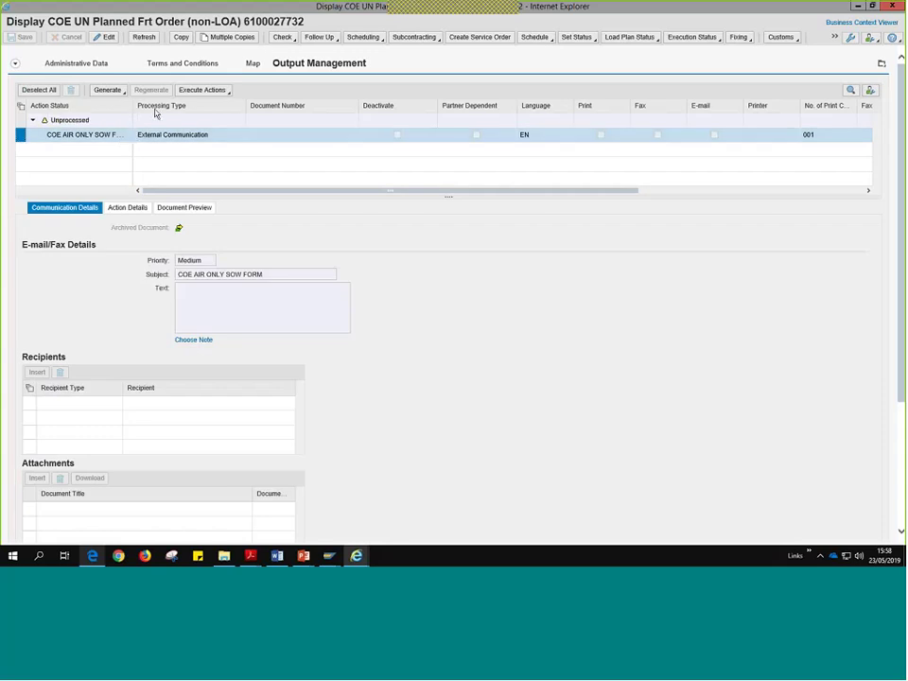
left_click_drag(132, 106, 184, 106)
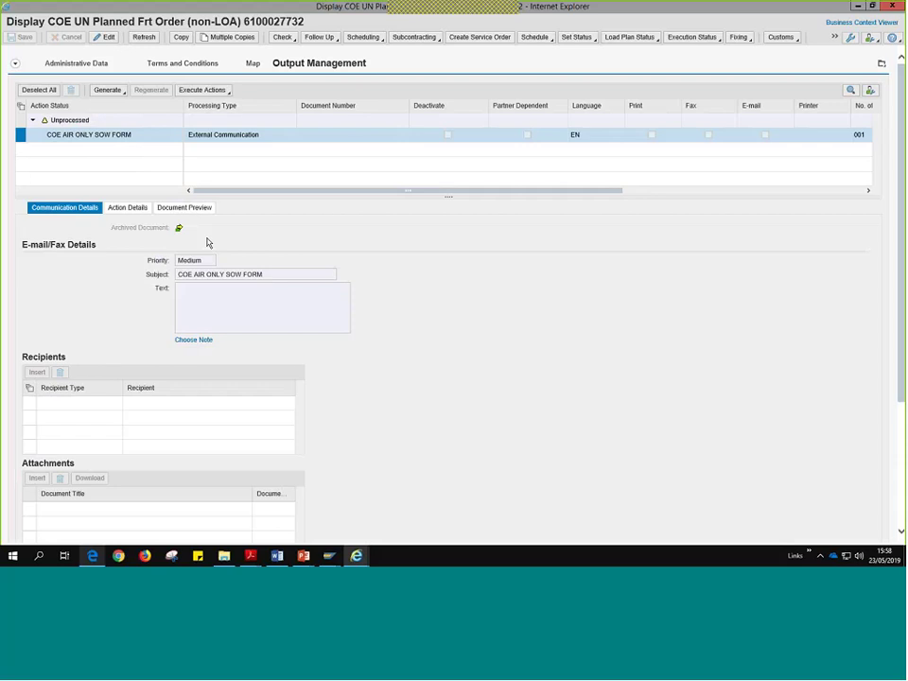
Step: Preview the SOW form document, dismissing the Acrobat reader error
left_click(197, 209)
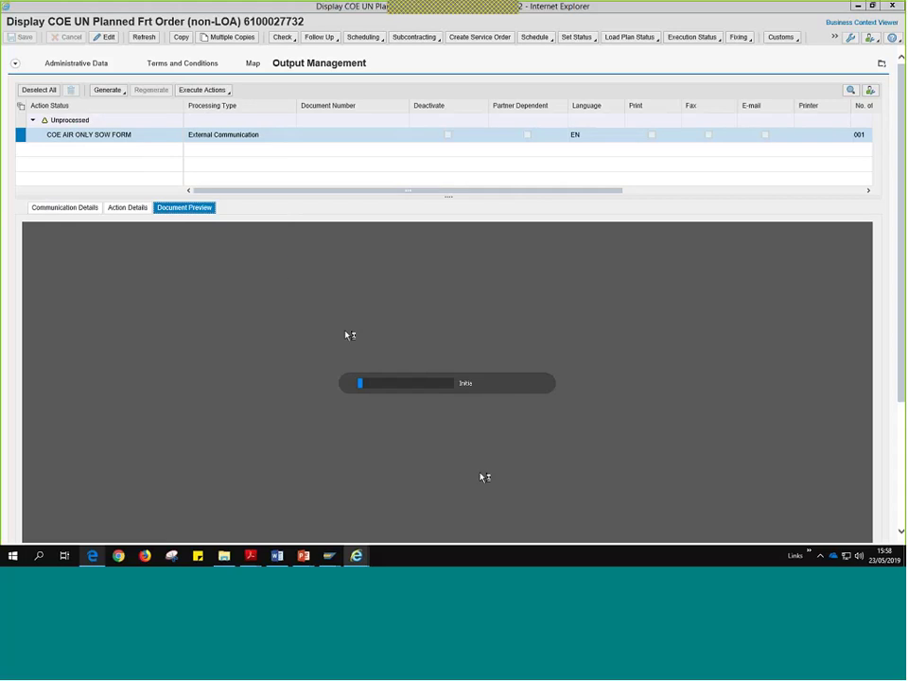
key("Return")
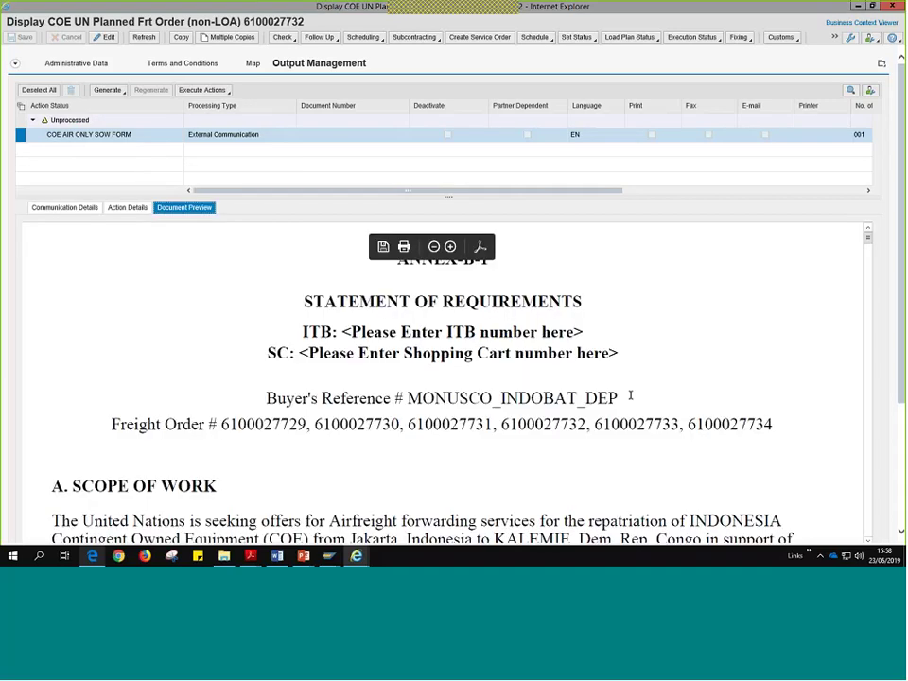
scroll(619, 311, "down", 2)
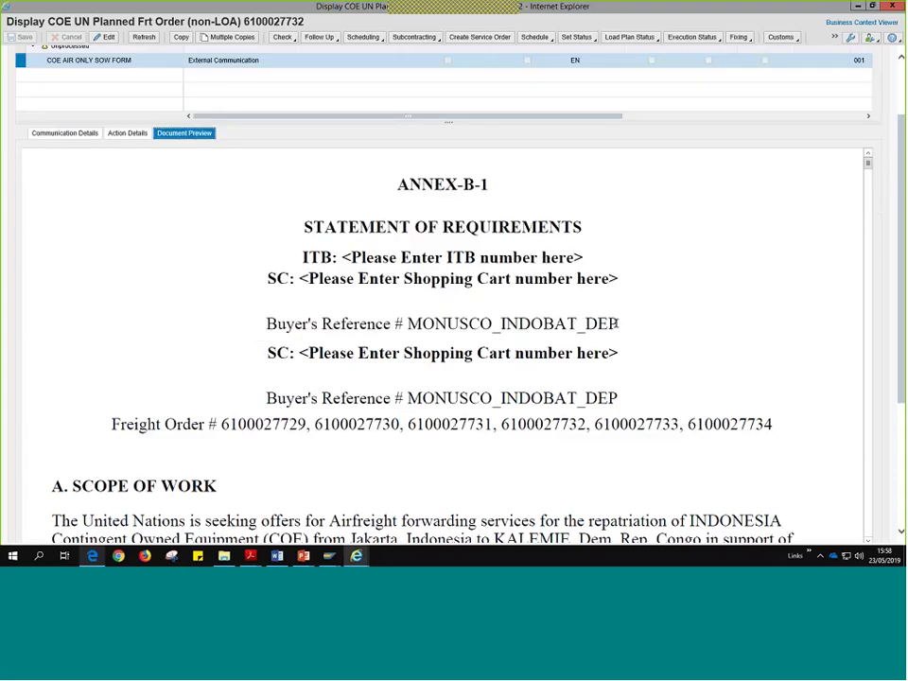
scroll(616, 257, "down", 1)
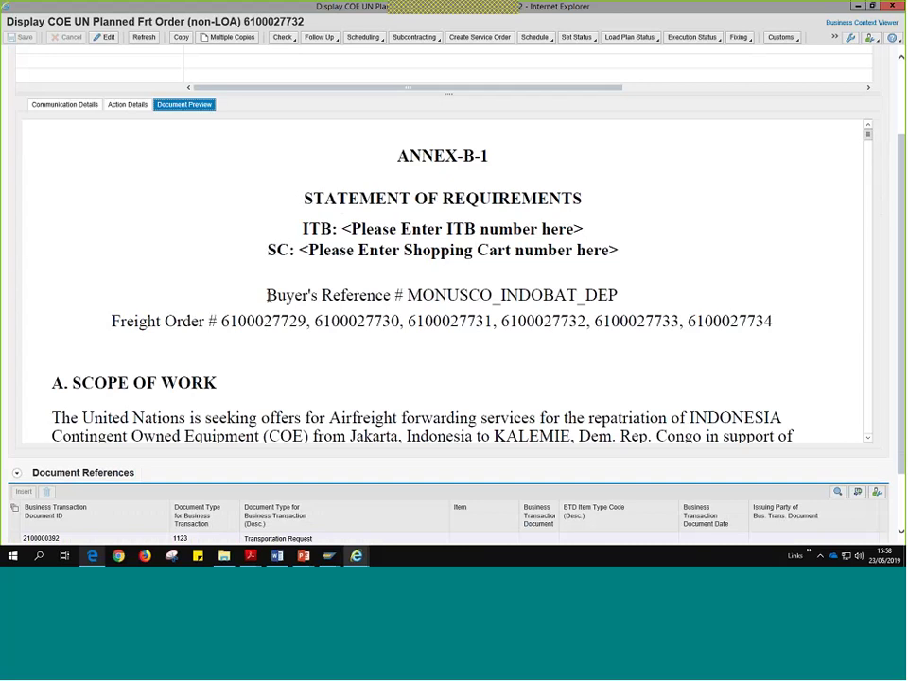
left_click_drag(266, 295, 618, 296)
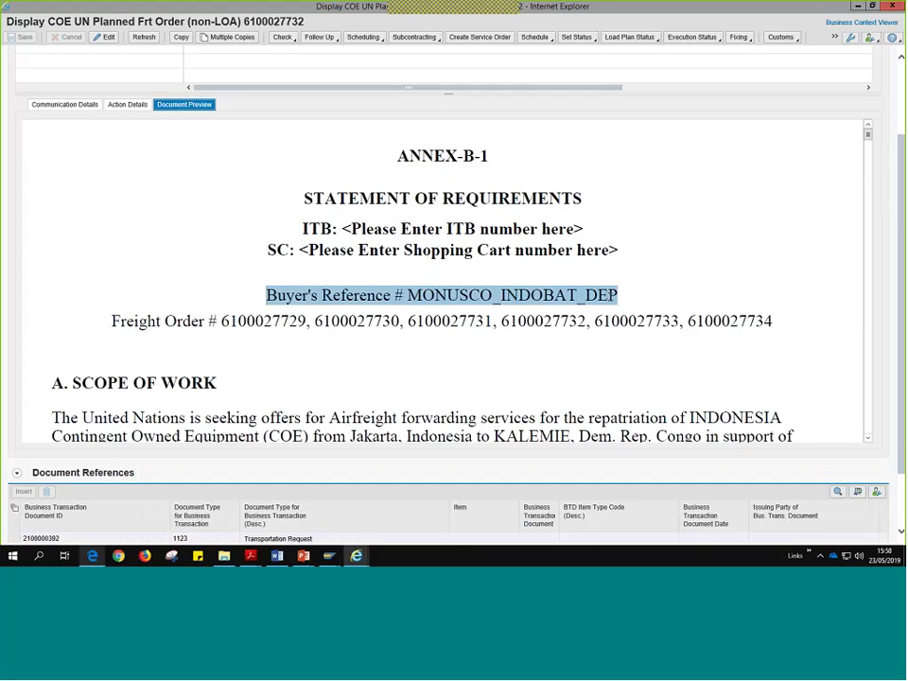
left_click_drag(220, 320, 773, 322)
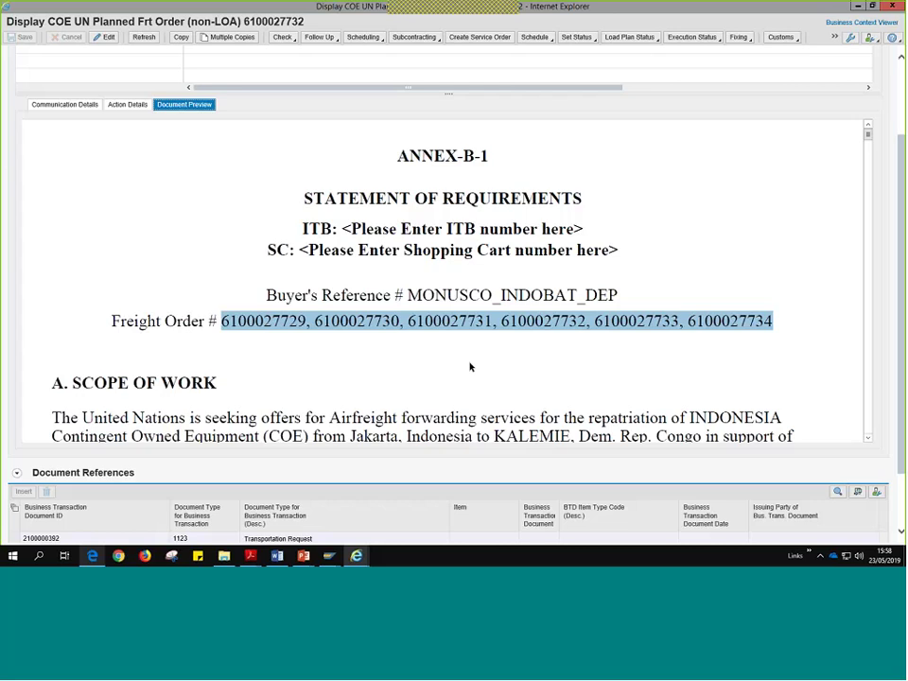
scroll(470, 367, "down", 5)
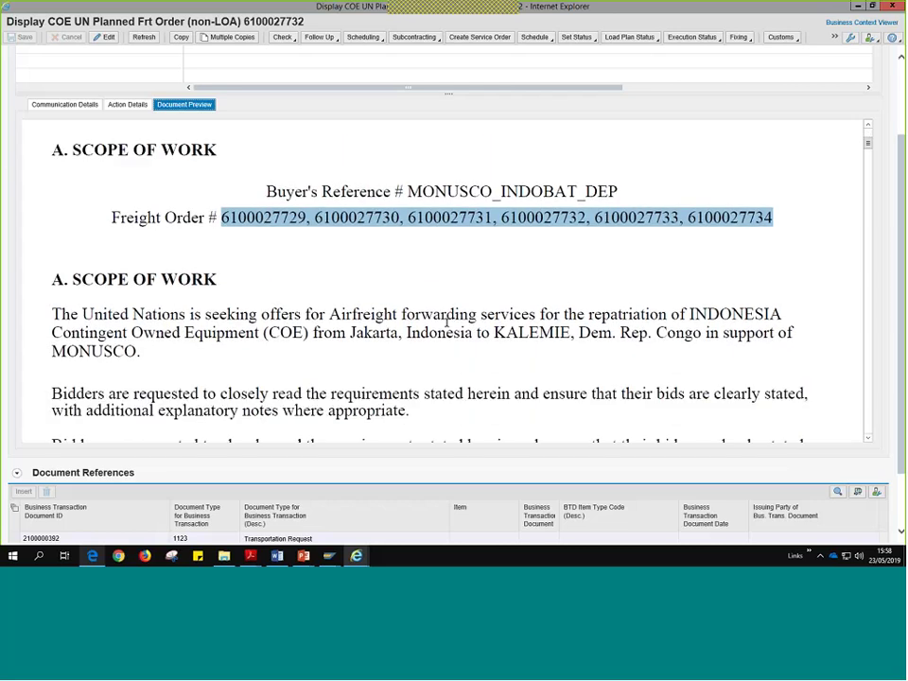
scroll(452, 321, "down", 15)
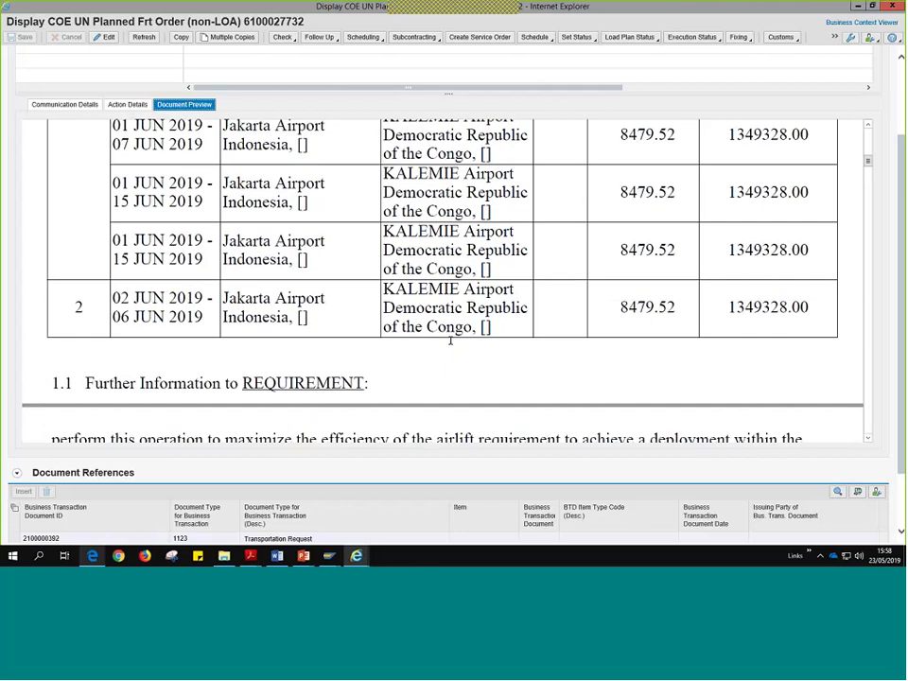
scroll(451, 340, "up", 20)
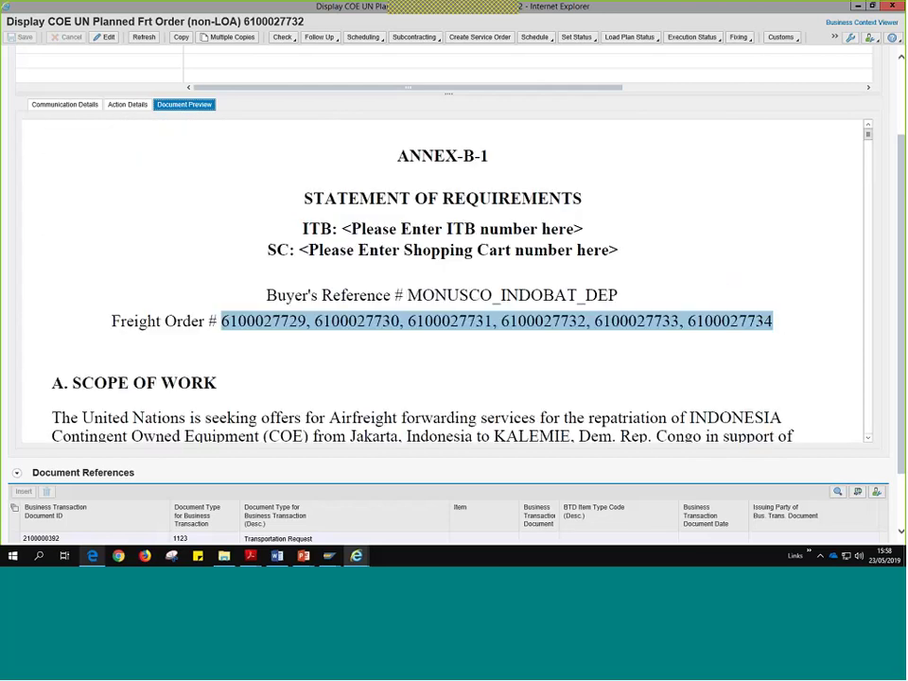
left_click(523, 201)
left_click(377, 144)
Step: Browse Network Drive > UMOJA ITU > UE2_TM_TT > Training_Package > PHASE 2 > 4. Procurement Freight Refresher HQ
left_click(42, 87)
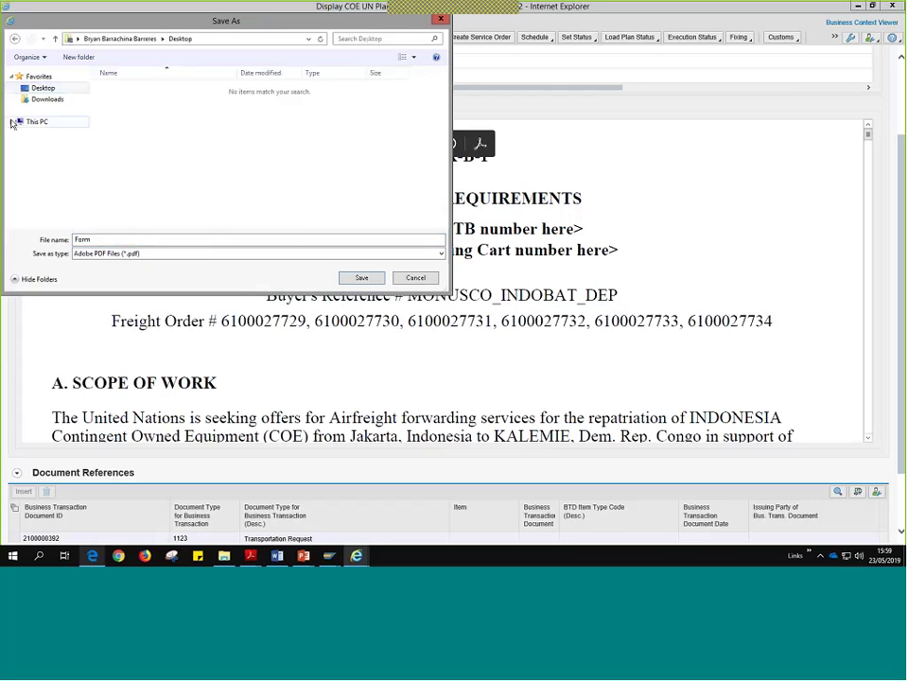
left_click(11, 121)
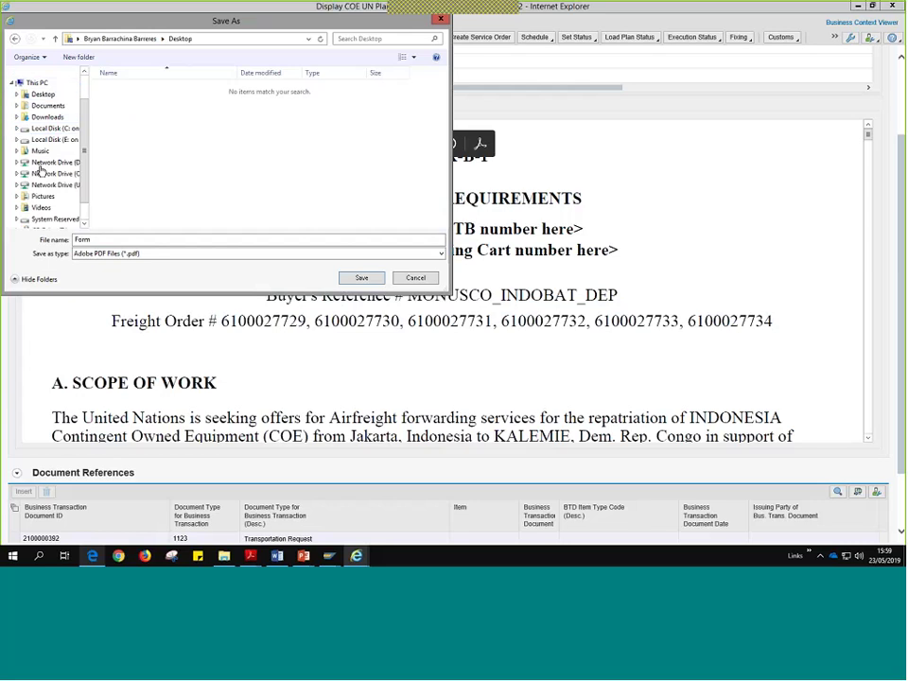
left_click(64, 177)
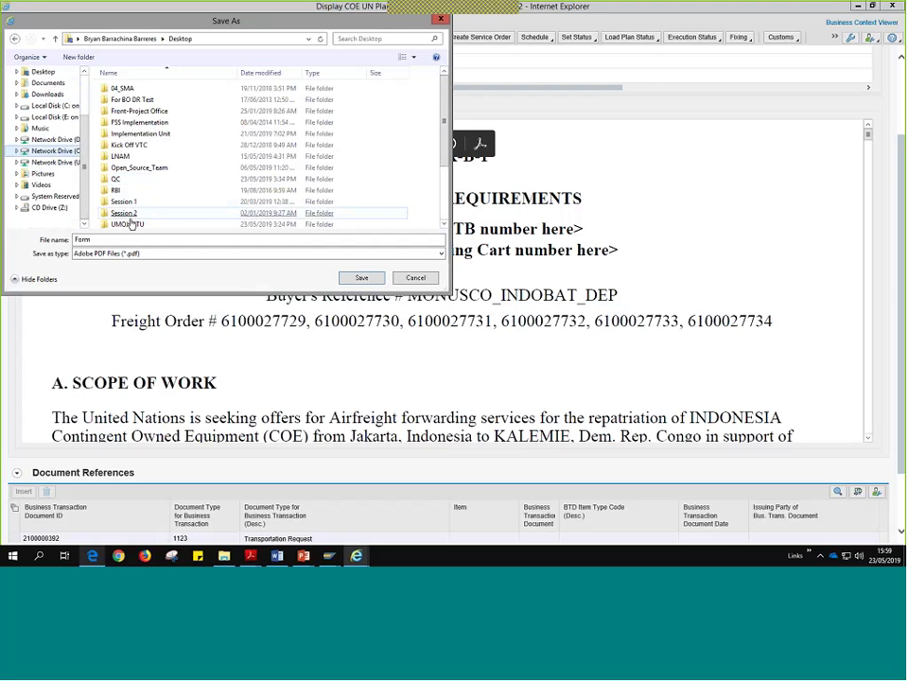
double_click(137, 225)
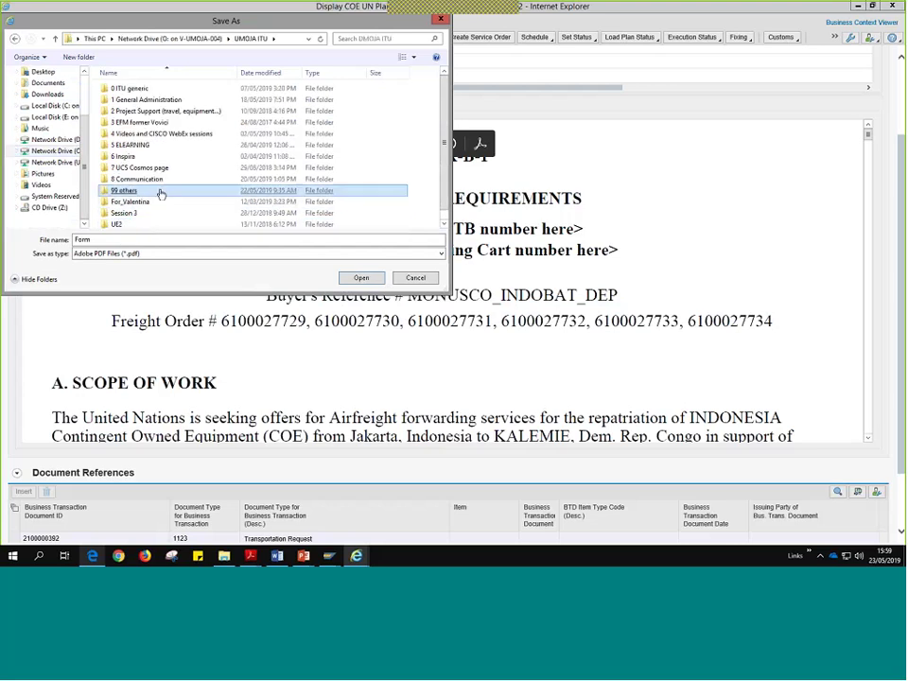
scroll(162, 197, "down", 3)
scroll(118, 161, "down", 1)
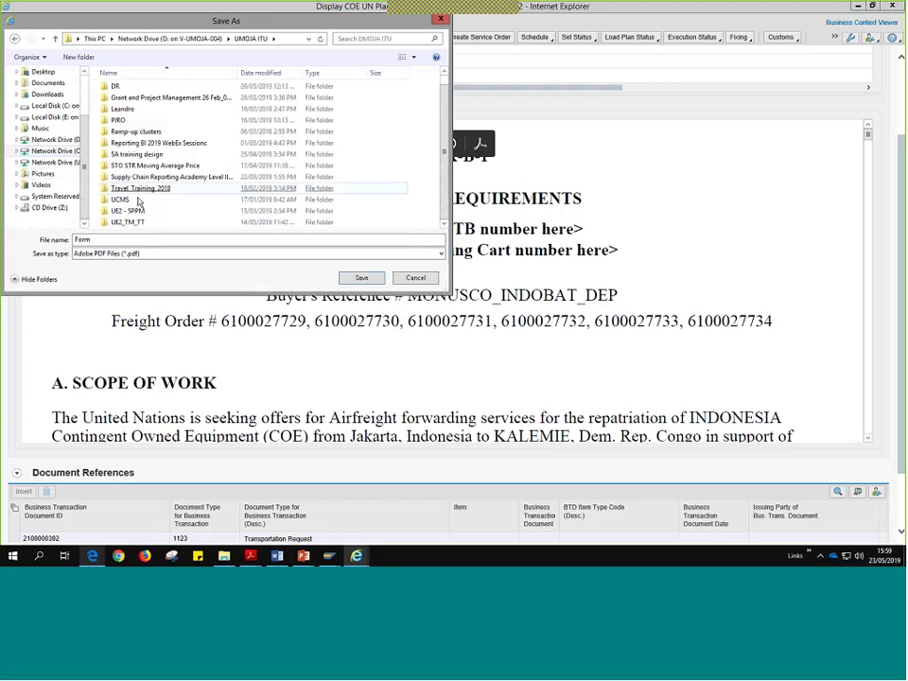
double_click(126, 223)
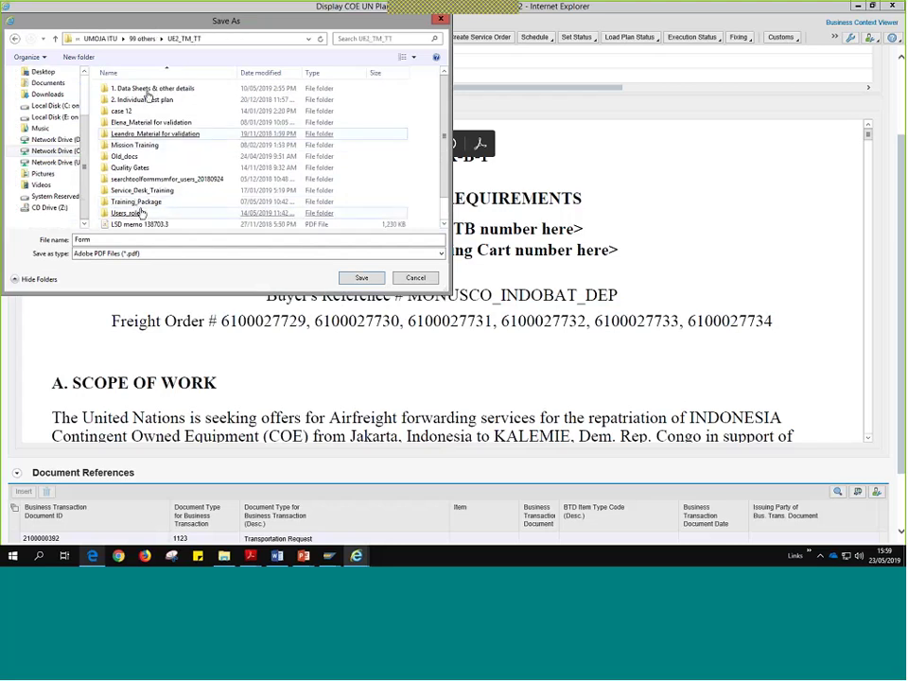
double_click(142, 202)
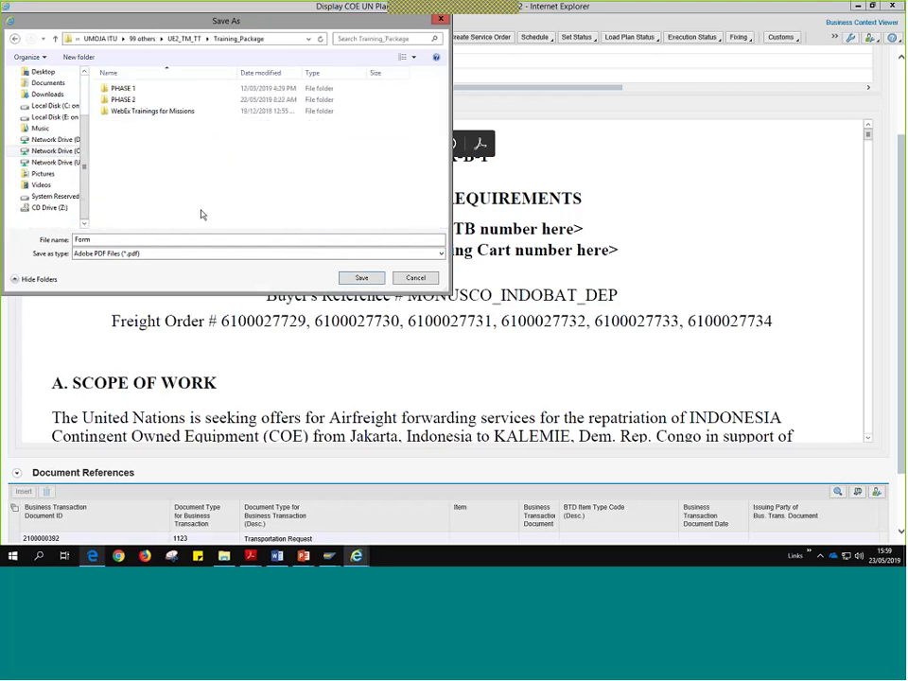
key("Down")
key("Down")
key("Return")
Step: Name the file SOW and save it
left_click(78, 239)
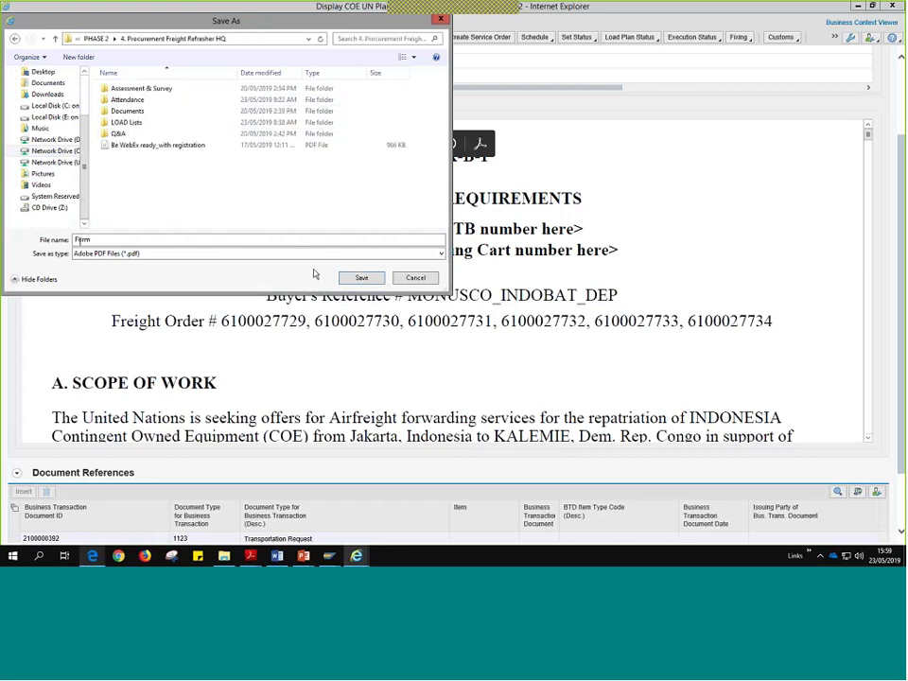
type("SOW")
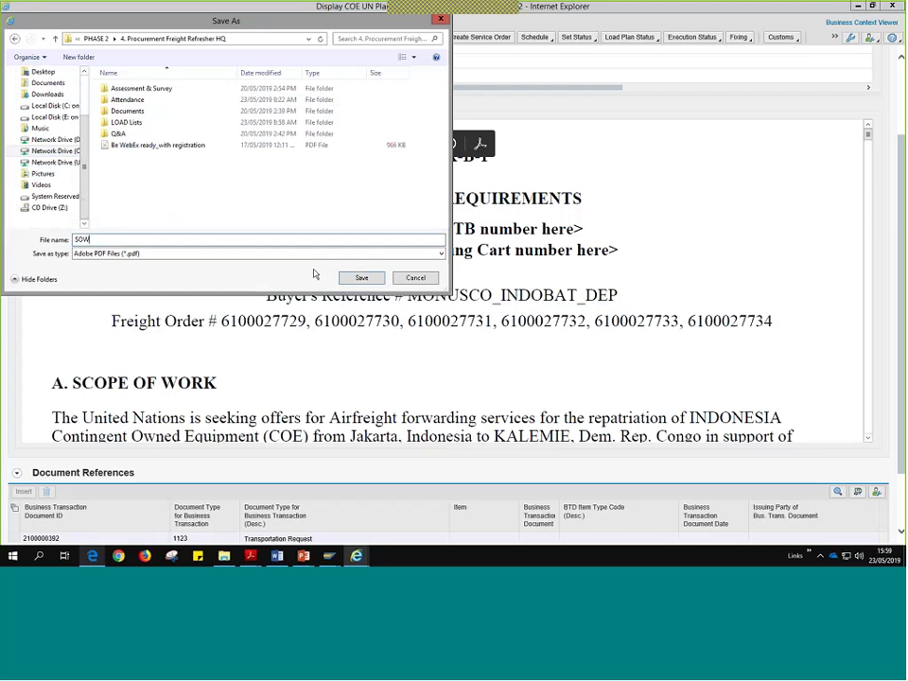
left_click(364, 279)
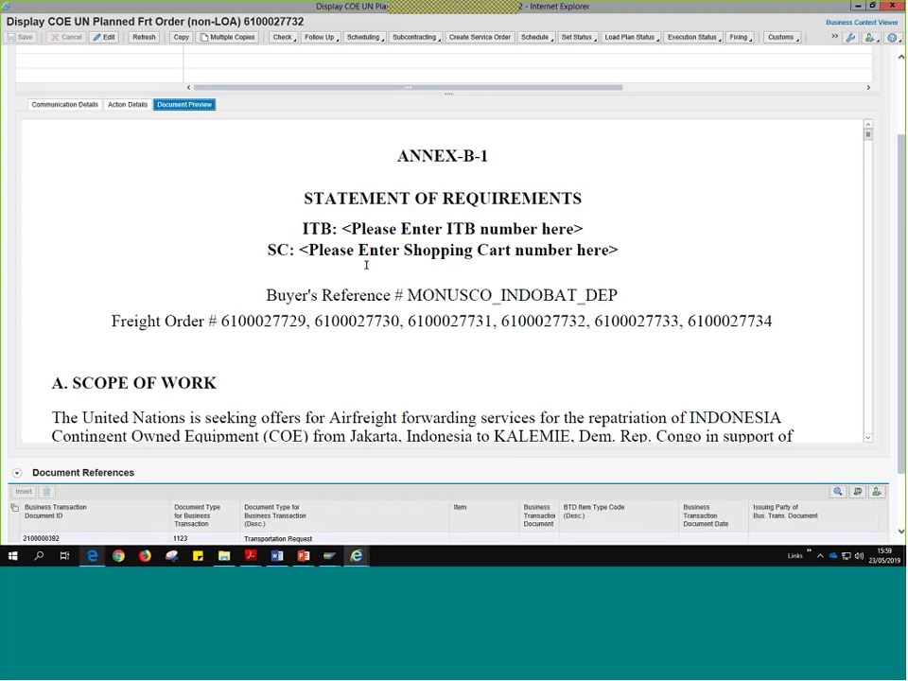
Step: Bring up the Windows task switcher with Alt+Tab
mouse_move(466, 218)
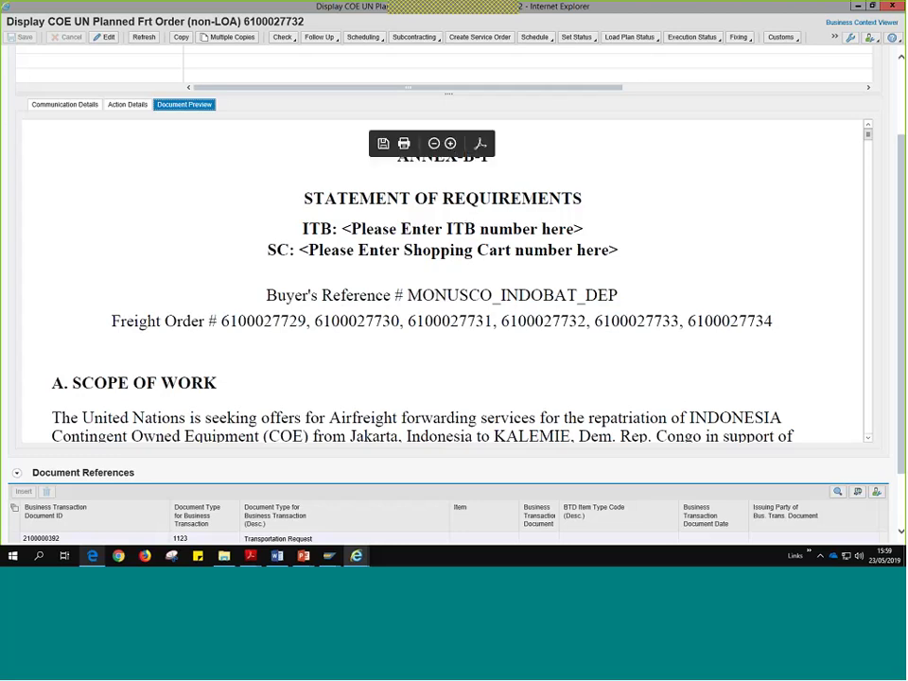
key("alt+Tab")
key("alt+Tab")
key("alt+Tab")
key("alt+Tab")
key("alt+Tab")
key("alt+Tab")
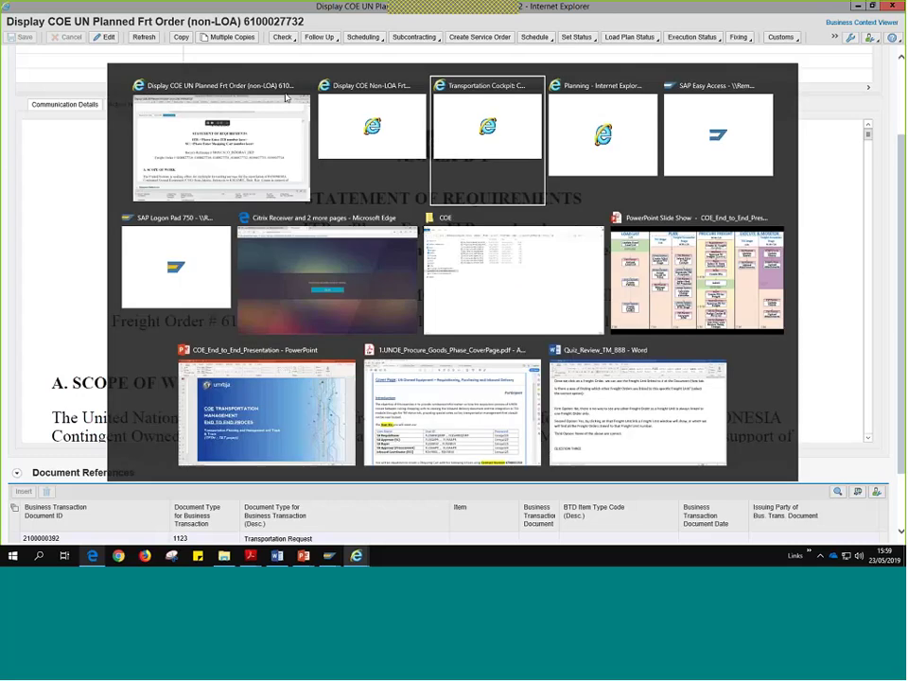
Step: In the slide show, tick Update Excel Load List, Upload Load List, Create FWO(s) and Create Freight Unit(s)
key("alt+Tab")
key("alt+Tab")
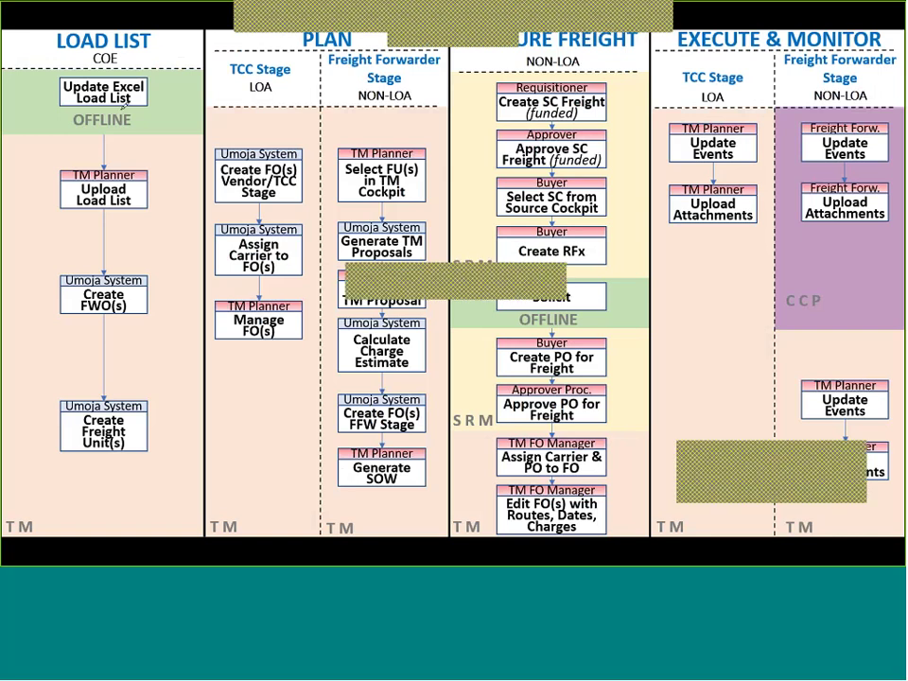
left_click_drag(158, 88, 179, 81)
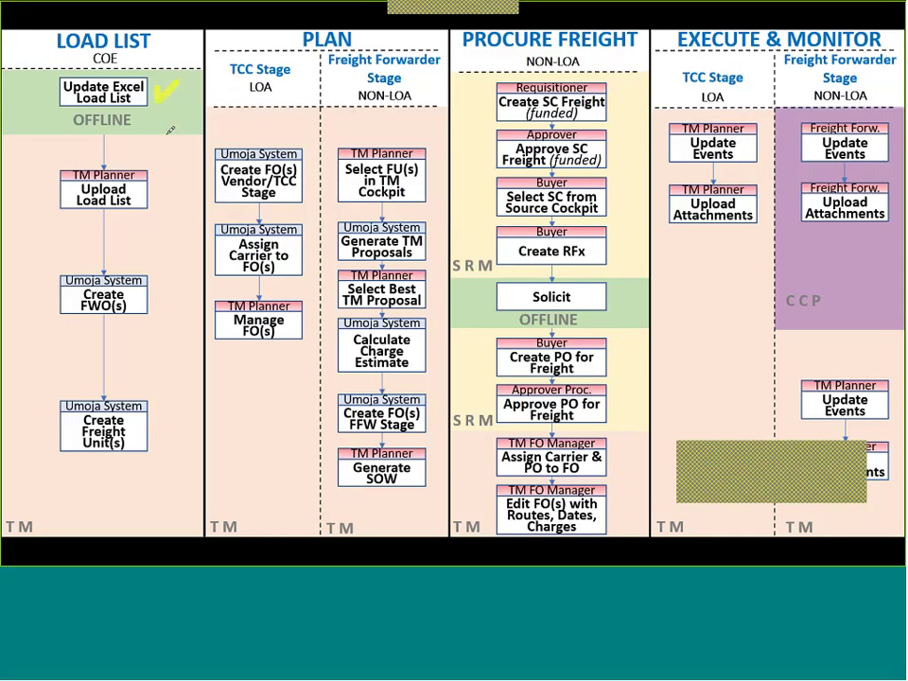
left_click_drag(159, 178, 202, 142)
left_click_drag(151, 290, 170, 279)
left_click_drag(153, 426, 179, 407)
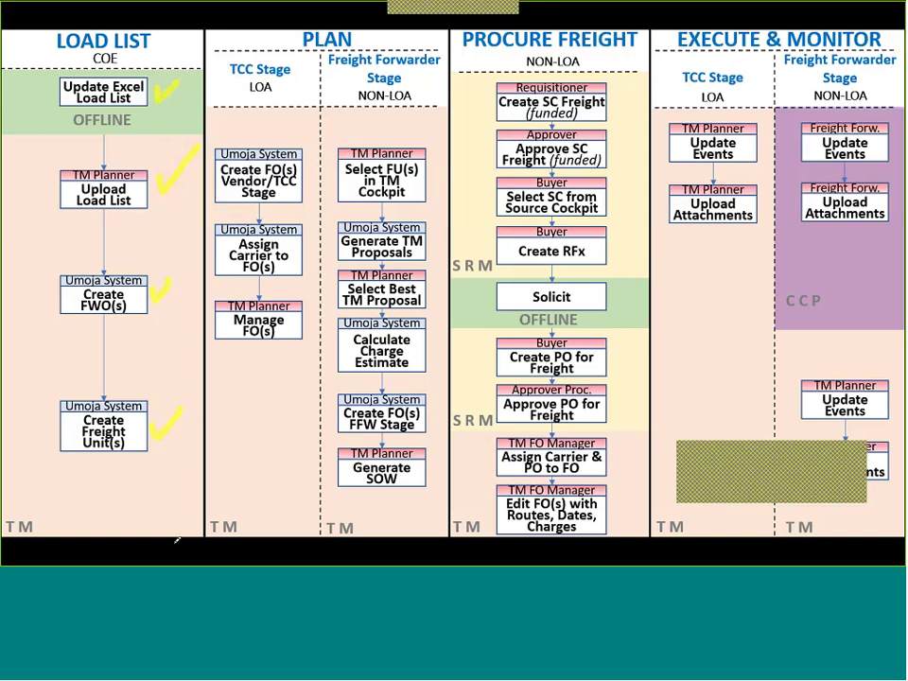
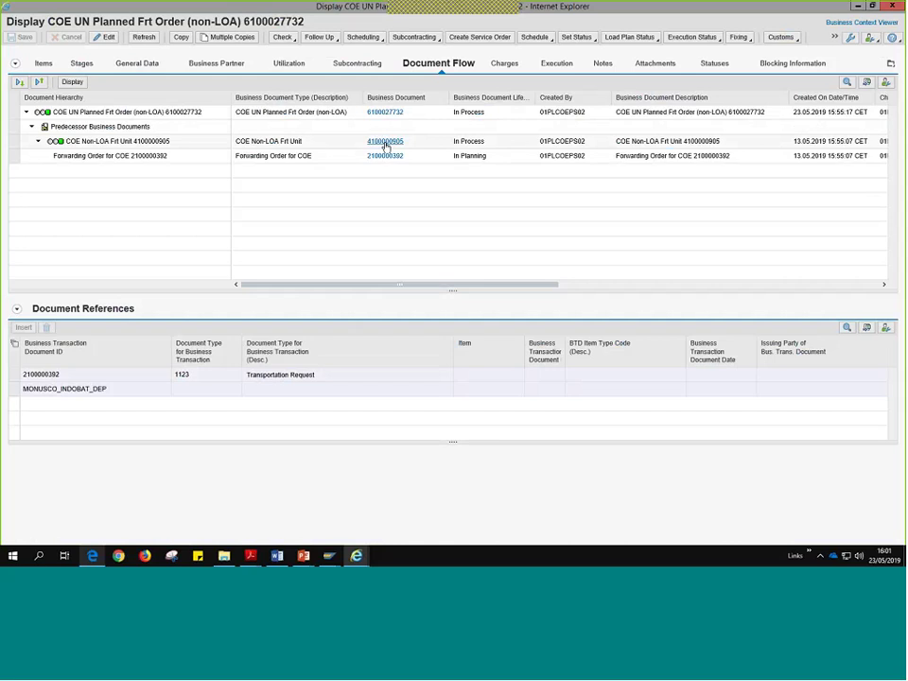
left_click(386, 142)
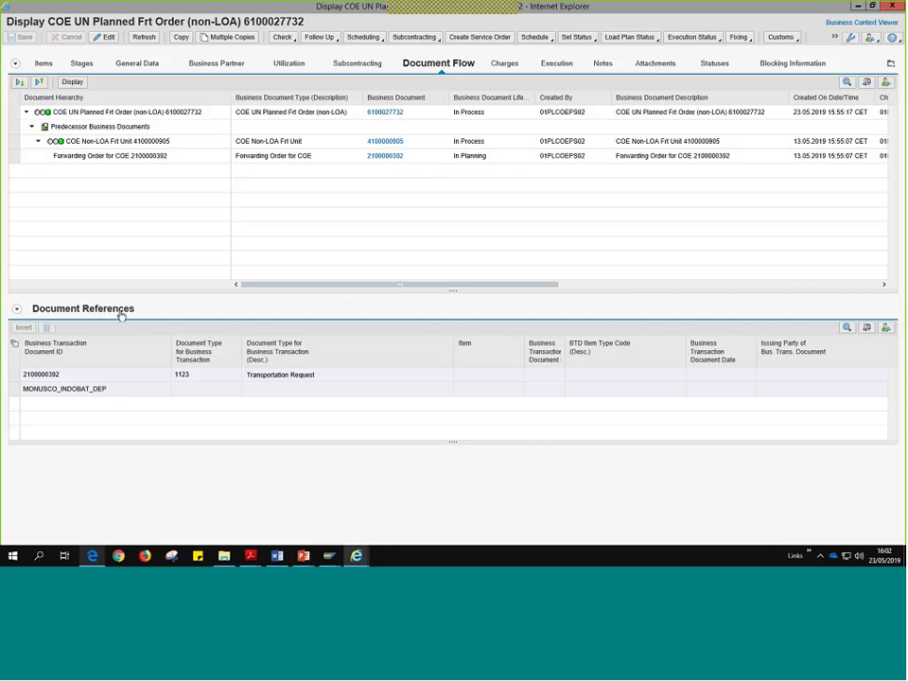
left_click(872, 37)
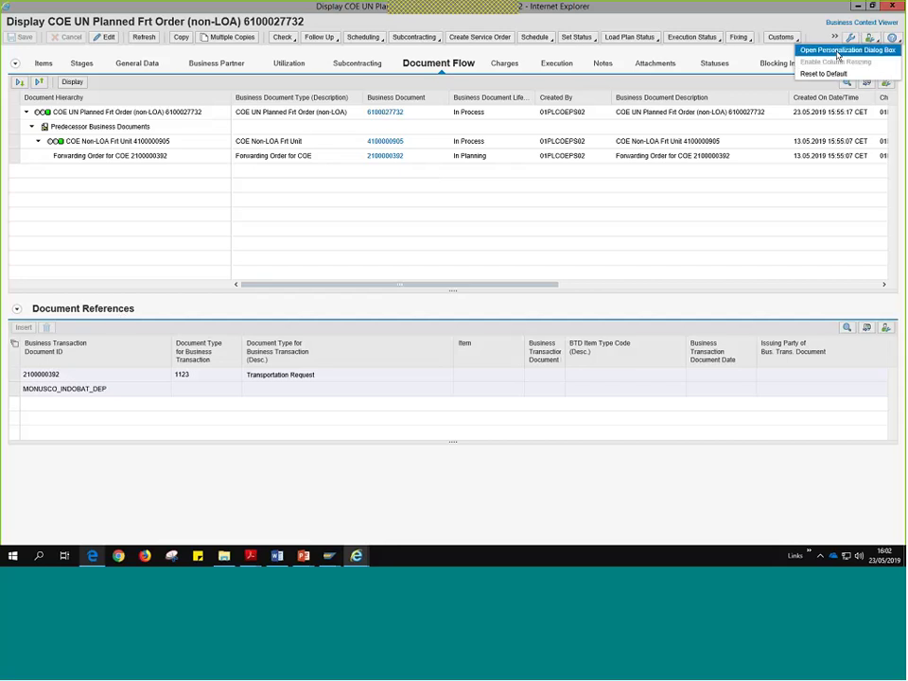
left_click(838, 50)
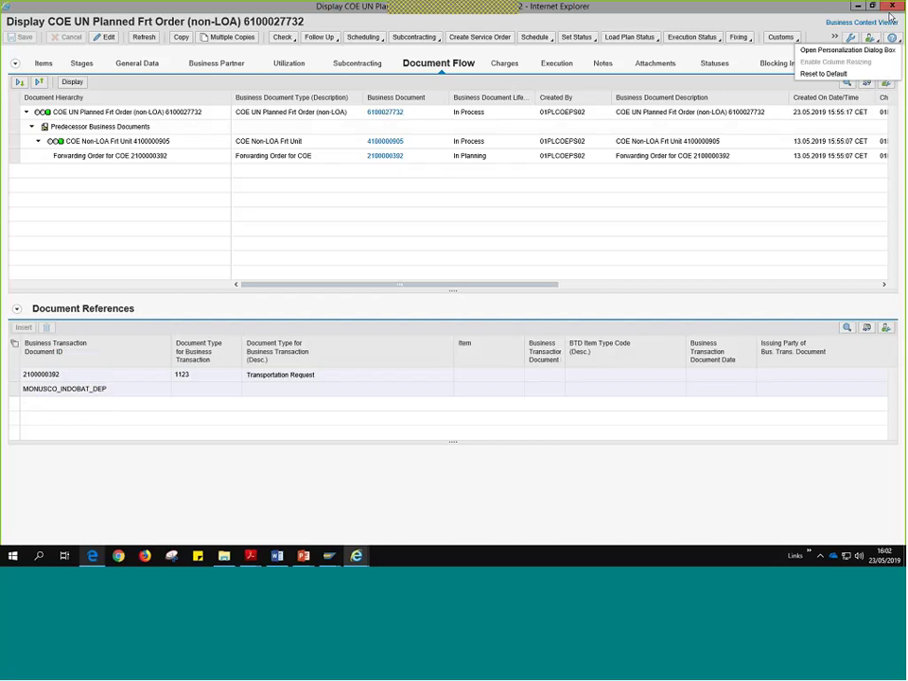
left_click(892, 8)
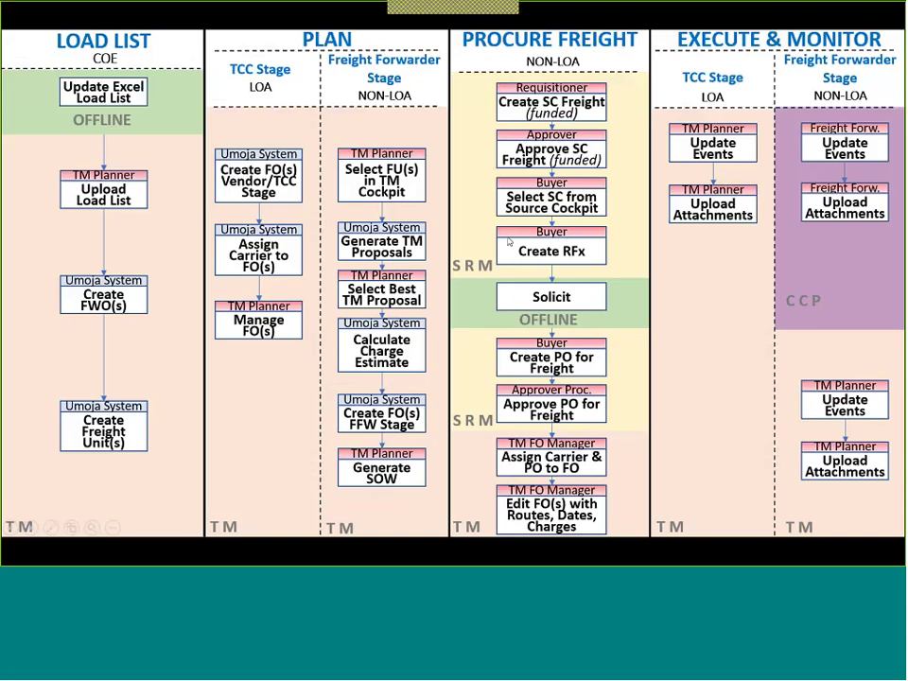
Step: Switch to the SAP Planning window and open the Freight Order Management work center
key("alt+Tab")
key("alt+Tab")
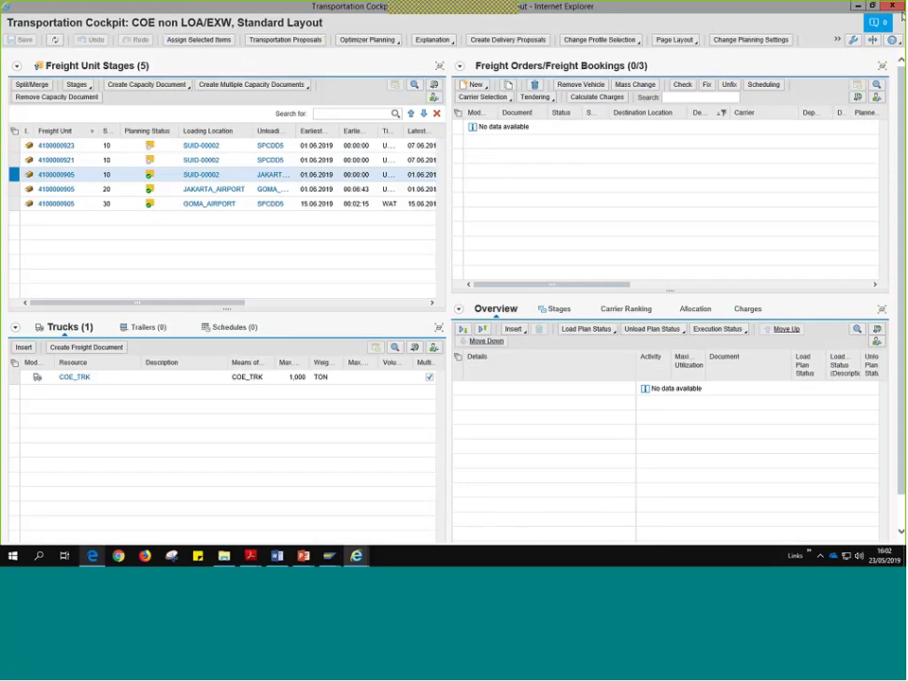
key("alt+Tab")
key("alt+Tab")
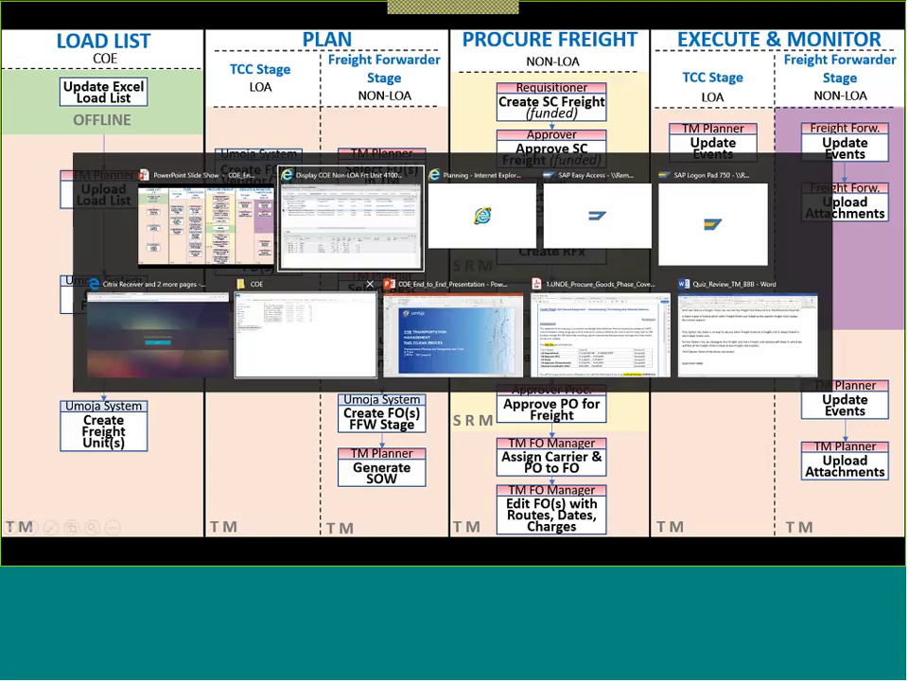
key("alt+Tab")
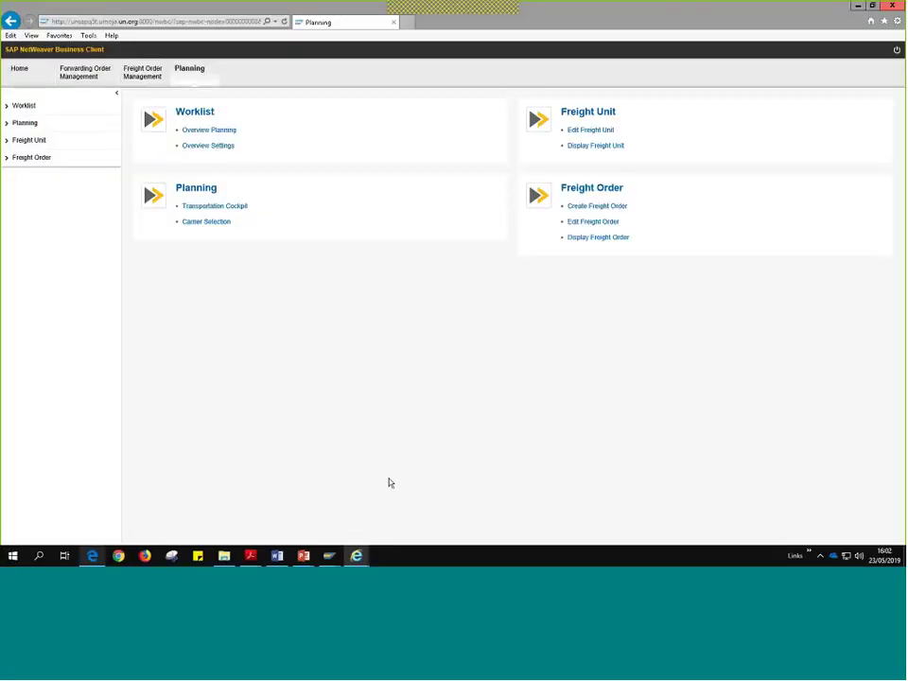
key("alt+Tab")
key("alt+Tab")
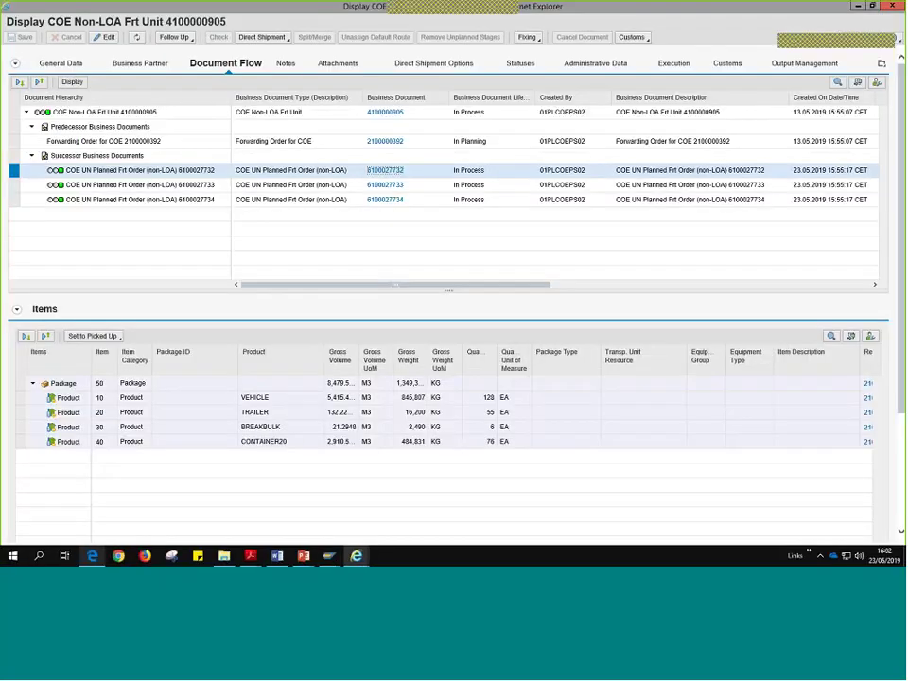
key("alt+Tab")
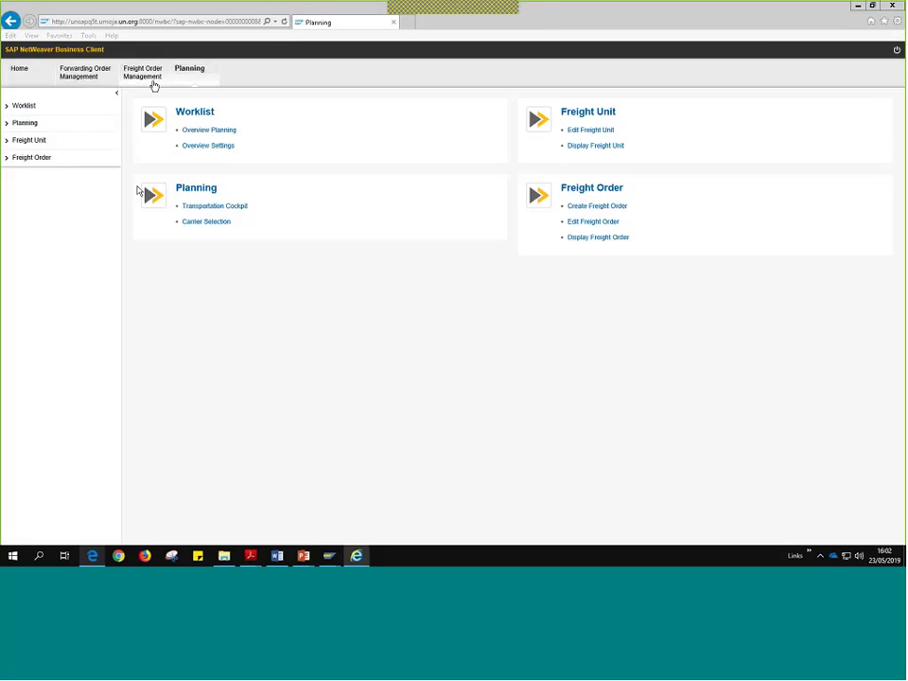
left_click(145, 78)
left_click(144, 79)
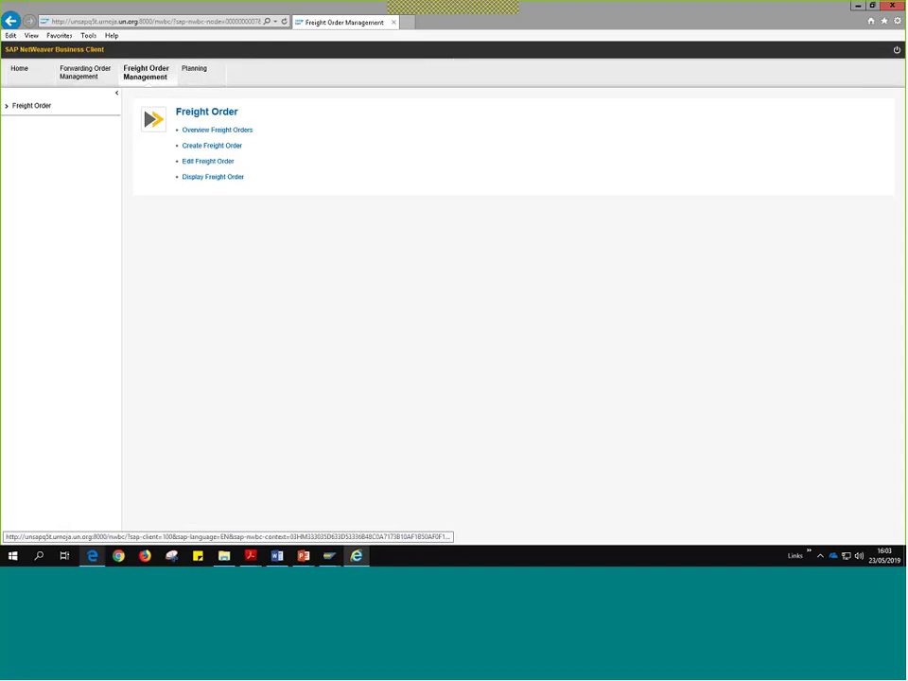
left_click(215, 131)
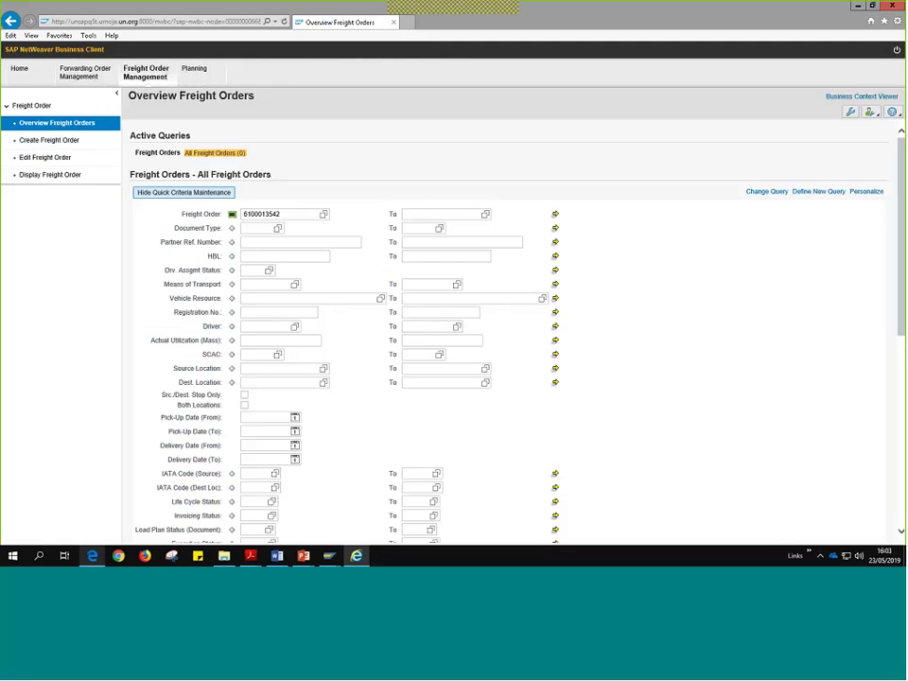
left_click_drag(281, 214, 237, 216)
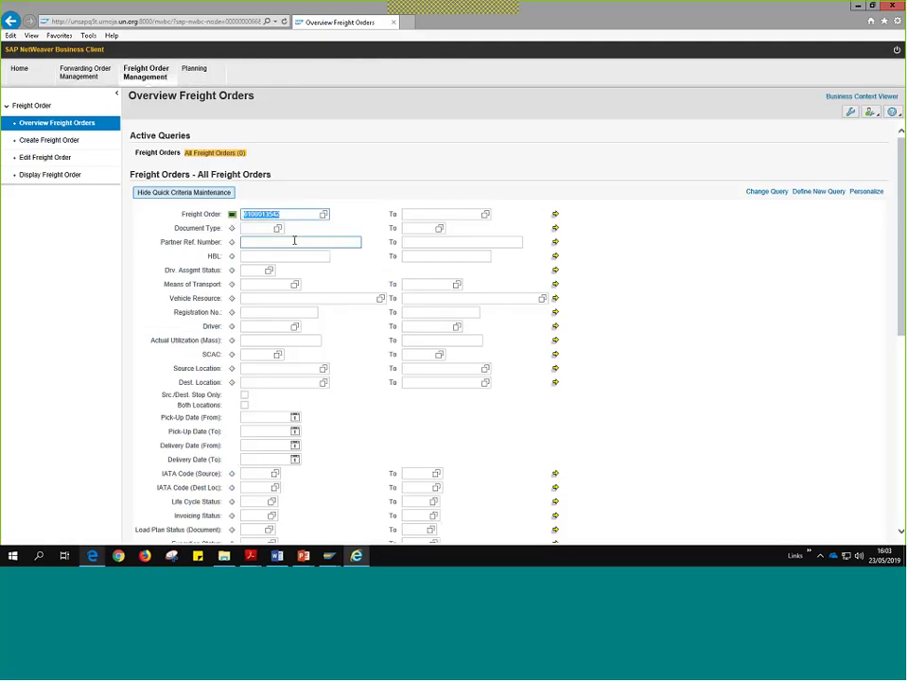
key("BackSpace")
scroll(345, 280, "down", 4)
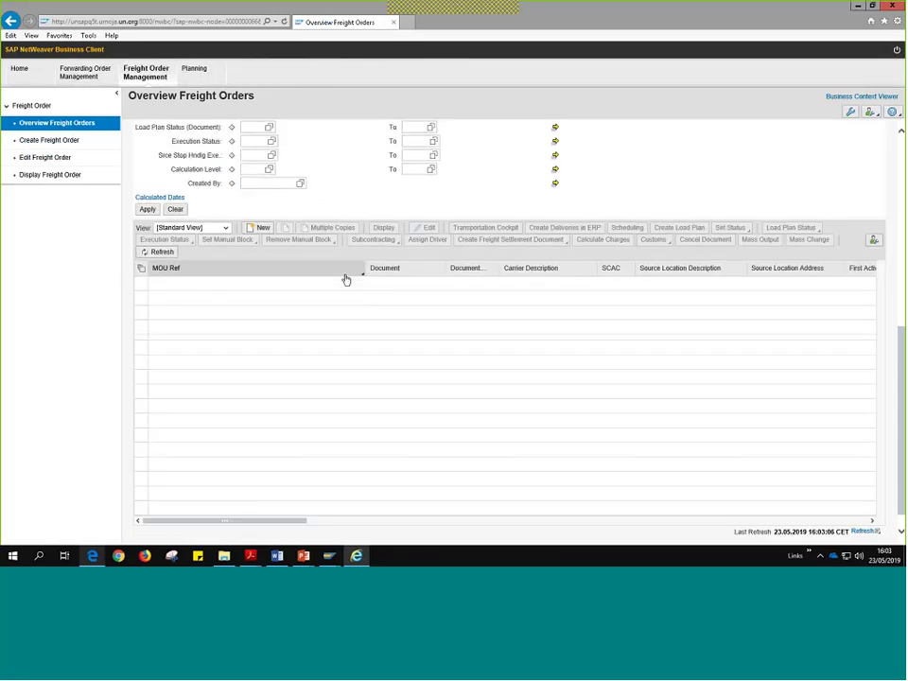
scroll(275, 292, "up", 4)
scroll(270, 289, "up", 2)
scroll(266, 295, "down", 1)
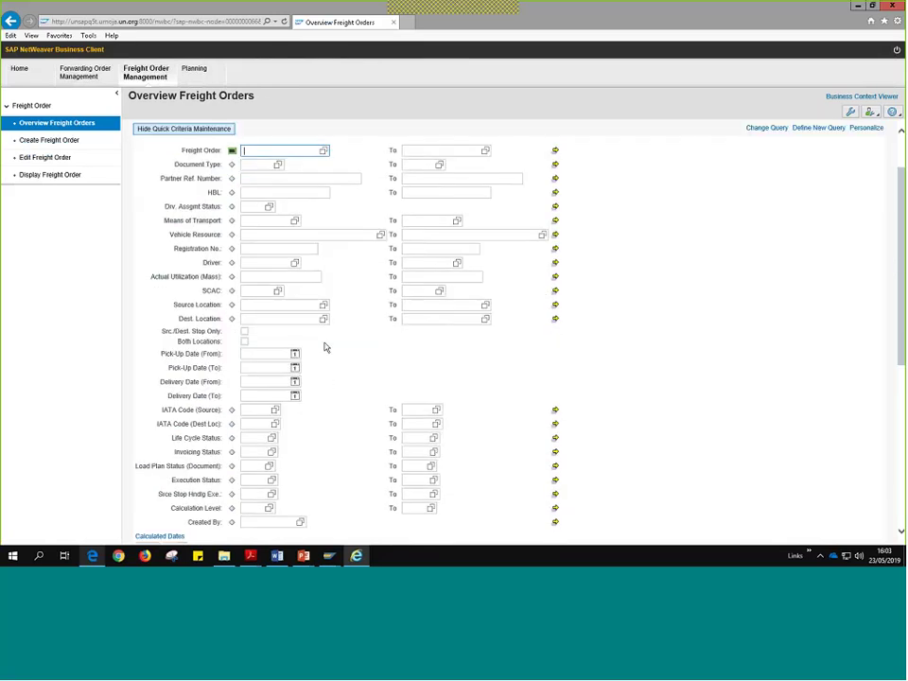
scroll(324, 348, "up", 1)
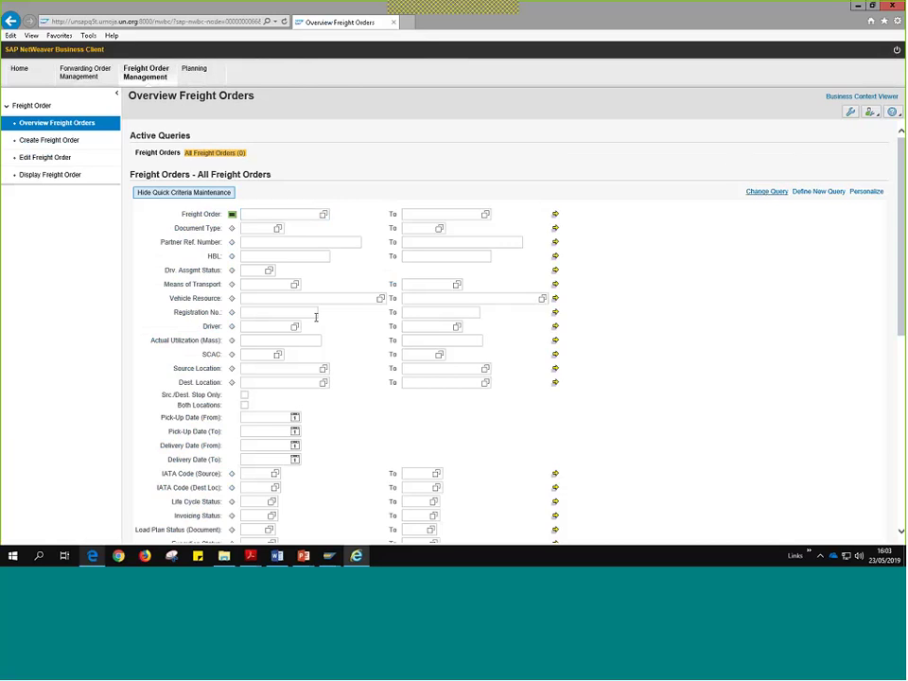
left_click(767, 191)
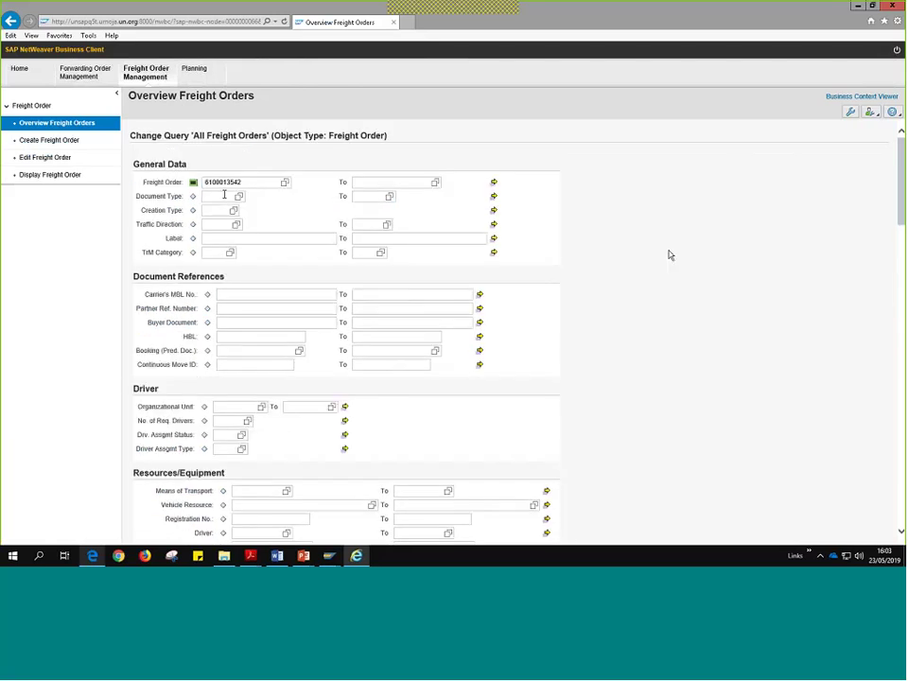
left_click(232, 182)
key("ctrl+a")
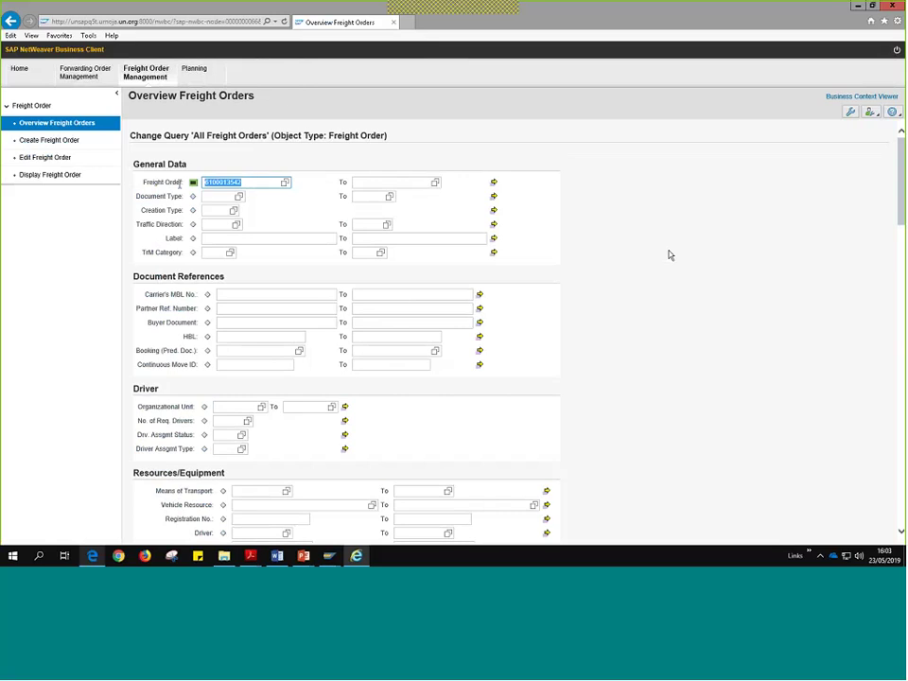
key("BackSpace")
scroll(608, 399, "down", 1)
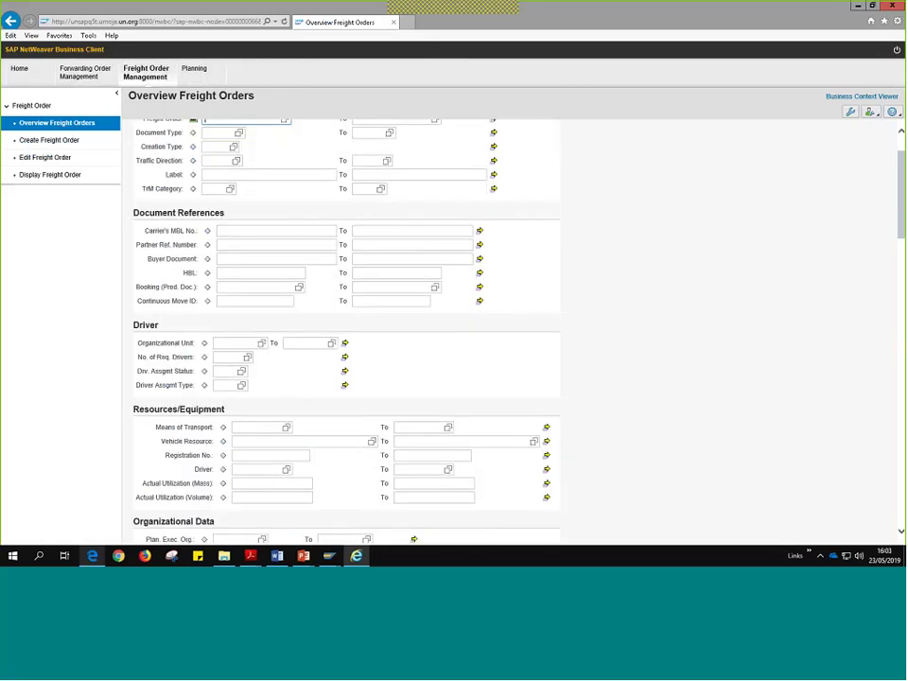
scroll(458, 300, "up", 1)
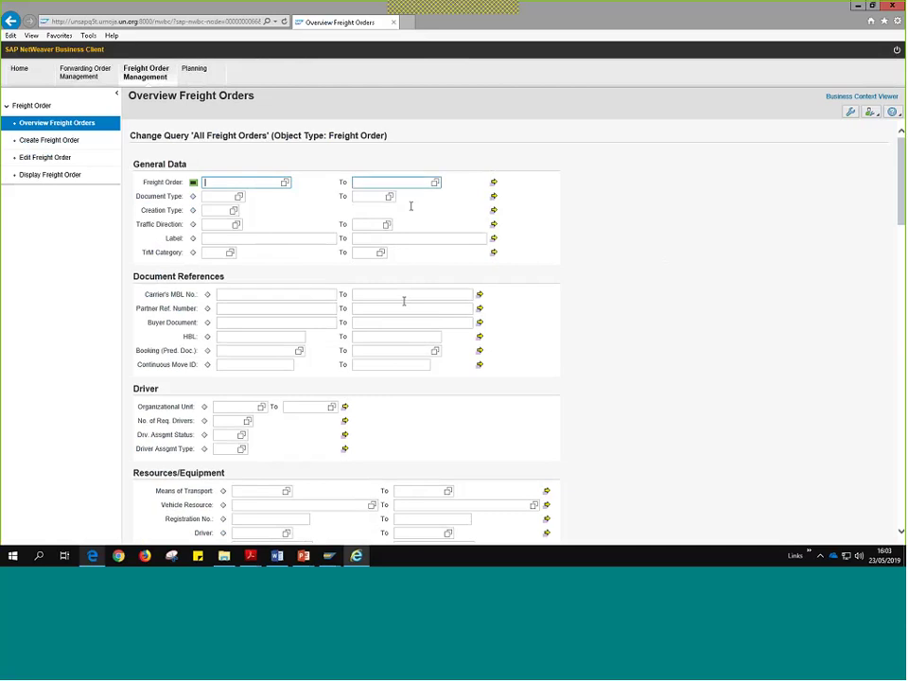
scroll(616, 409, "down", 13)
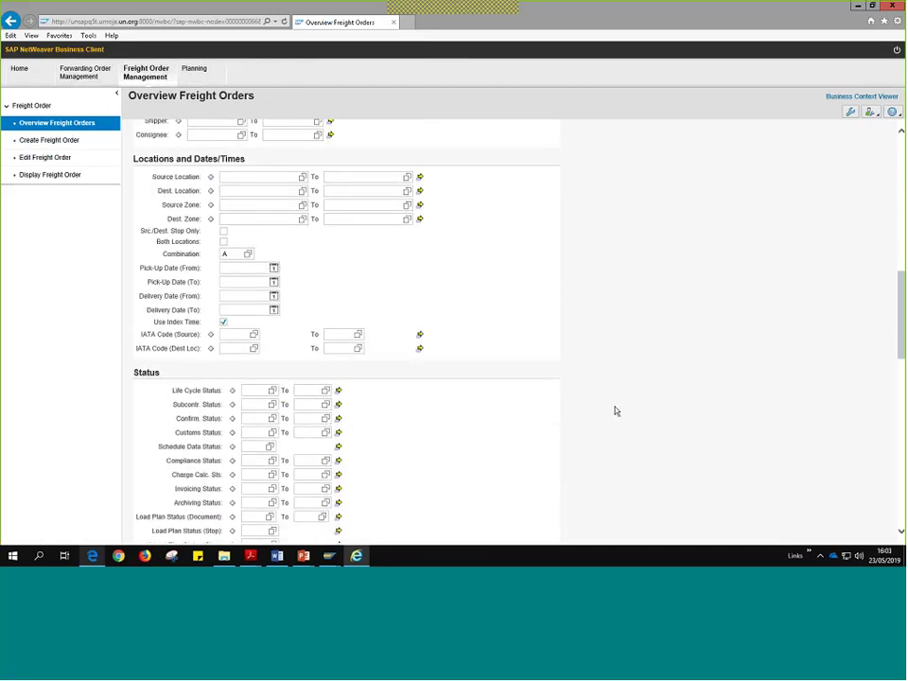
scroll(596, 408, "down", 9)
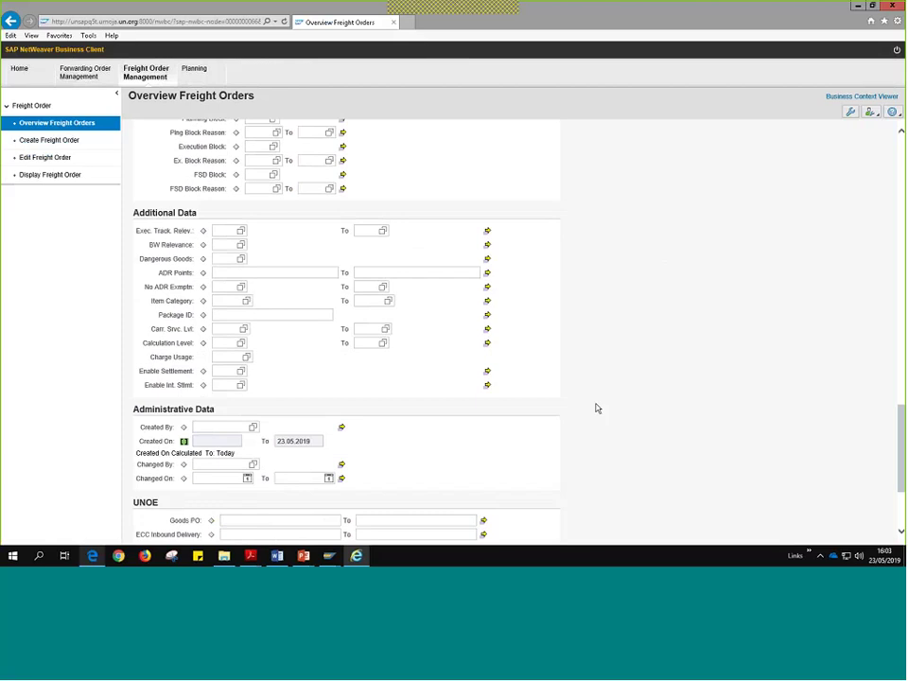
left_click_drag(312, 288, 273, 295)
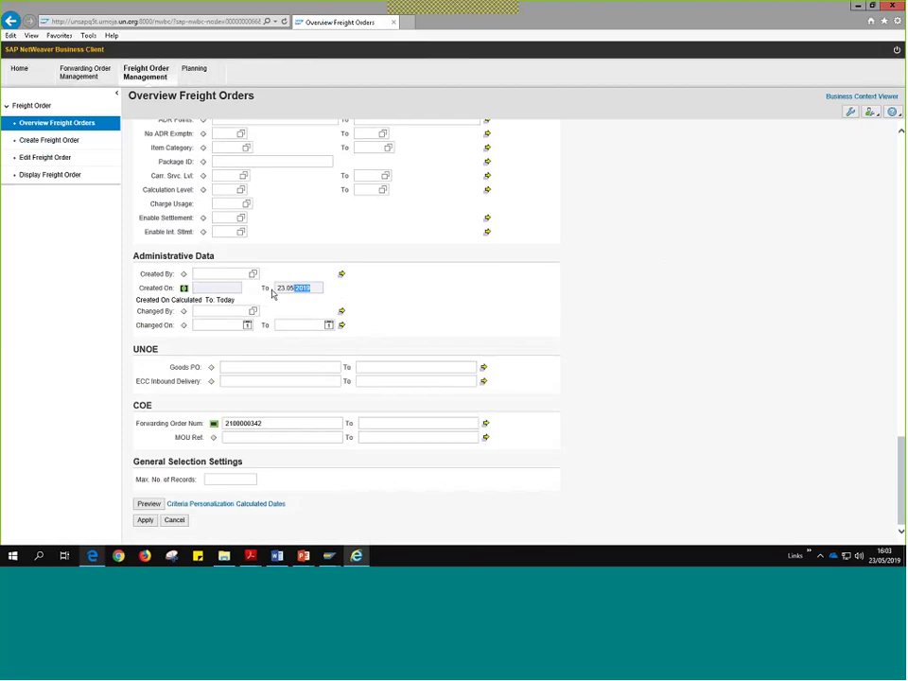
left_click(264, 422)
left_click_drag(311, 287, 259, 296)
double_click(292, 292)
left_click(264, 423)
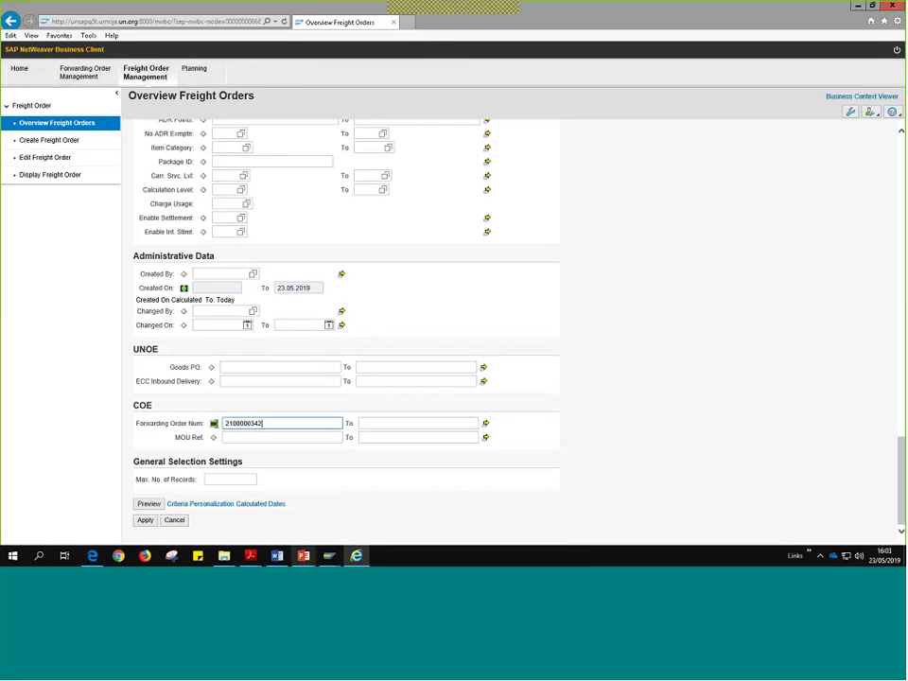
left_click_drag(264, 423, 213, 424)
key("Delete")
left_click(245, 438)
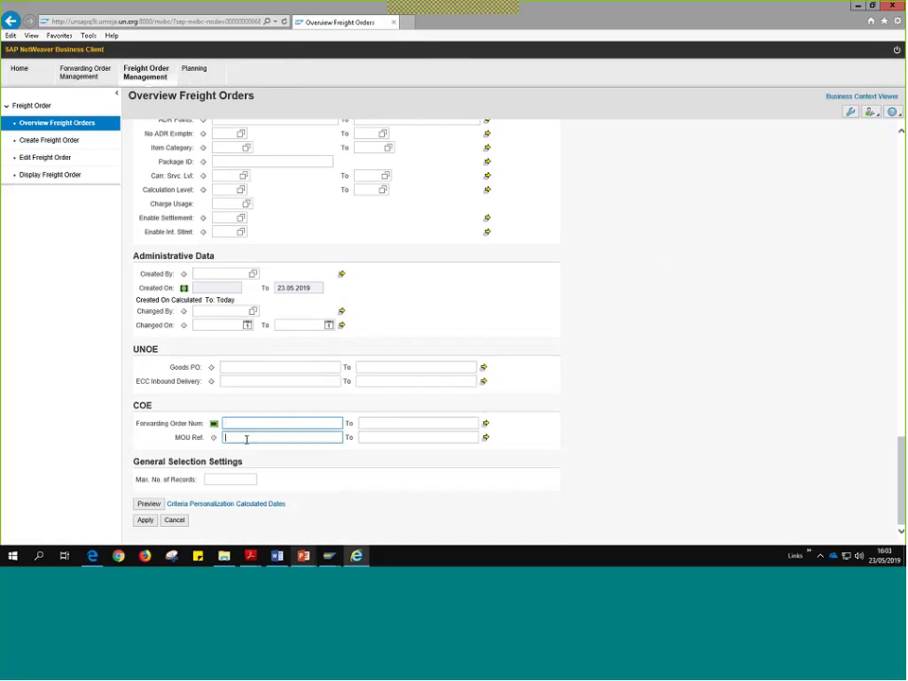
type("MONUSCO")
type("_")
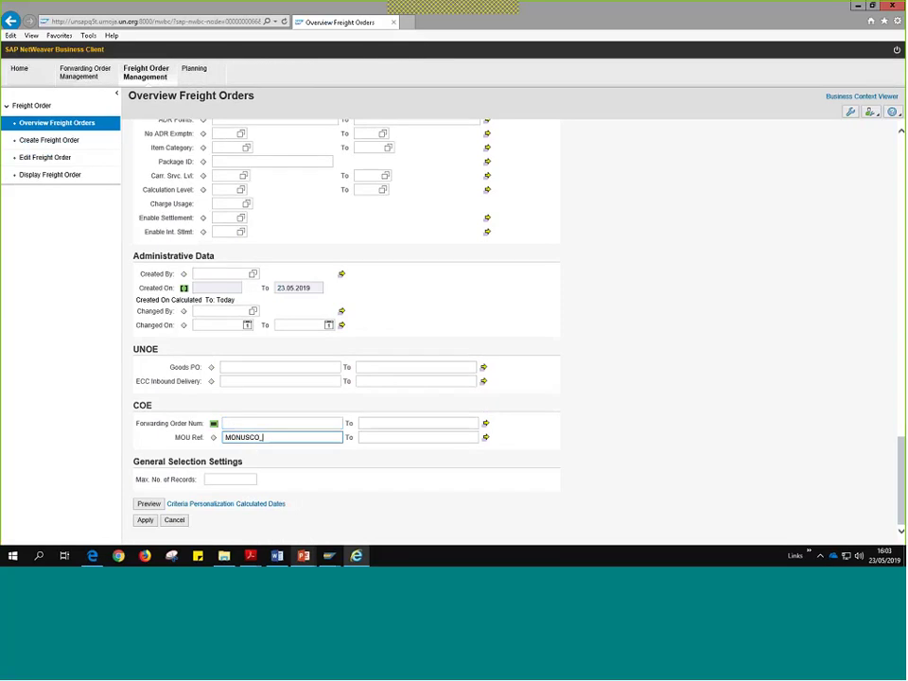
left_click(145, 521)
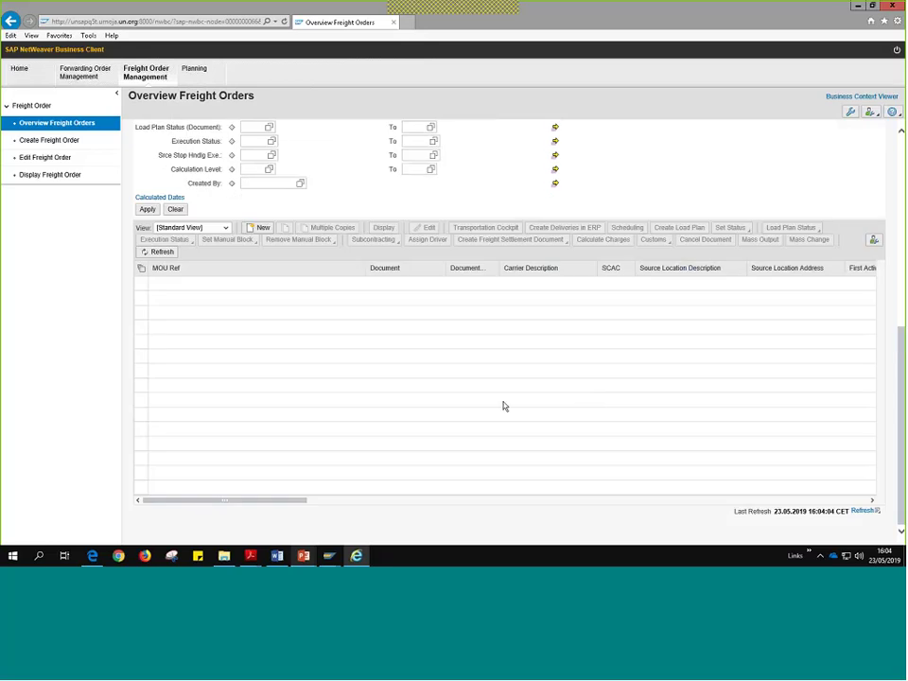
scroll(587, 401, "up", 10)
left_click(767, 192)
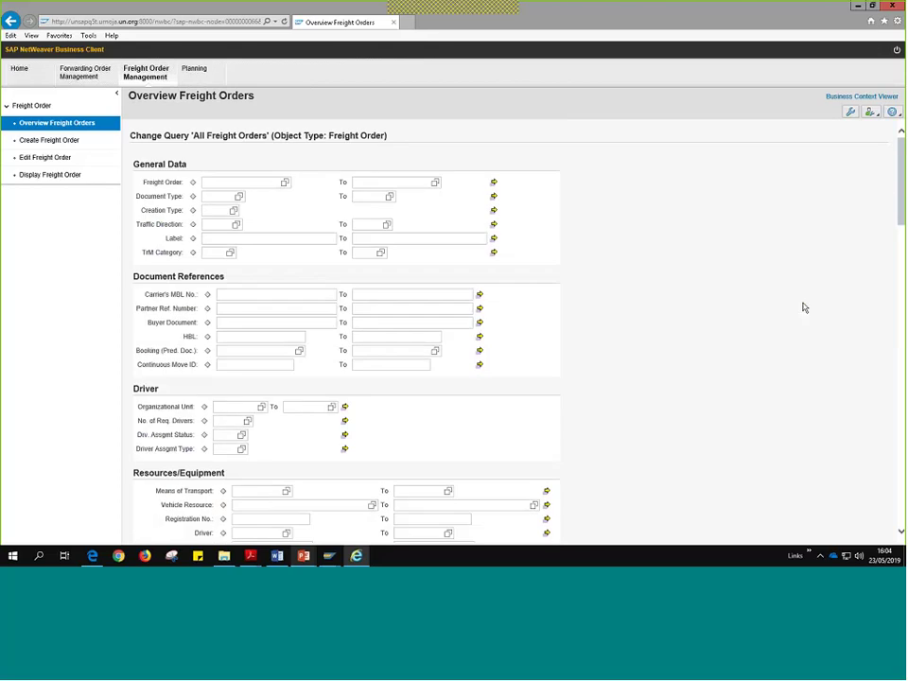
scroll(318, 382, "down", 15)
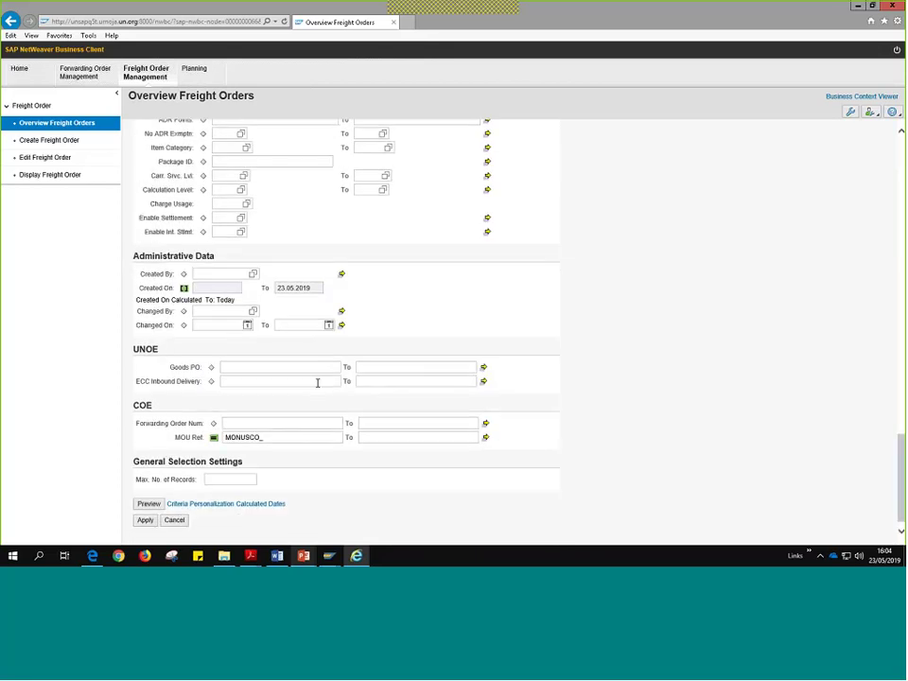
key("BackSpace")
key("BackSpace")
key("BackSpace")
key("BackSpace")
key("BackSpace")
key("BackSpace")
key("BackSpace")
key("BackSpace")
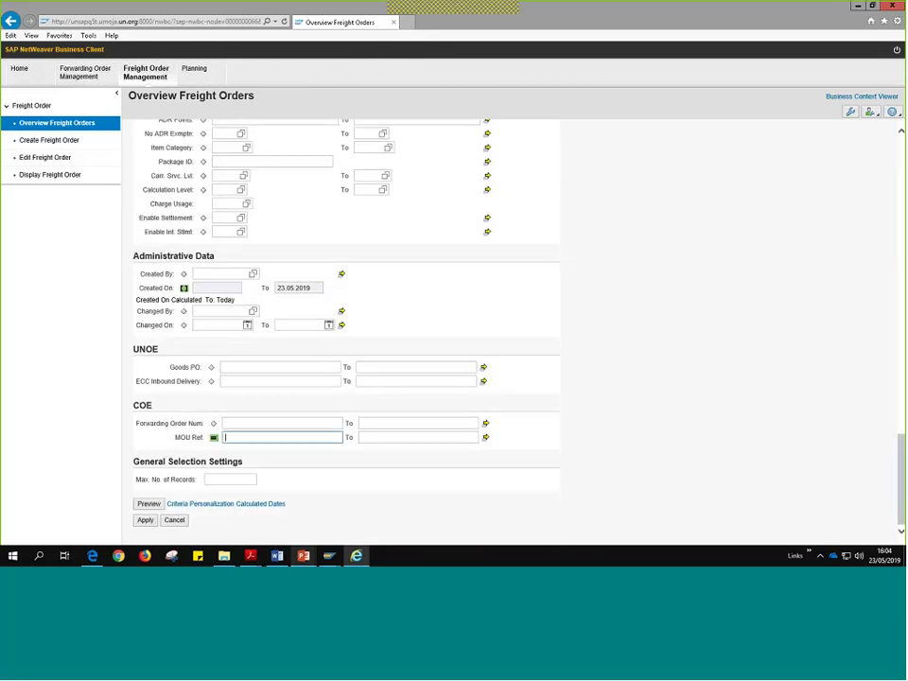
left_click(242, 427)
type("21")
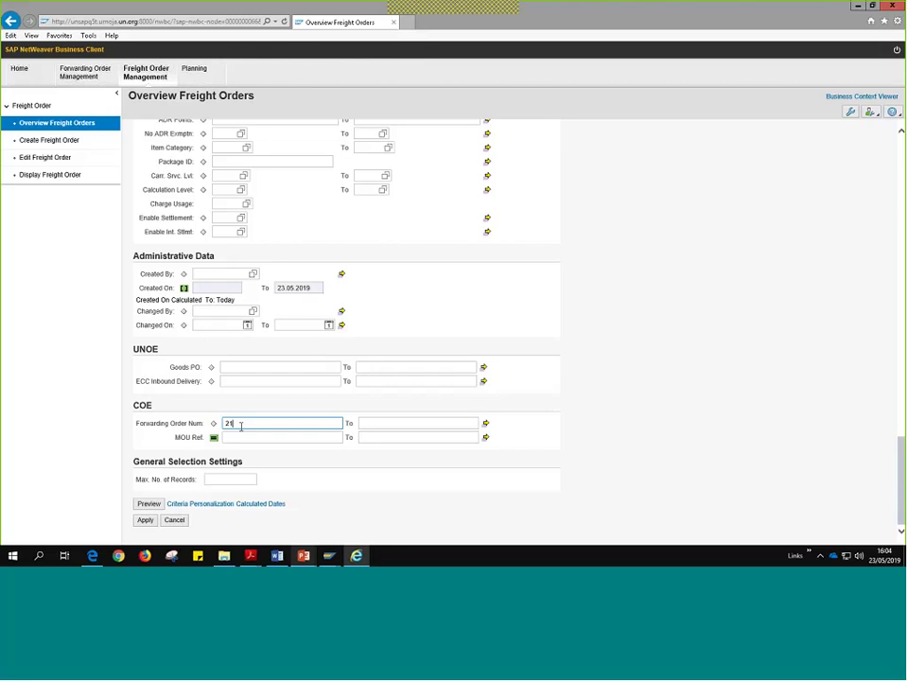
type("00000392")
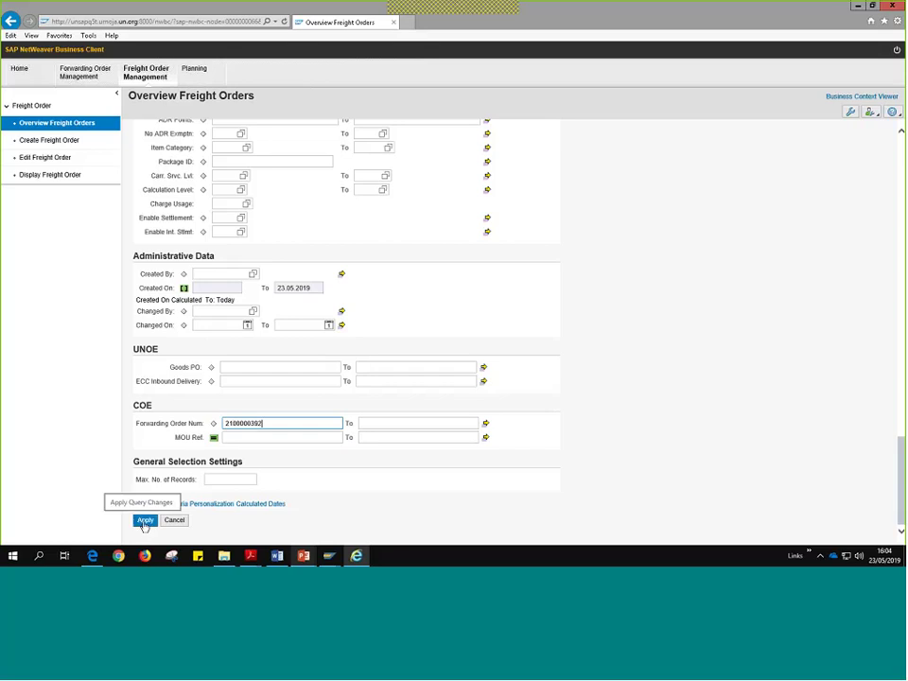
left_click(145, 520)
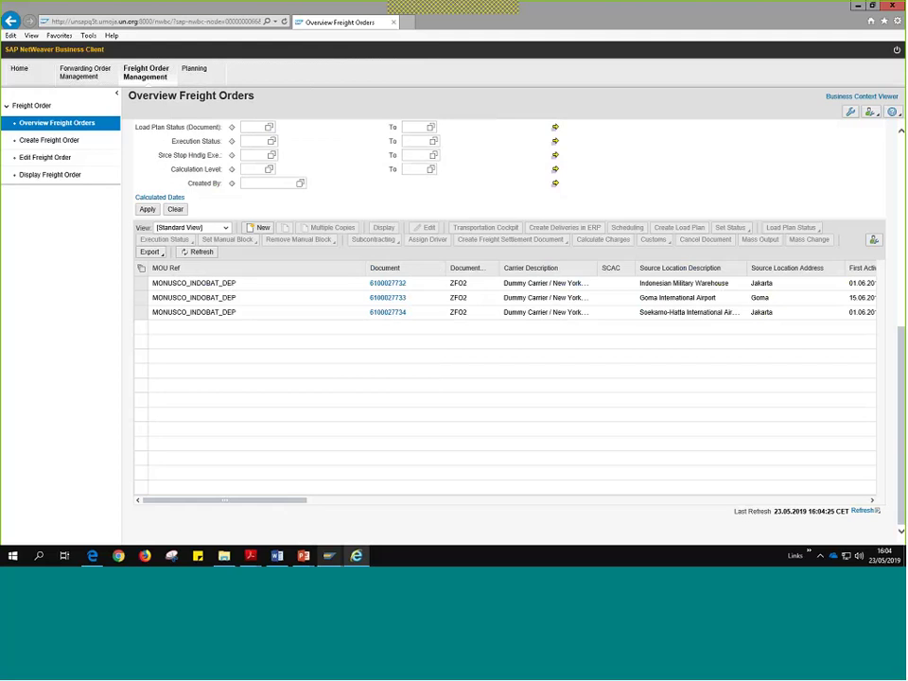
left_click(407, 500)
left_click_drag(536, 502, 791, 486)
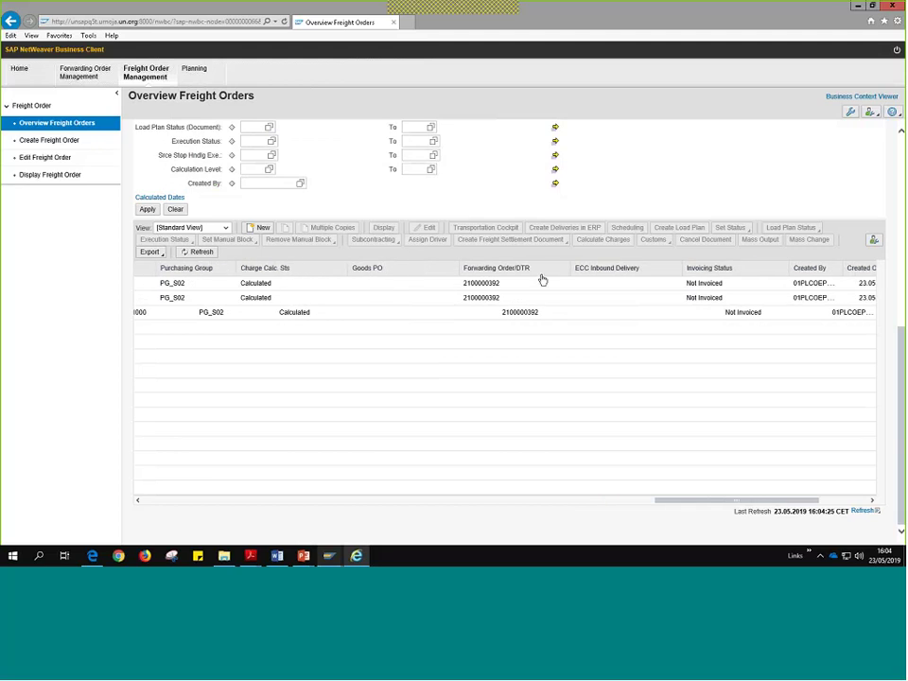
left_click(495, 502)
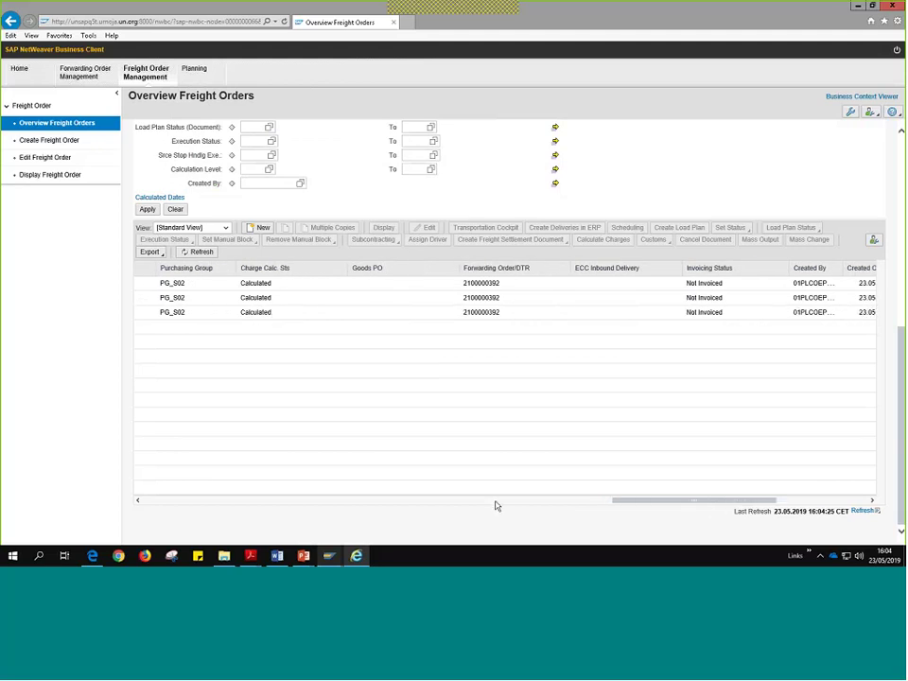
left_click(495, 503)
left_click(495, 502)
left_click(156, 499)
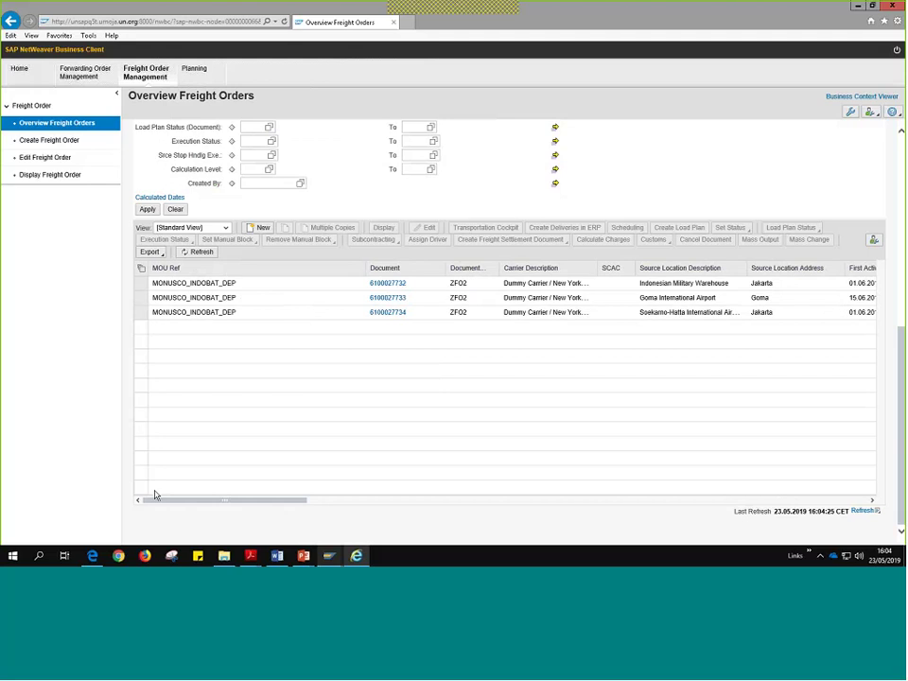
left_click(141, 269)
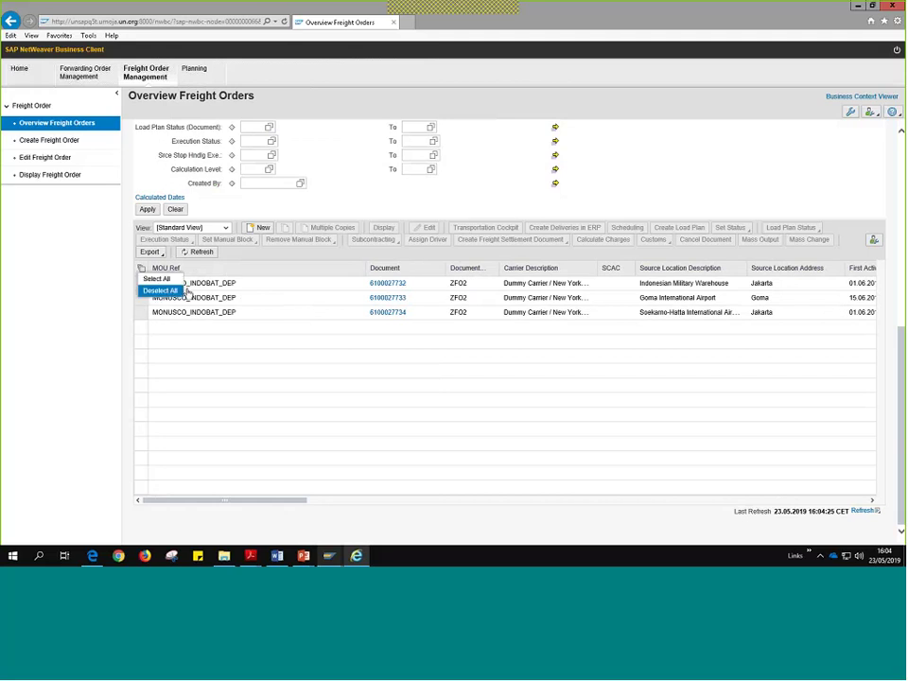
left_click(159, 279)
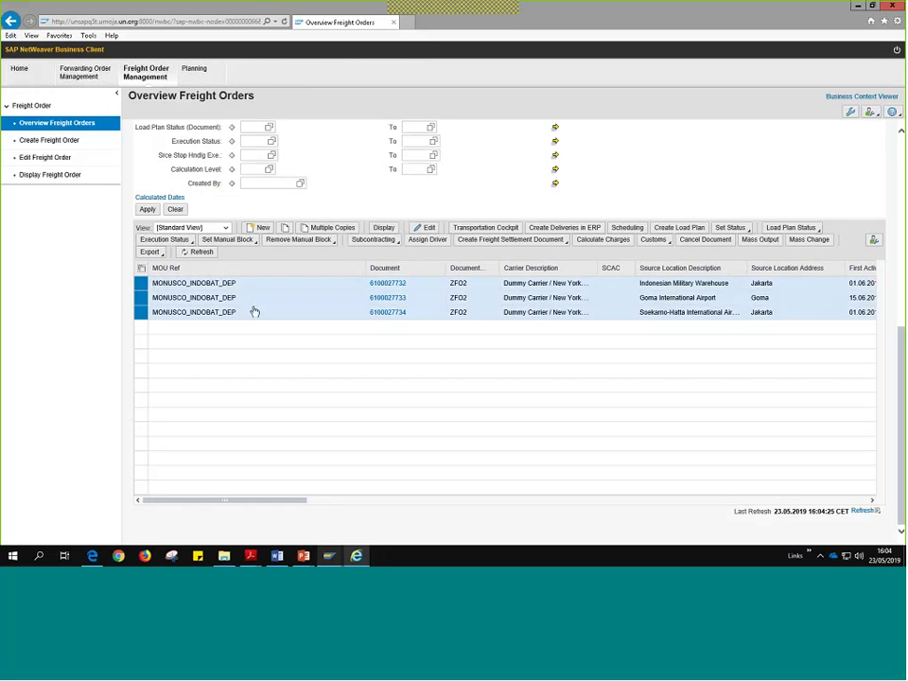
Step: Start Subcontracting > Assign carrier and SRM freight PO for the selected orders
left_click(379, 242)
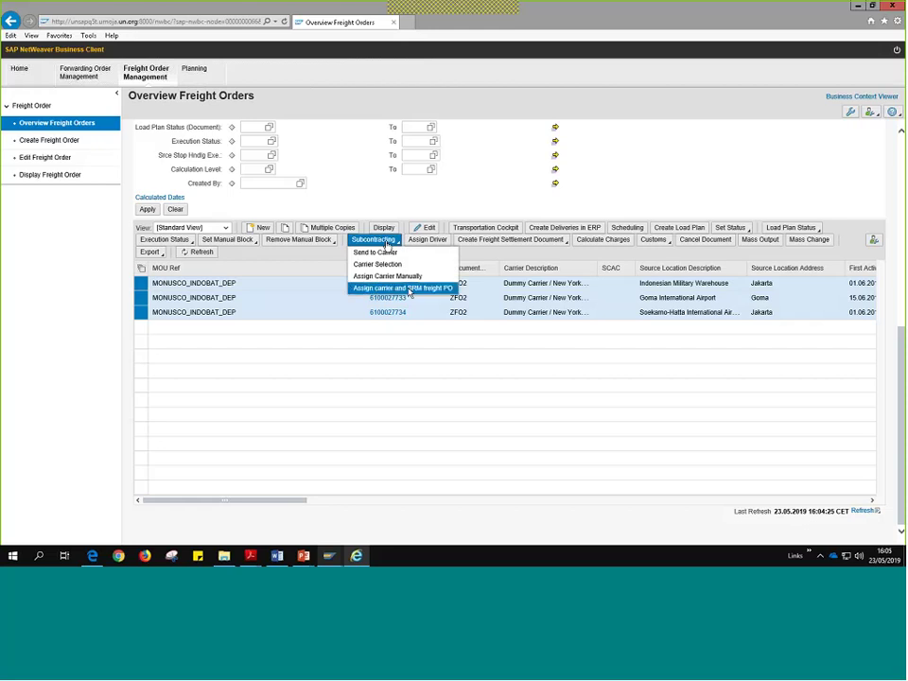
left_click(409, 290)
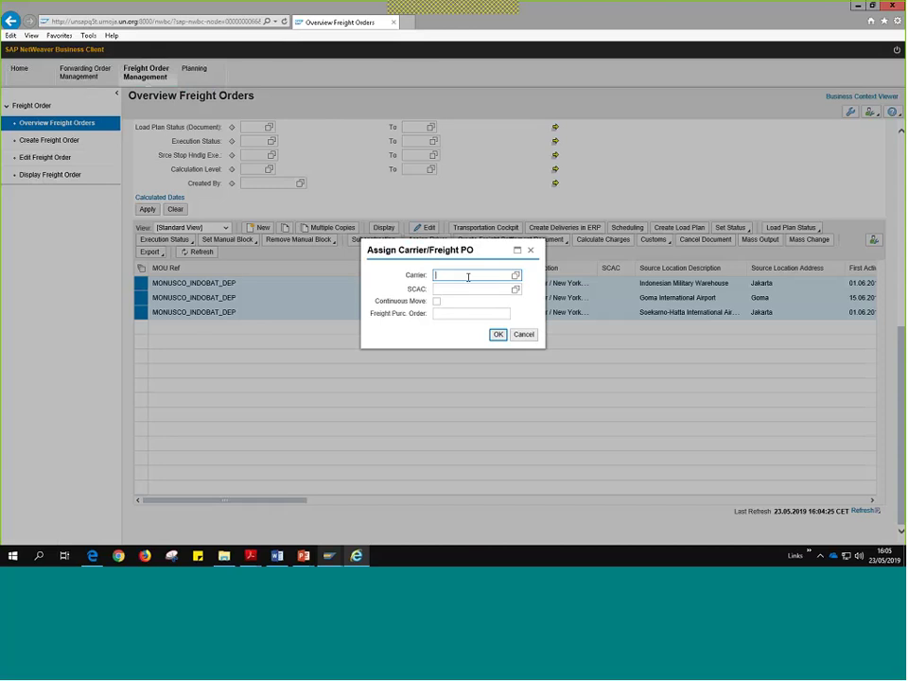
type("11")
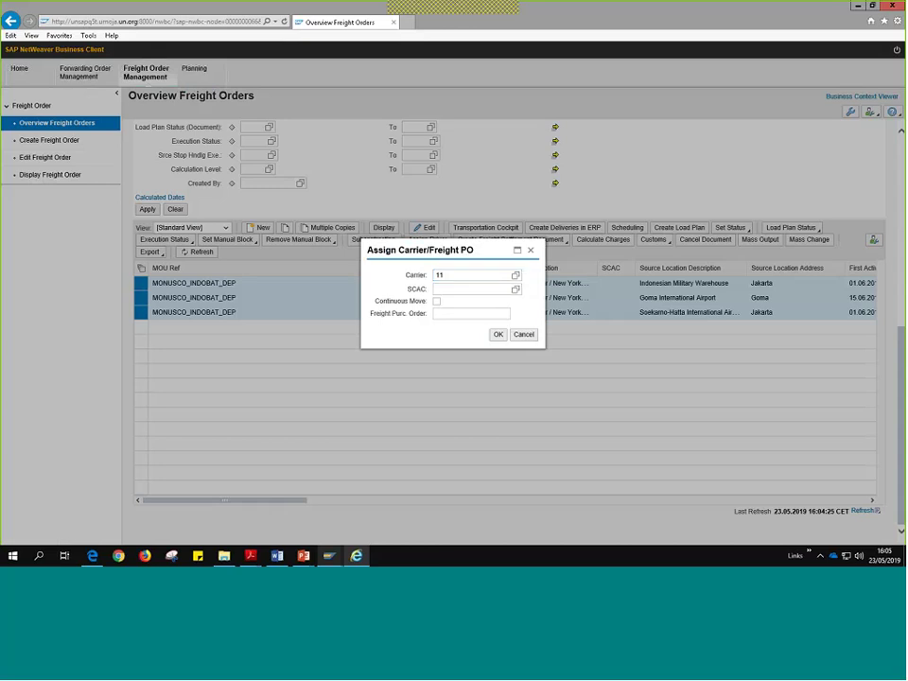
left_click(516, 275)
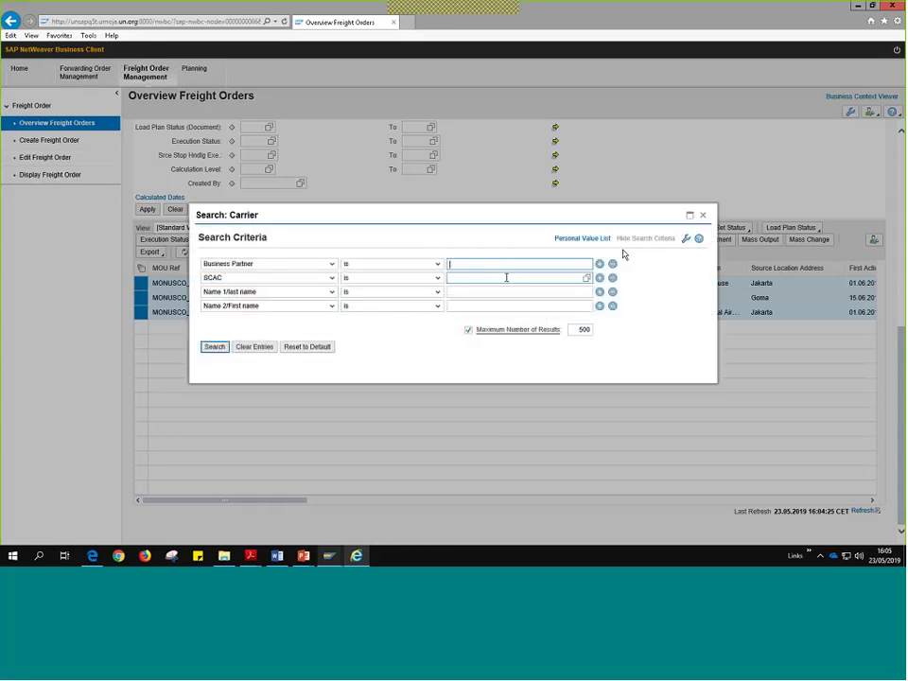
left_click(703, 214)
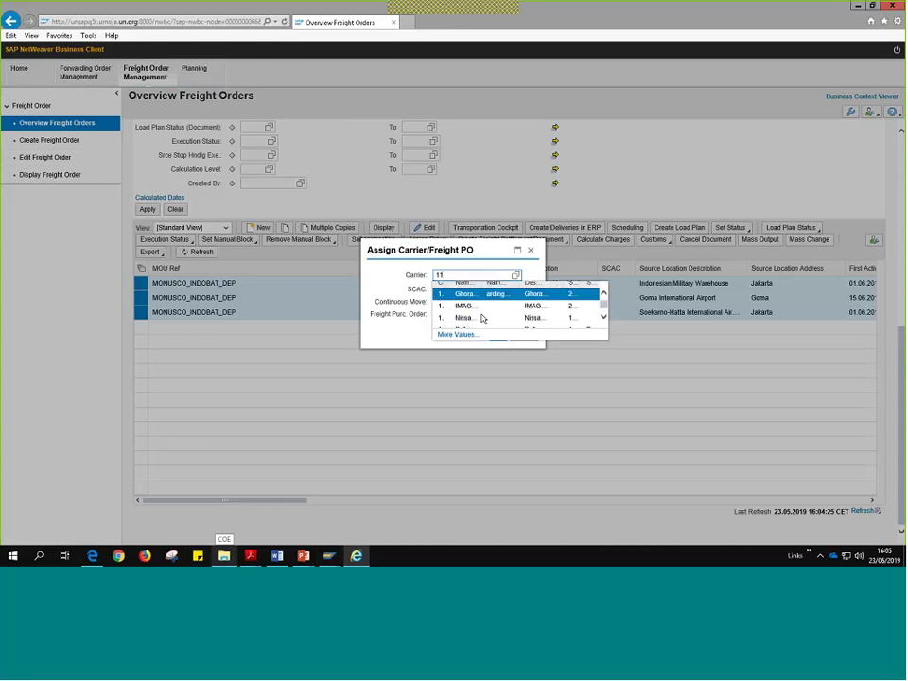
Step: Copy the external partner's CCP User ID from the Event Management exercise PDF
scroll(482, 319, "down", 5)
scroll(482, 319, "down", 1)
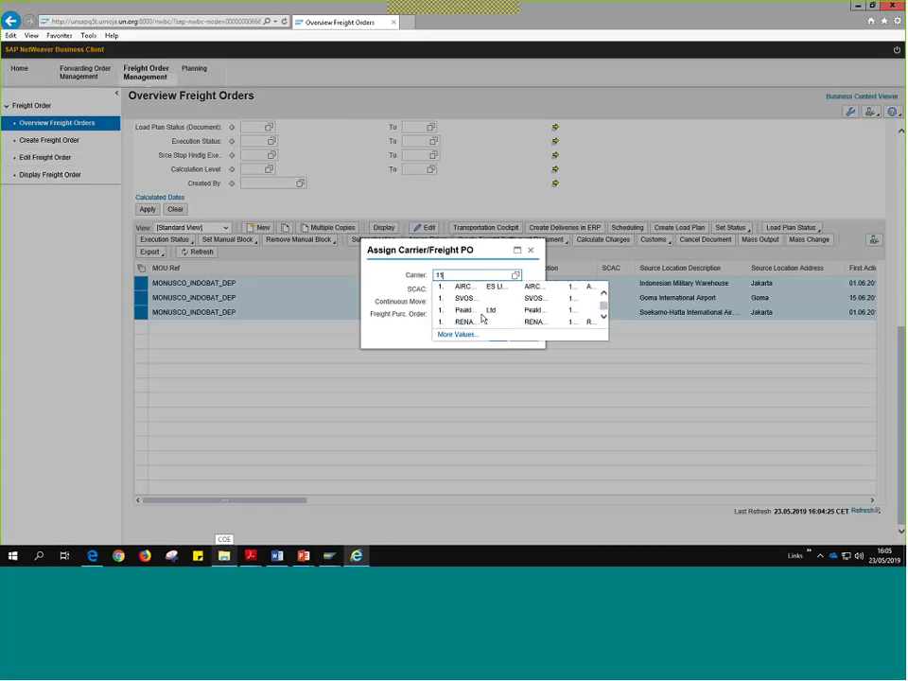
left_click(290, 557)
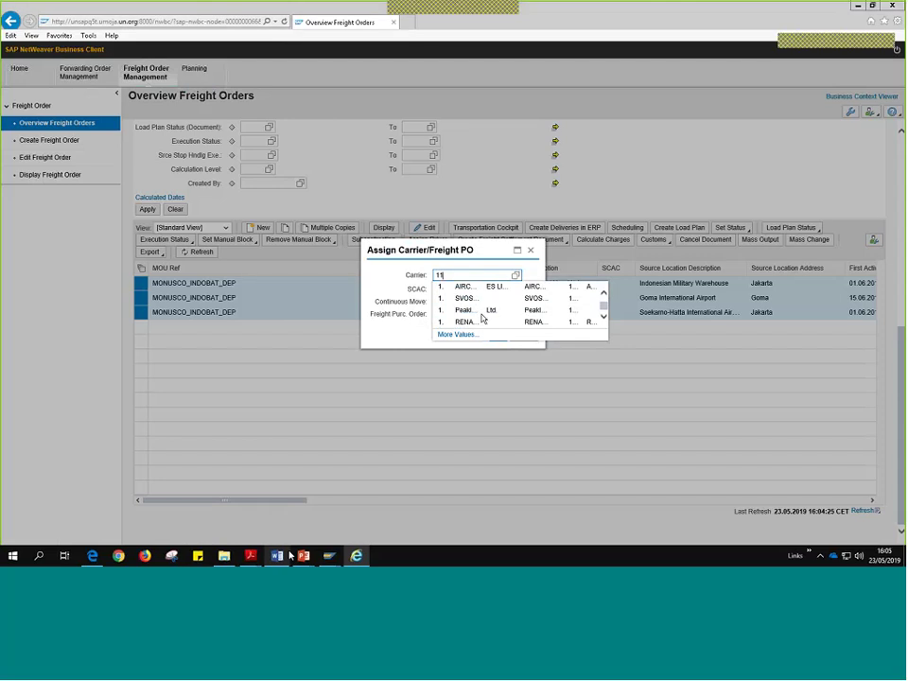
left_click(250, 556)
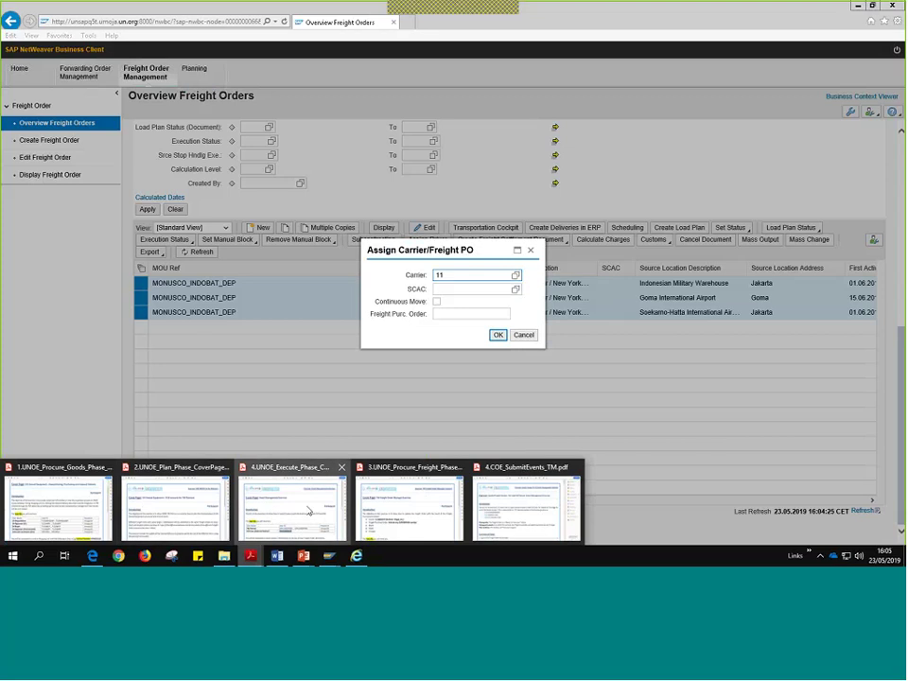
left_click(309, 511)
left_click_drag(344, 468, 445, 463)
key("ctrl+c")
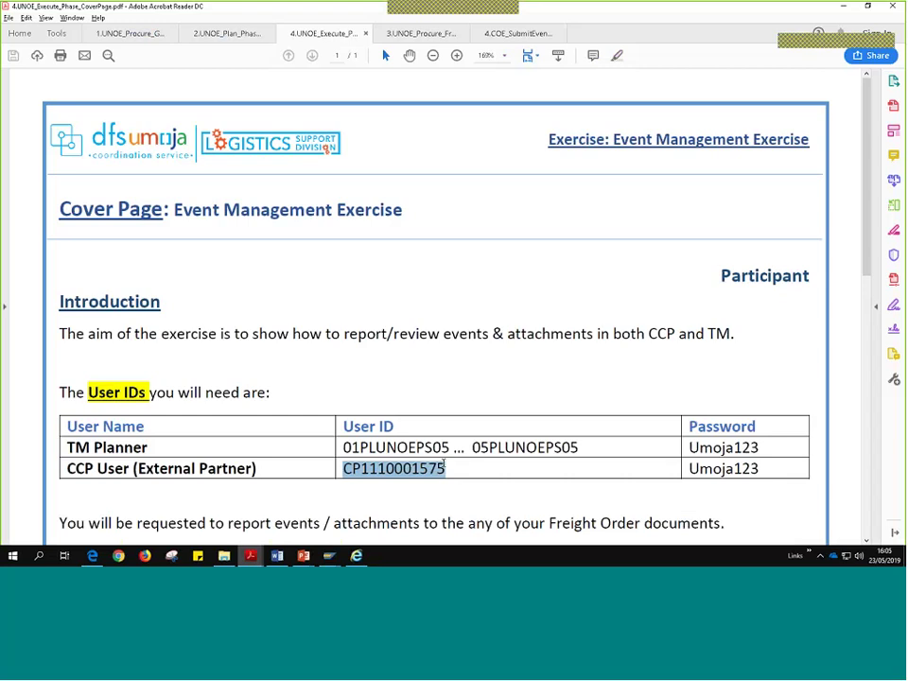
key("alt+Tab")
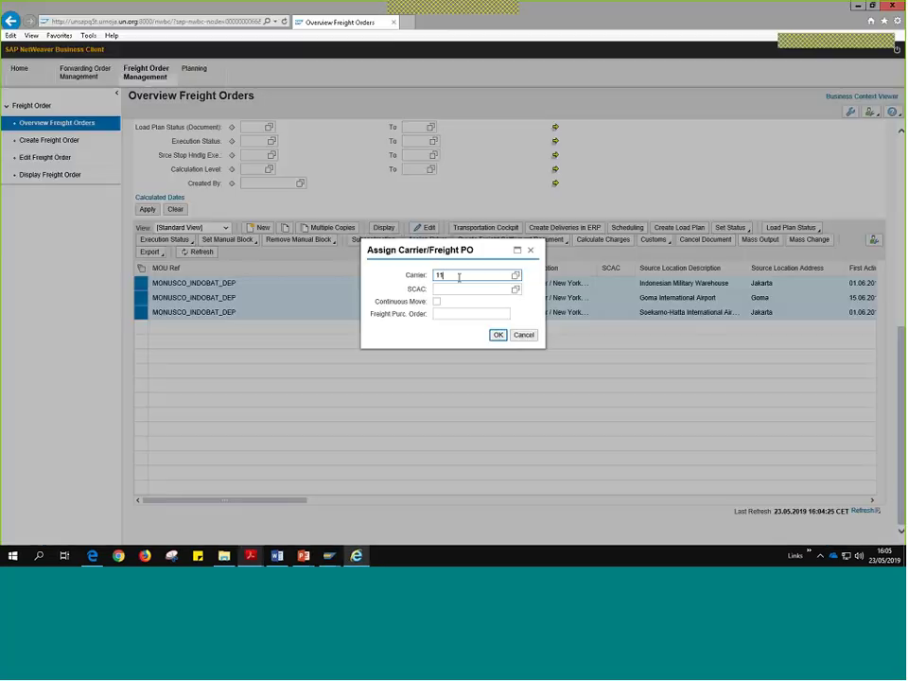
key("ctrl+v")
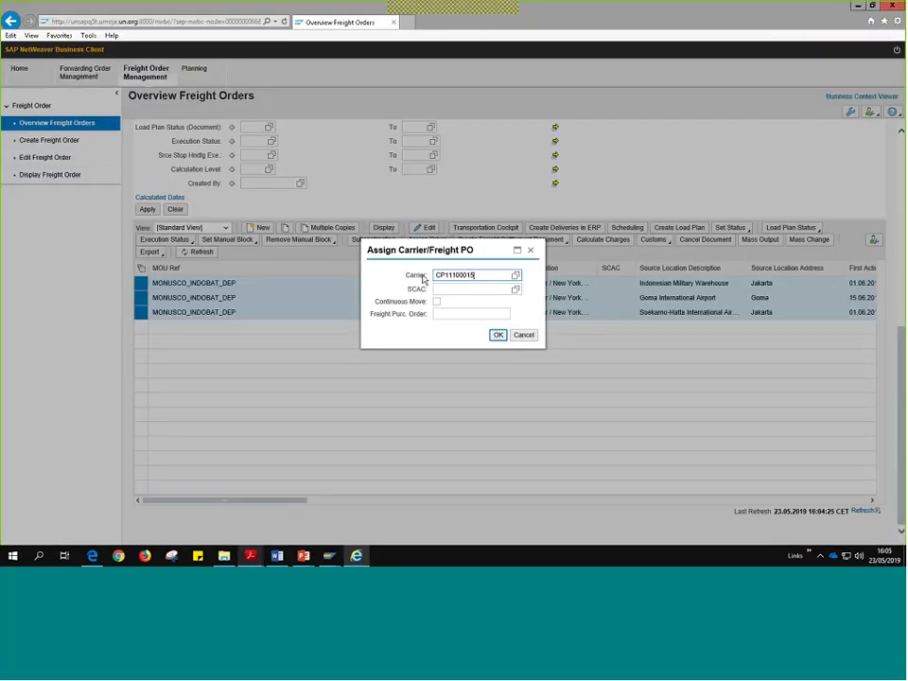
left_click_drag(446, 276, 434, 275)
key("BackSpace")
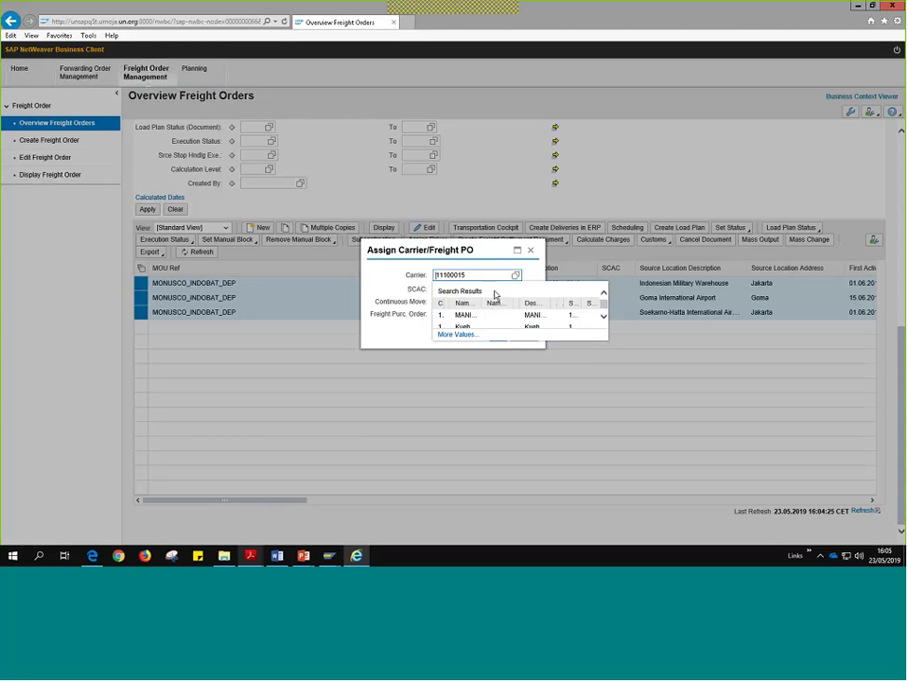
key("Down")
key("Down")
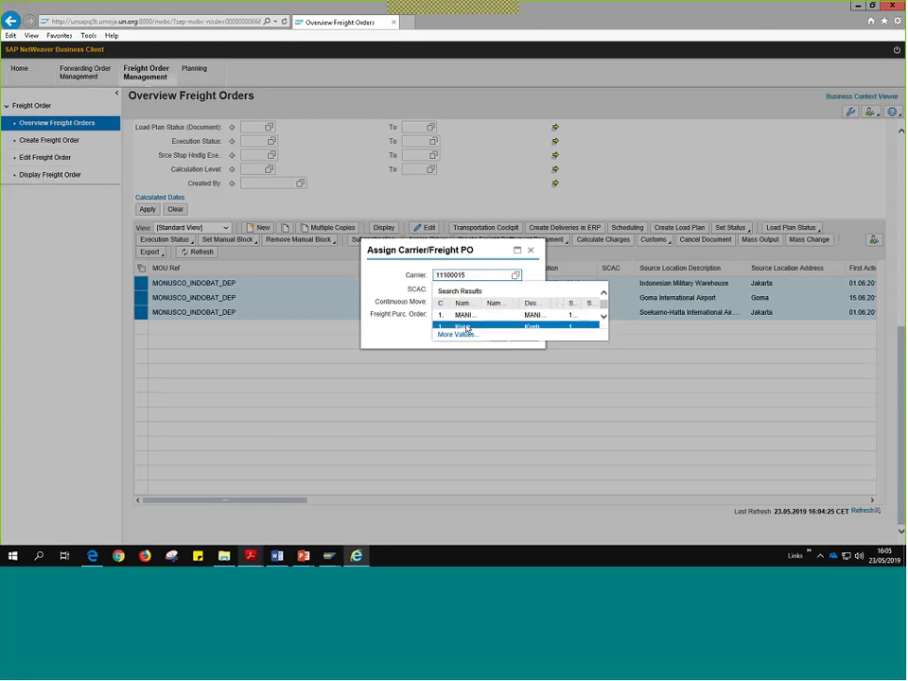
left_click(467, 326)
Step: Enter freight purchase order 220000025 in the assignment dialog
left_click(470, 314)
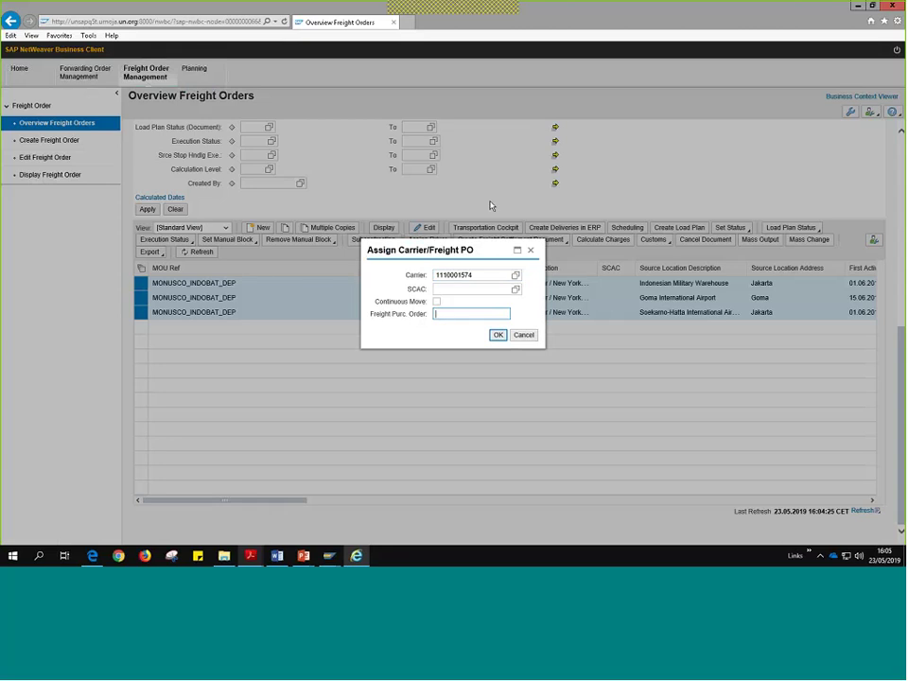
type("2")
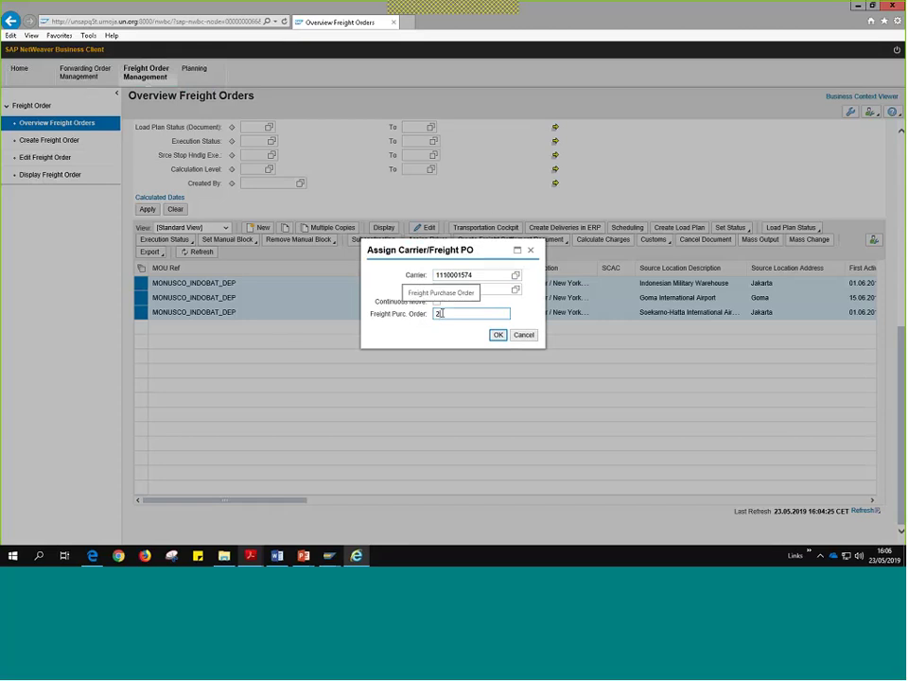
type("3")
type("00000")
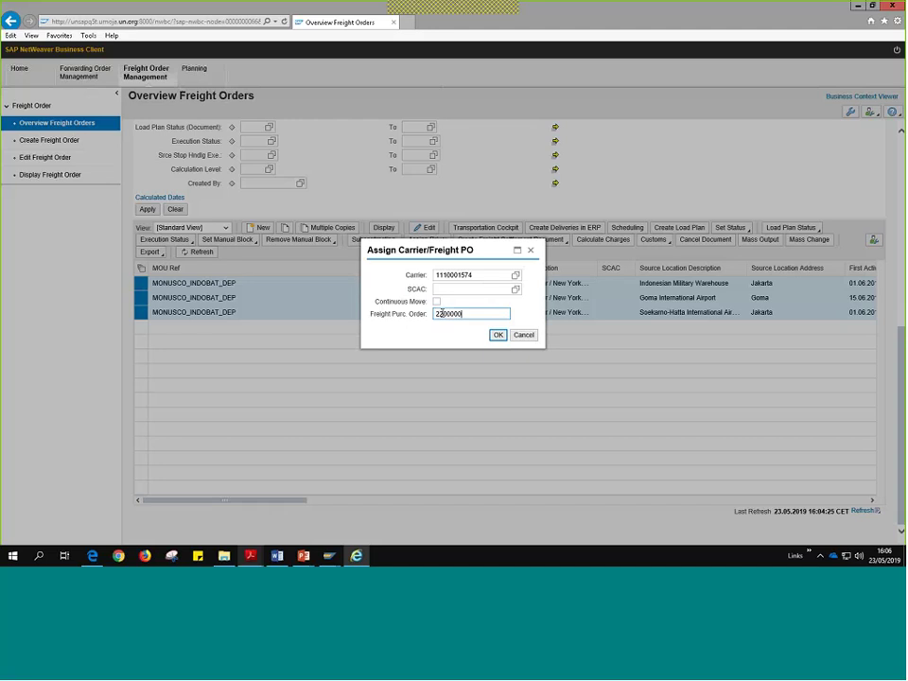
type("25")
key("ctrl+a")
key("End")
left_click_drag(437, 315, 476, 320)
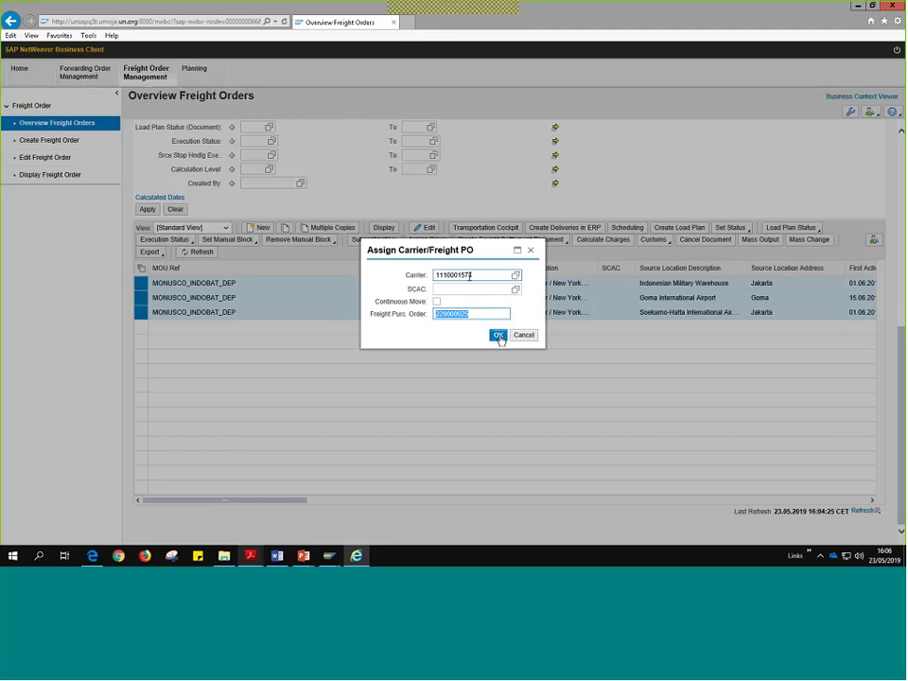
left_click(469, 277)
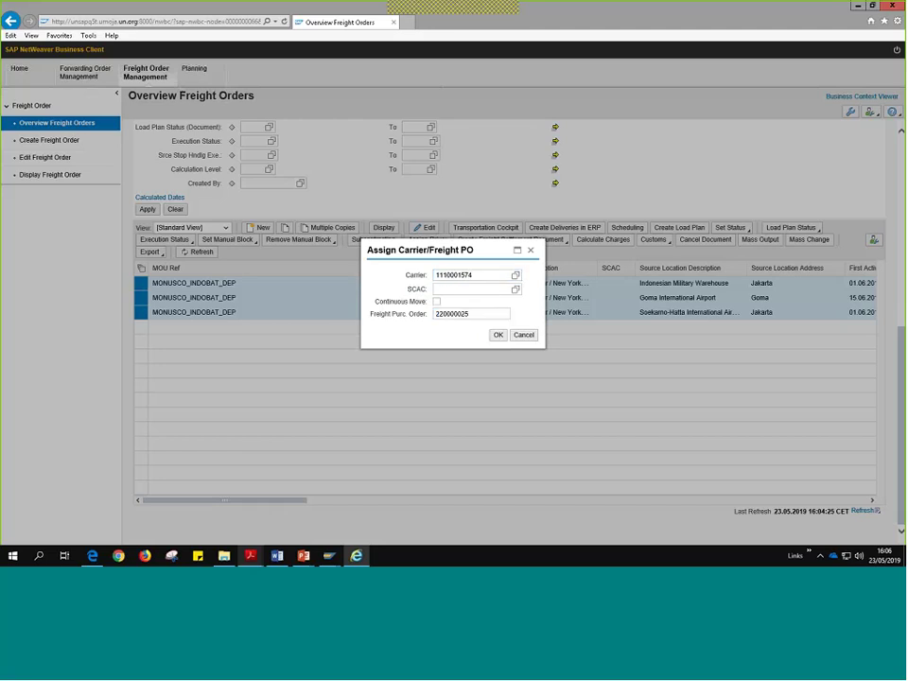
key("Return")
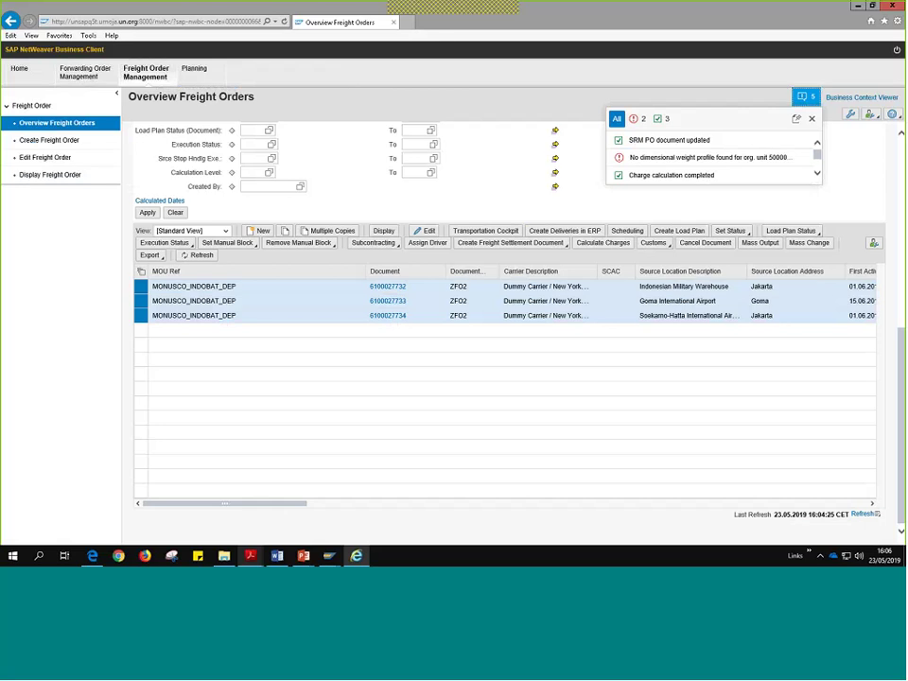
left_click(388, 287)
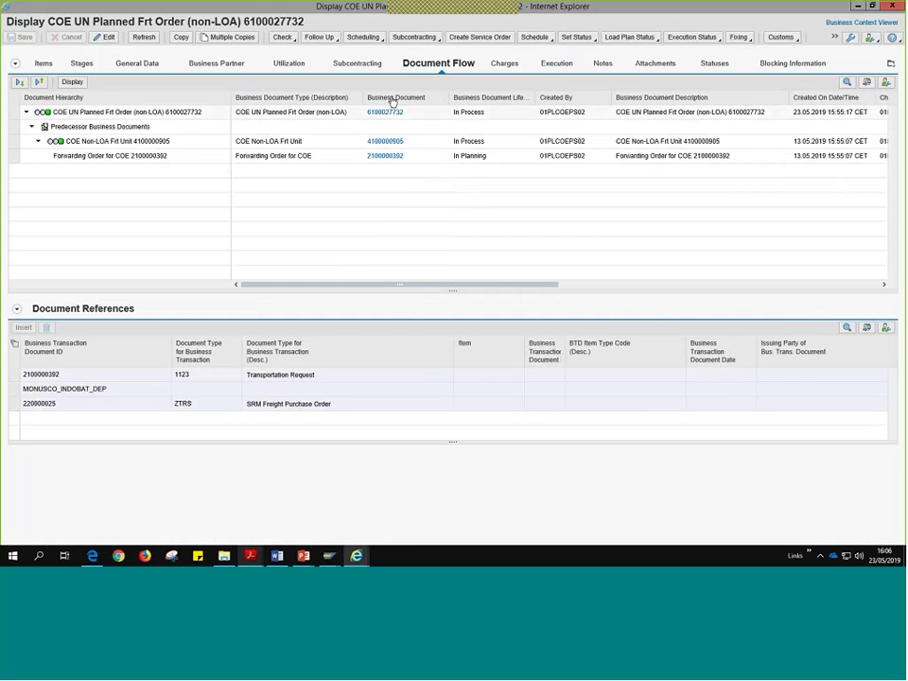
left_click(226, 67)
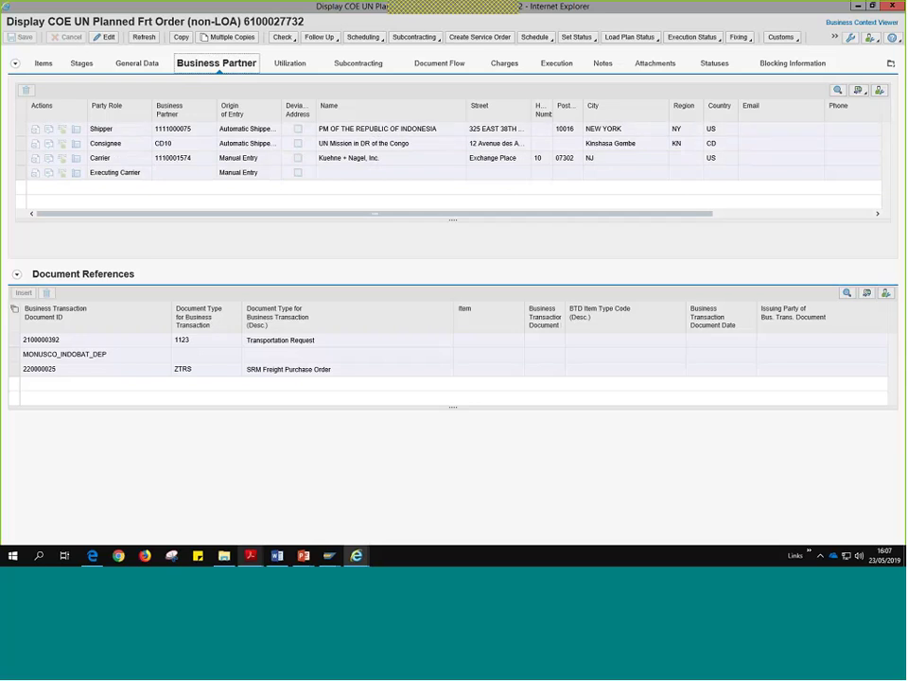
left_click(441, 64)
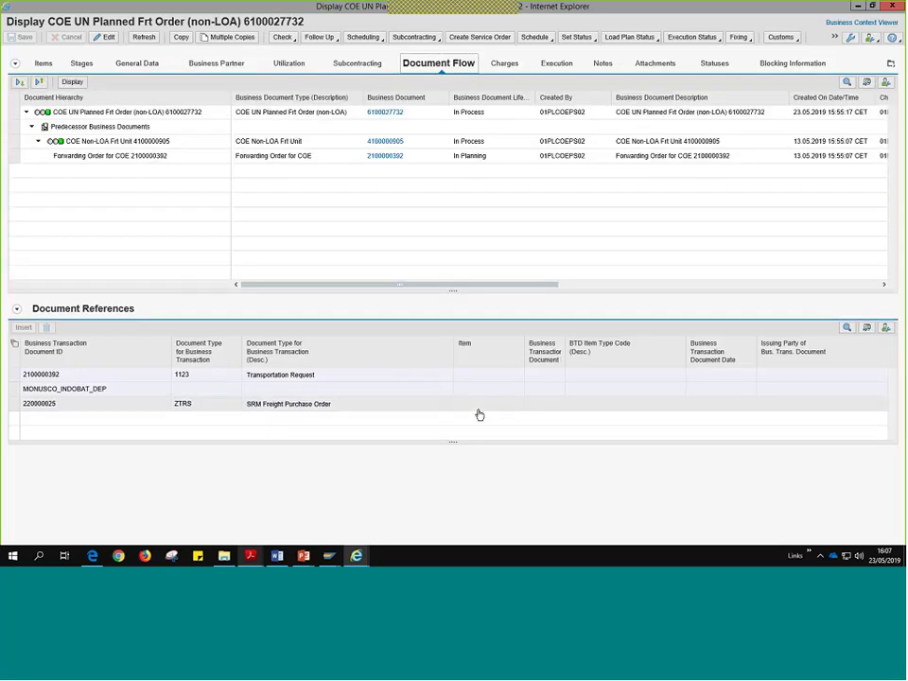
left_click(385, 144)
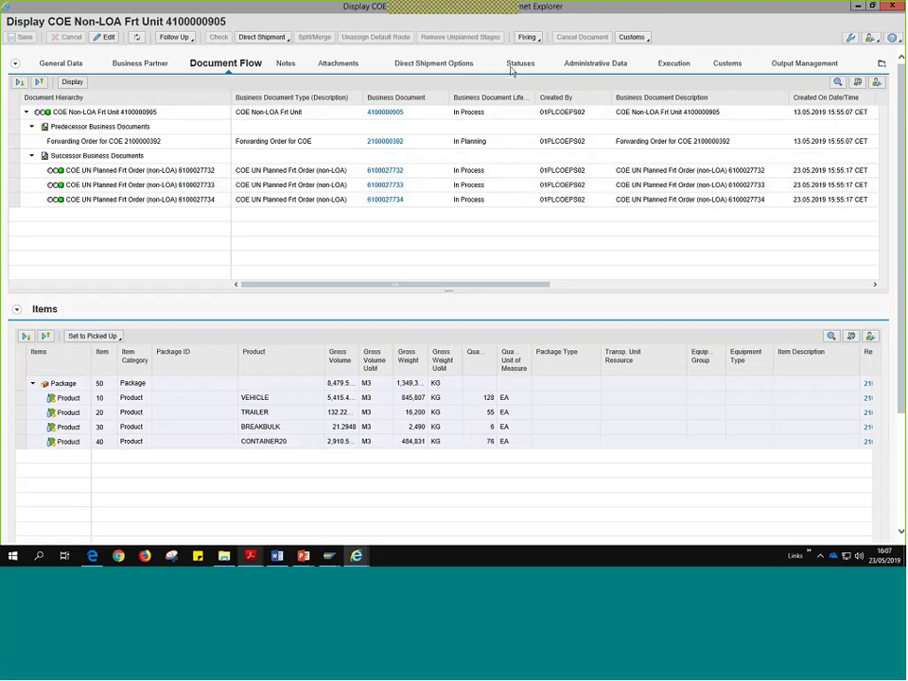
left_click(881, 64)
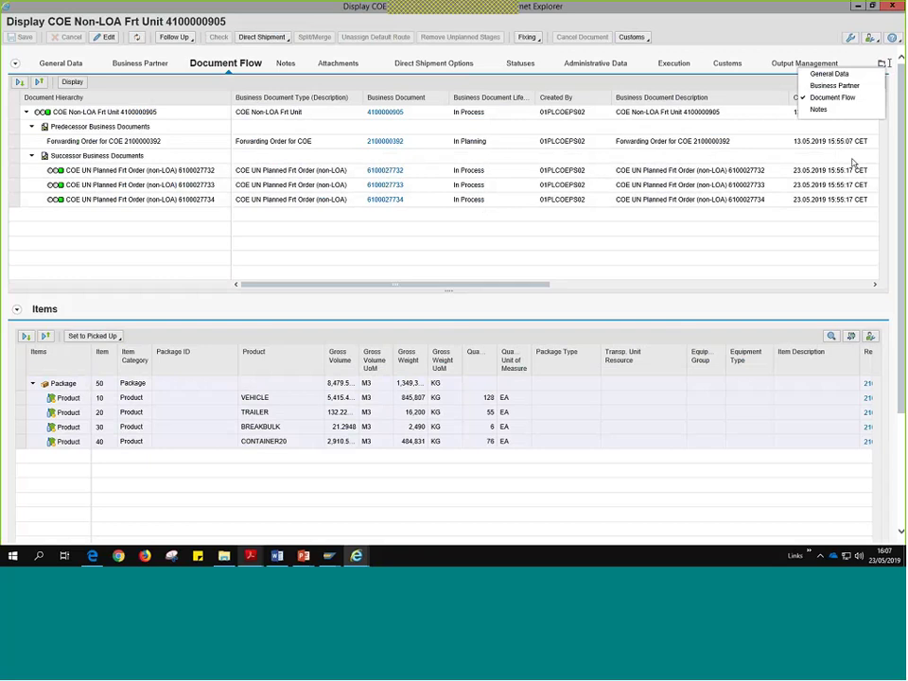
left_click(847, 147)
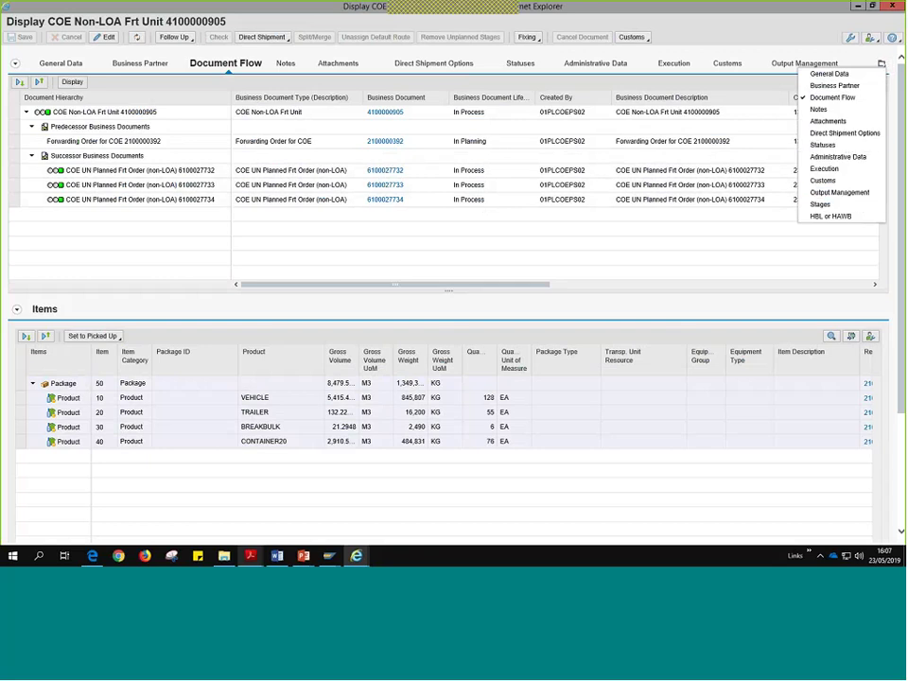
left_click(836, 204)
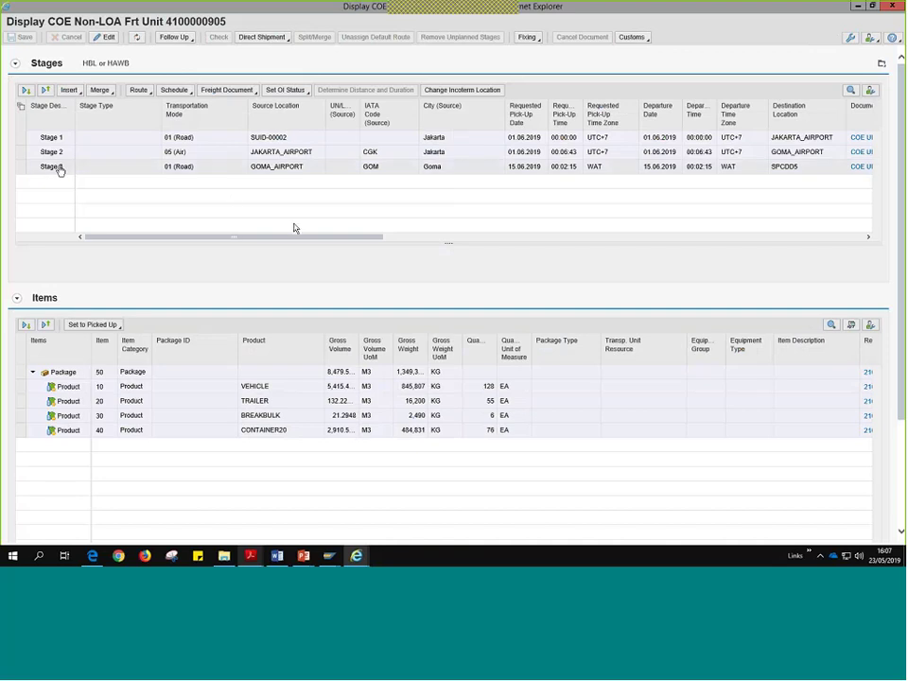
left_click_drag(294, 238, 504, 241)
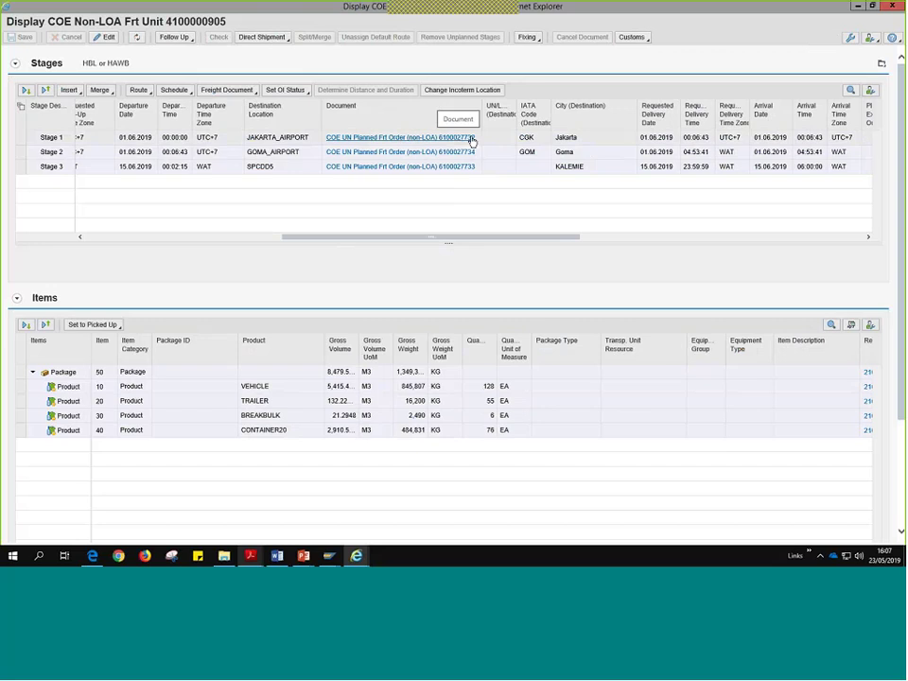
left_click(459, 139)
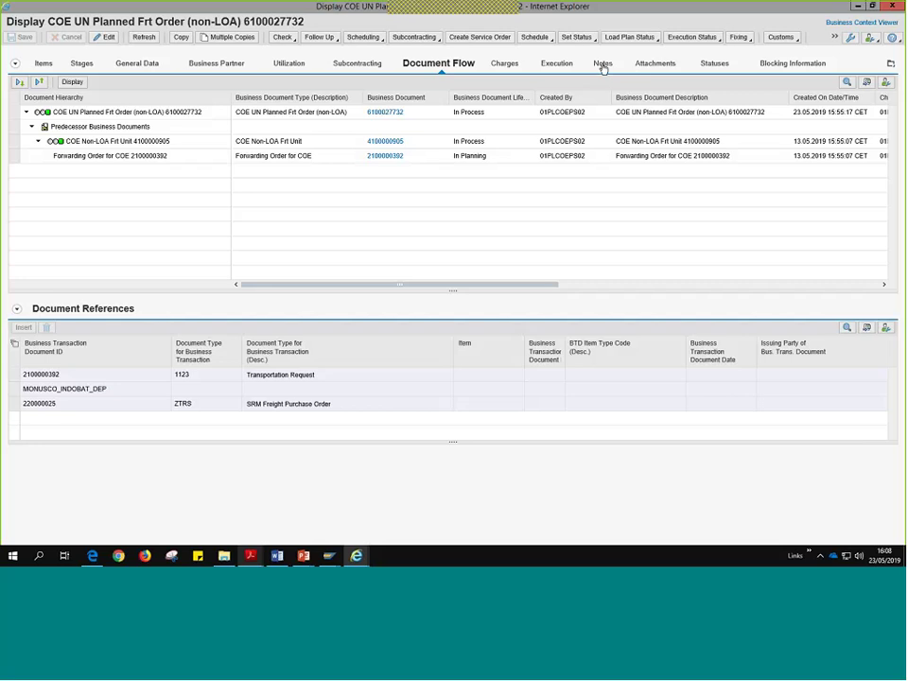
Step: In edit mode, insert a new note row of type Handling Information
left_click(603, 64)
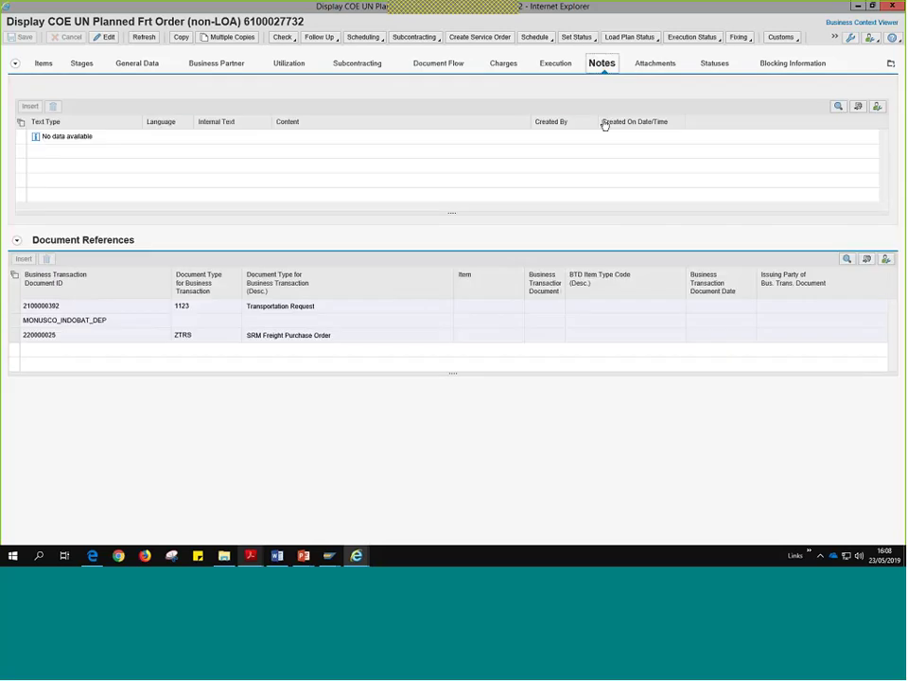
left_click(109, 38)
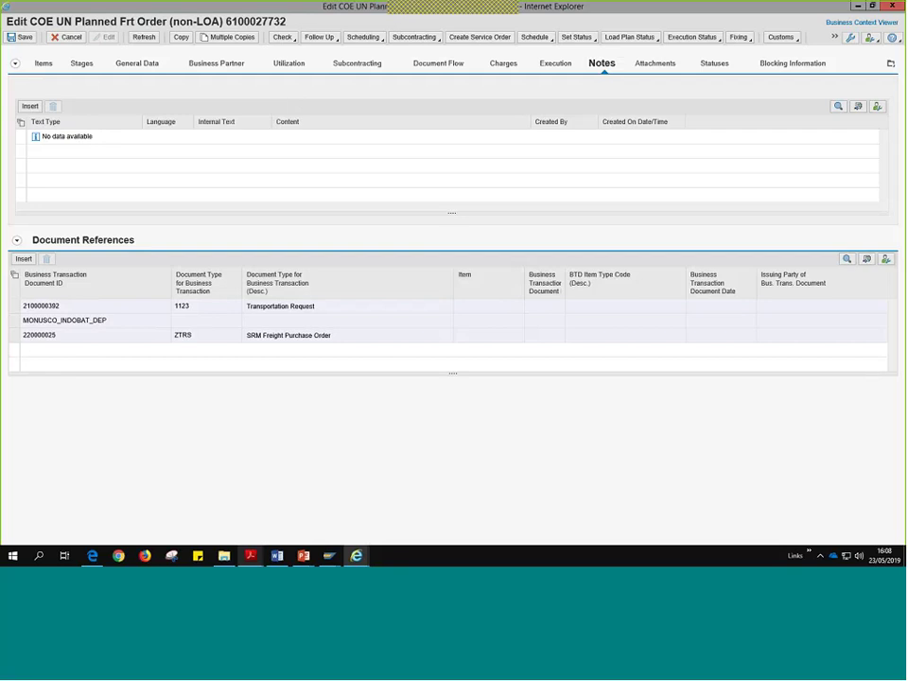
left_click(29, 106)
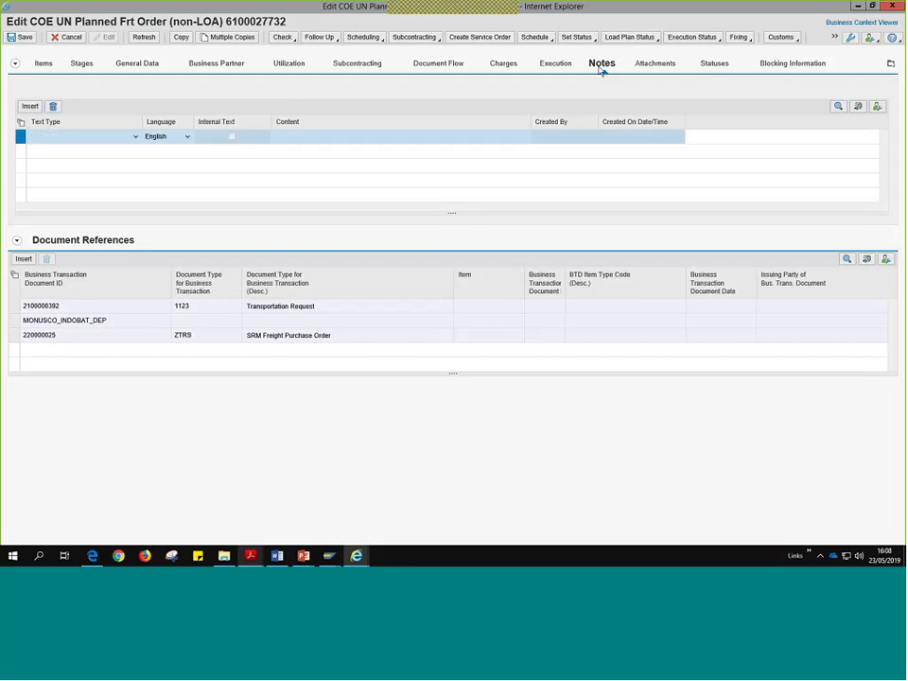
left_click(111, 140)
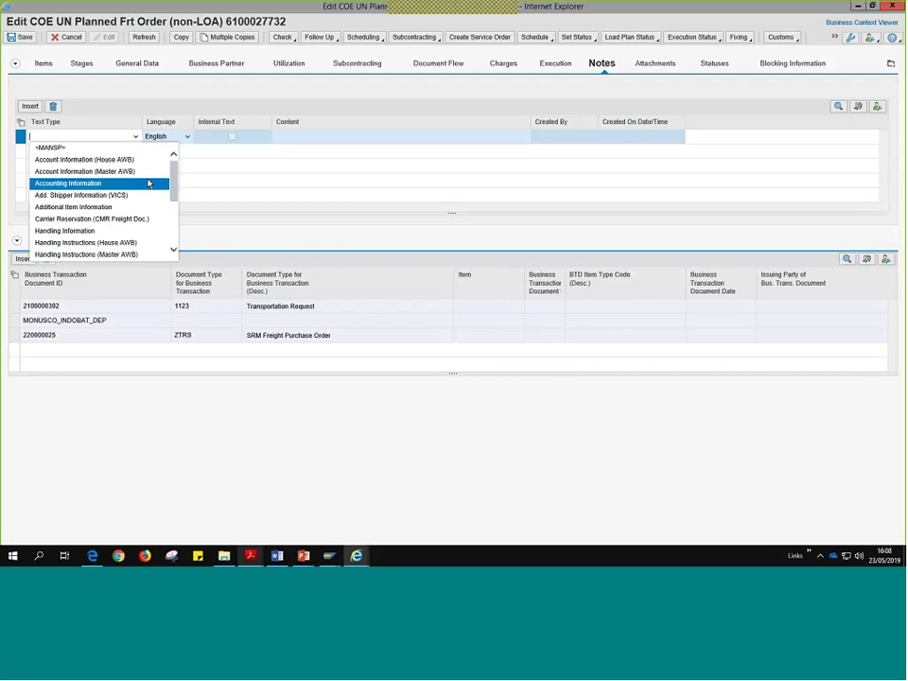
scroll(90, 208, "down", 1)
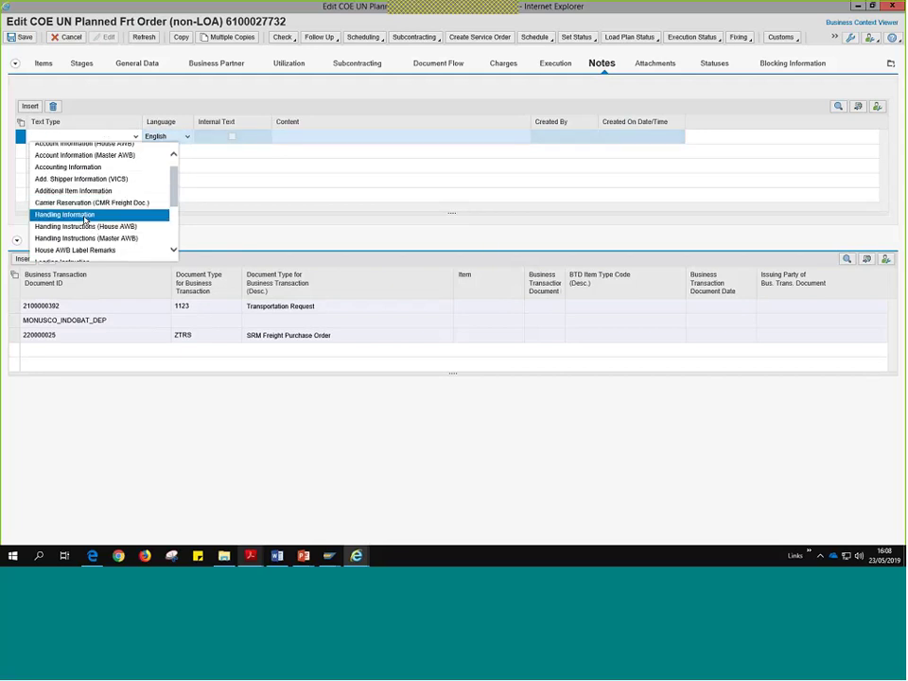
left_click(84, 216)
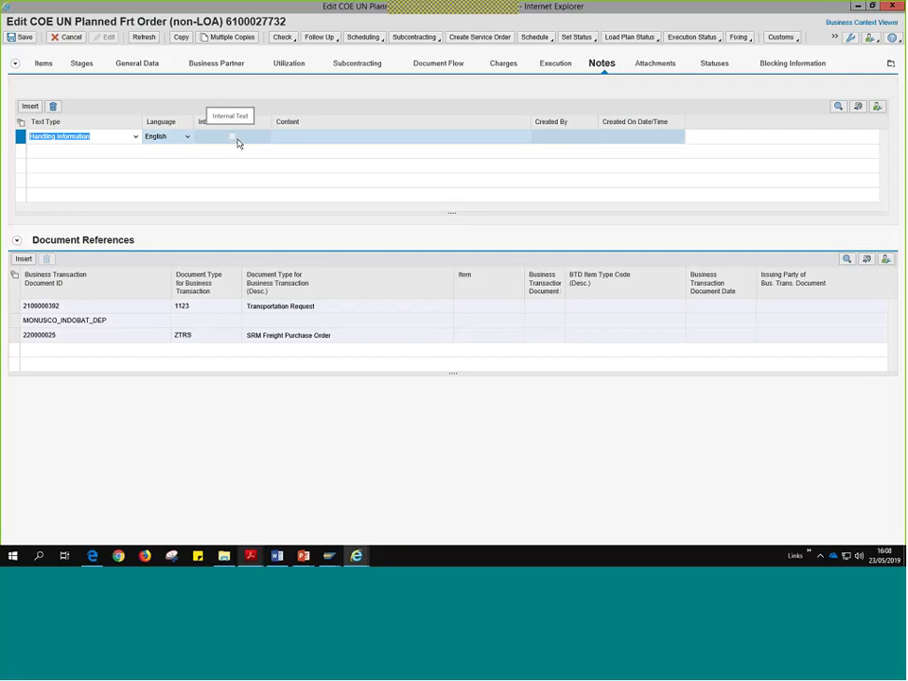
Step: Enter the note text 'This is a test' and save the freight order
left_click(306, 136)
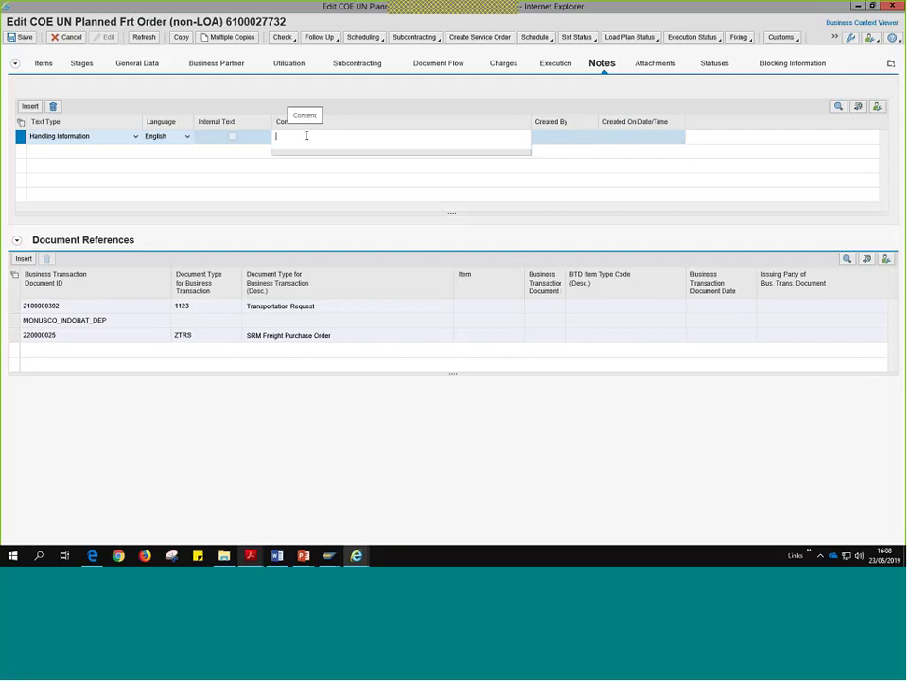
type("T")
type("N")
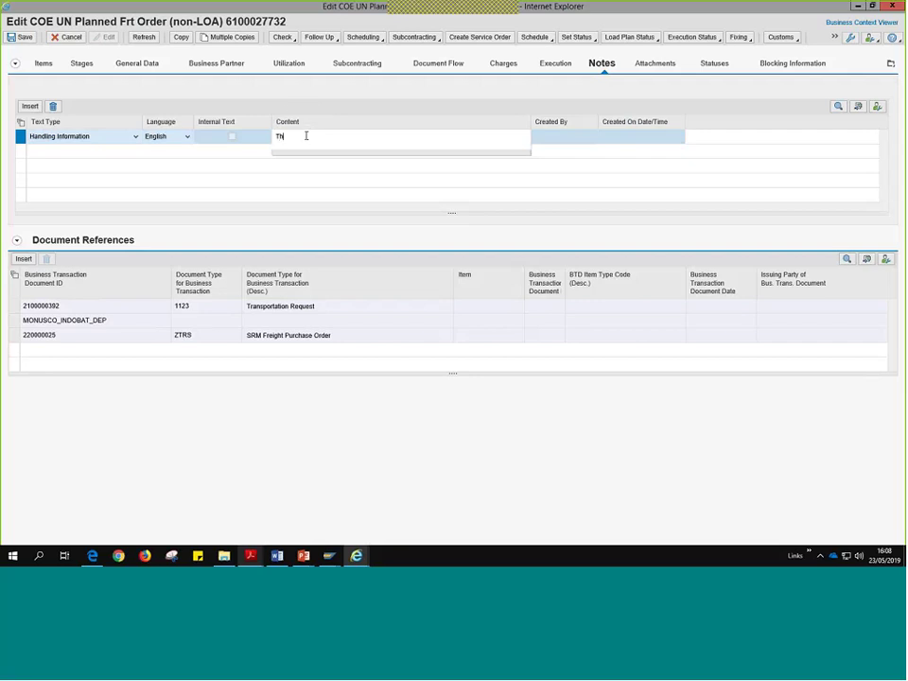
type("is is a tes")
left_click(570, 144)
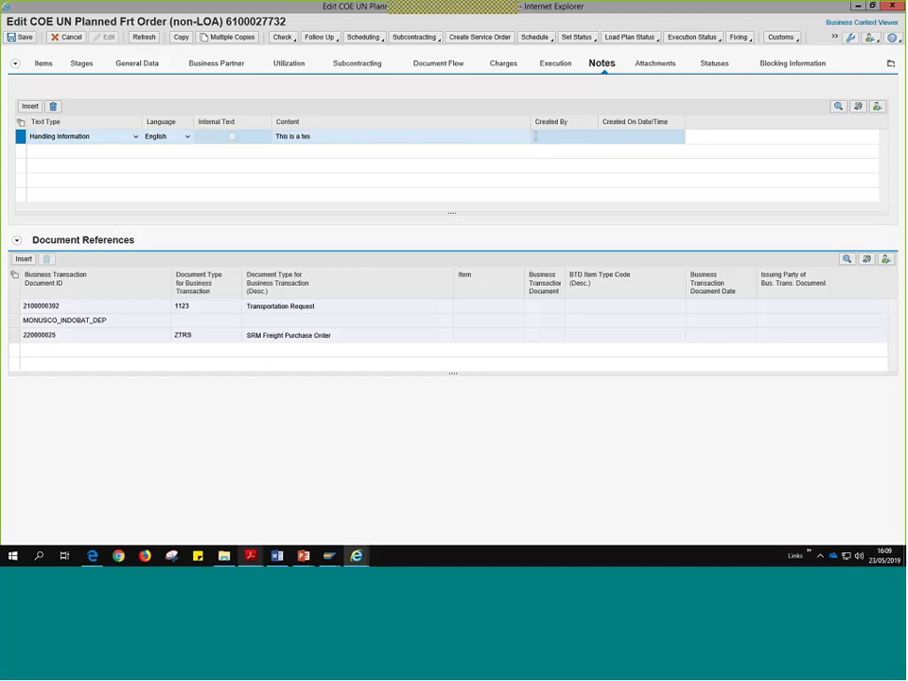
left_click(351, 139)
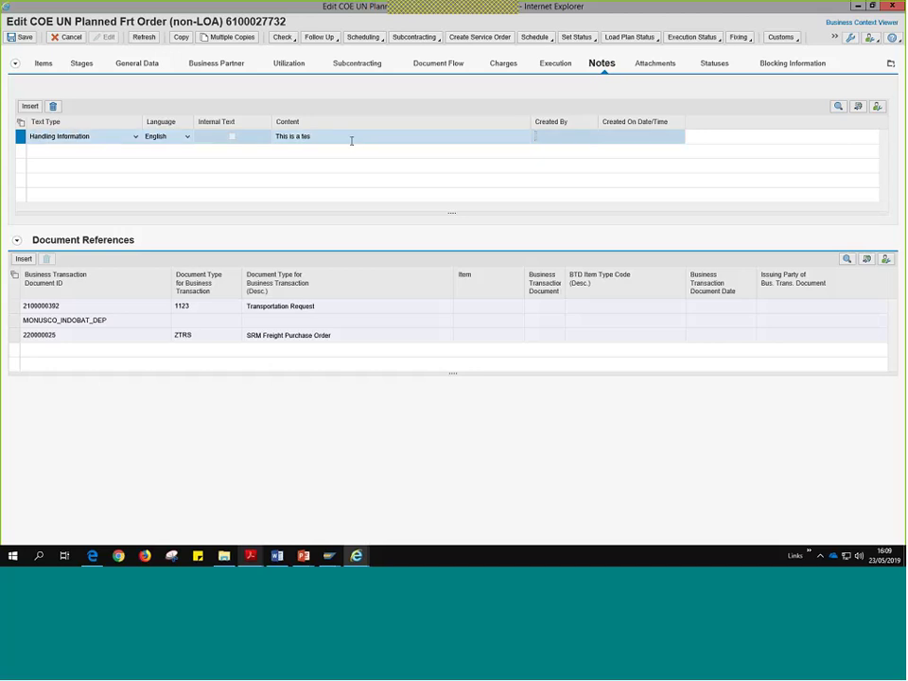
type("t")
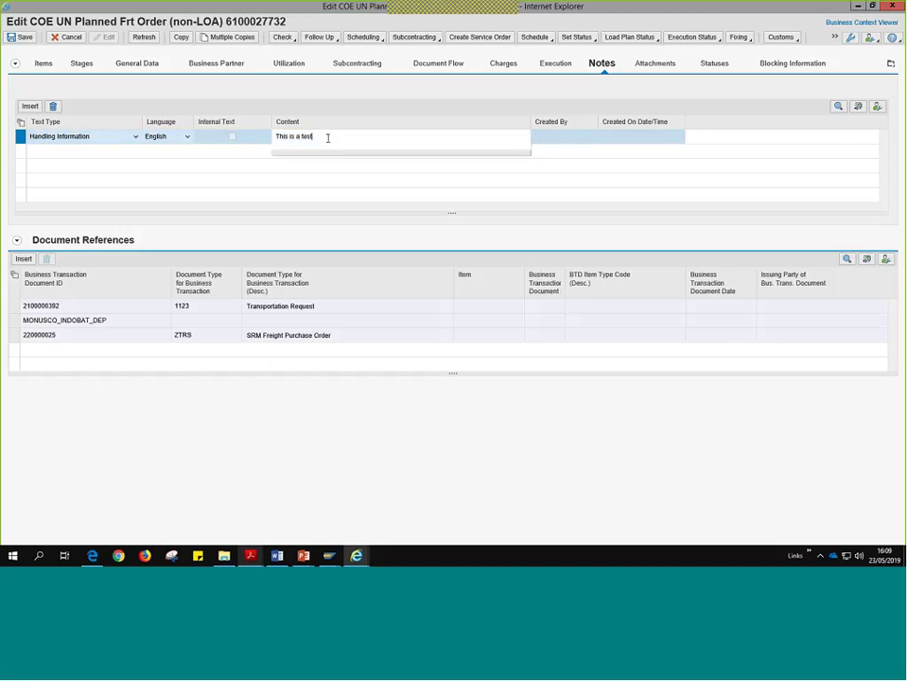
key("Return")
left_click(583, 176)
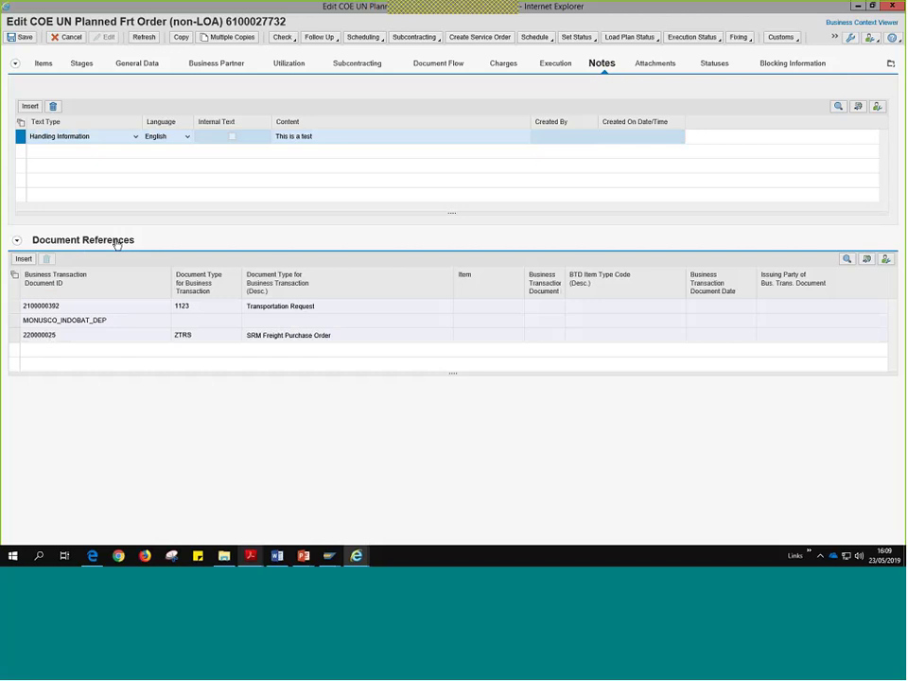
key("ctrl+s")
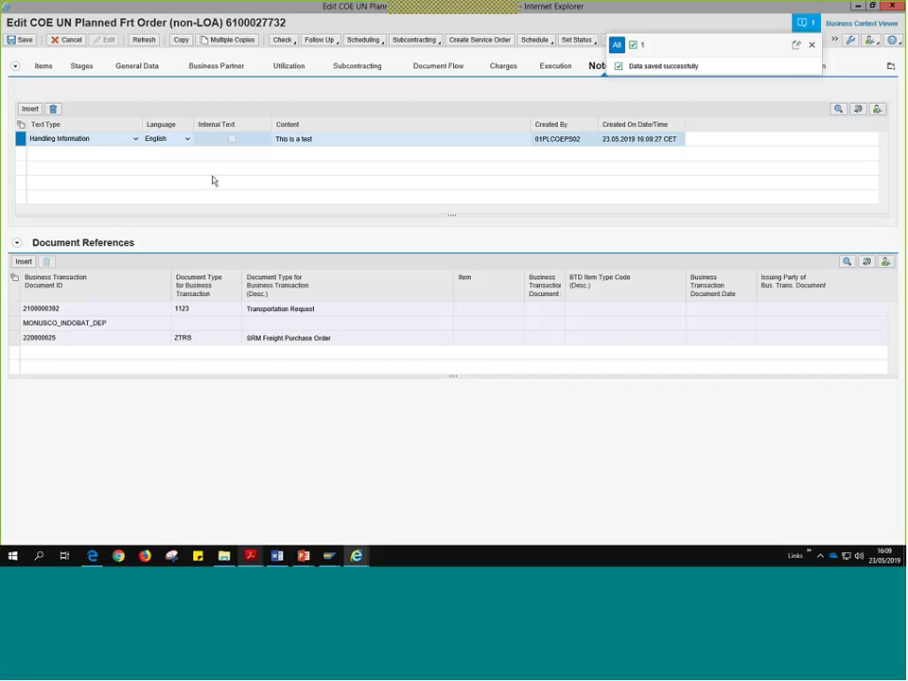
Step: Remove an extra empty note row and open the Attachments section
left_click(28, 110)
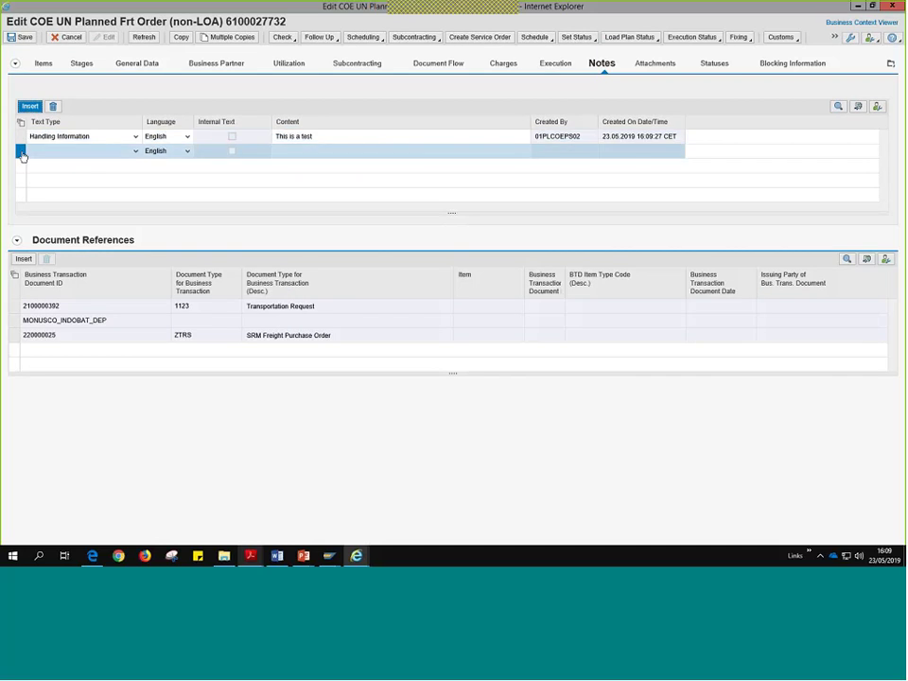
left_click(54, 108)
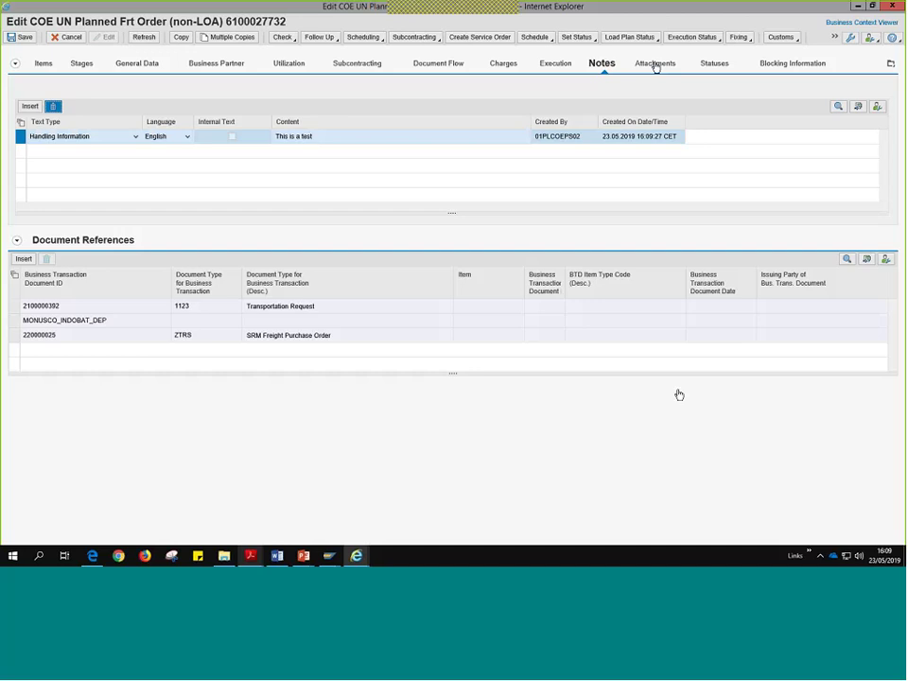
left_click(664, 65)
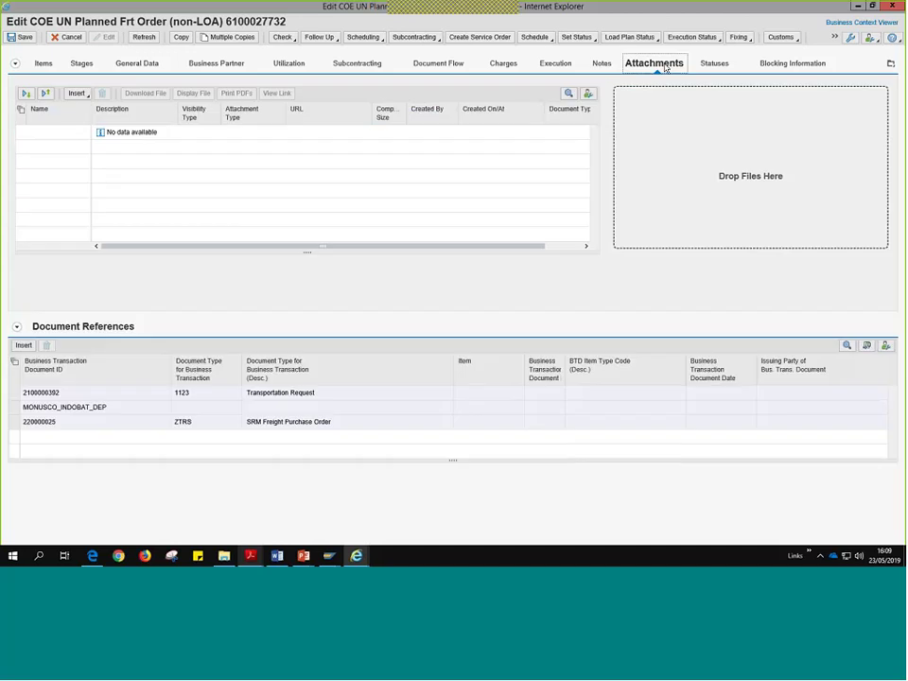
left_click(78, 93)
left_click(77, 95)
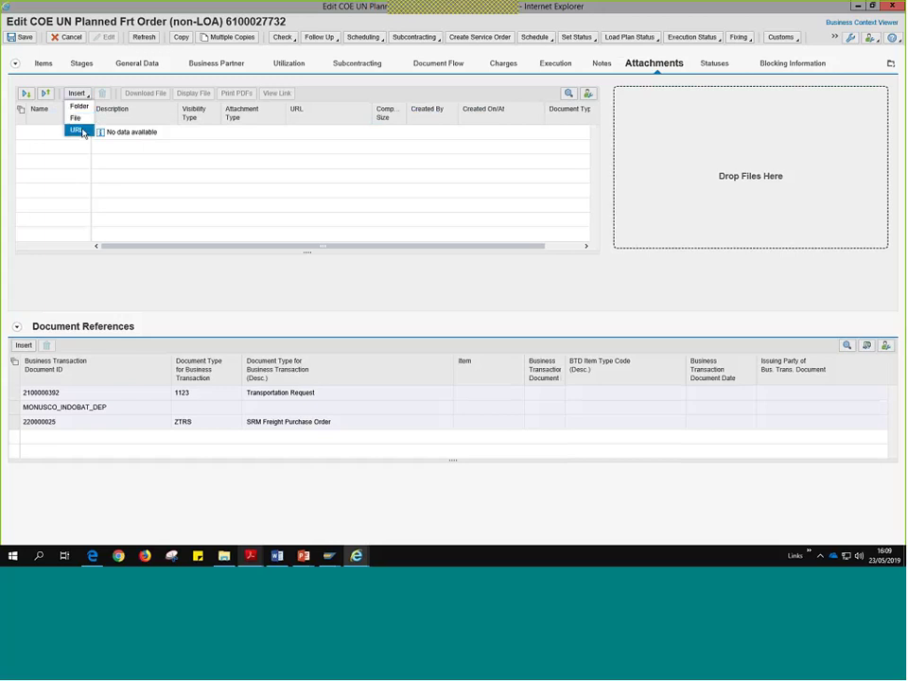
left_click(82, 120)
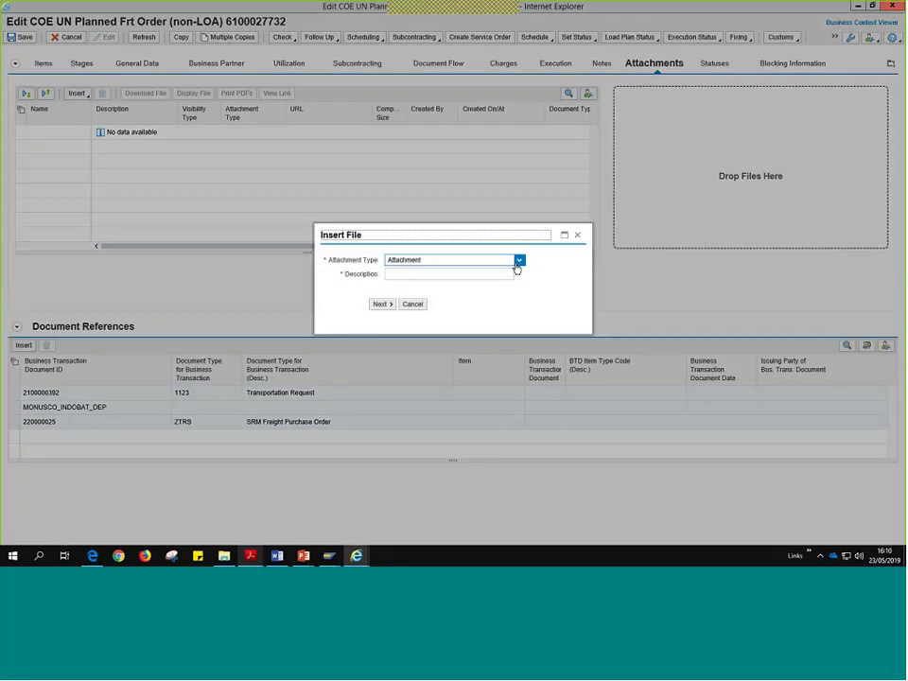
left_click(450, 274)
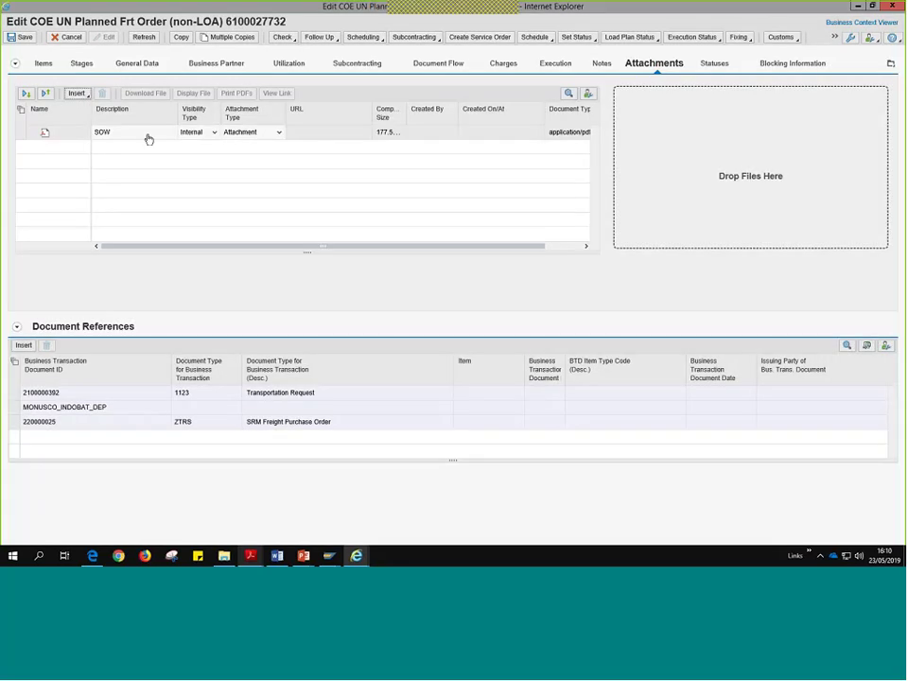
Step: Set the SOW attachment's visibility to External and keep its type as Attachment
left_click(214, 132)
left_click(200, 155)
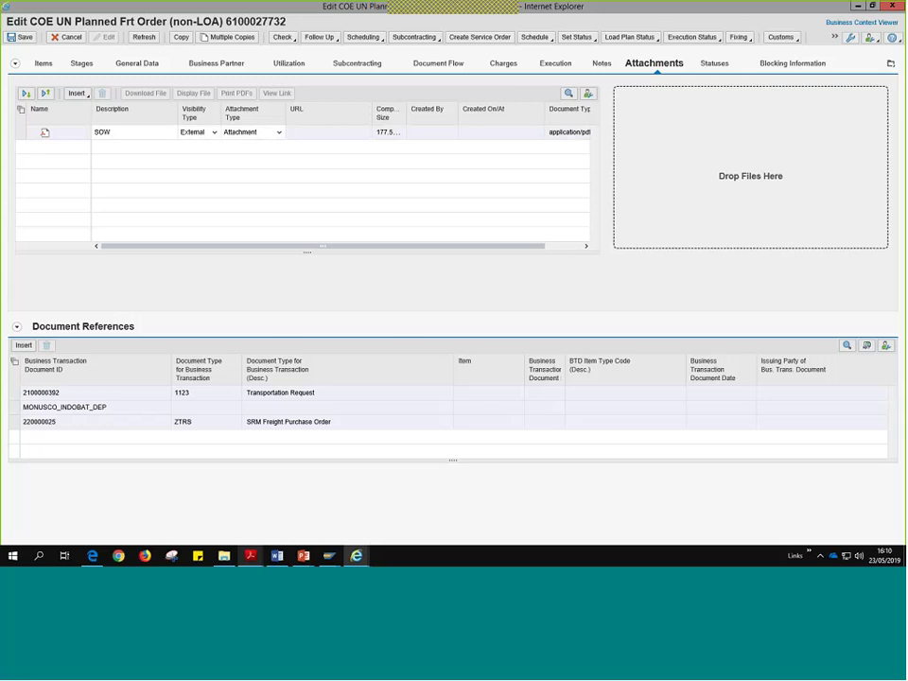
left_click(279, 132)
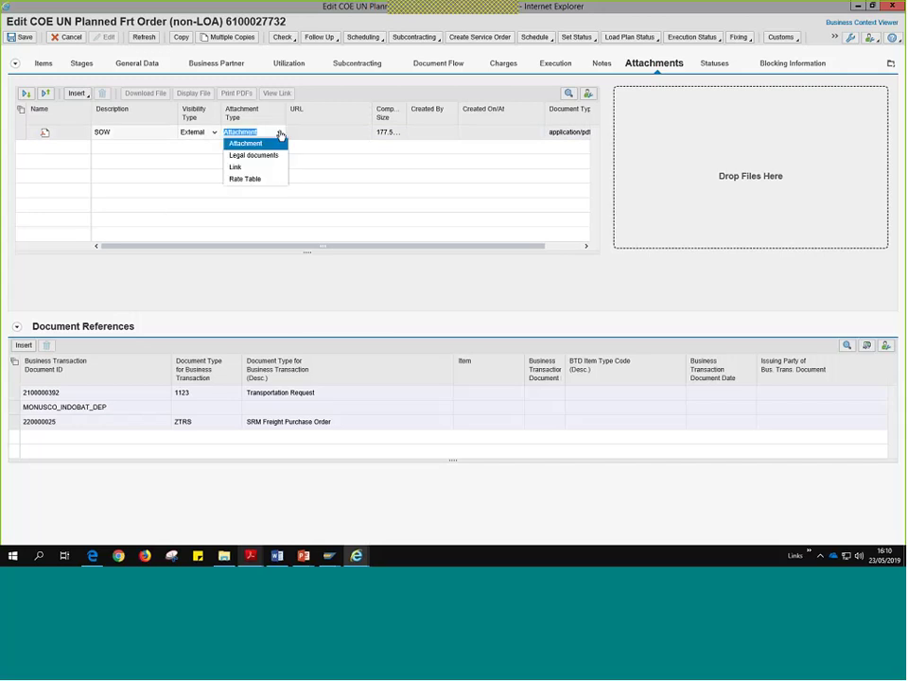
left_click(280, 136)
scroll(435, 248, "right", 2)
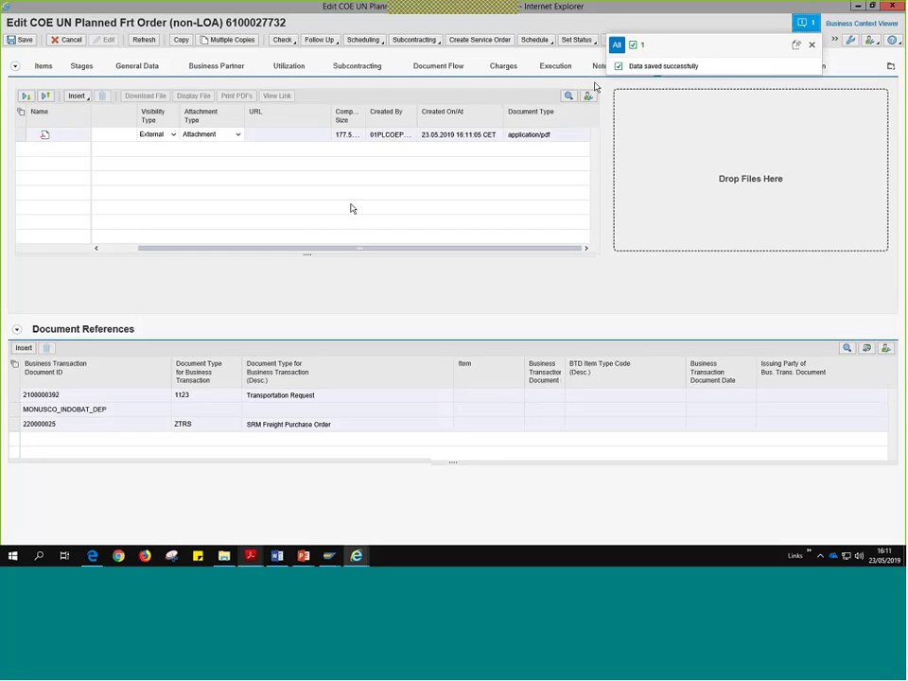
left_click_drag(119, 21, 303, 19)
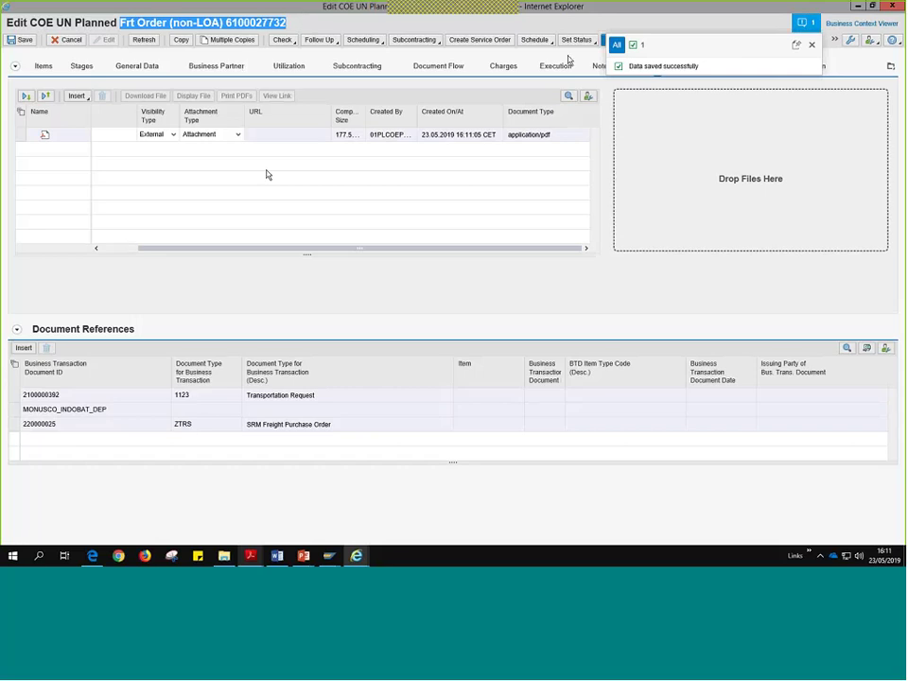
left_click(734, 45)
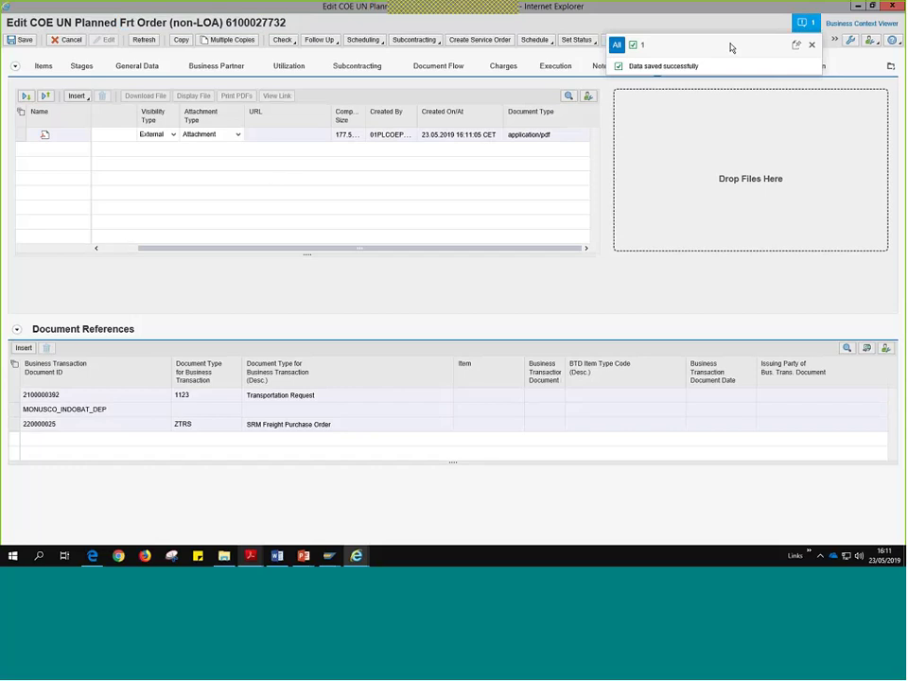
left_click(812, 46)
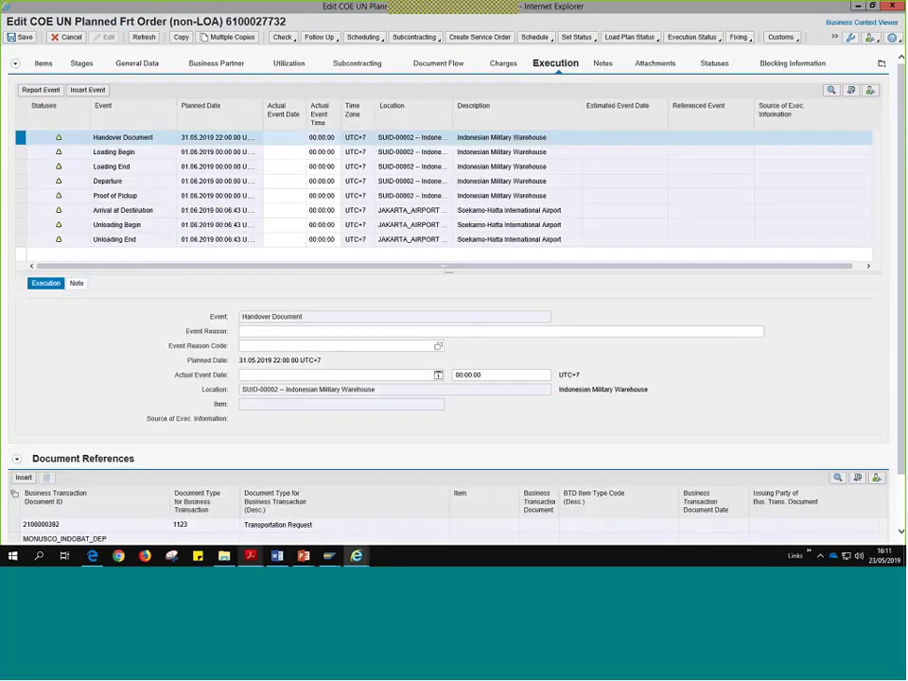
left_click(606, 64)
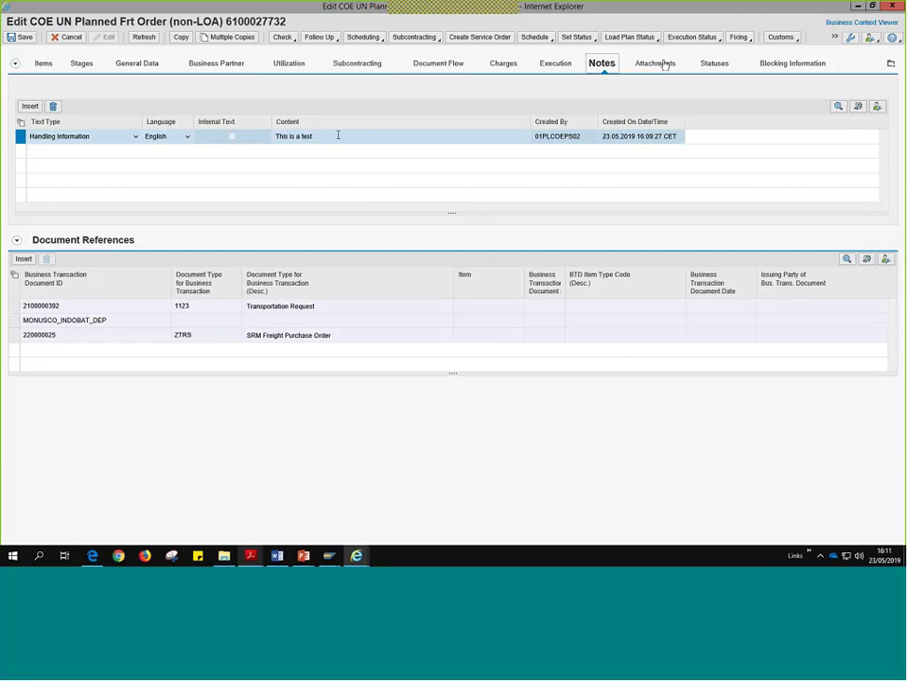
left_click(660, 64)
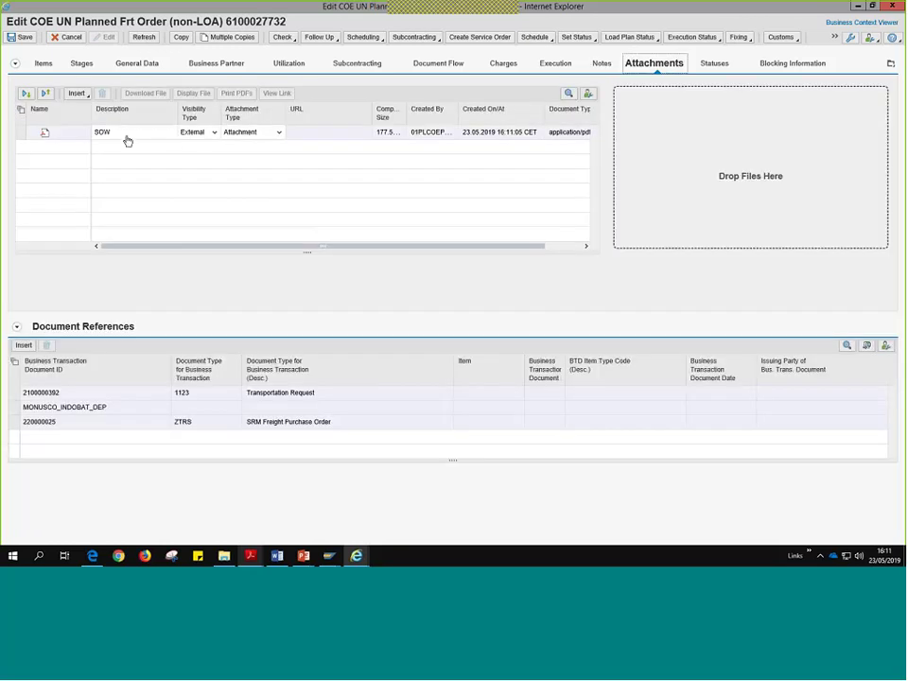
left_click(556, 66)
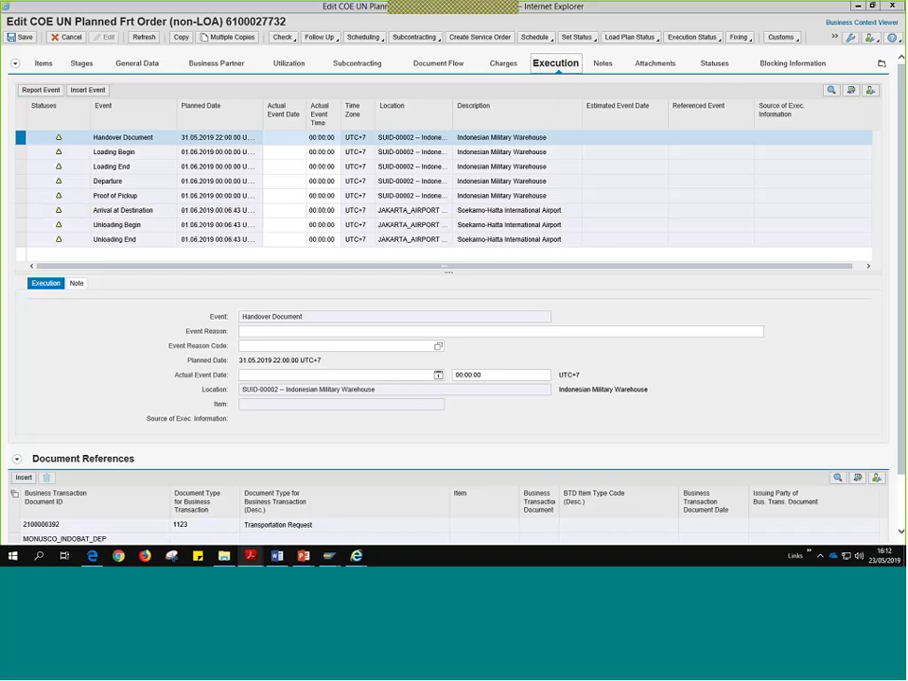
key("alt+Tab")
key("alt+Tab")
key("alt+Tab")
key("alt+Tab")
key("alt+Tab")
key("alt+Tab")
key("alt+Tab")
key("alt+Tab")
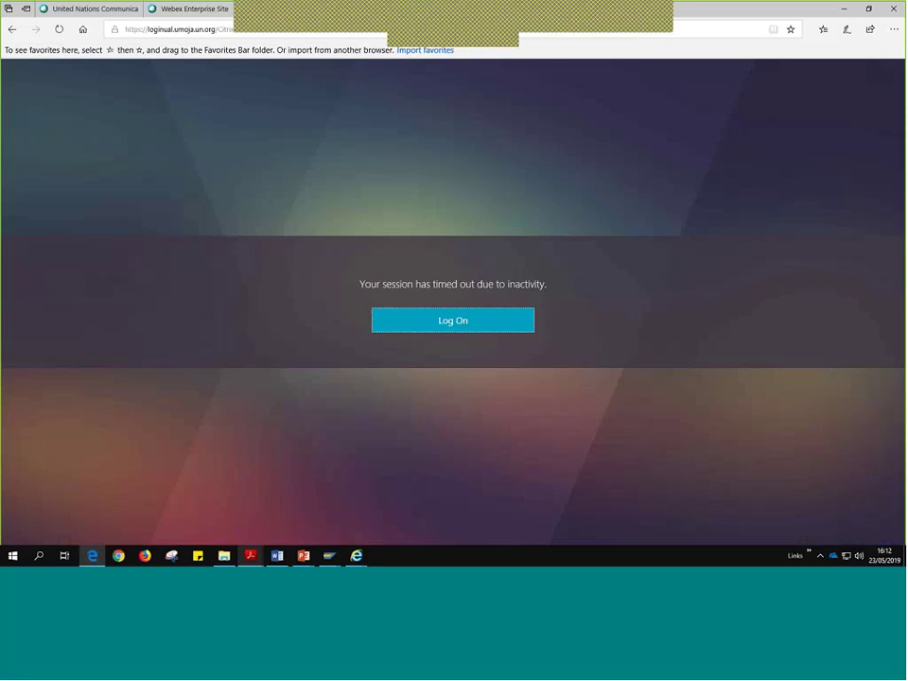
Step: In a new Edge tab, open the collaboration portal bookmark from the CCP favourites folder
left_click(368, 9)
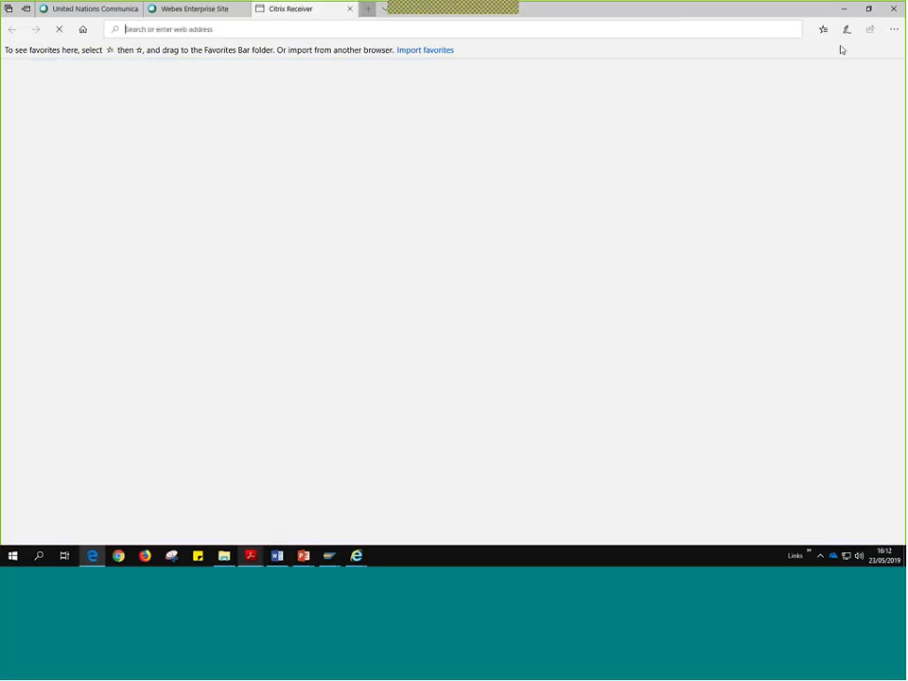
left_click(822, 30)
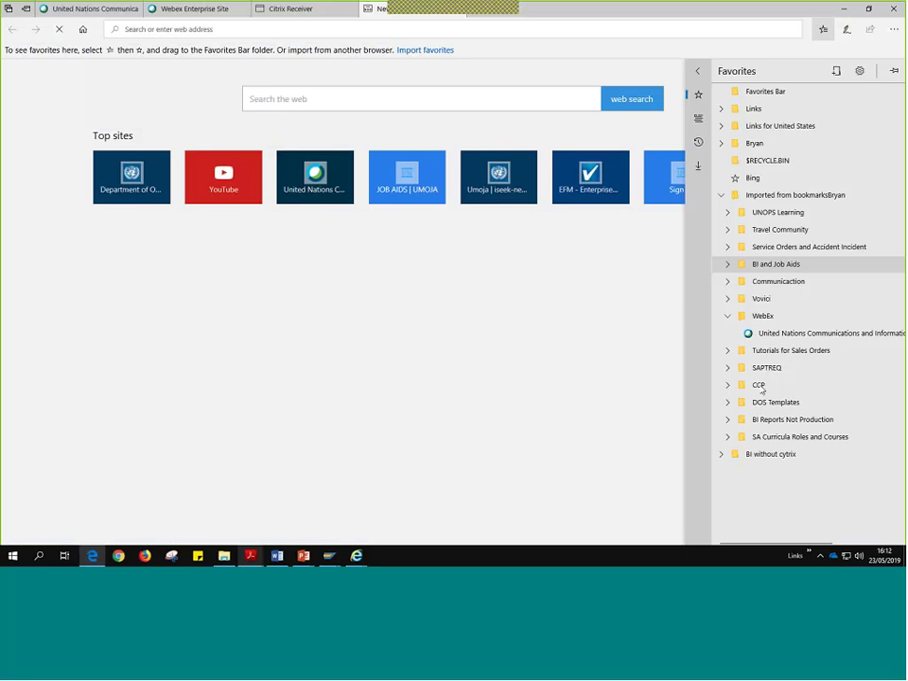
left_click(759, 385)
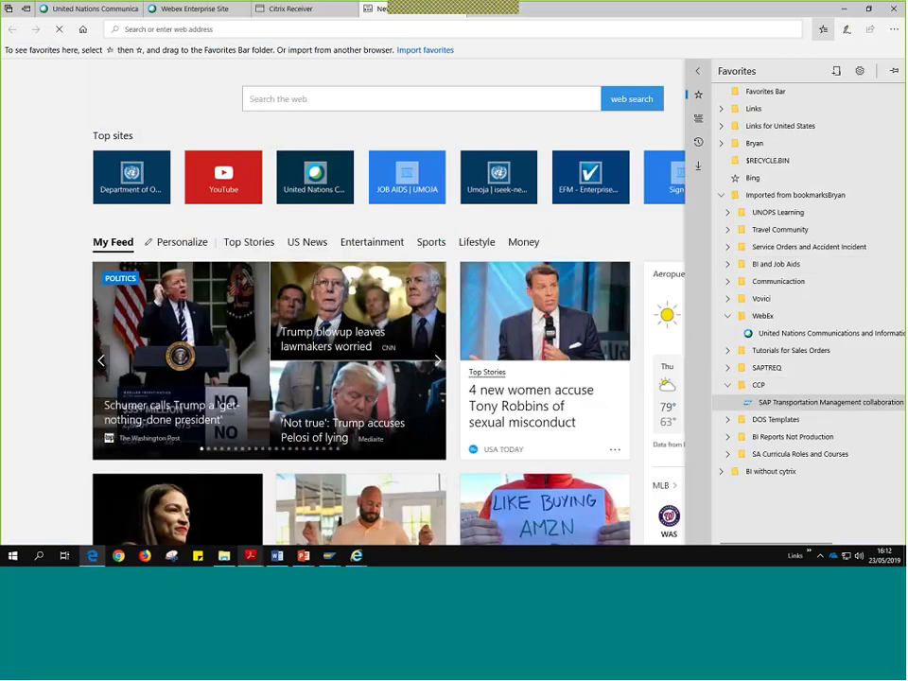
left_click(641, 149)
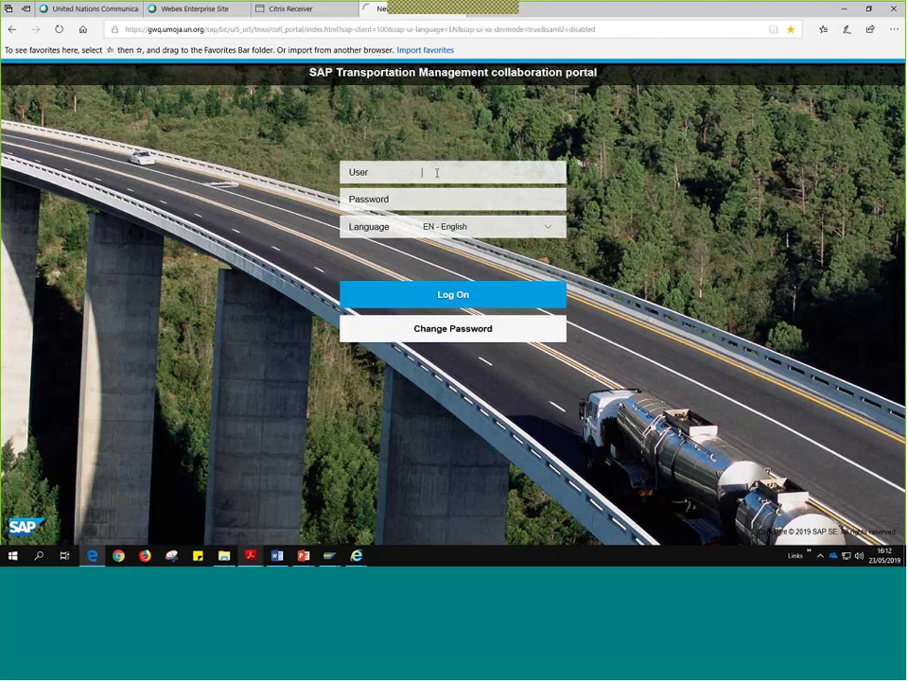
Step: Log on with the carrier user ID and account password, dismissing the save-password prompt
key("ctrl+v")
left_click(449, 197)
key("ctrl+v")
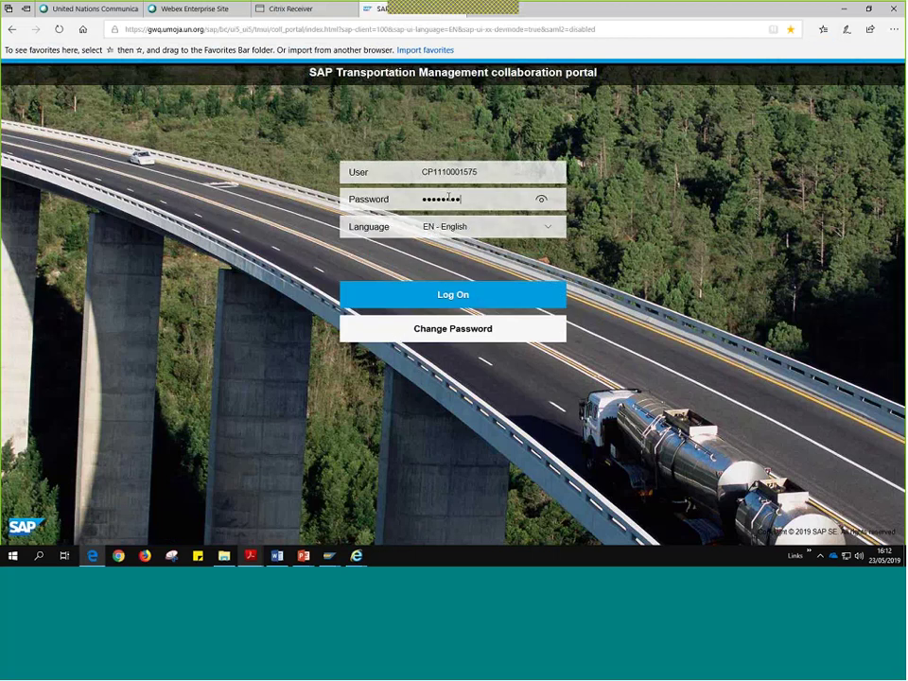
key("Return")
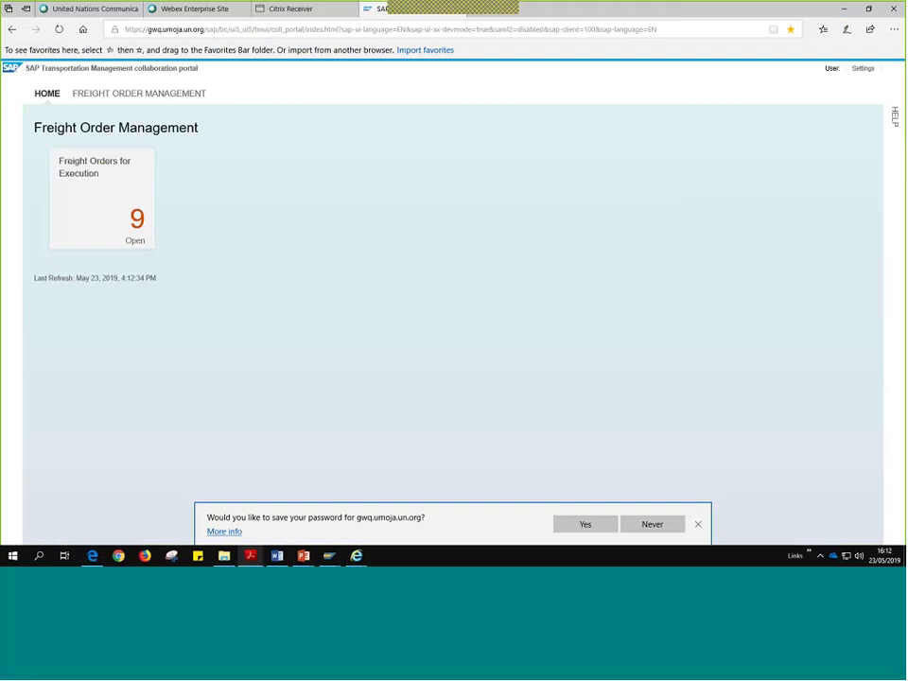
left_click(698, 525)
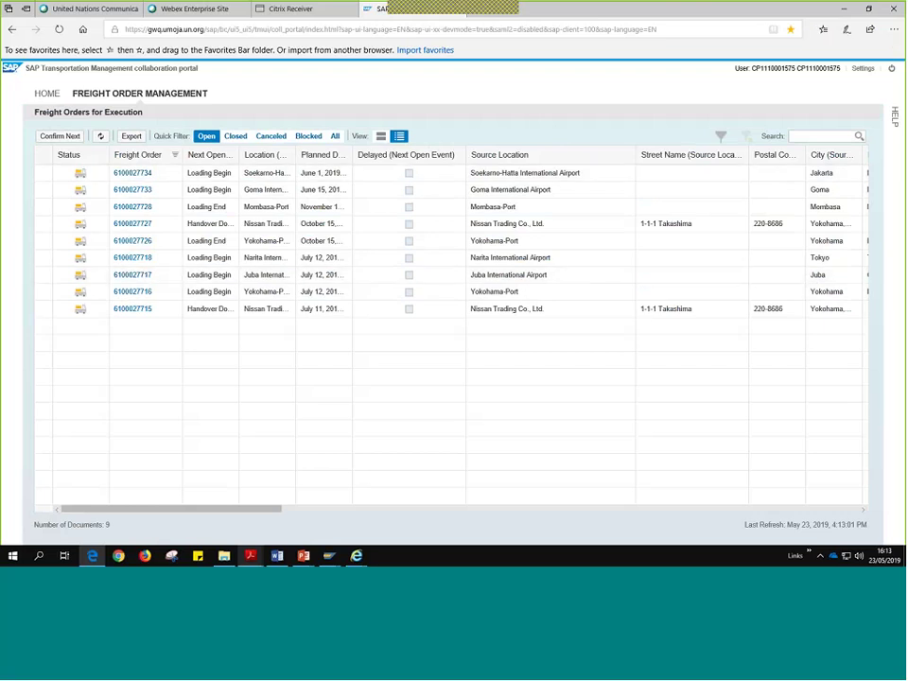
left_click_drag(257, 510, 791, 468)
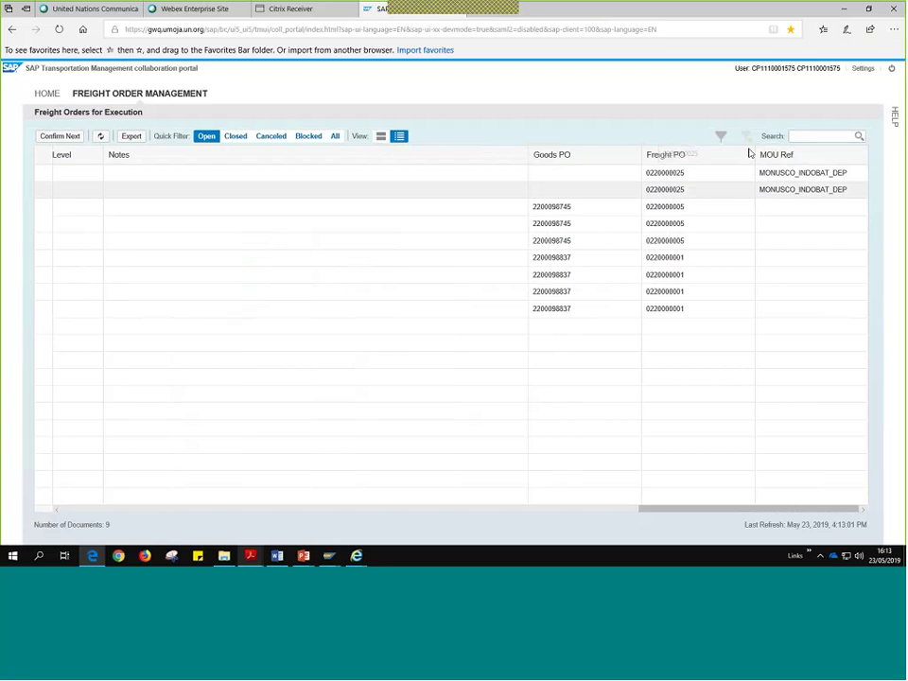
type("0")
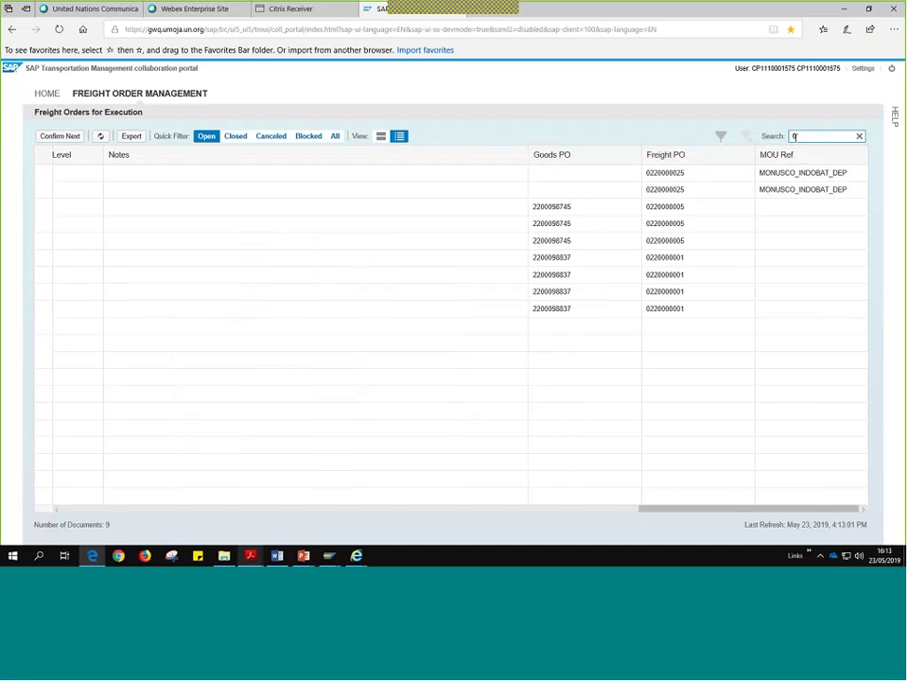
type("220000025")
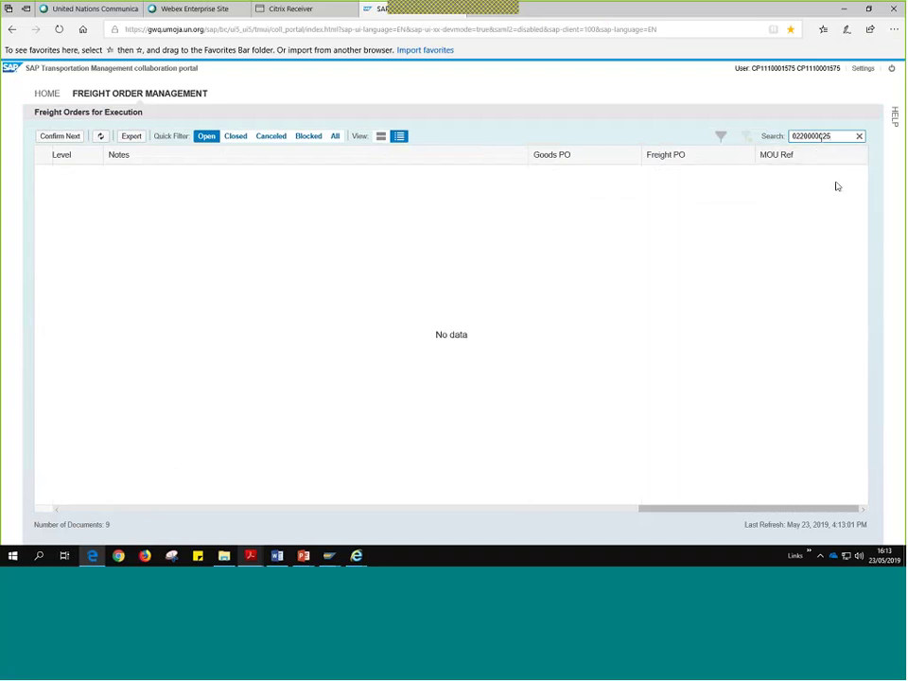
key("Return")
left_click(800, 139)
key("Return")
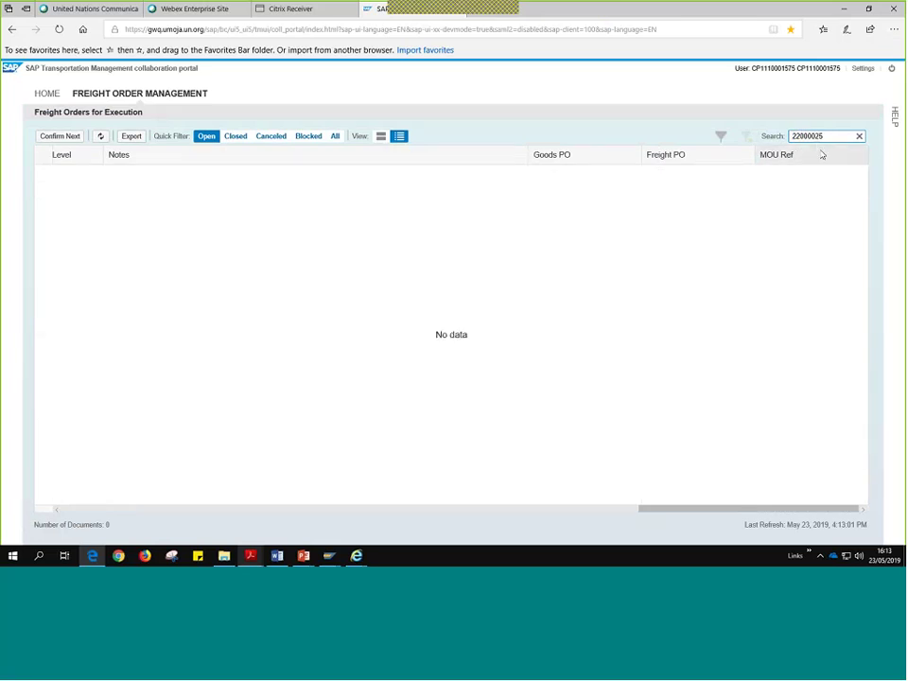
key("Return")
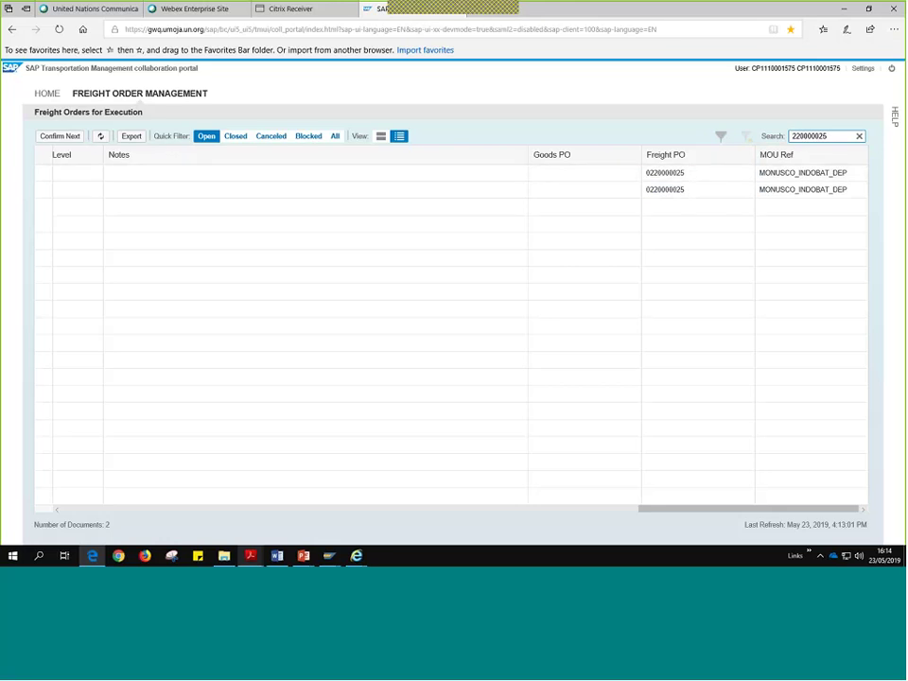
scroll(657, 509, "left", 10)
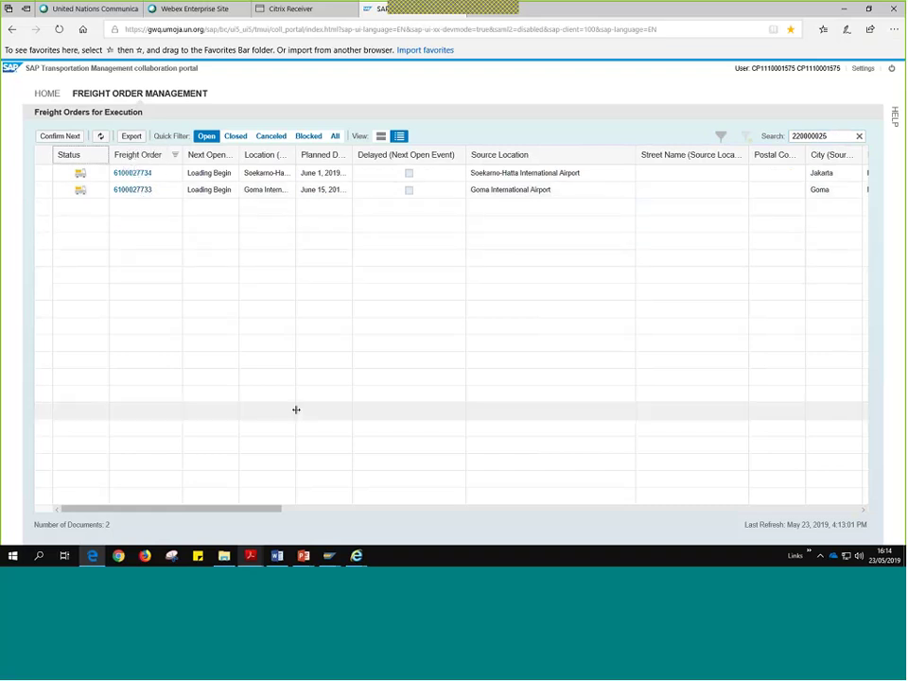
key("alt+Tab")
key("alt+Tab")
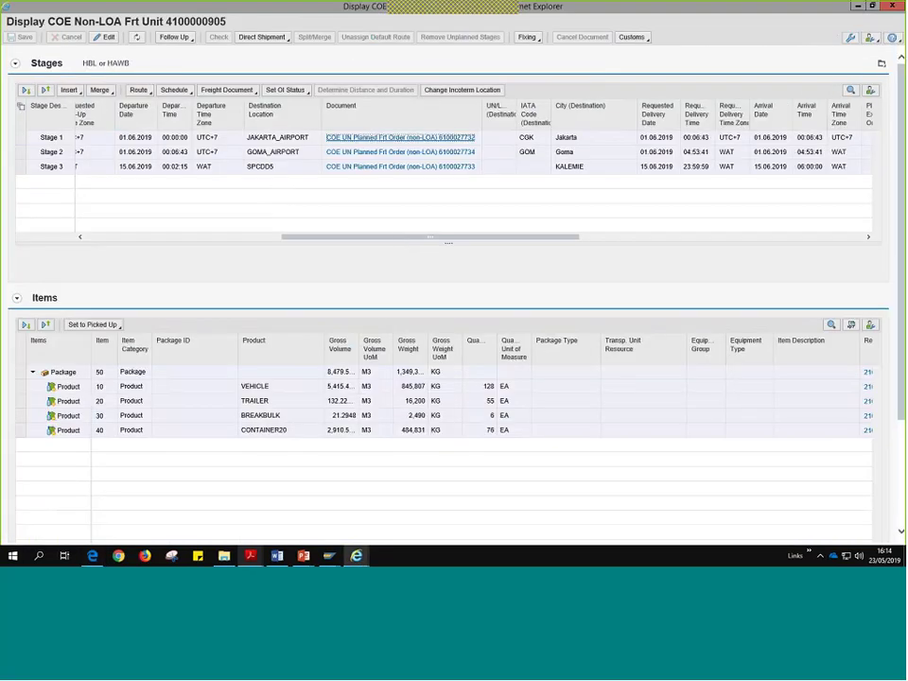
key("alt+Tab")
key("alt+Tab")
key("alt+Tab")
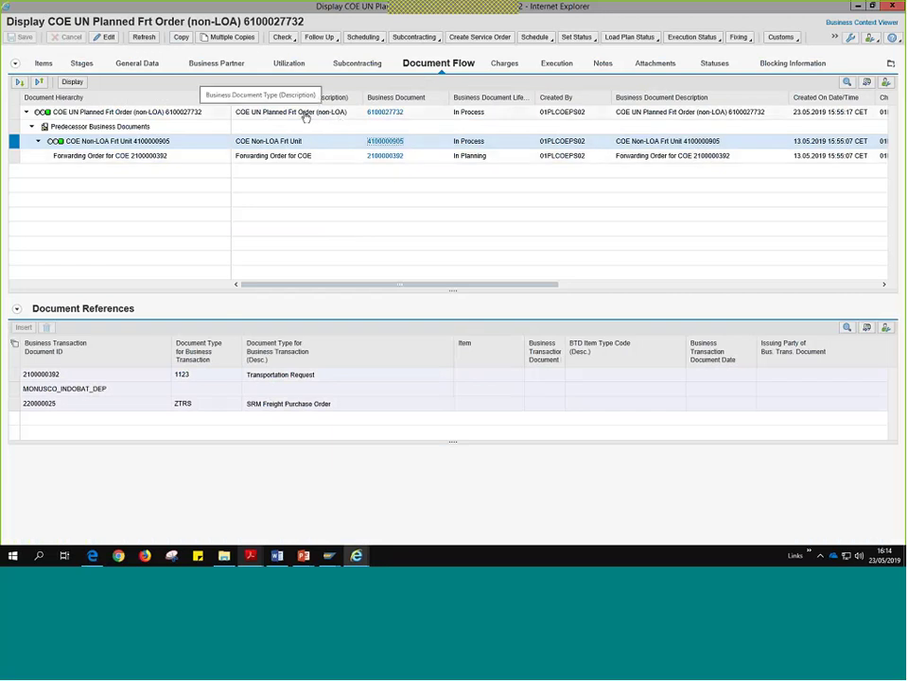
key("alt+Tab")
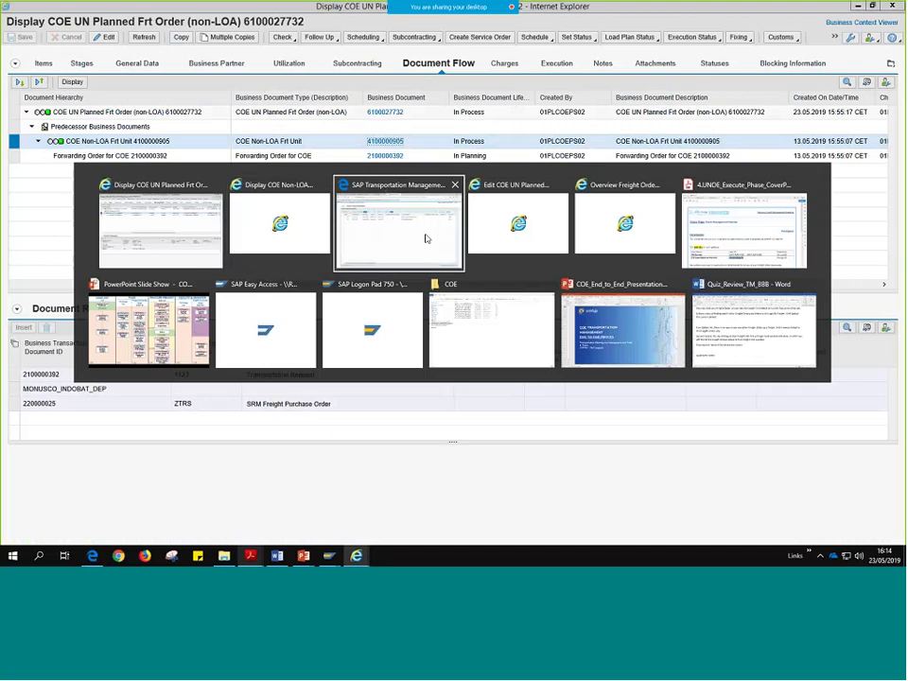
left_click(426, 237)
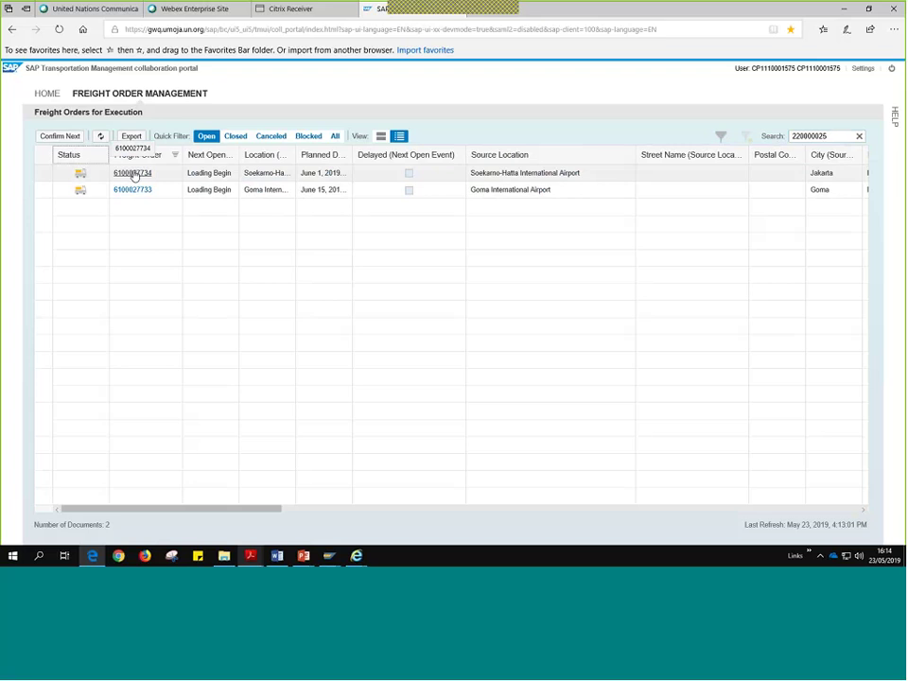
left_click(136, 174)
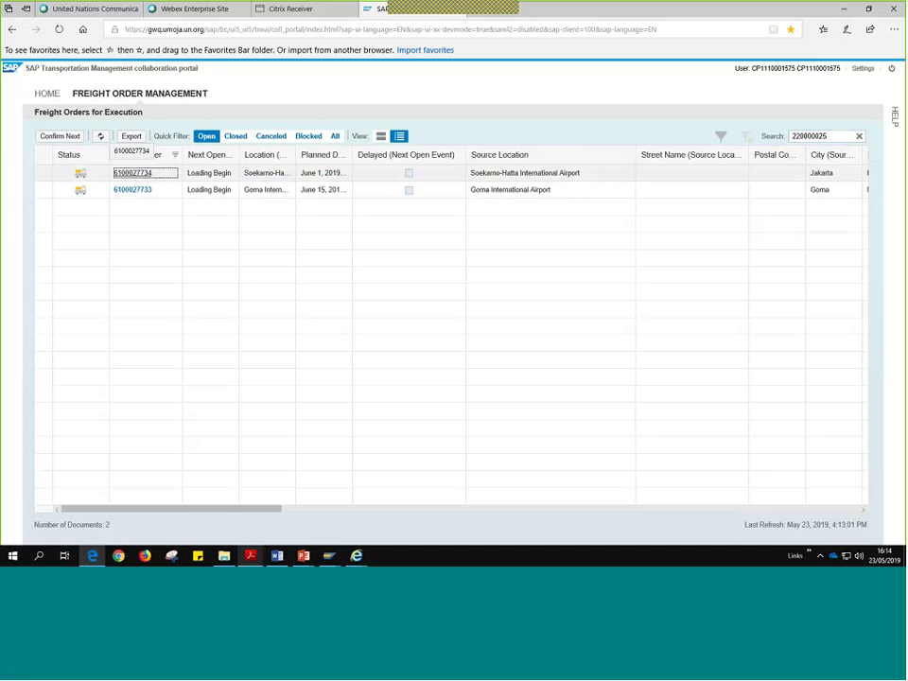
left_click(142, 173)
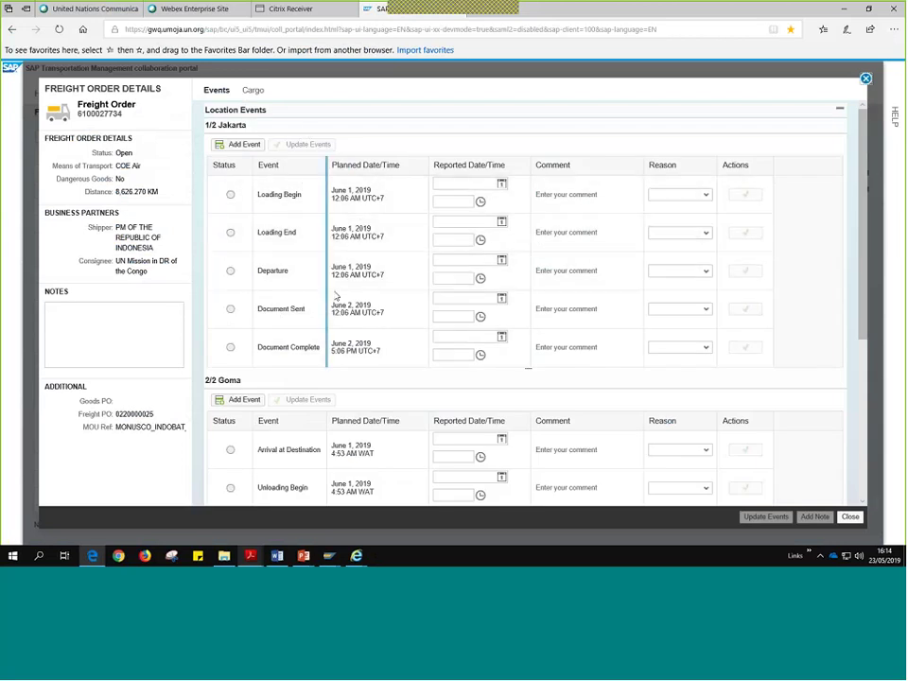
triple_click(221, 125)
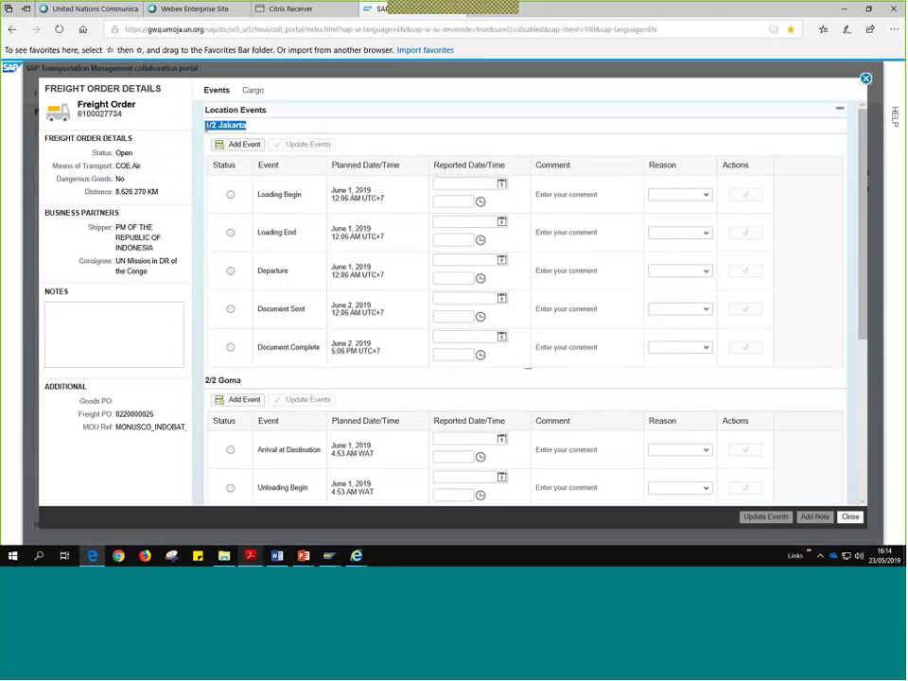
scroll(211, 227, "down", 3)
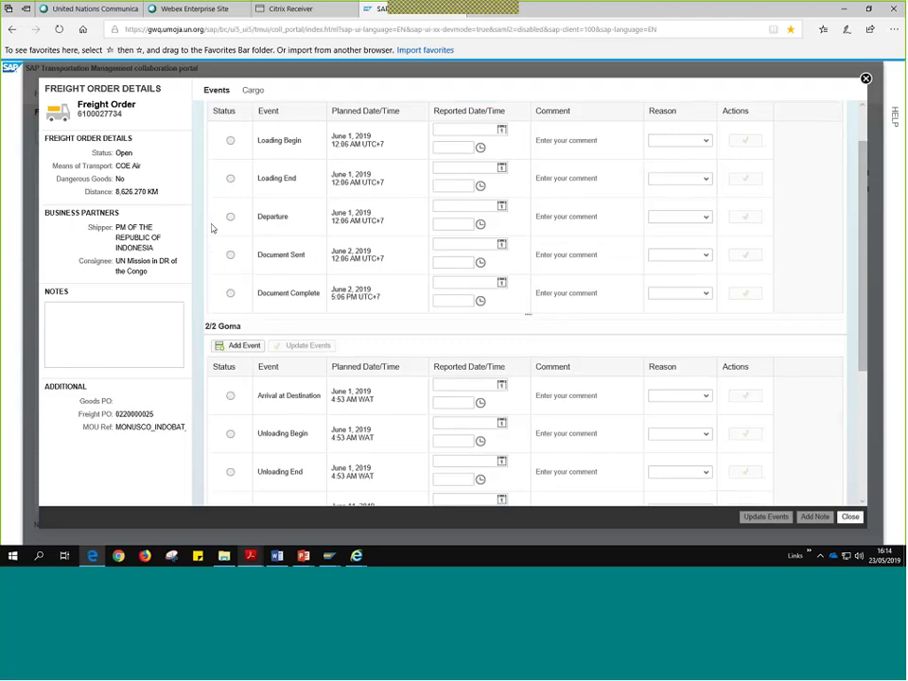
left_click(223, 198, "shift")
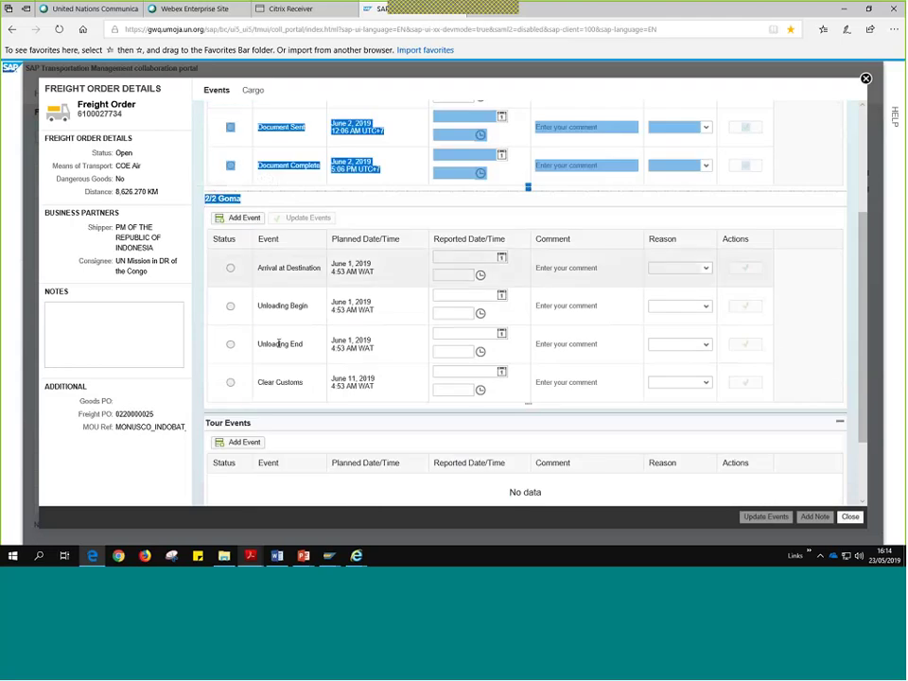
scroll(280, 322, "down", 2)
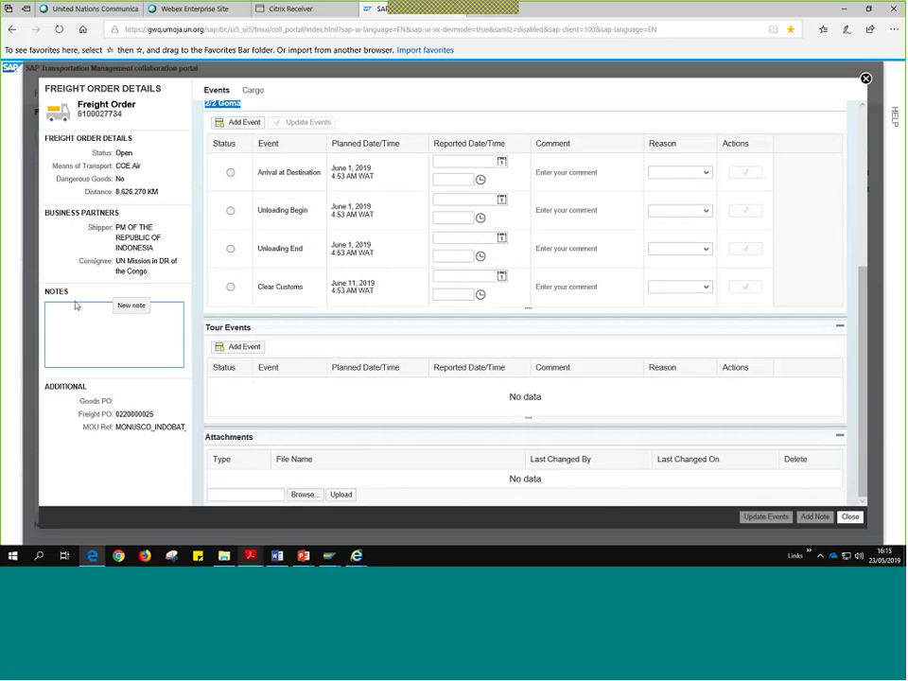
Step: Enter the note 'This is a test' and start choosing an attachment file
left_click(103, 316)
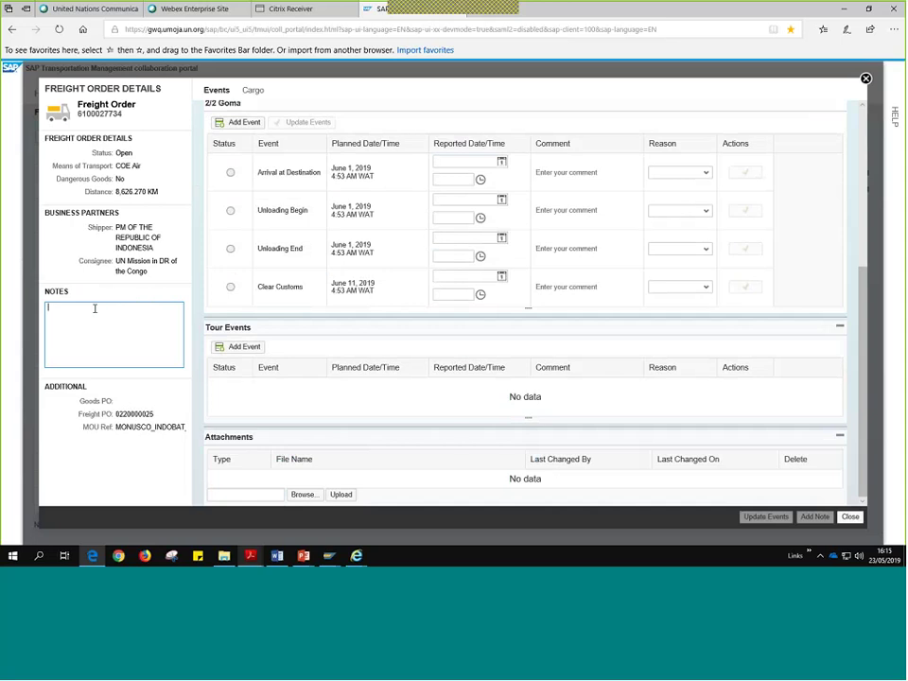
type("This is a test")
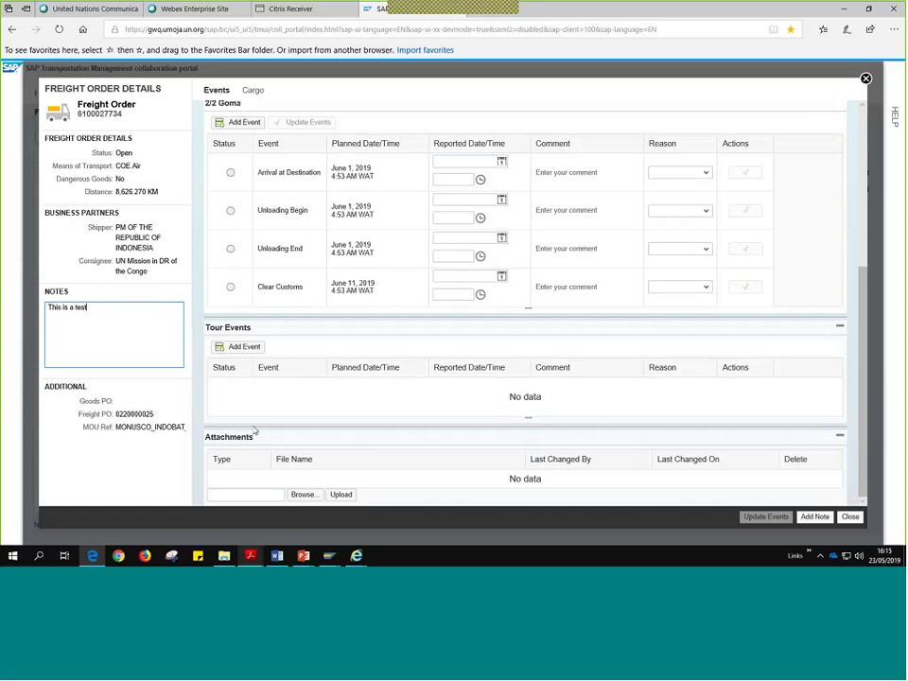
left_click(304, 494)
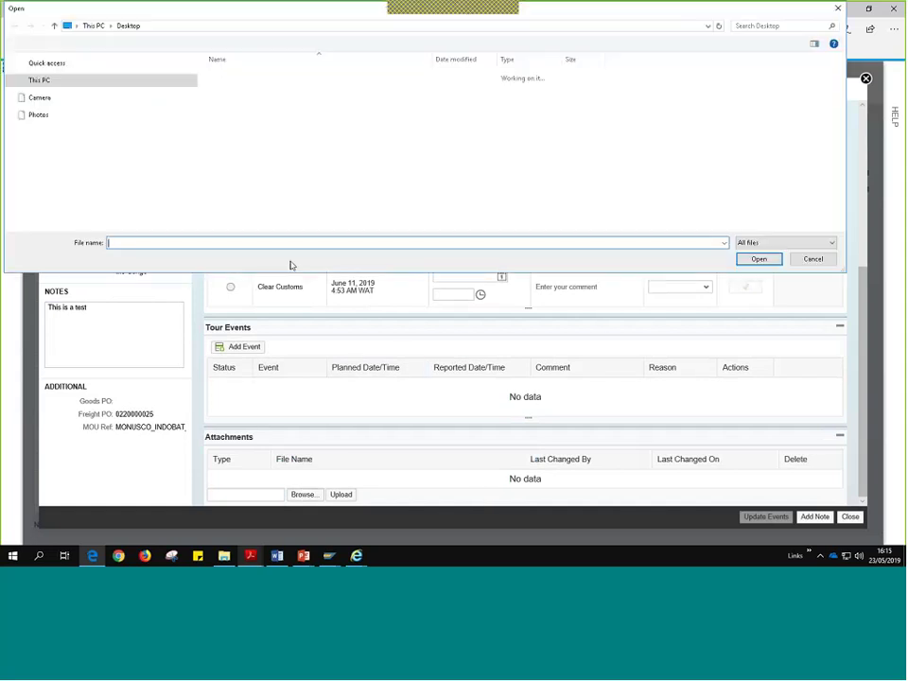
Step: Pick SOW.pdf from O:\UMOJA ITU\UE2_TM_TT\Training_Package\PHASE 2 as the attachment
left_click(159, 197)
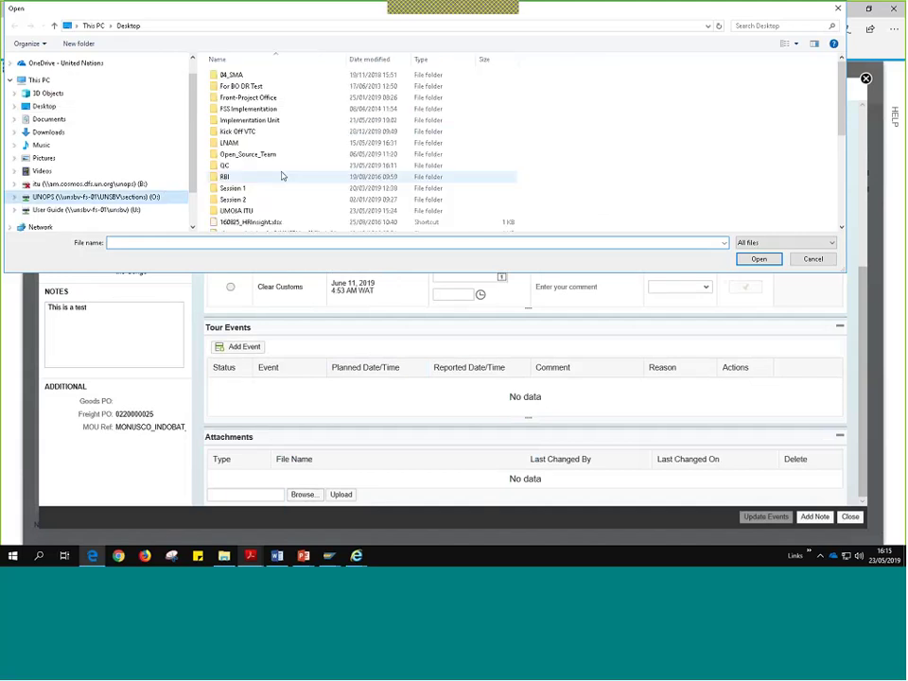
scroll(282, 176, "down", 5)
scroll(252, 165, "up", 3)
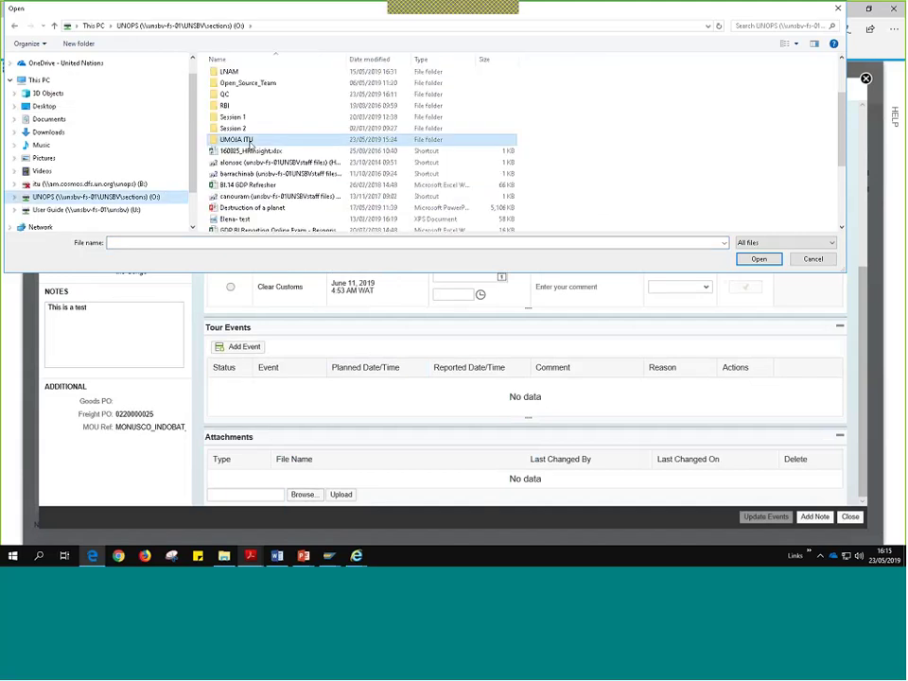
double_click(250, 142)
scroll(248, 227, "down", 5)
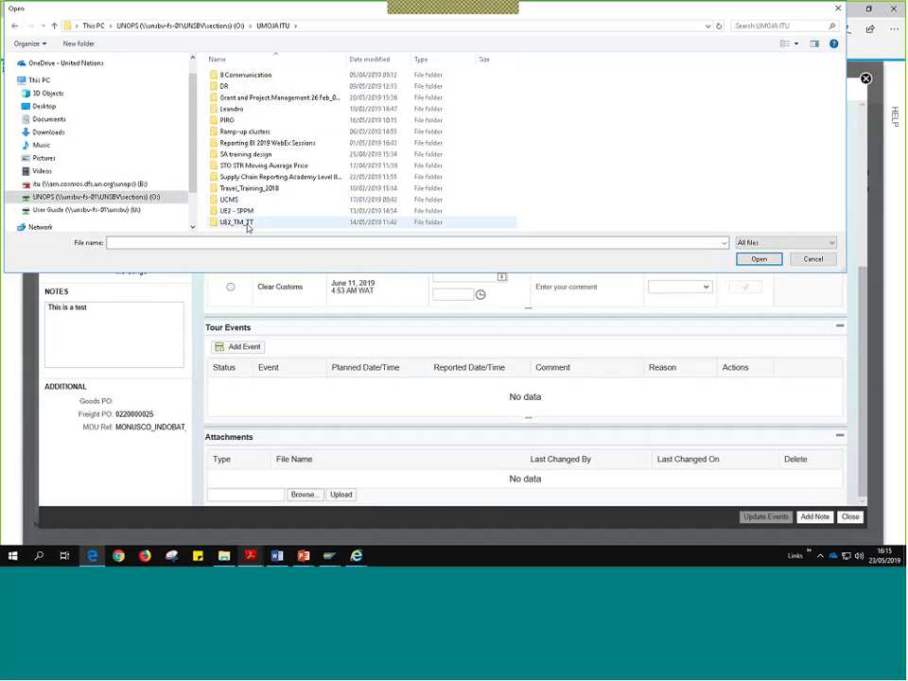
double_click(244, 224)
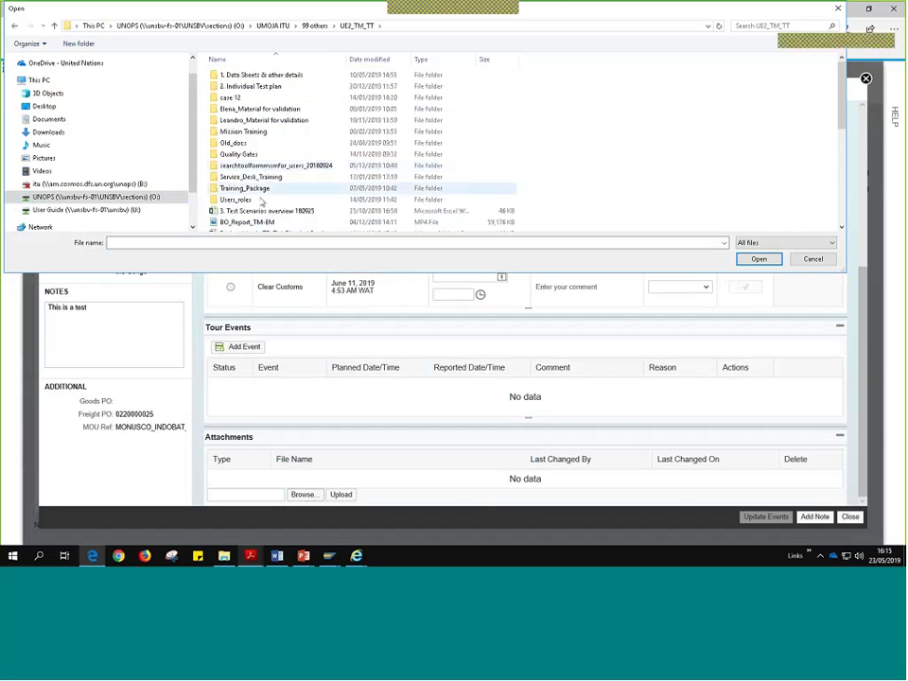
double_click(244, 188)
double_click(237, 85)
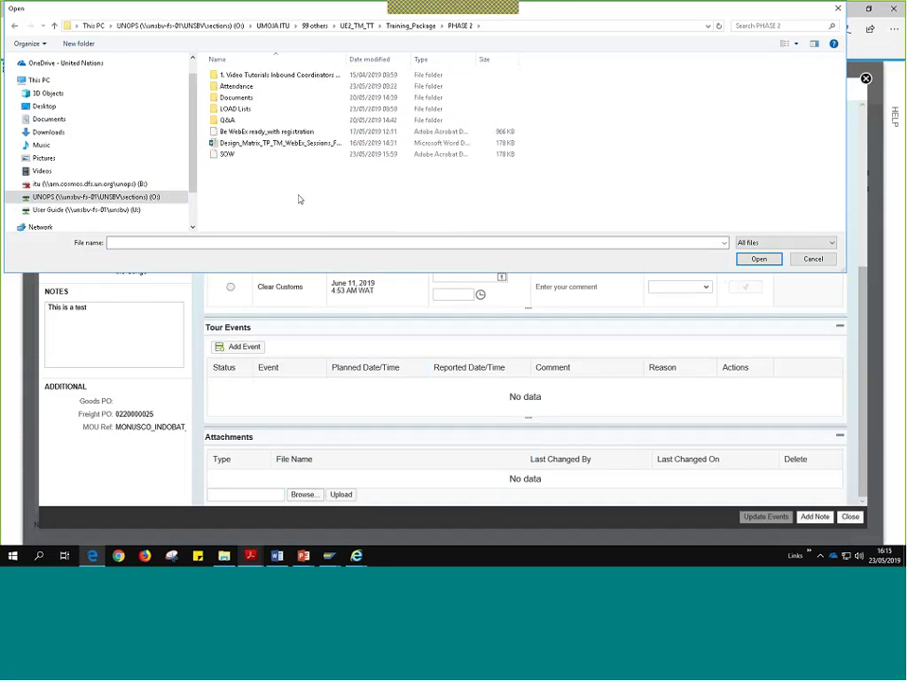
left_click(225, 154)
left_click(757, 259)
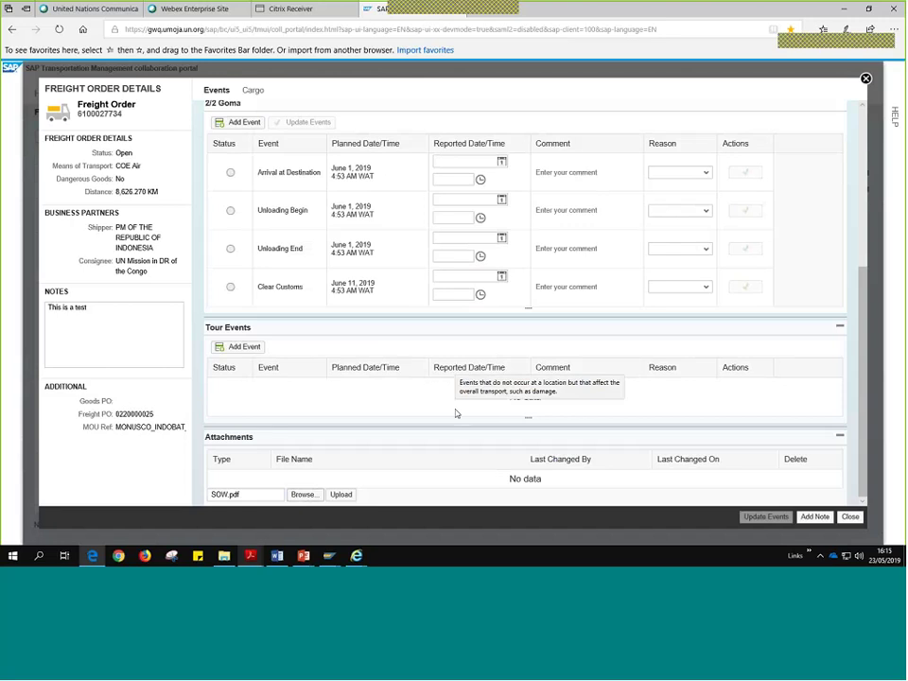
Step: Report Loading Begin on May 23, 2019 at 16:15 and update the events
scroll(455, 414, "up", 5)
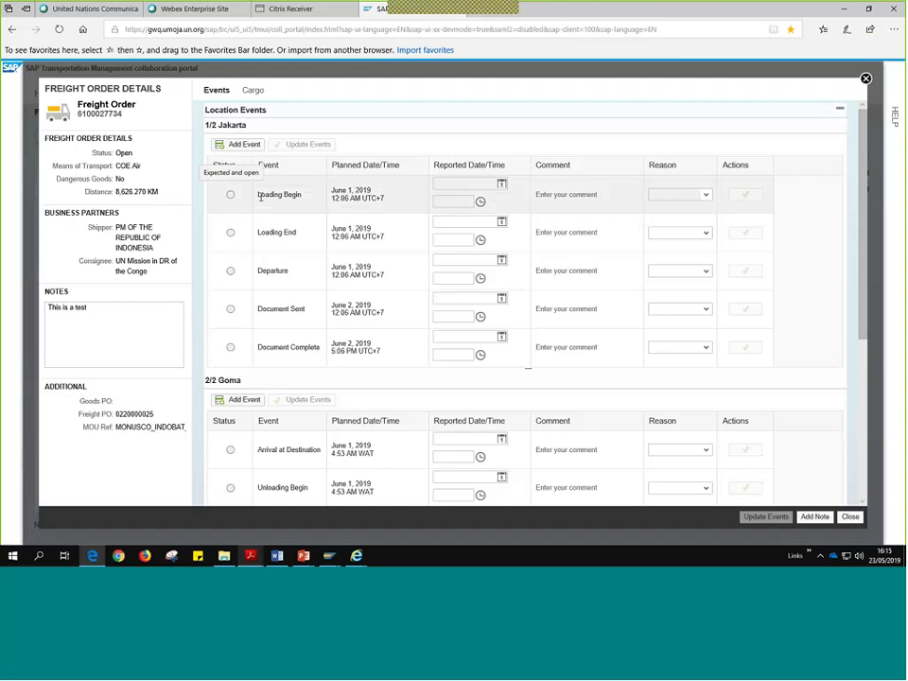
left_click(501, 185)
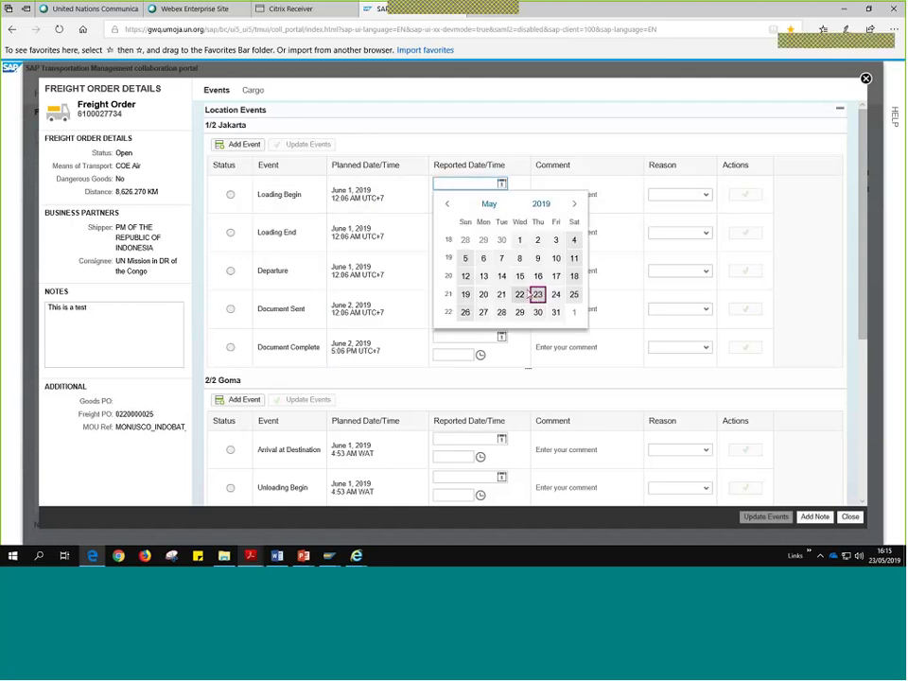
left_click(536, 295)
left_click(458, 202)
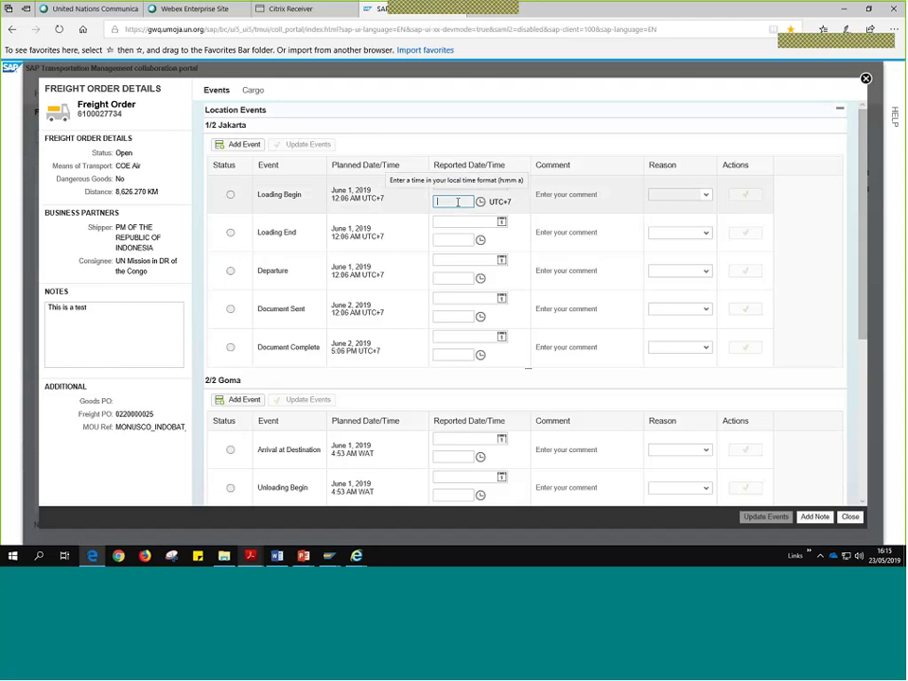
type("16")
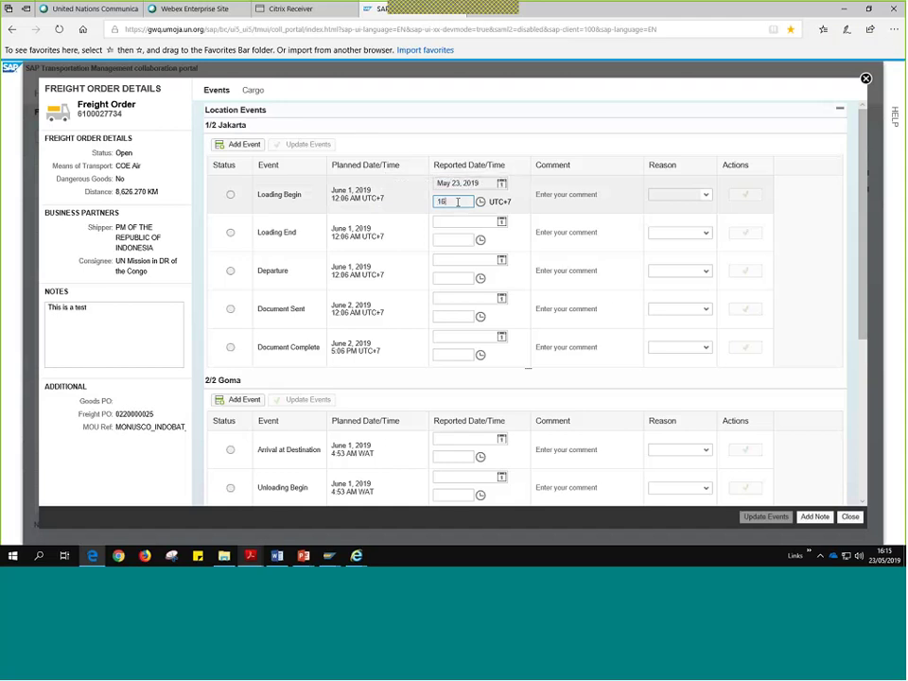
type(":15")
key("Return")
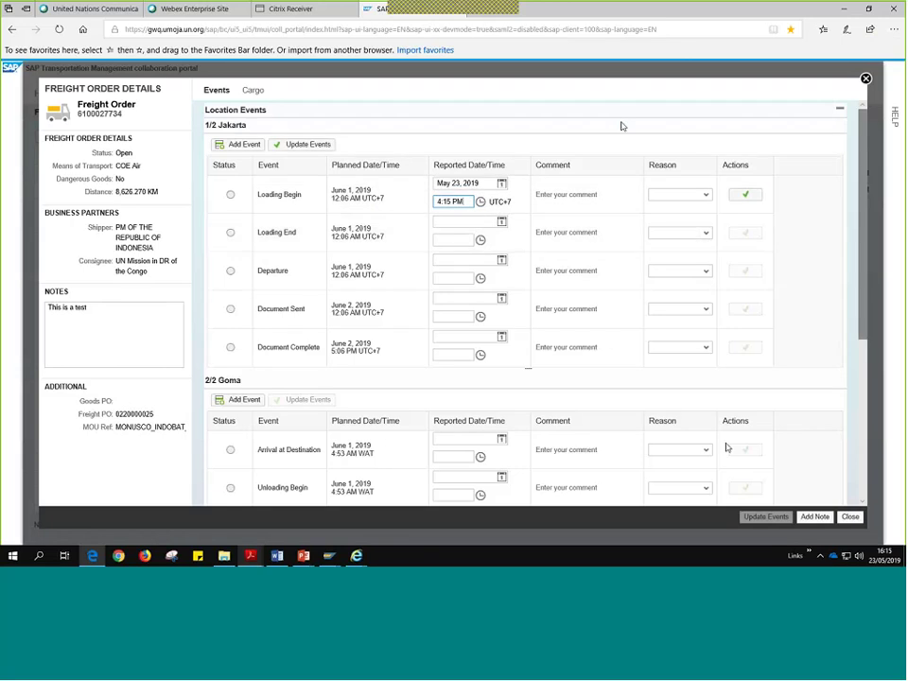
left_click(774, 519)
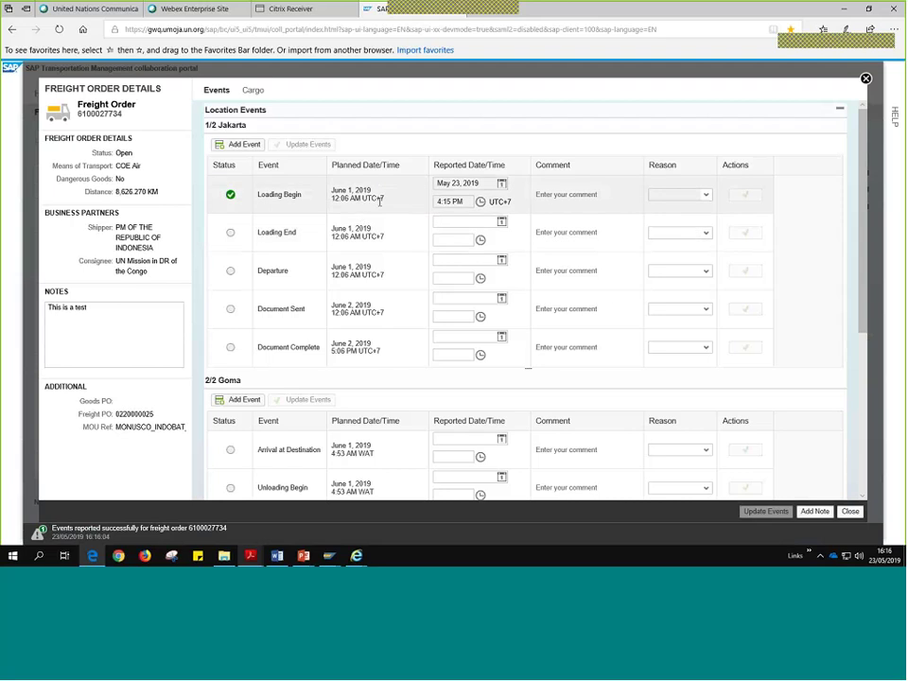
scroll(381, 232, "down", 5)
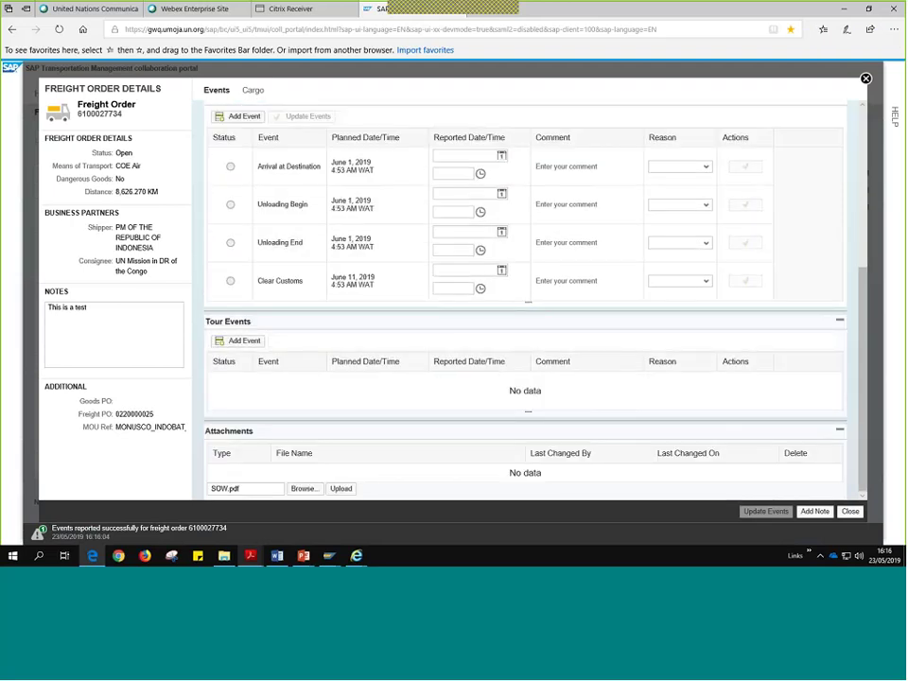
Step: Submit the first note and write a second note 'This is a second test'
left_click(815, 515)
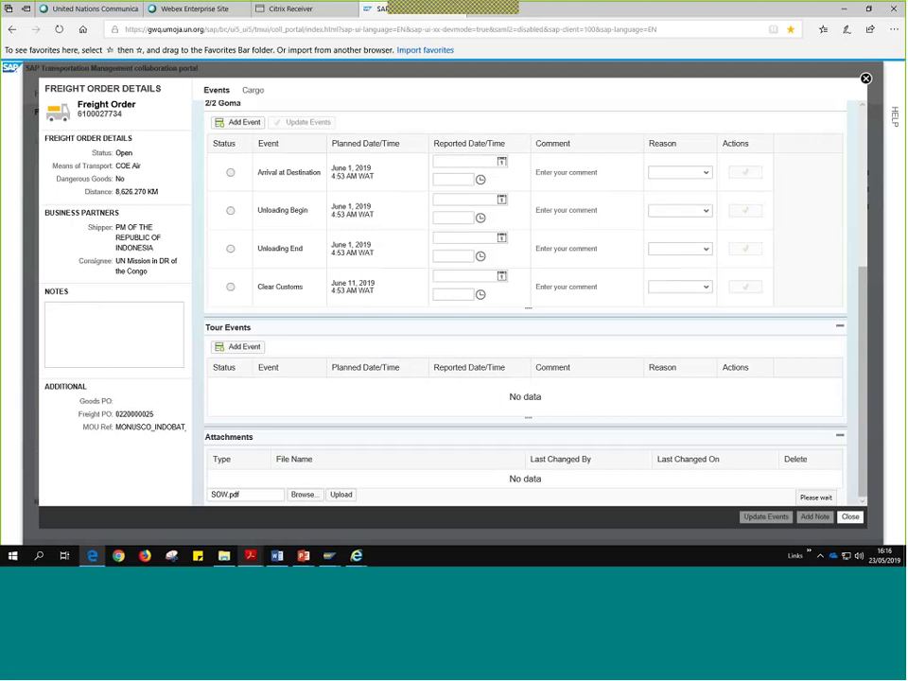
left_click(75, 318)
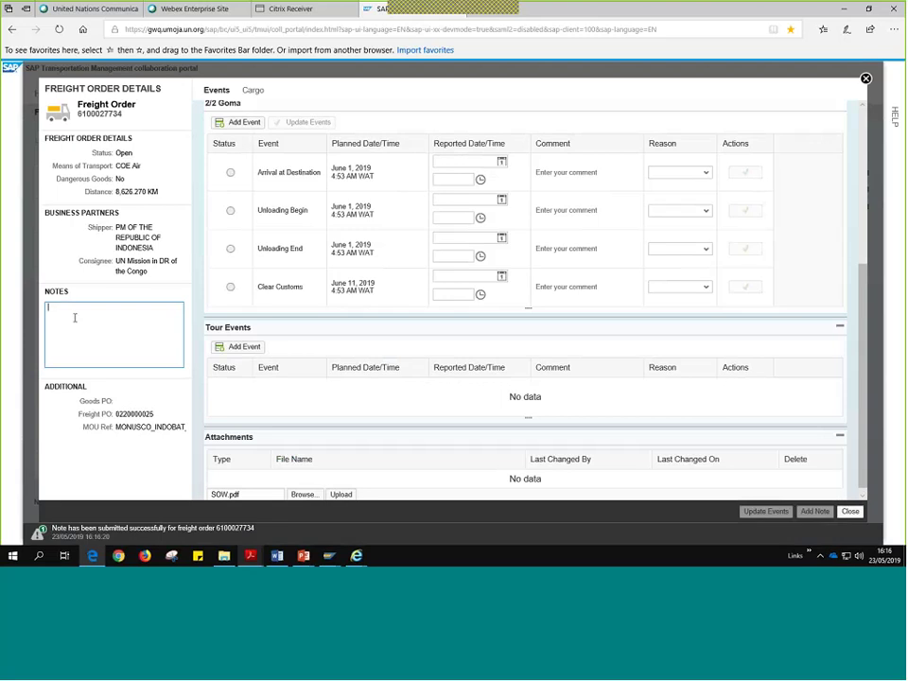
type("This is a")
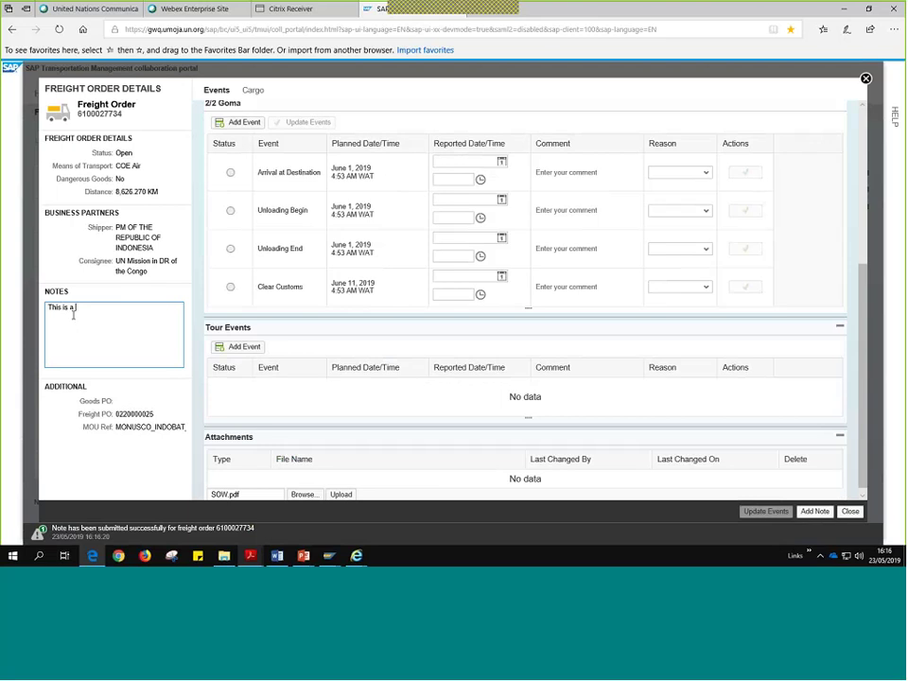
type(" second test")
Step: Check the note text and submission confirmation, then close the Freight Order Details dialog
scroll(634, 378, "up", 5)
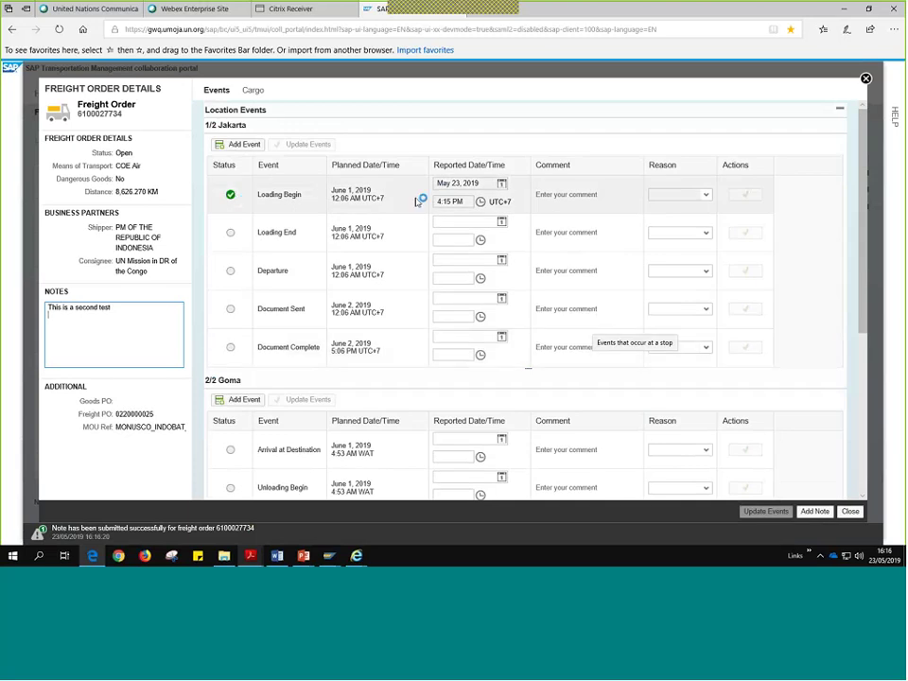
key("ctrl+a")
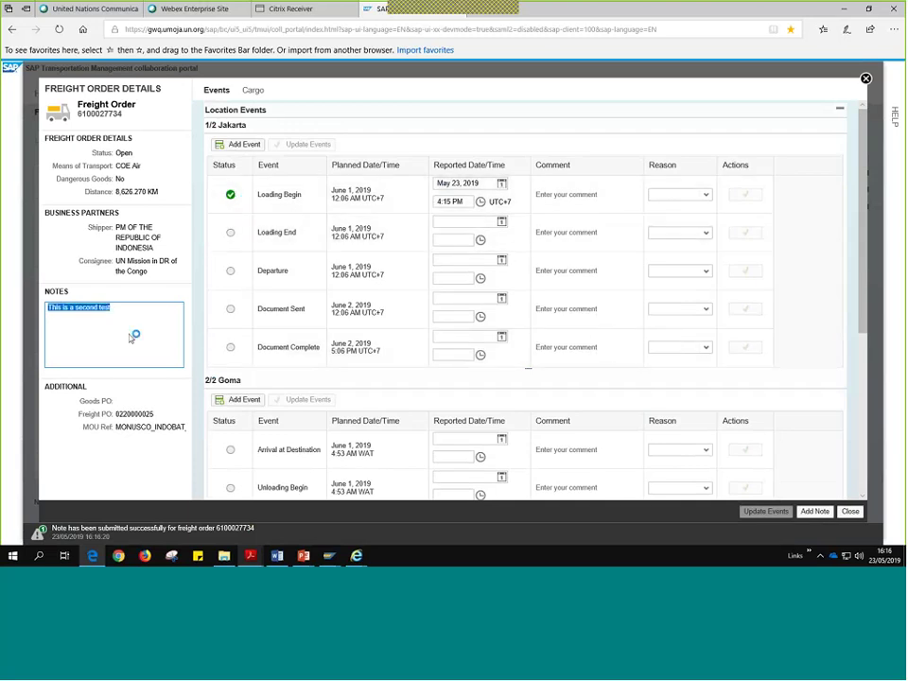
scroll(265, 407, "down", 5)
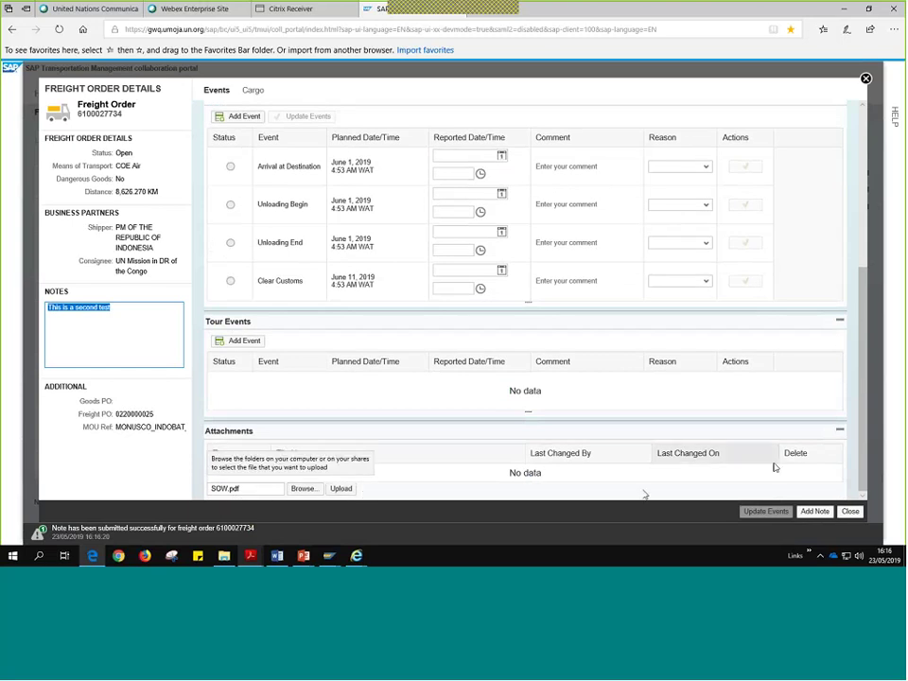
scroll(376, 452, "up", 5)
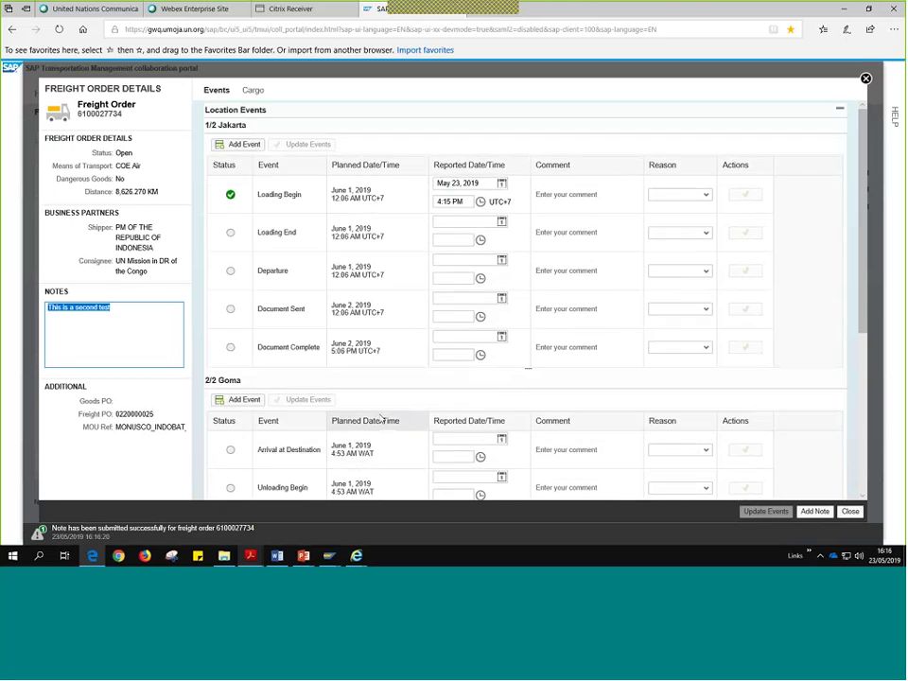
left_click(281, 256)
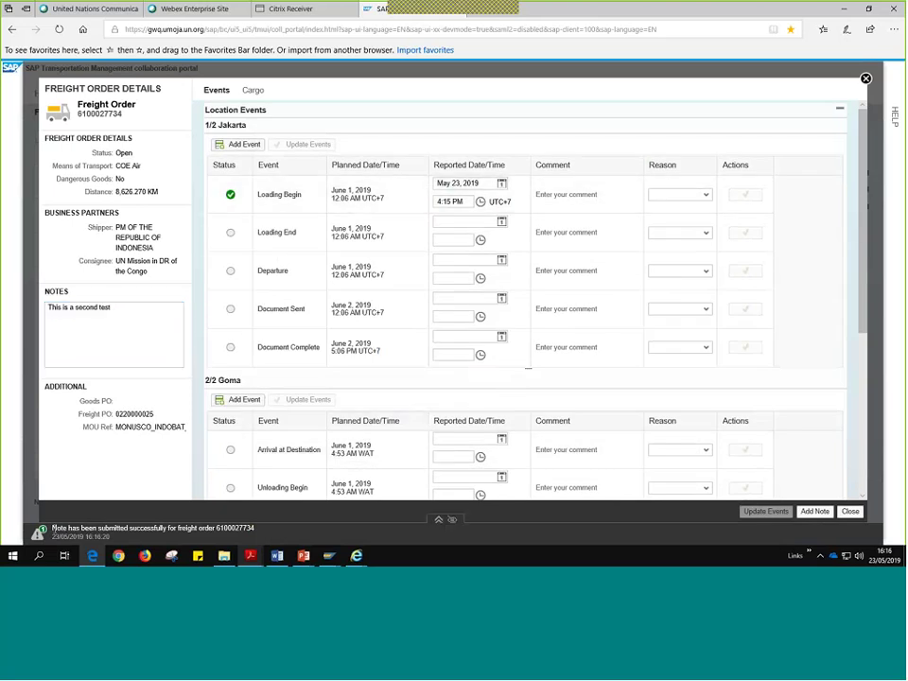
triple_click(263, 530)
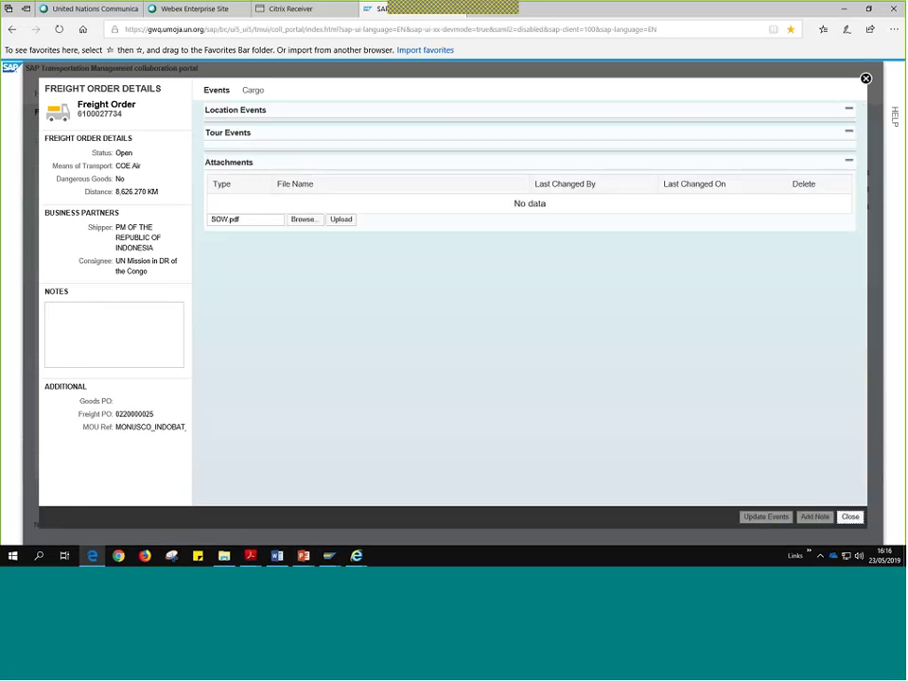
key("Escape")
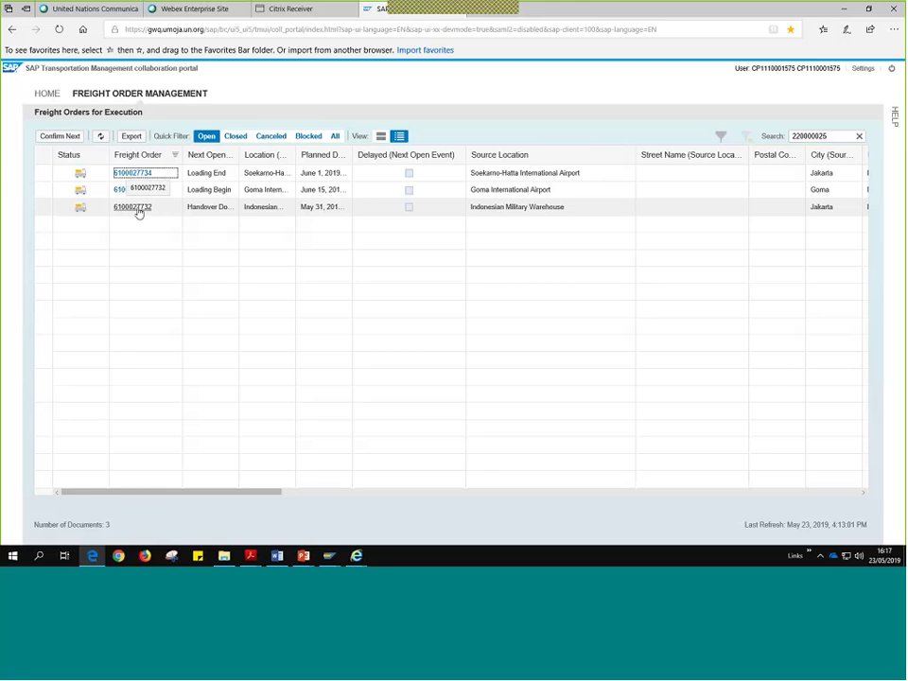
left_click(138, 207)
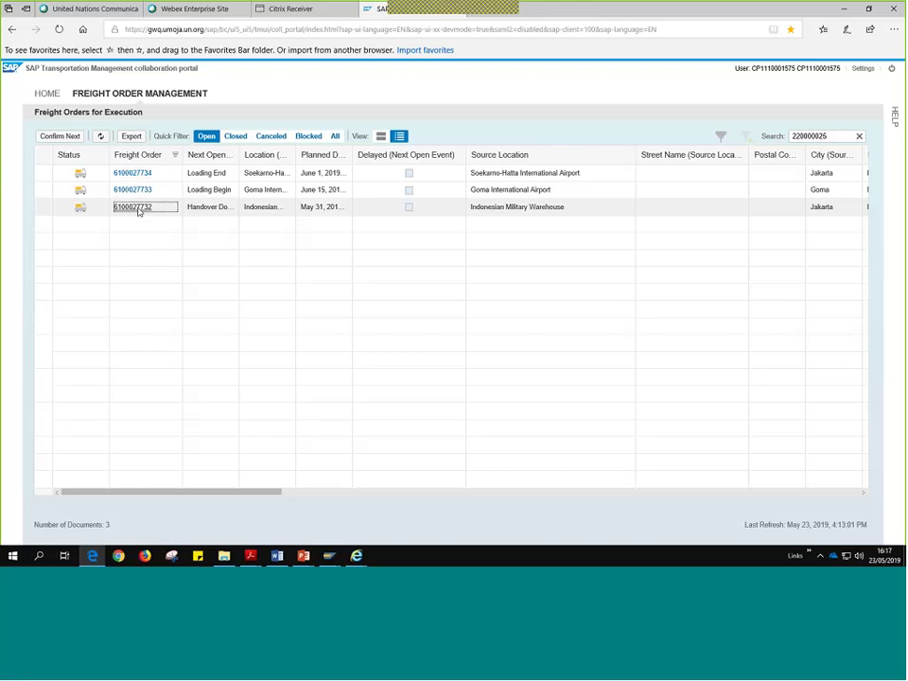
left_click(139, 208)
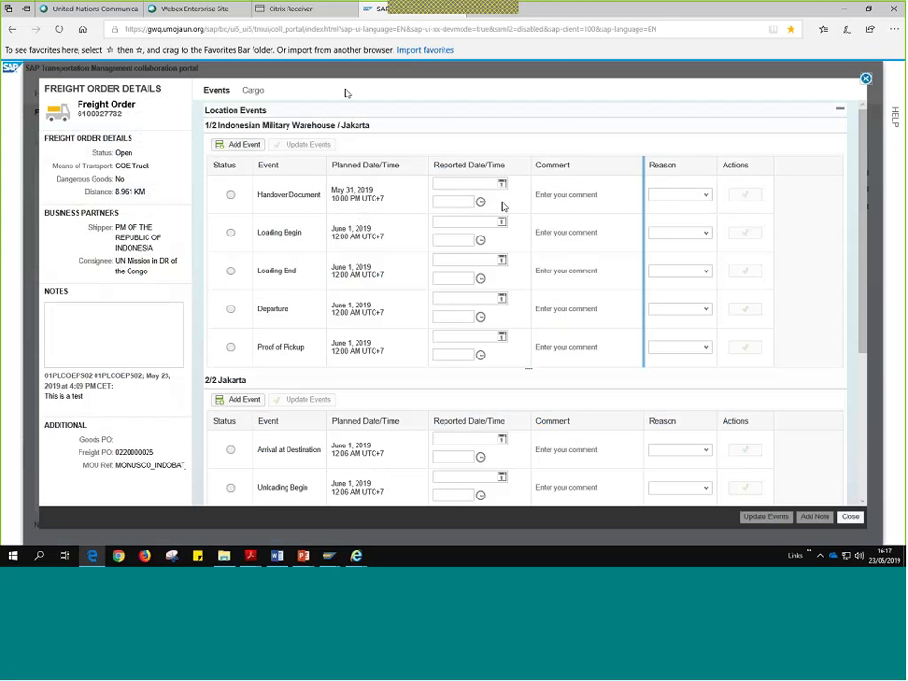
left_click(455, 203)
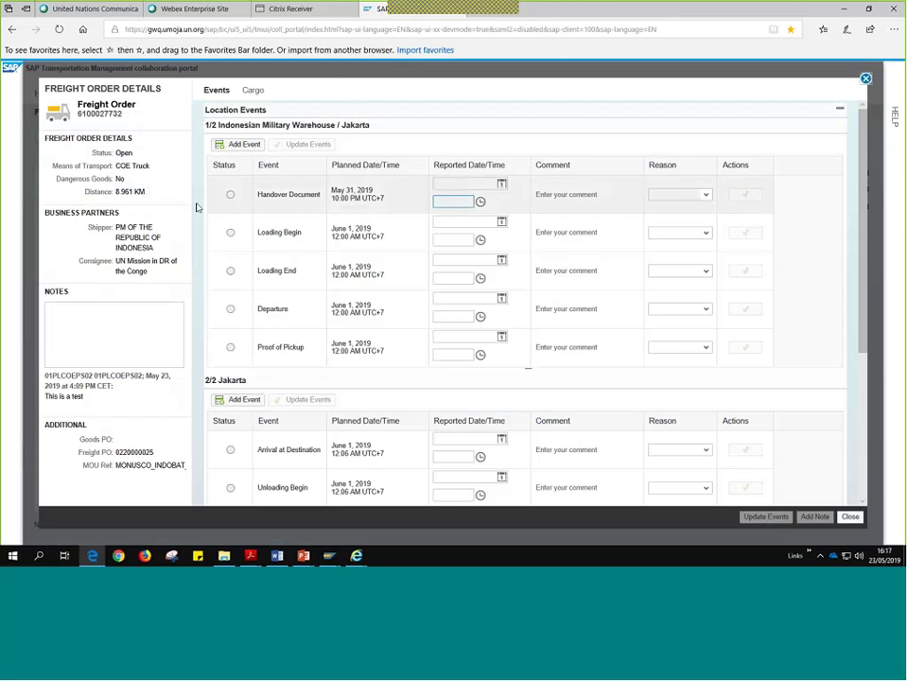
left_click(114, 141)
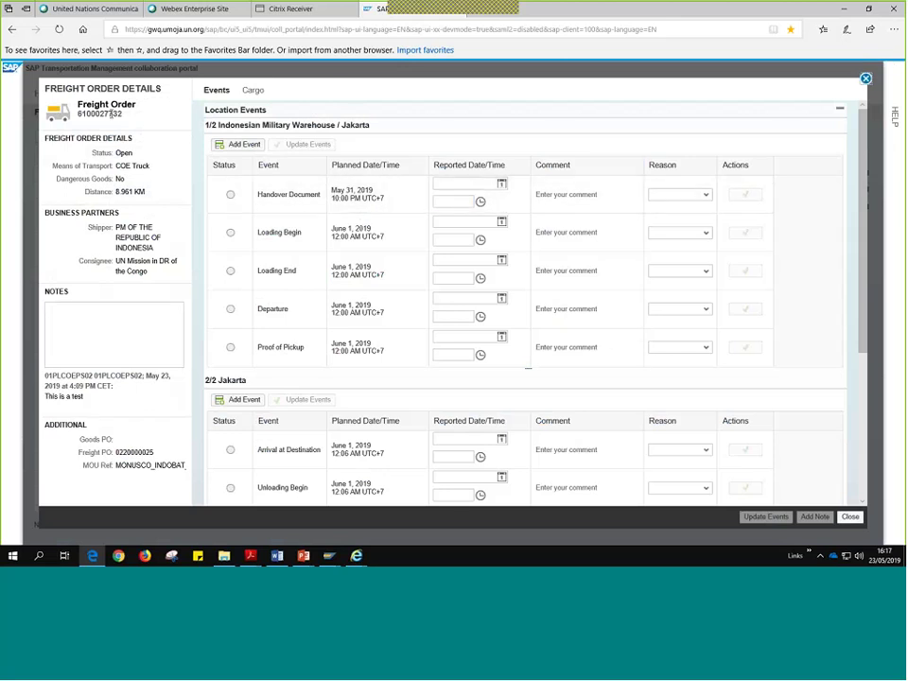
left_click_drag(113, 114, 127, 115)
Step: Review the note 'This is a test' and the SOW.pdf attachment, then switch to the backend
left_click_drag(45, 396, 71, 406)
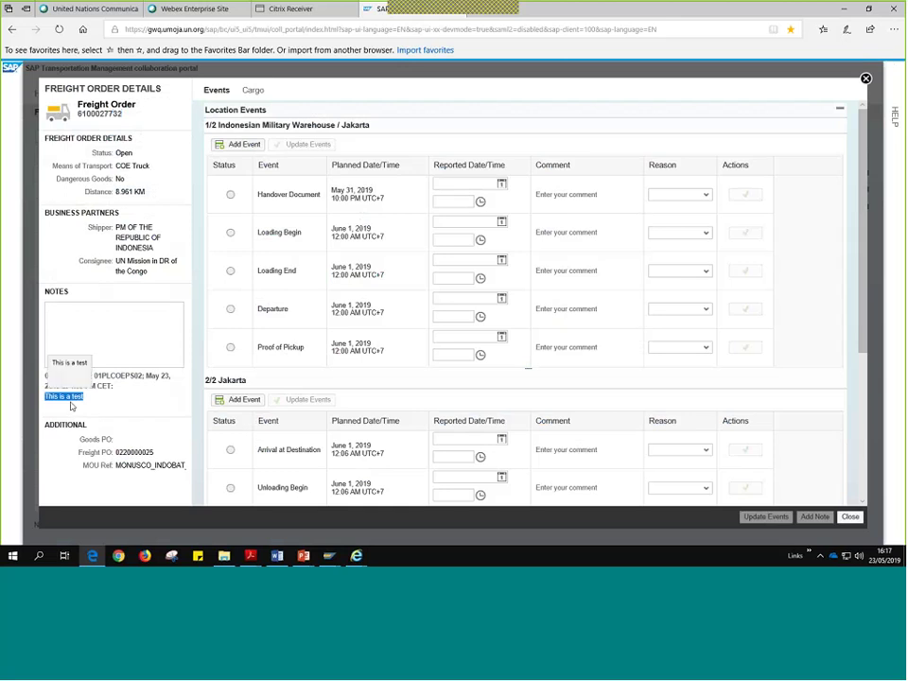
left_click(143, 403)
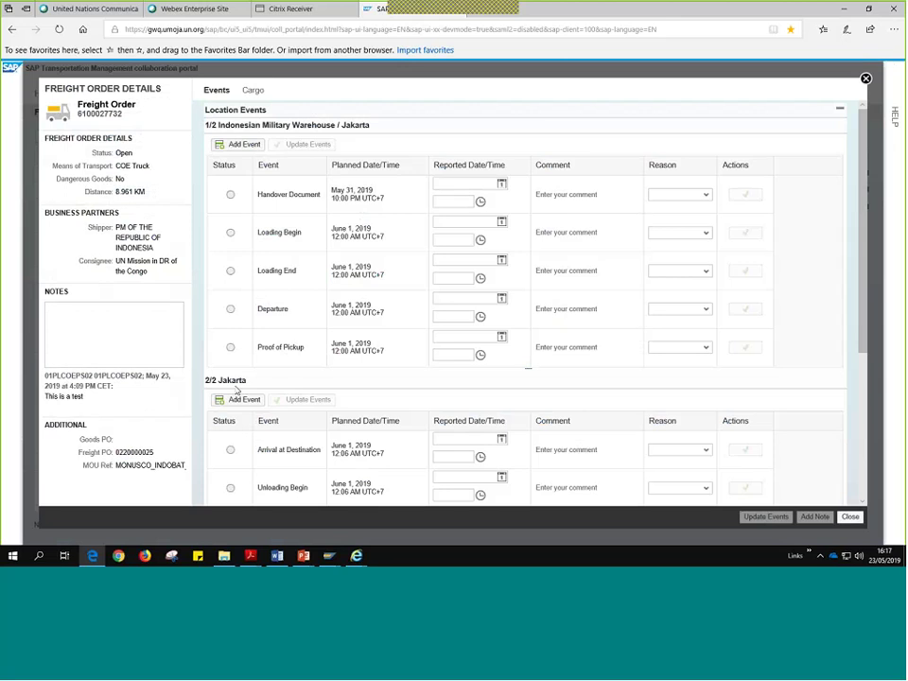
scroll(349, 375, "down", 2)
scroll(350, 376, "down", 3)
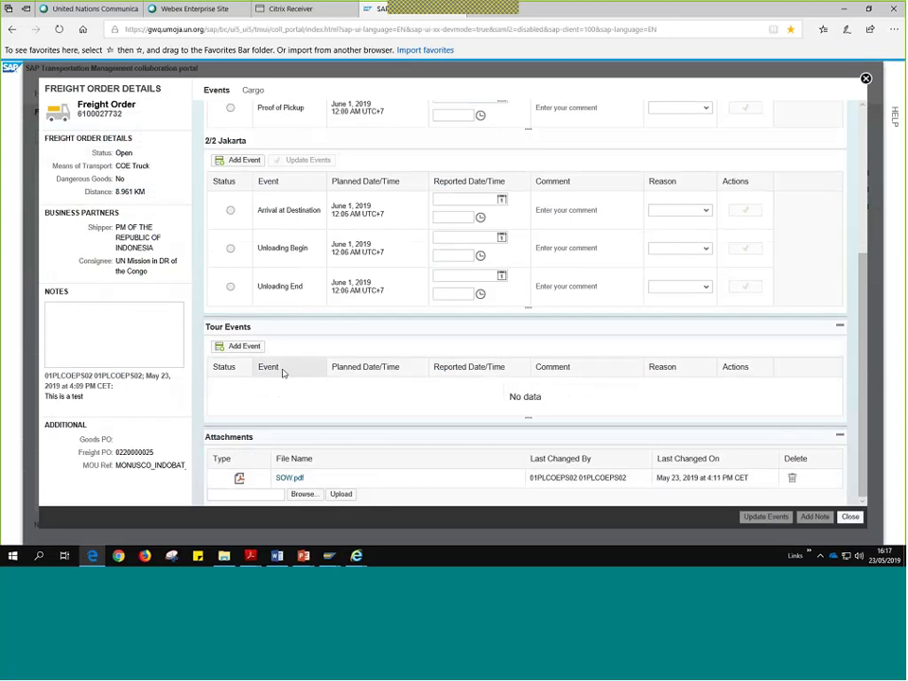
scroll(307, 238, "up", 5)
left_click(437, 203)
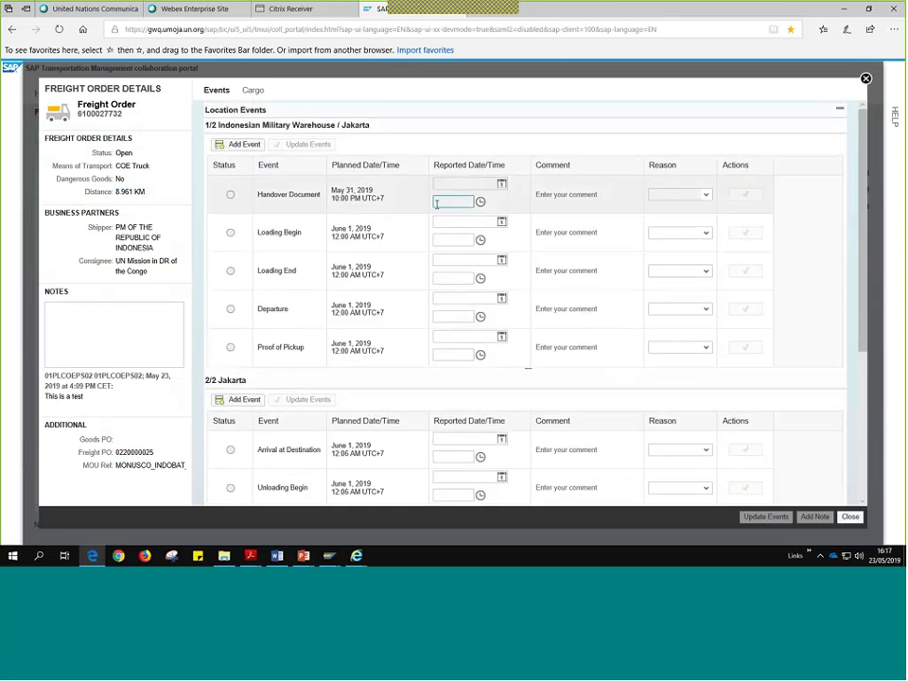
left_click(336, 202)
key("alt+Tab")
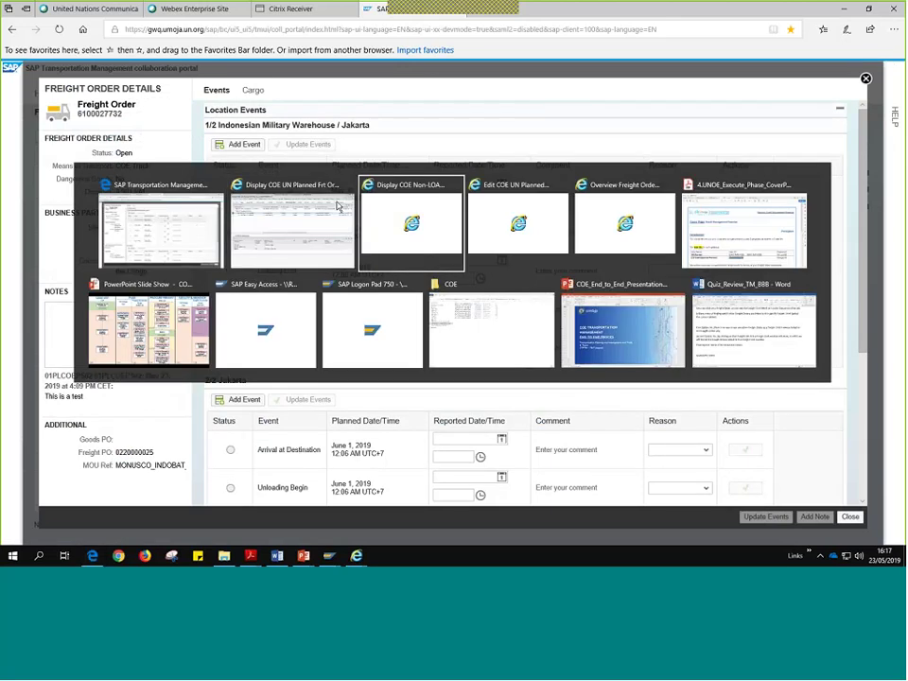
left_click(408, 209)
key("alt+Tab")
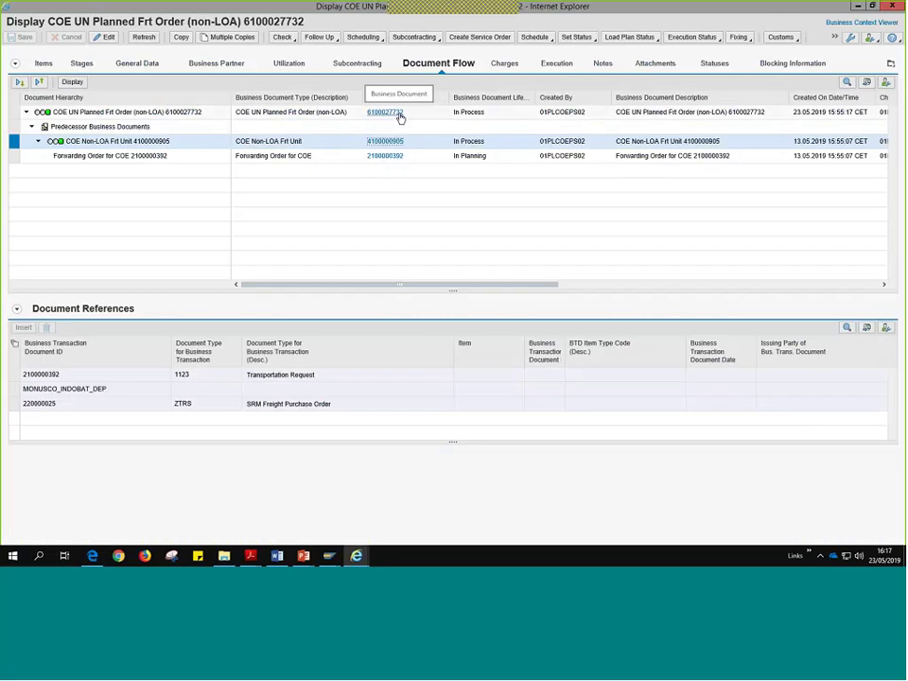
left_click(557, 64)
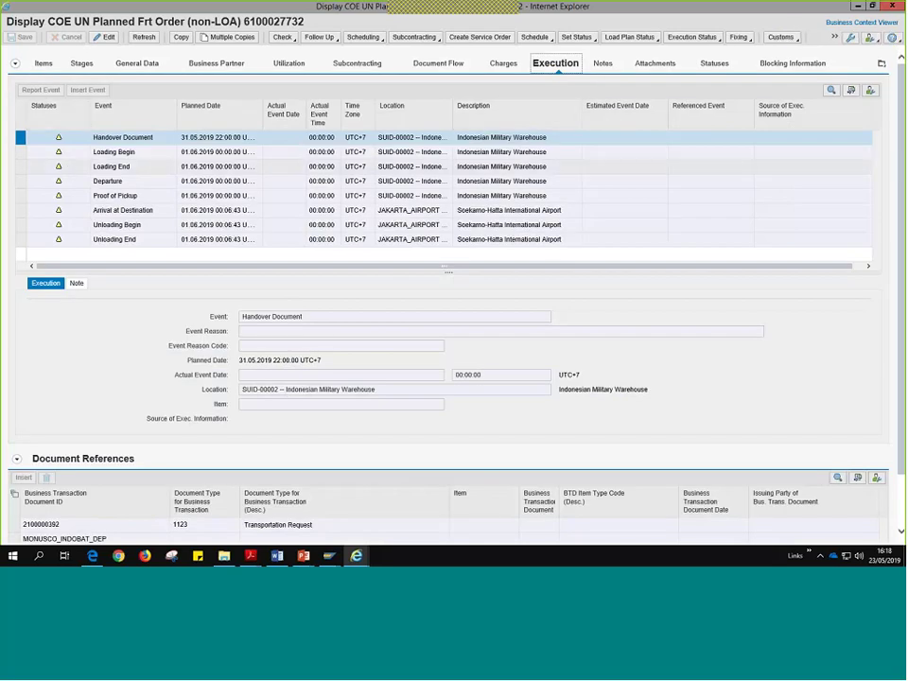
left_click(98, 37)
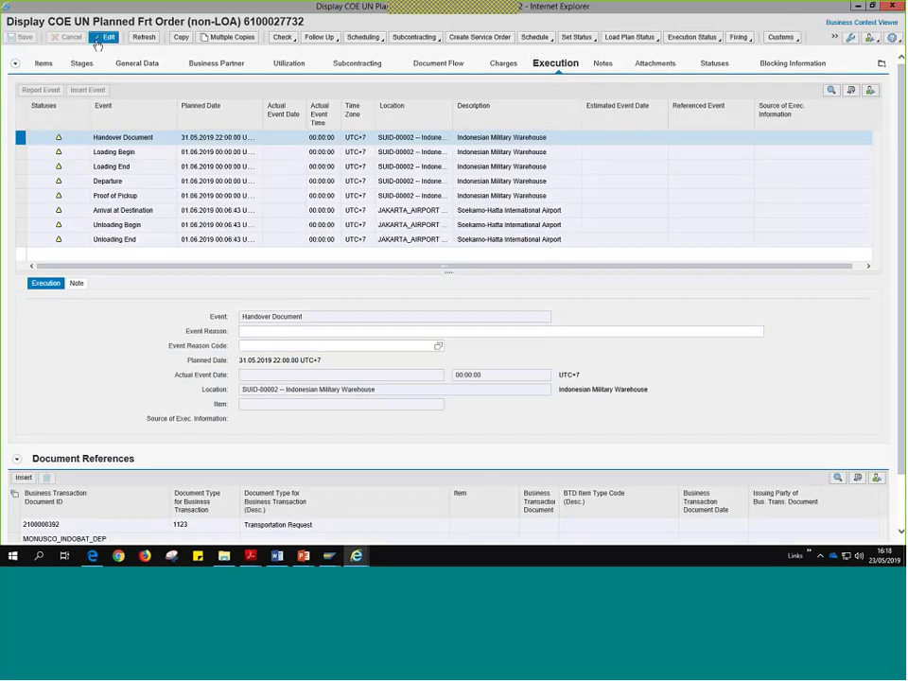
left_click(28, 92)
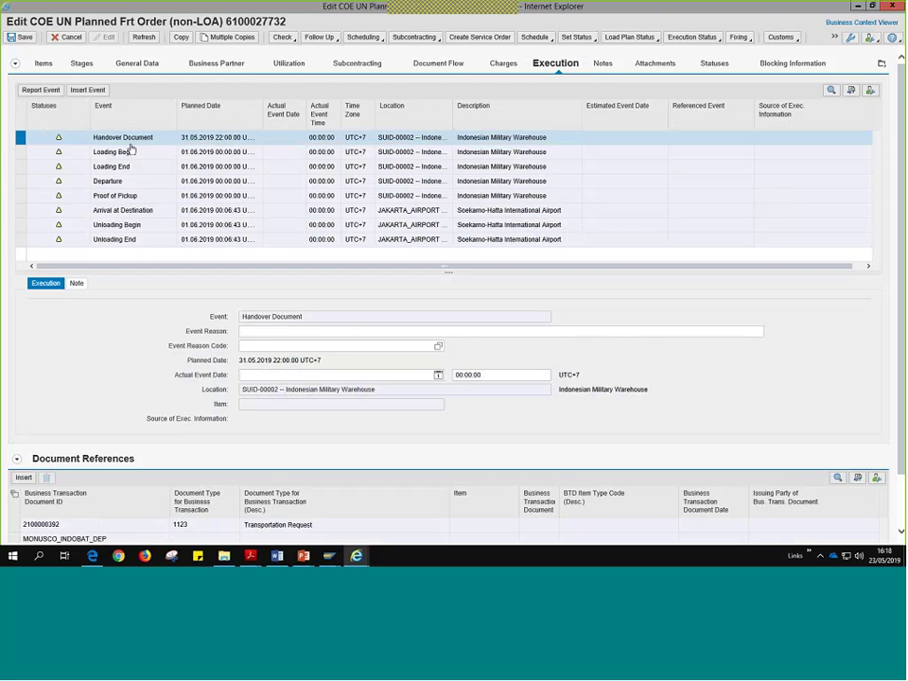
left_click(56, 152)
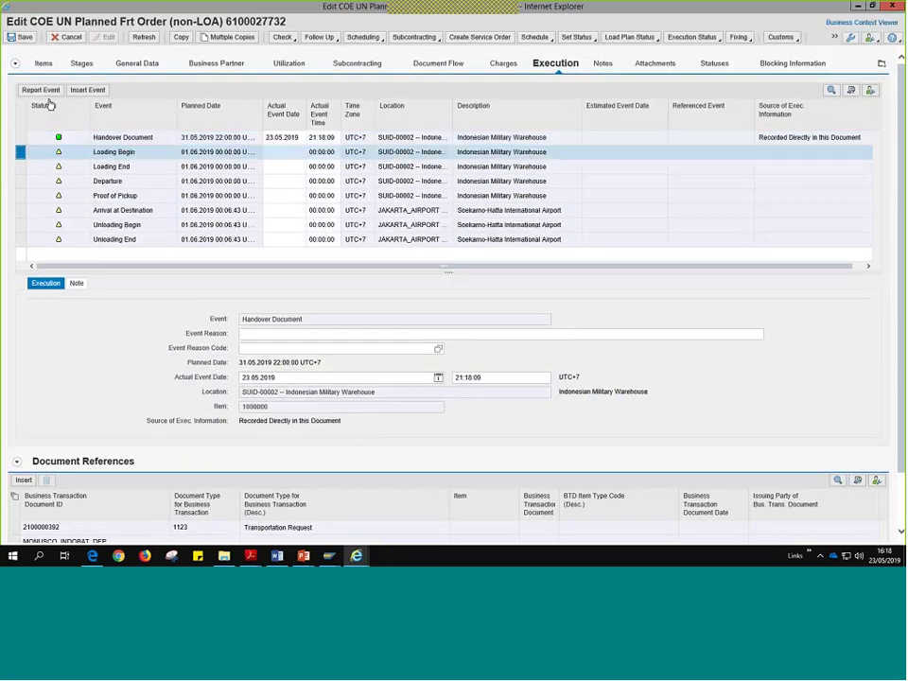
left_click(40, 89)
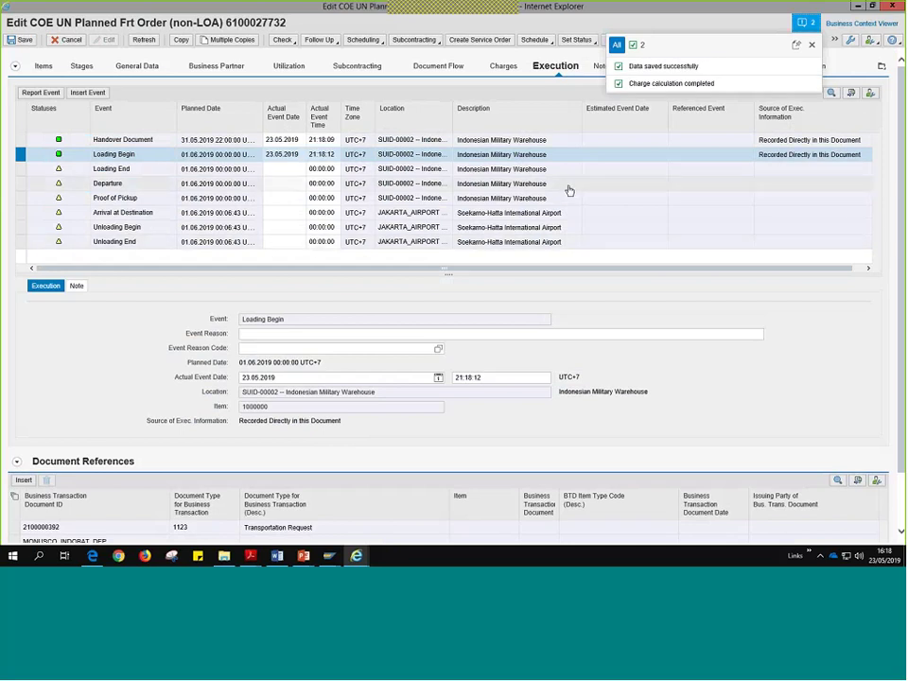
key("alt+Tab")
key("alt+Tab")
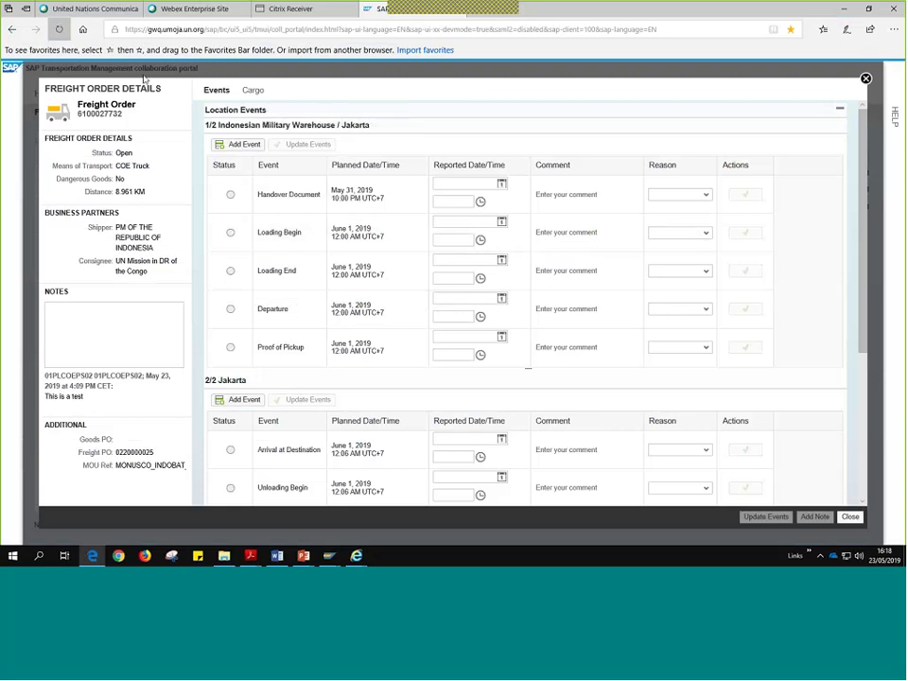
key("F5")
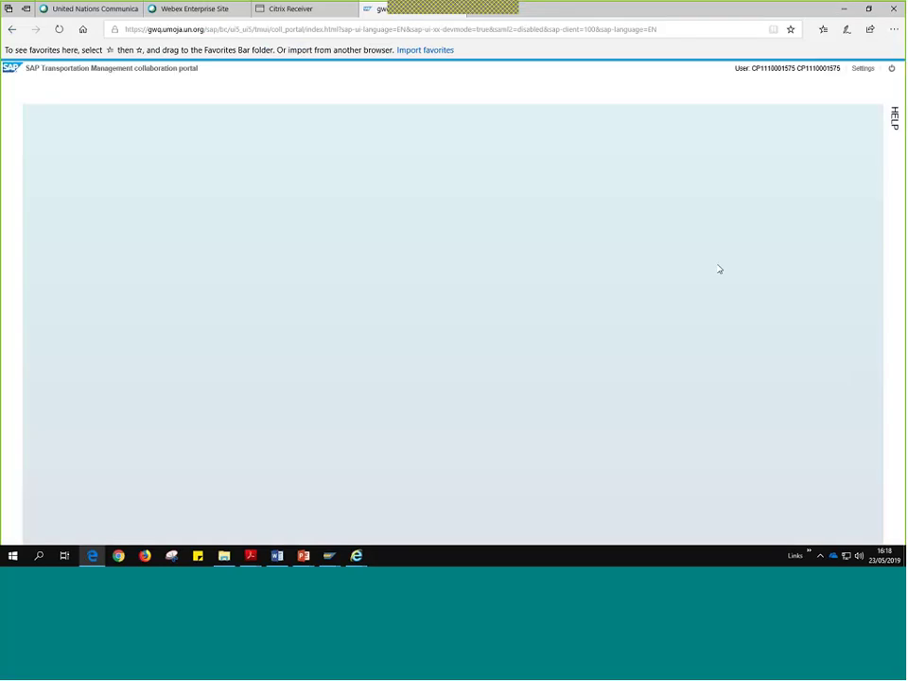
left_click(93, 203)
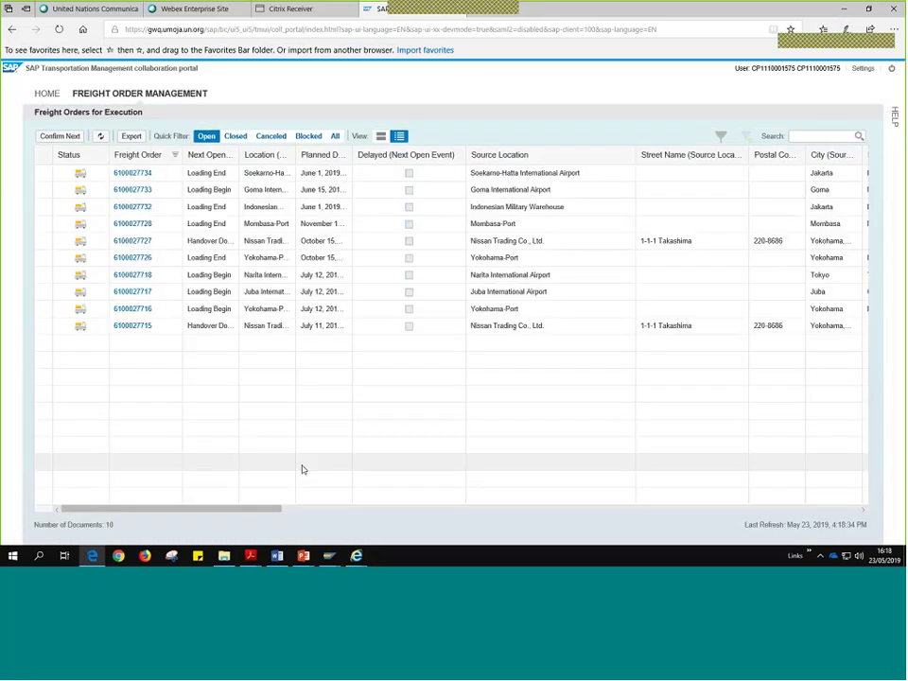
left_click(138, 209)
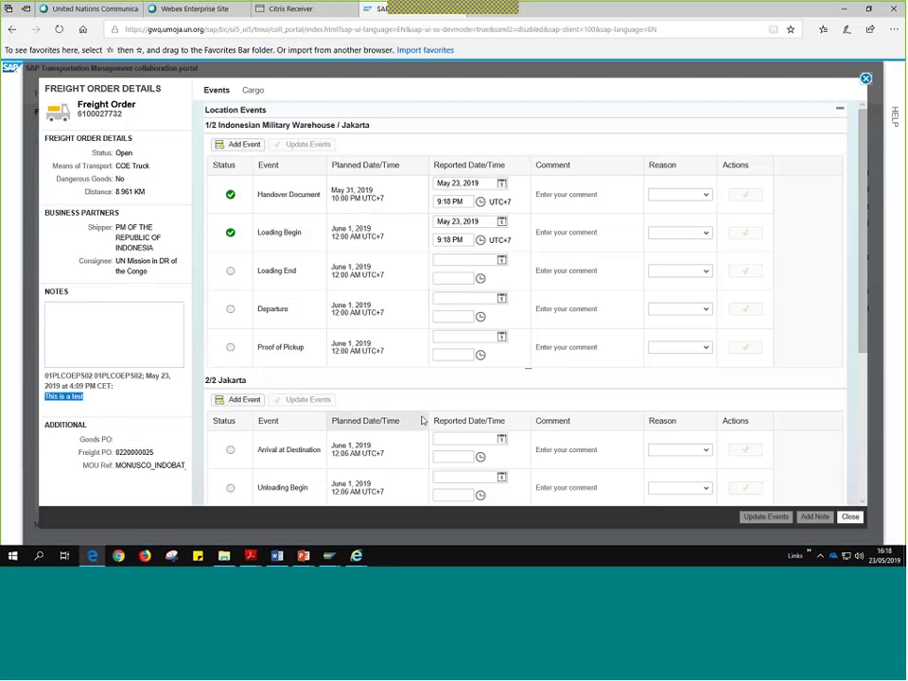
scroll(418, 415, "down", 5)
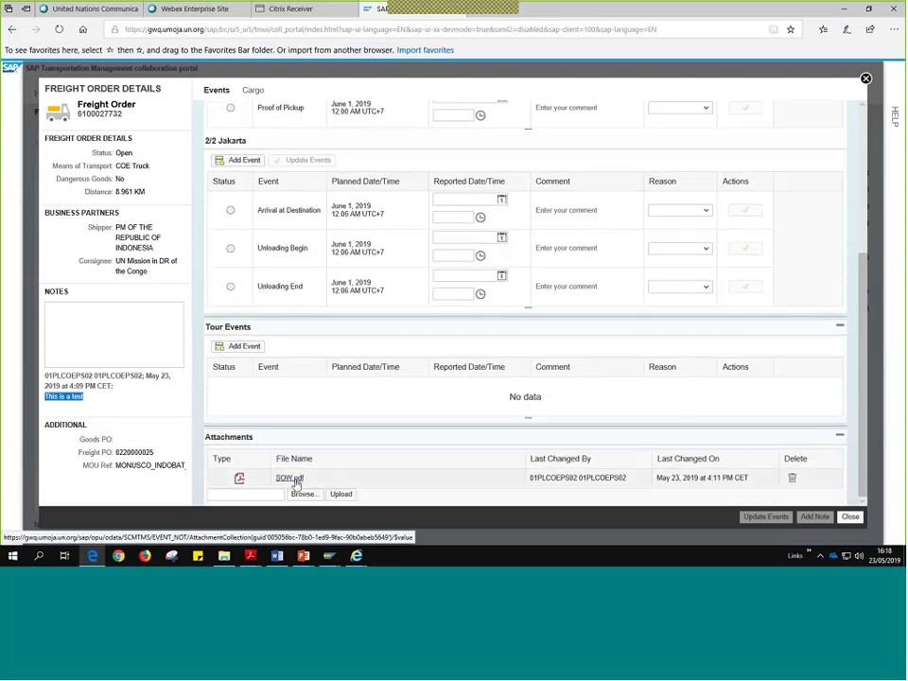
scroll(406, 326, "up", 5)
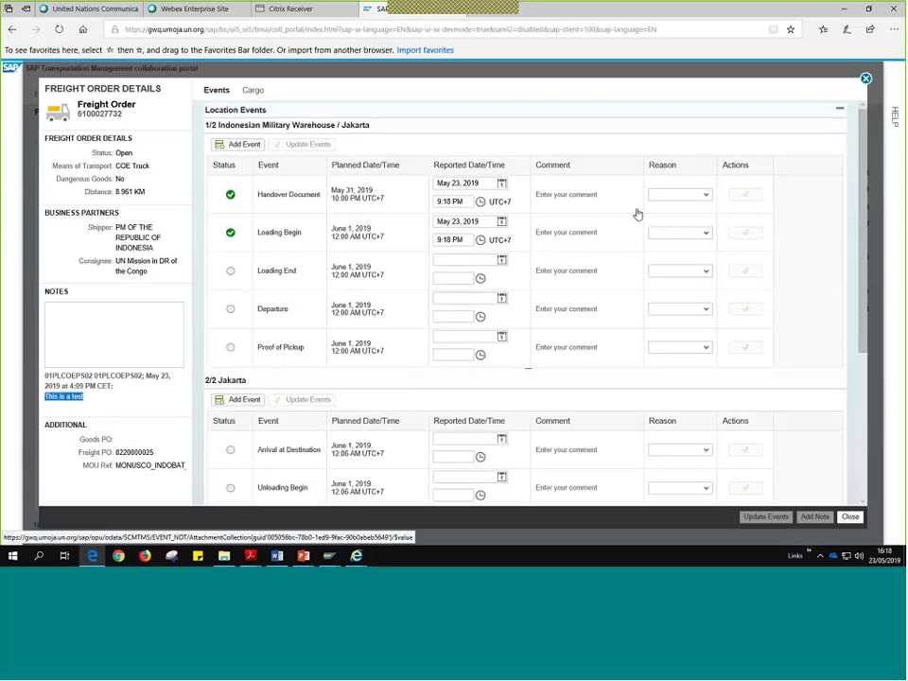
left_click(865, 79)
left_click(142, 176)
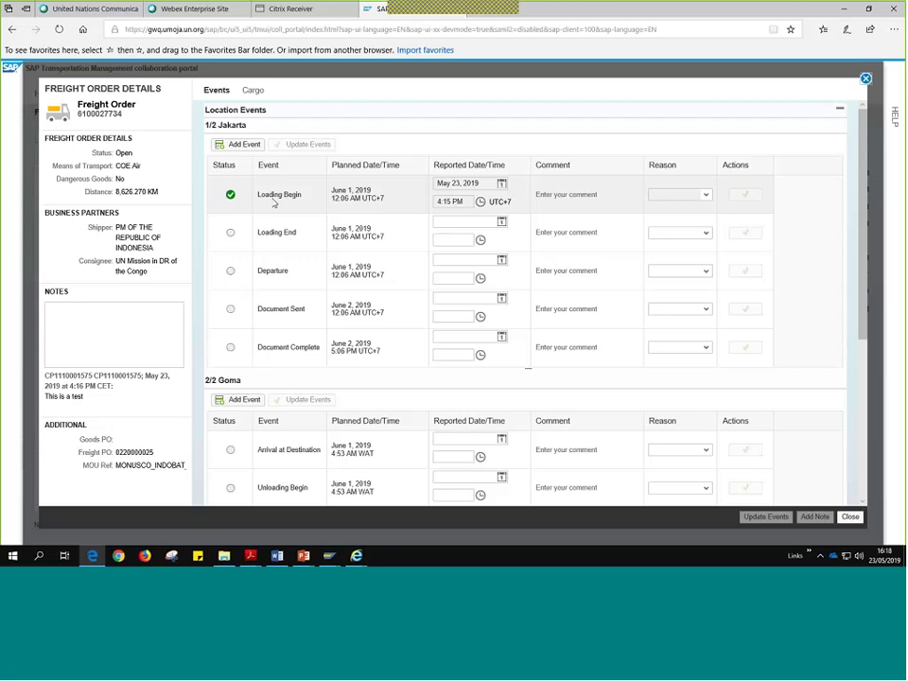
left_click(61, 305)
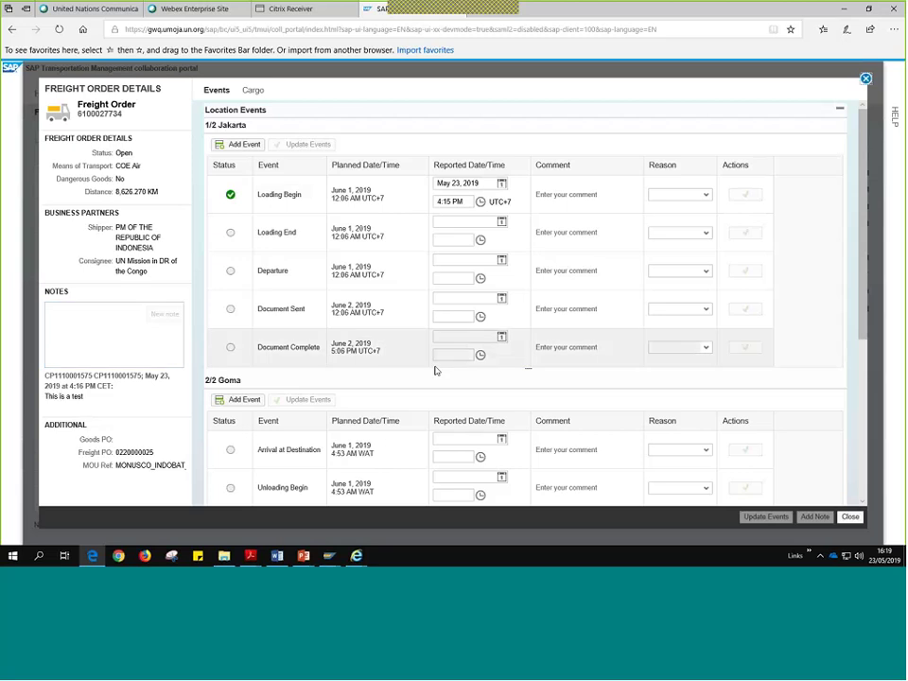
scroll(436, 371, "down", 3)
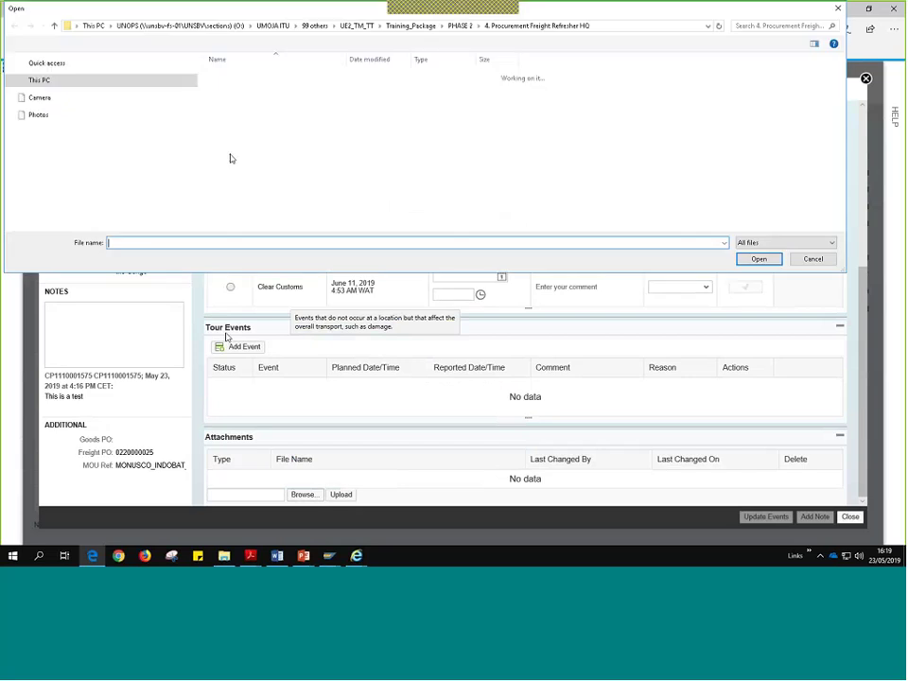
double_click(225, 178)
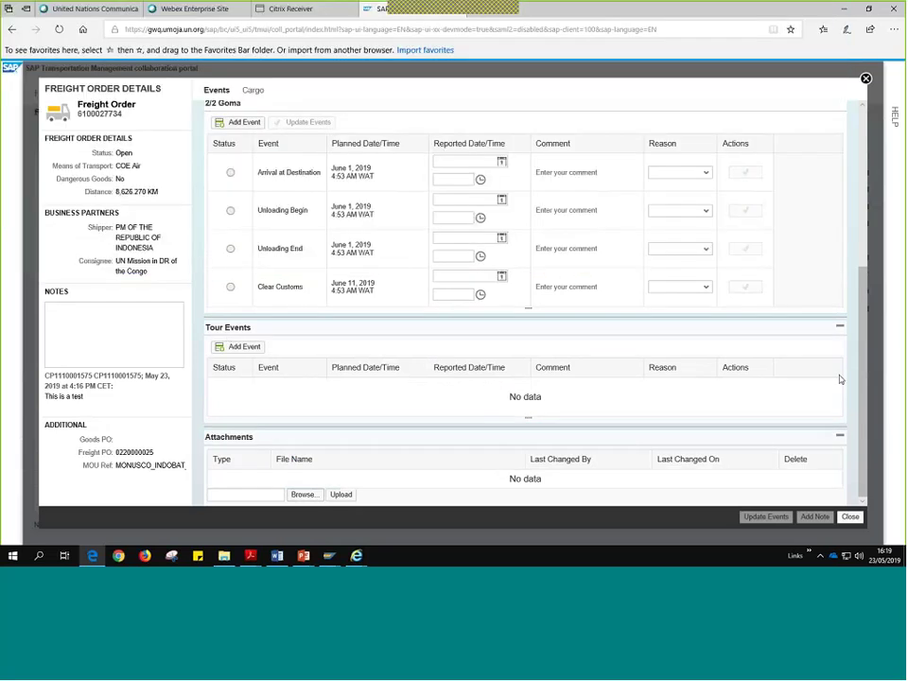
left_click(341, 495)
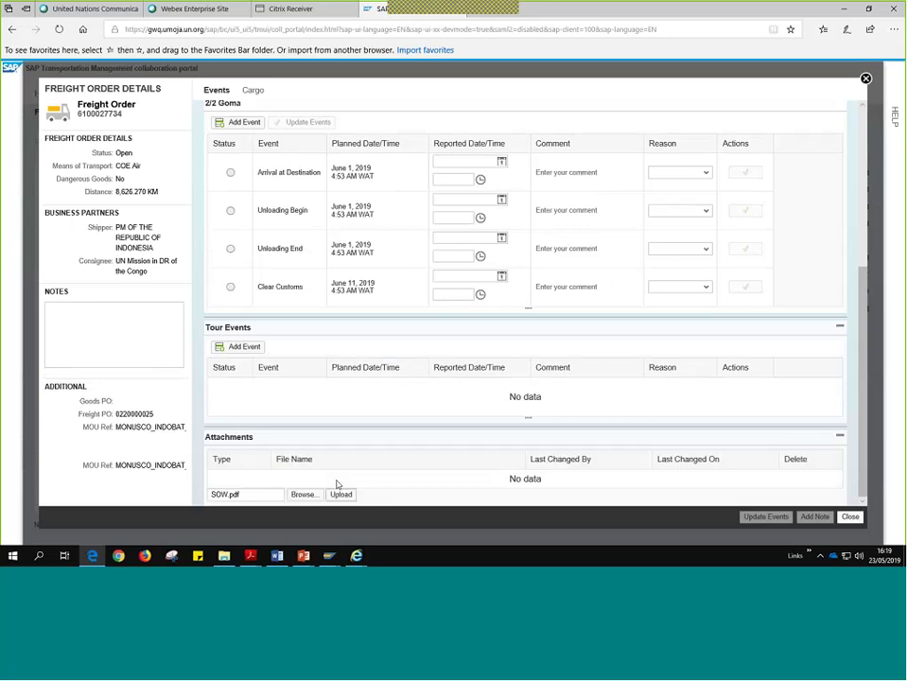
Step: Add the note 'This is another test' and cancel the unexpected Add Event form
left_click(101, 326)
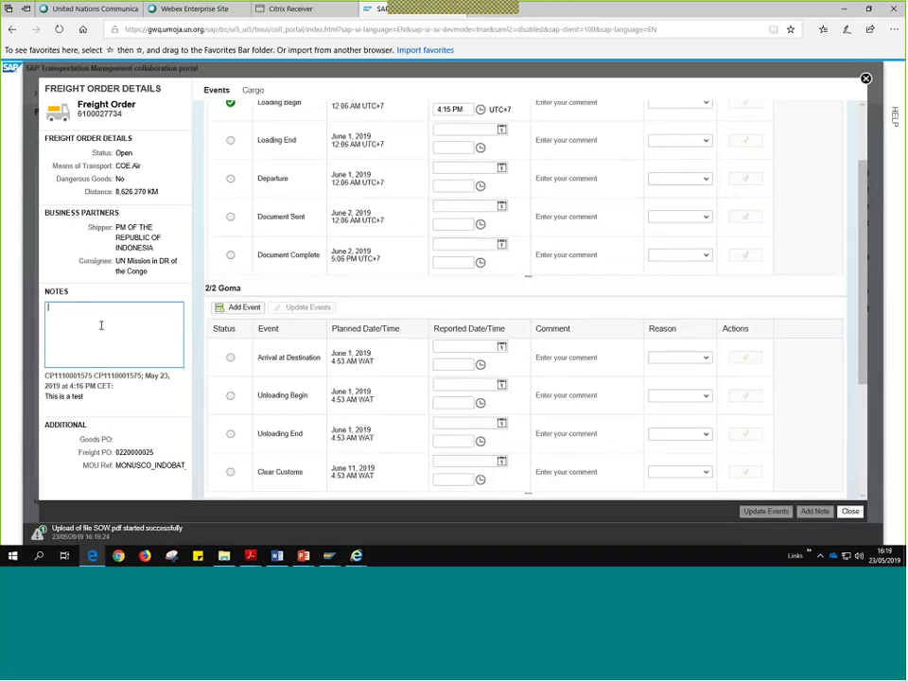
type("This is")
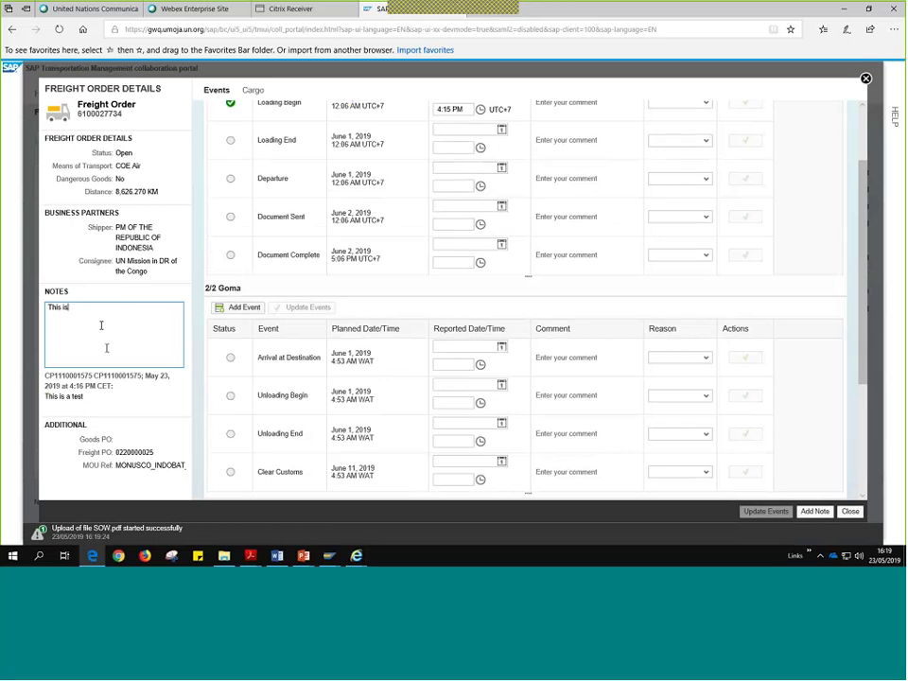
type(" another test")
key("Return")
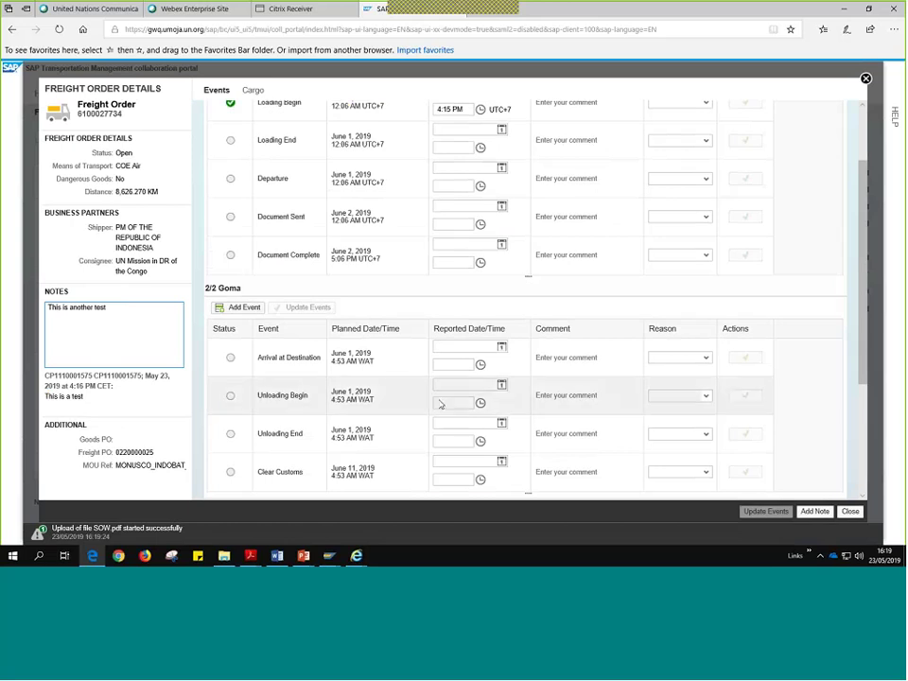
scroll(442, 402, "up", 2)
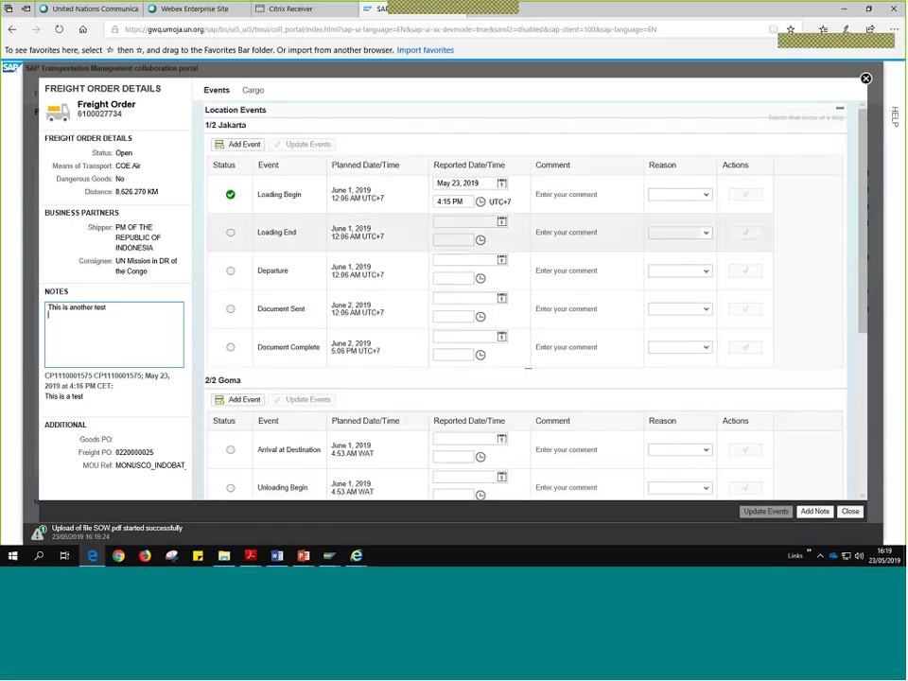
left_click(240, 150)
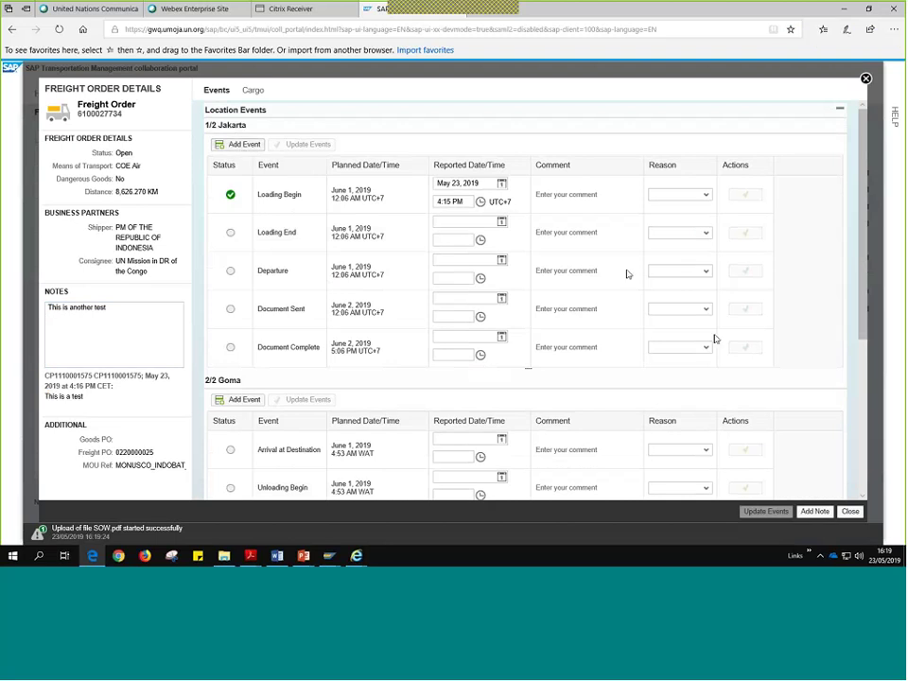
left_click(276, 262)
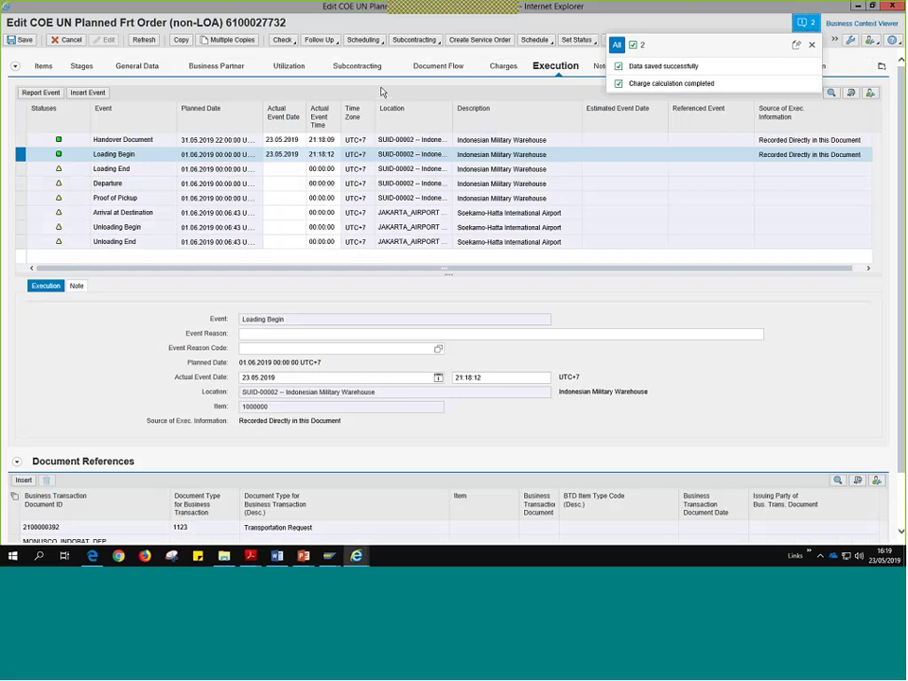
key("alt+Tab")
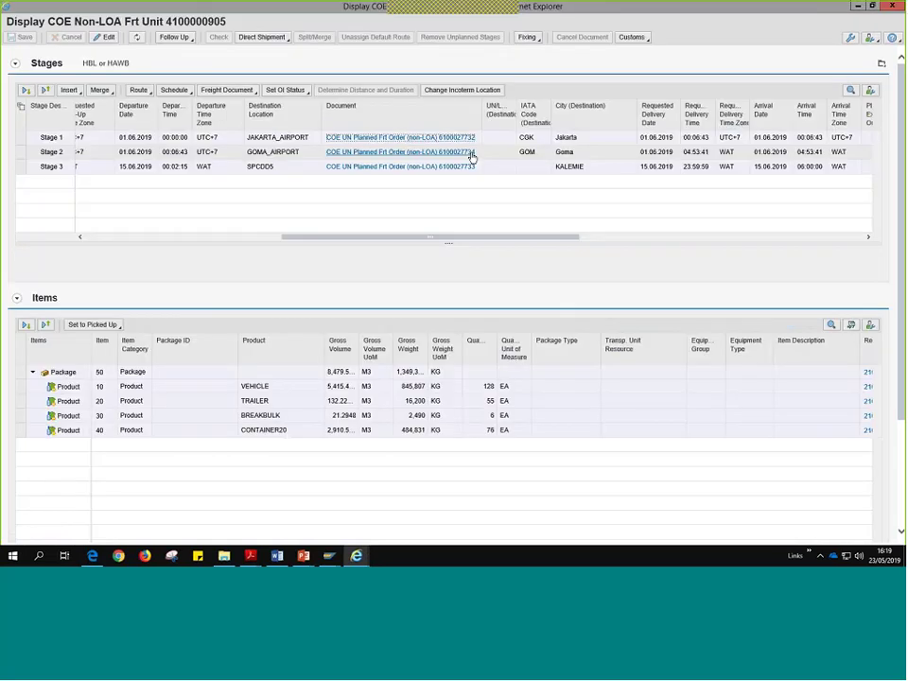
left_click(470, 156)
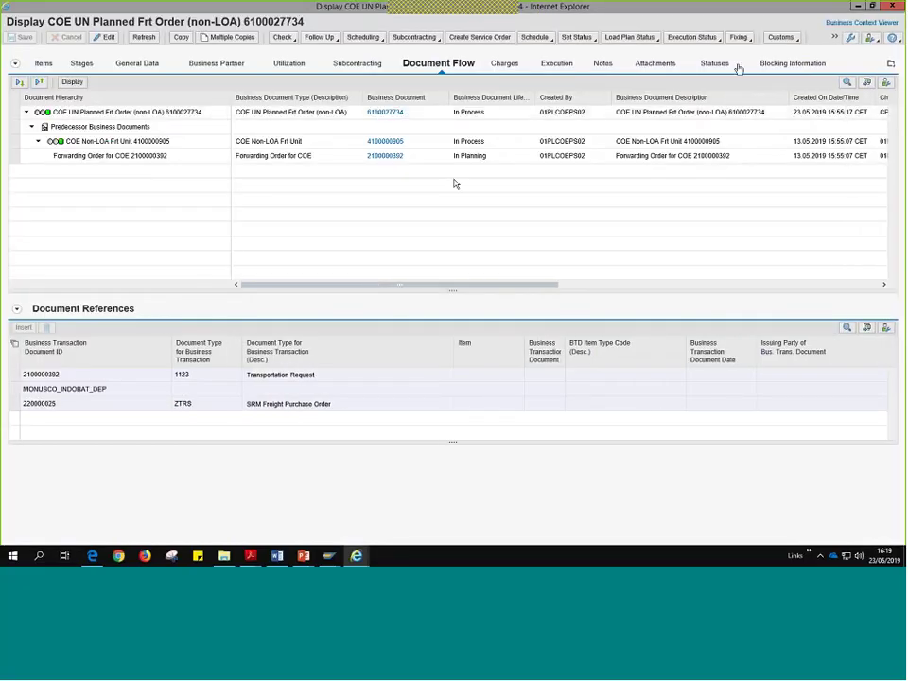
left_click(561, 66)
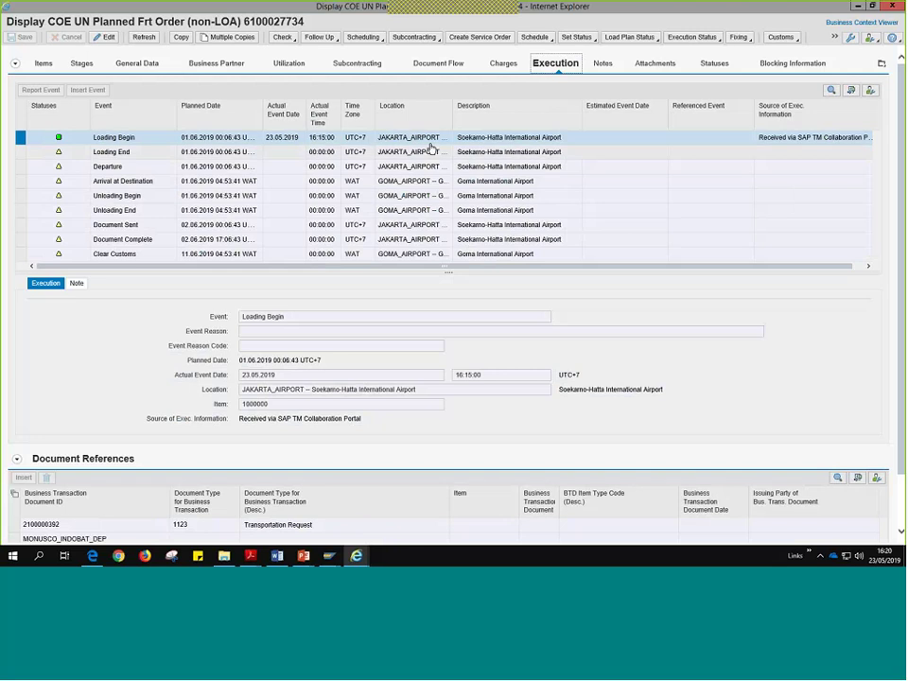
left_click(654, 66)
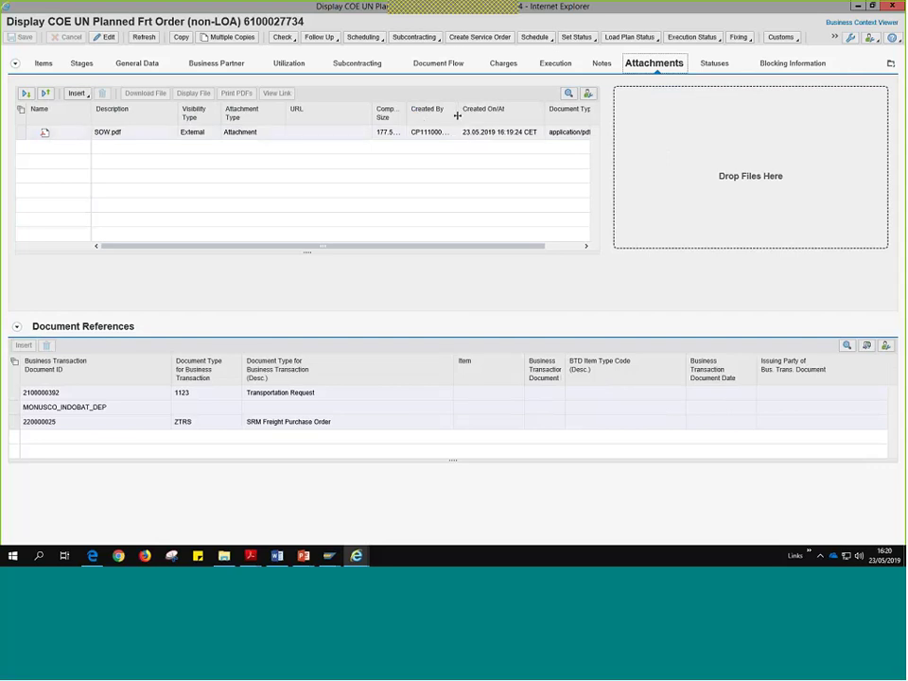
left_click_drag(457, 115, 489, 115)
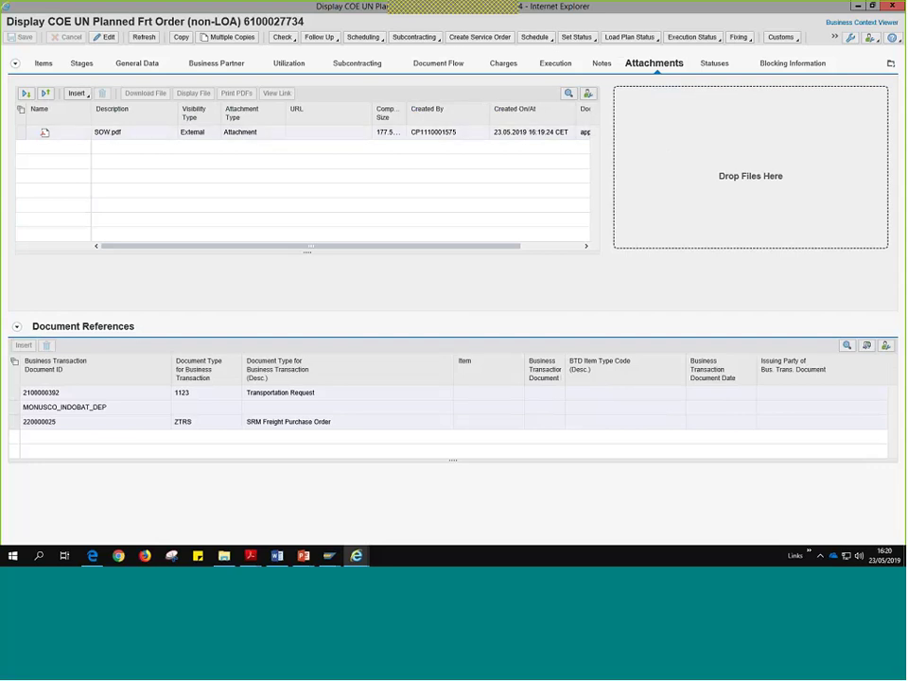
left_click(602, 63)
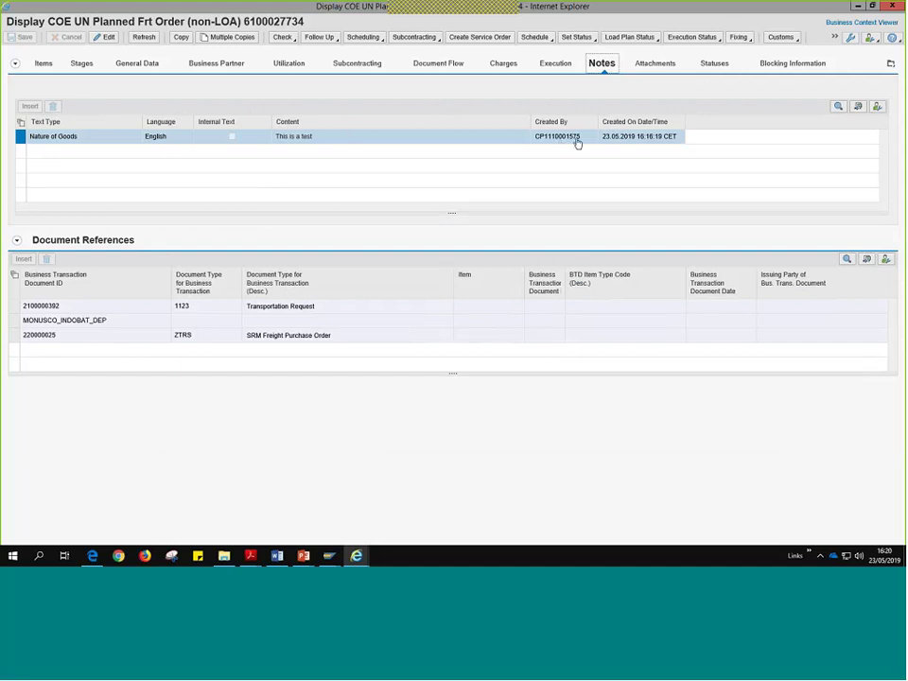
key("alt+Tab")
key("Tab")
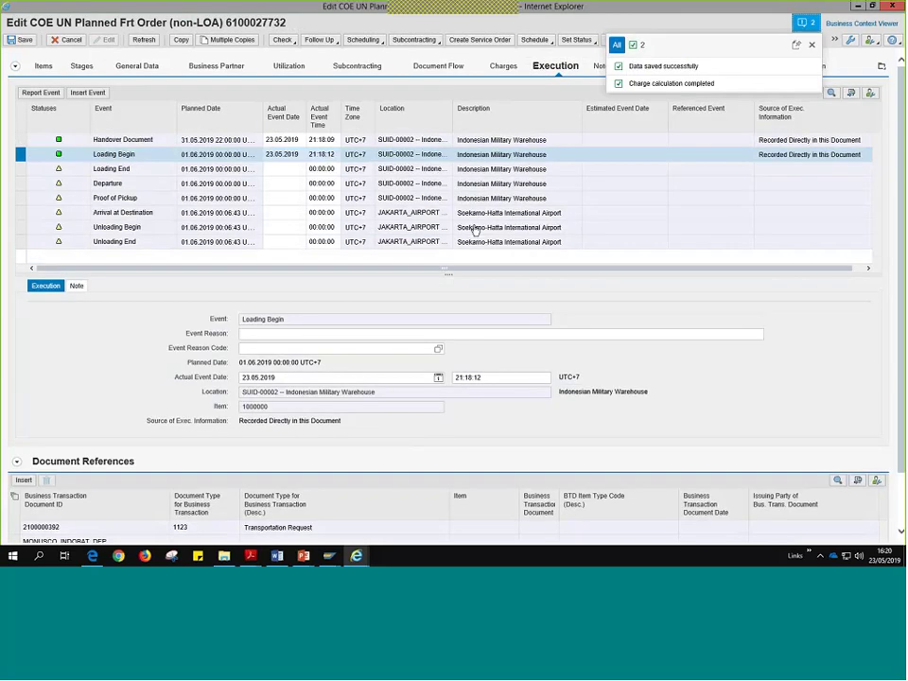
key("alt+Tab")
key("alt+Tab")
left_click_drag(280, 22, 288, 22)
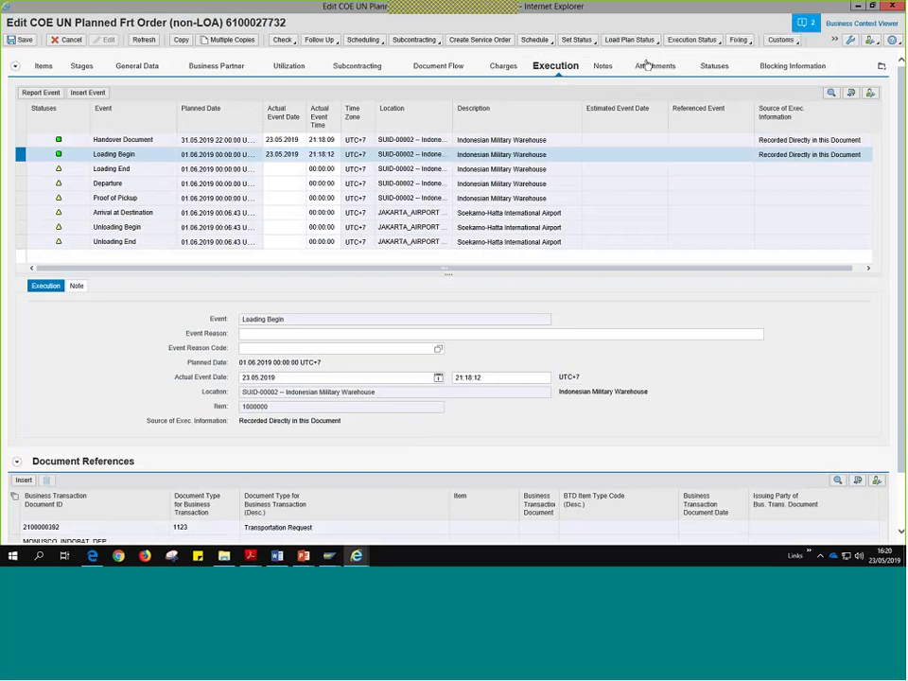
left_click(603, 65)
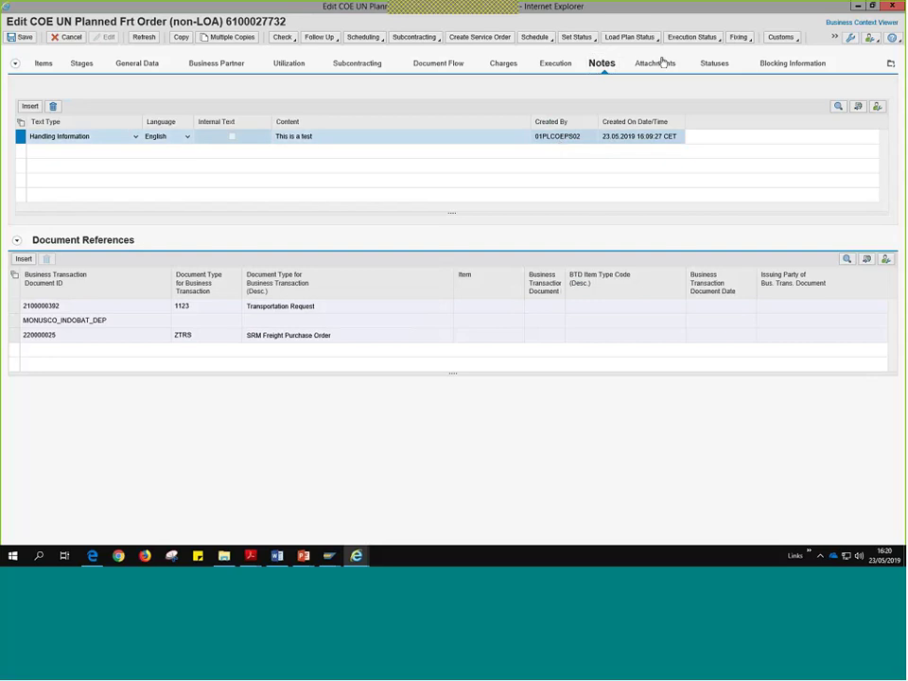
left_click(660, 63)
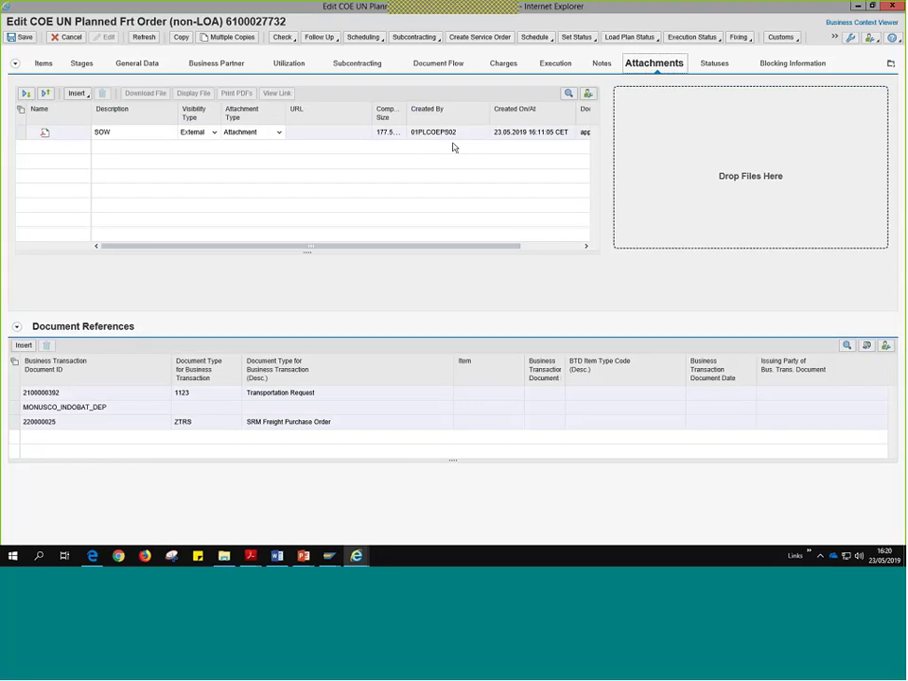
key("alt+Tab")
key("alt+Tab")
key("alt+Tab")
key("alt+Tab")
key("alt+Tab")
key("alt+Tab")
key("alt+Tab")
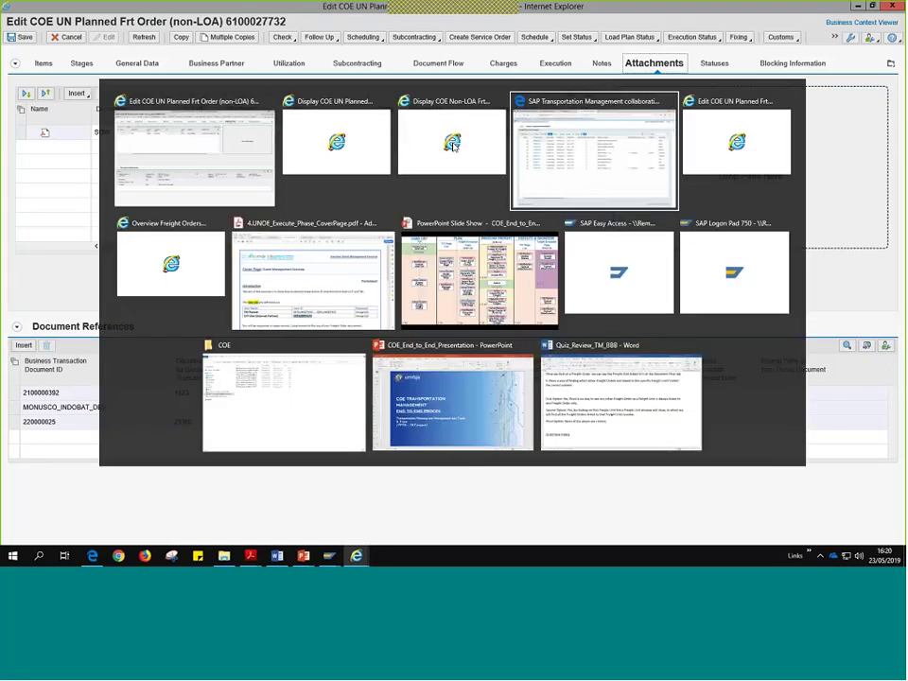